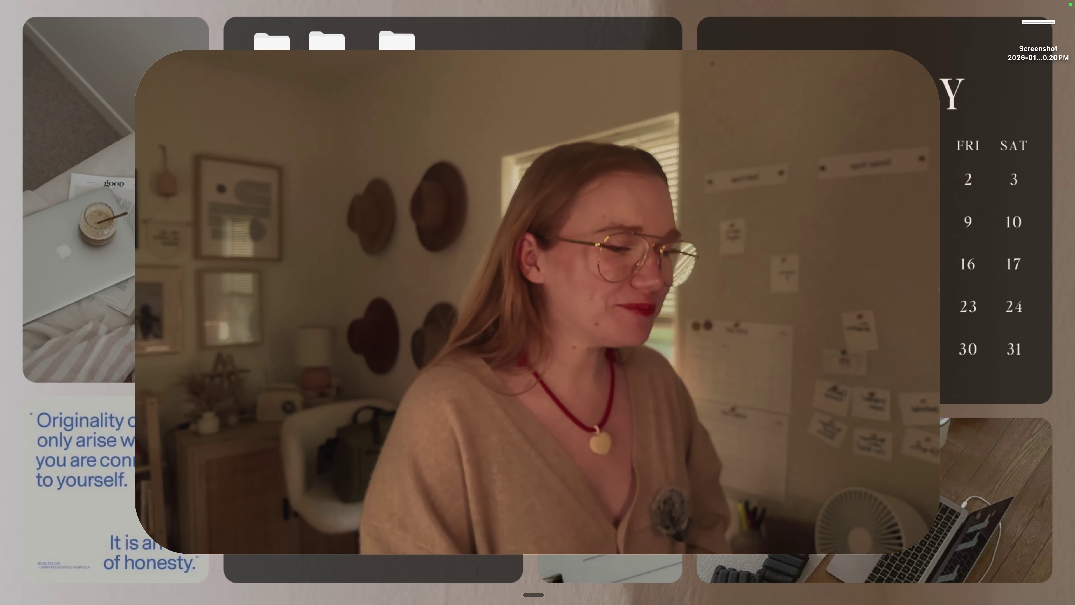
Step: Switch to the Zapier window in Chrome and create a new Zap
mouse_move(394, 595)
right_click(480, 592)
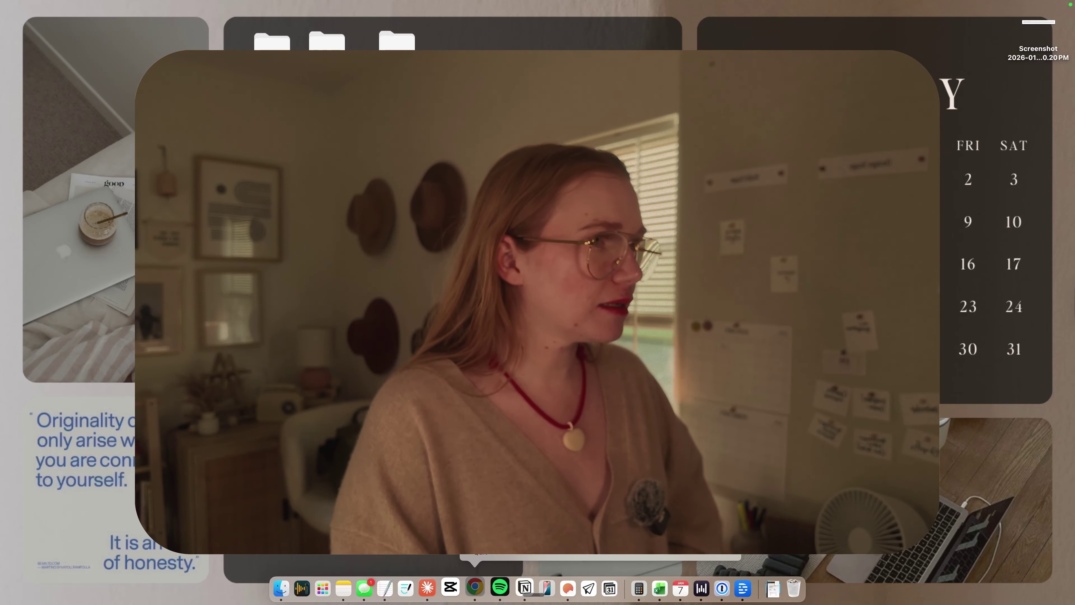
click(504, 483)
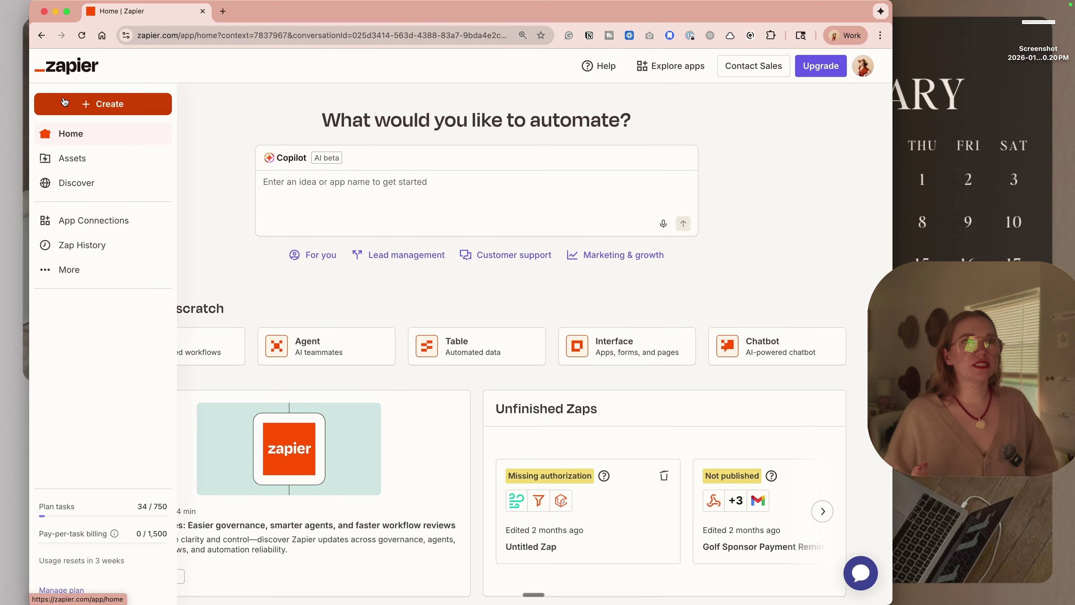
click(63, 105)
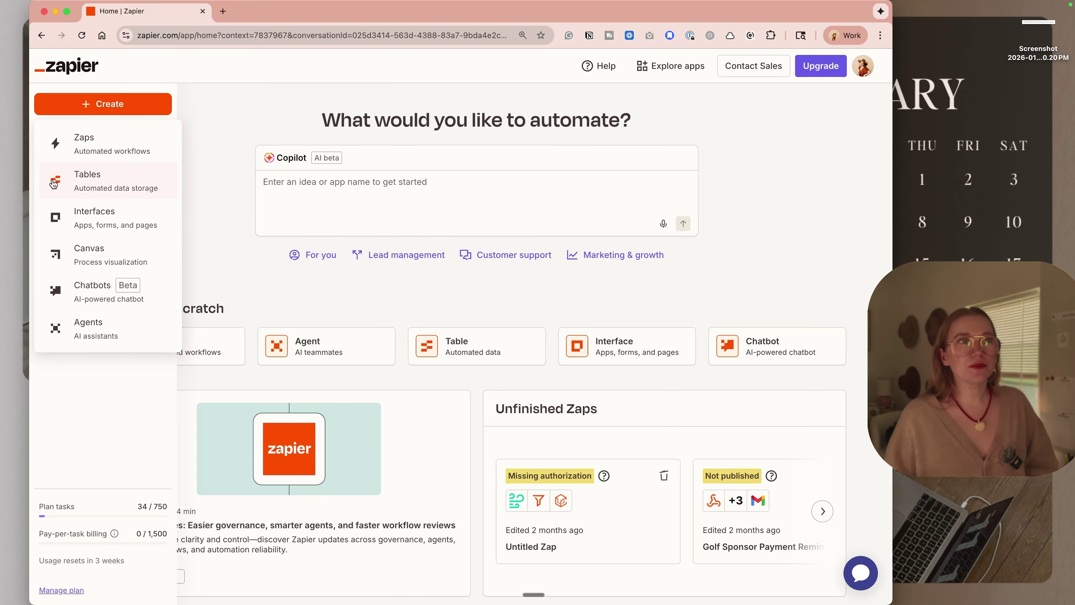
click(61, 143)
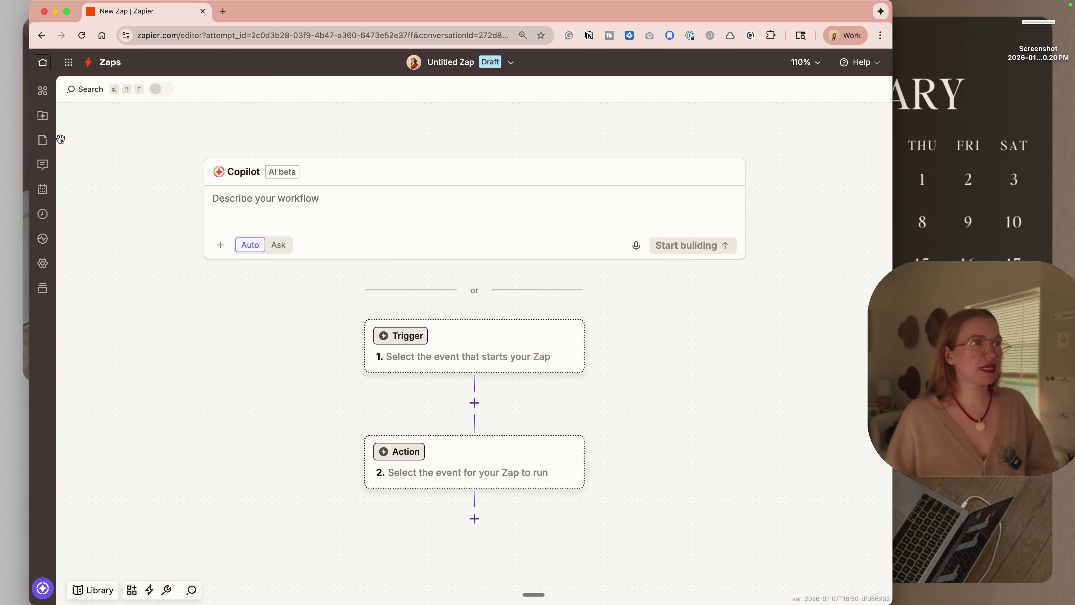
Step: Set Google Calendar as the app for the Zap's trigger
click(464, 360)
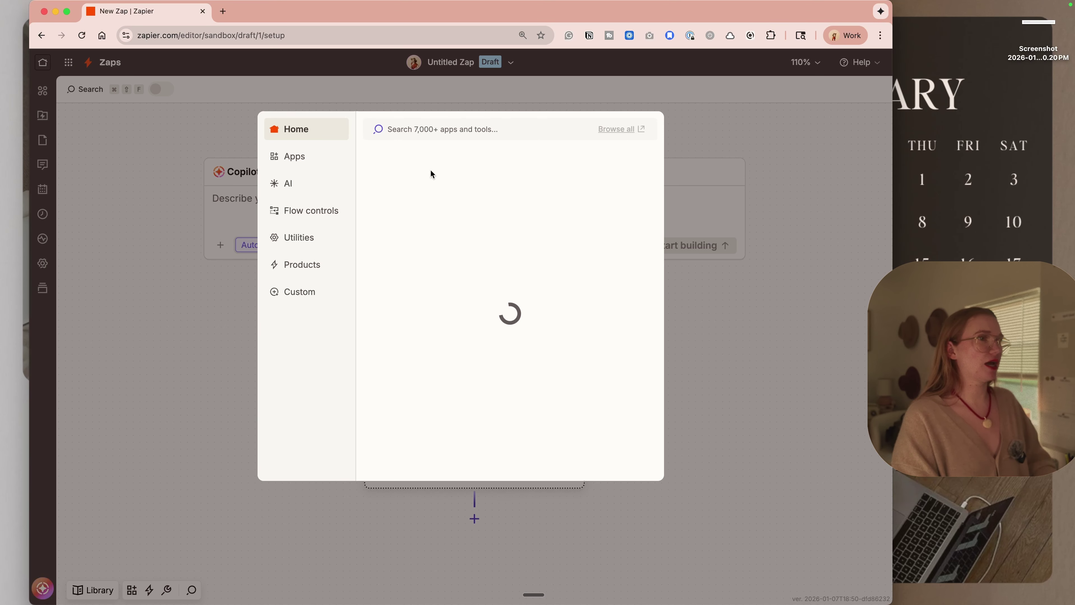
text(ggl)
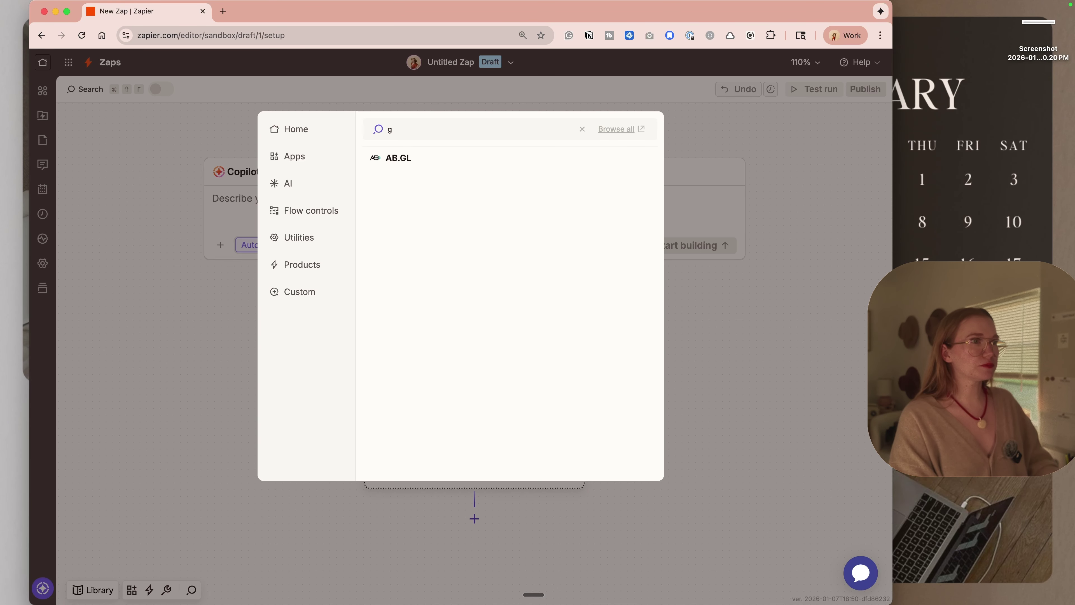
text(o)
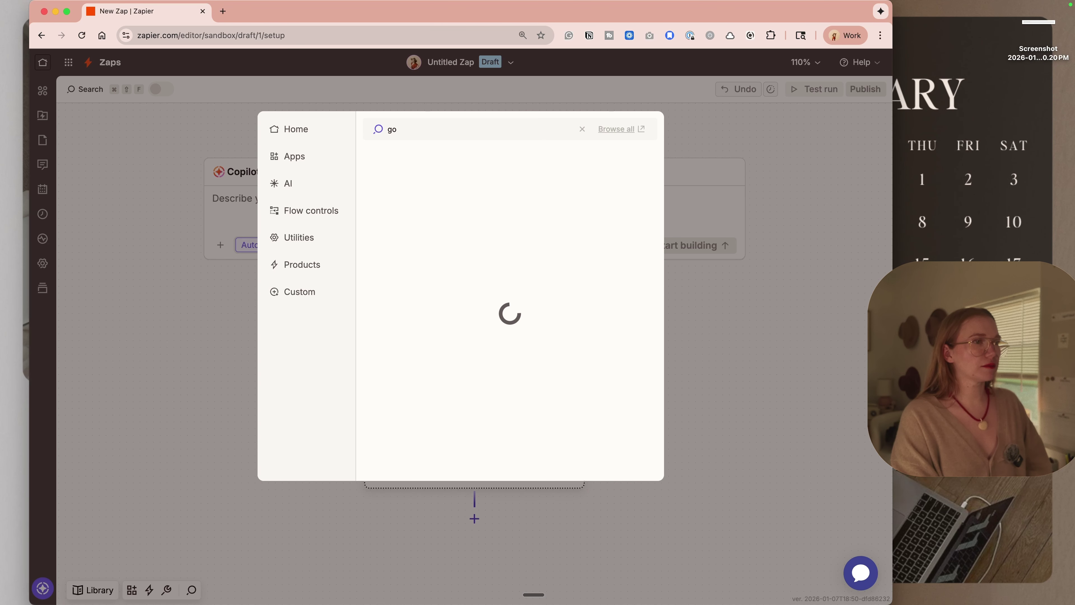
click(430, 180)
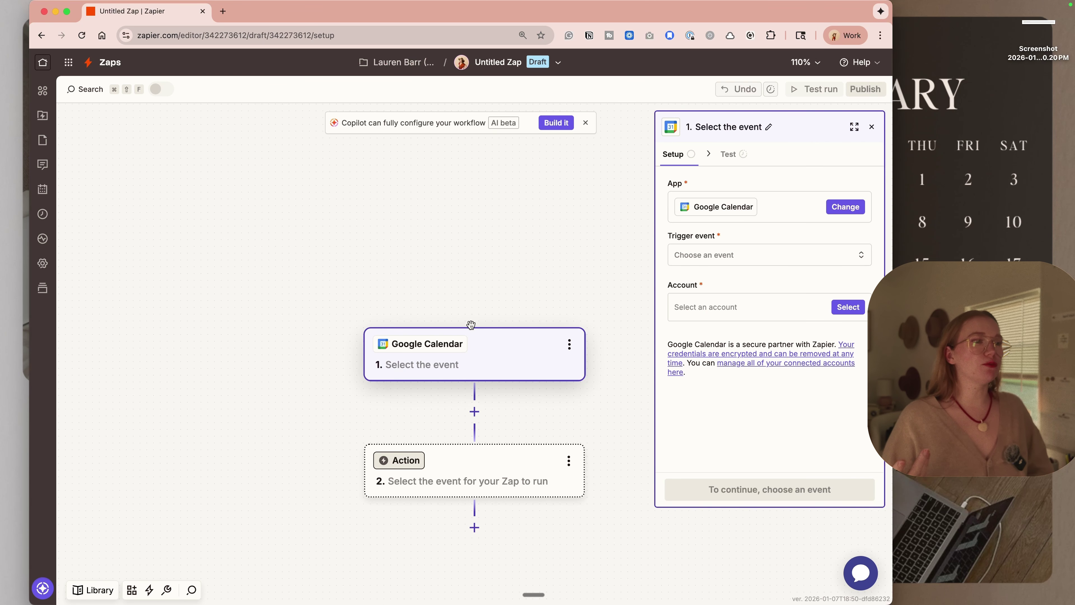
Step: Set the trigger event to New Event and use the already connected The Smarter Creative Google Calendar account
click(761, 264)
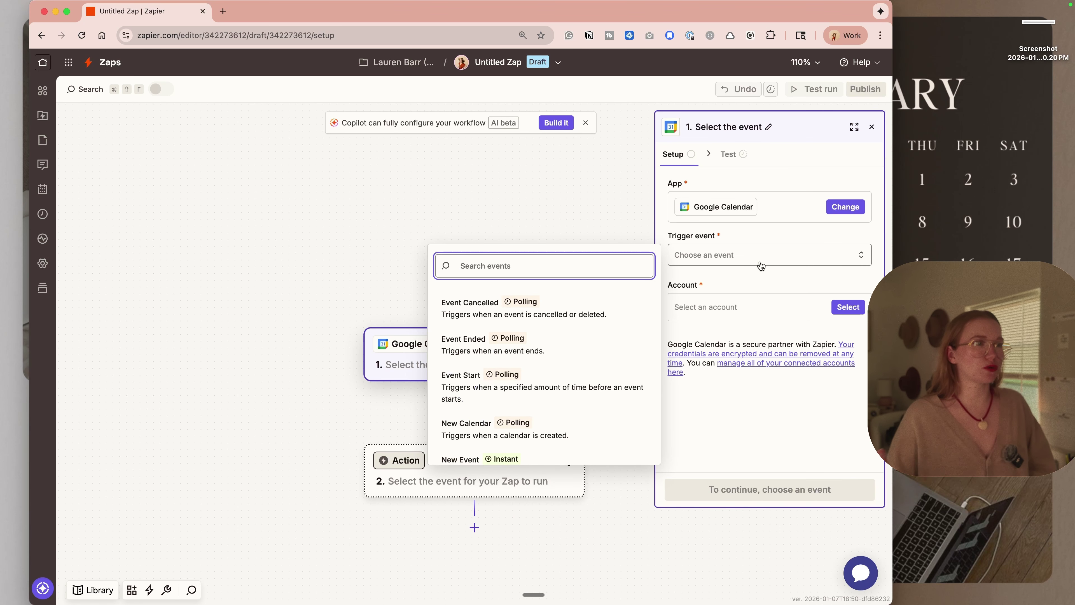
scroll(569, 375, down, 5)
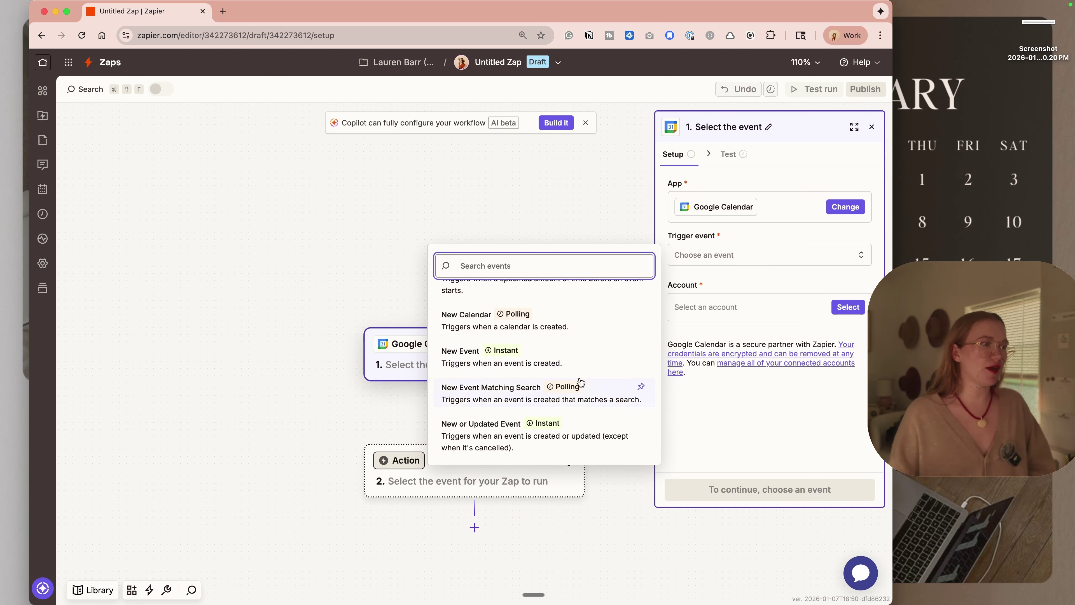
click(590, 365)
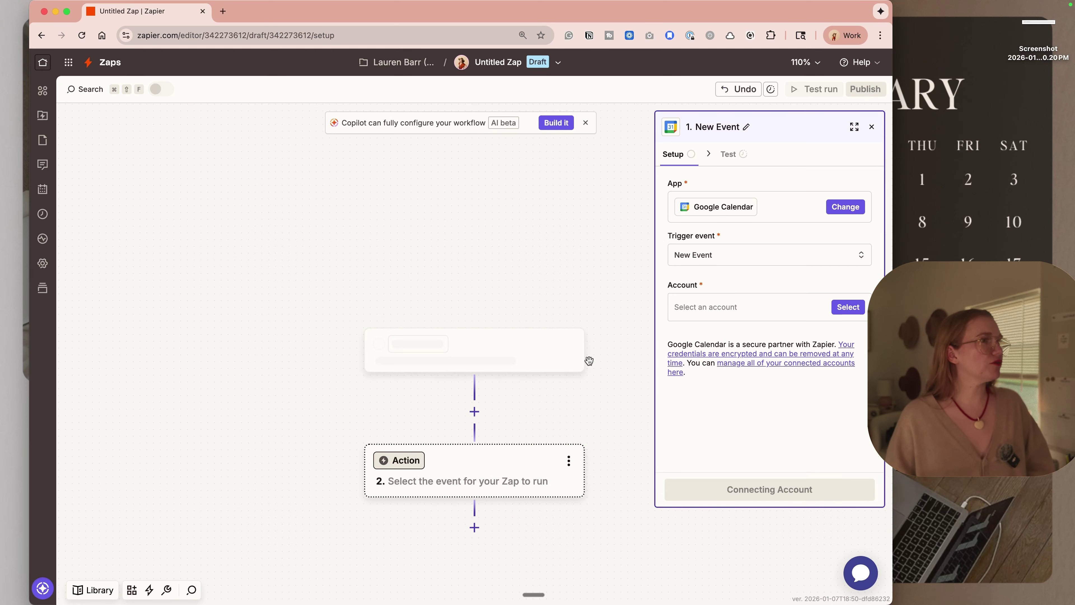
click(724, 317)
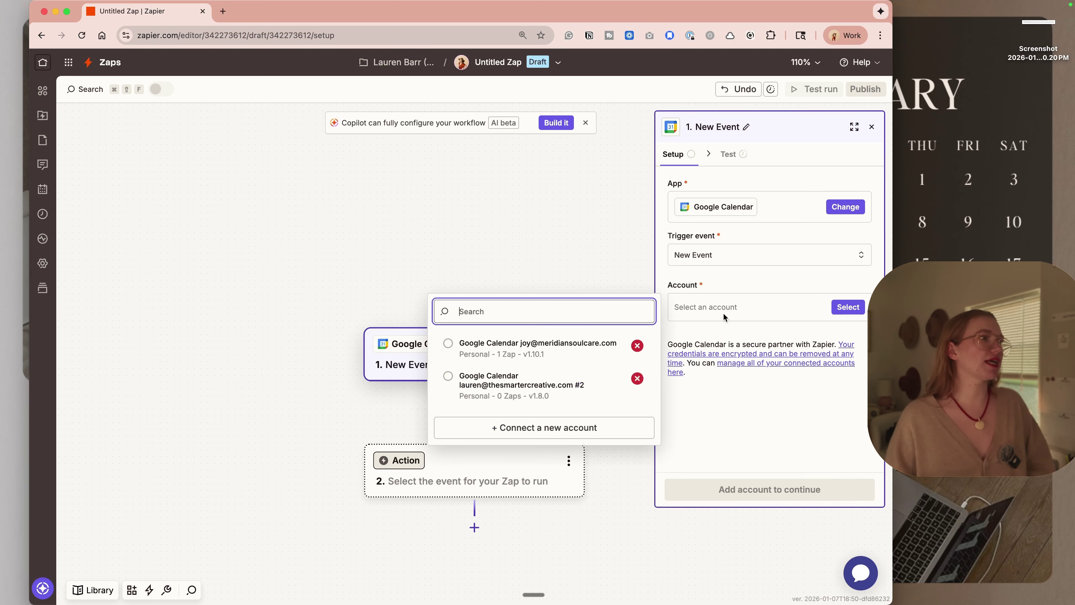
click(566, 391)
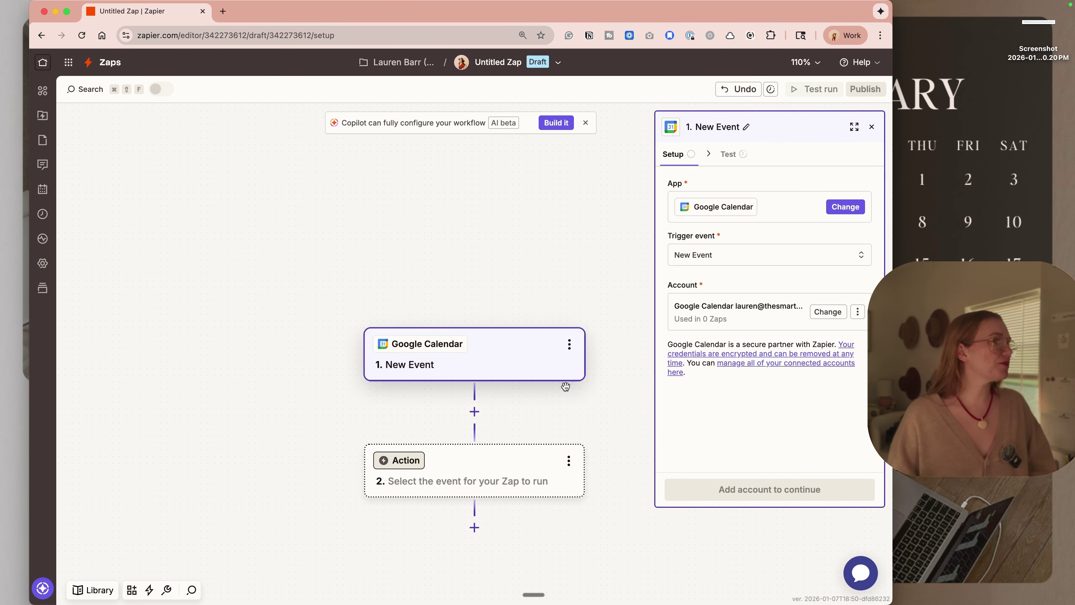
click(726, 485)
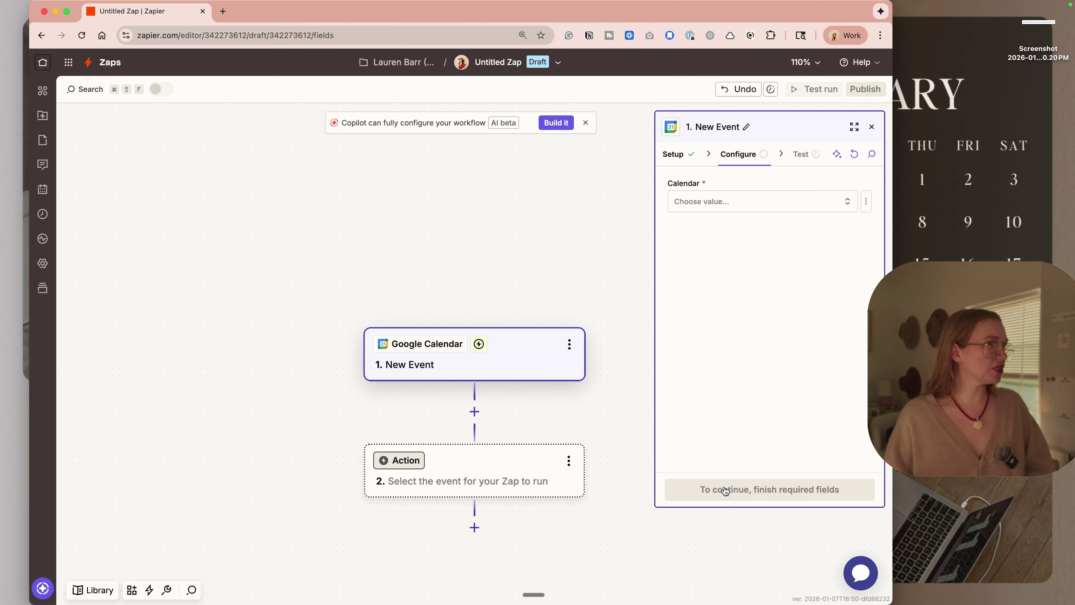
Step: Configure the trigger to watch the TSC -- Events calendar
click(741, 199)
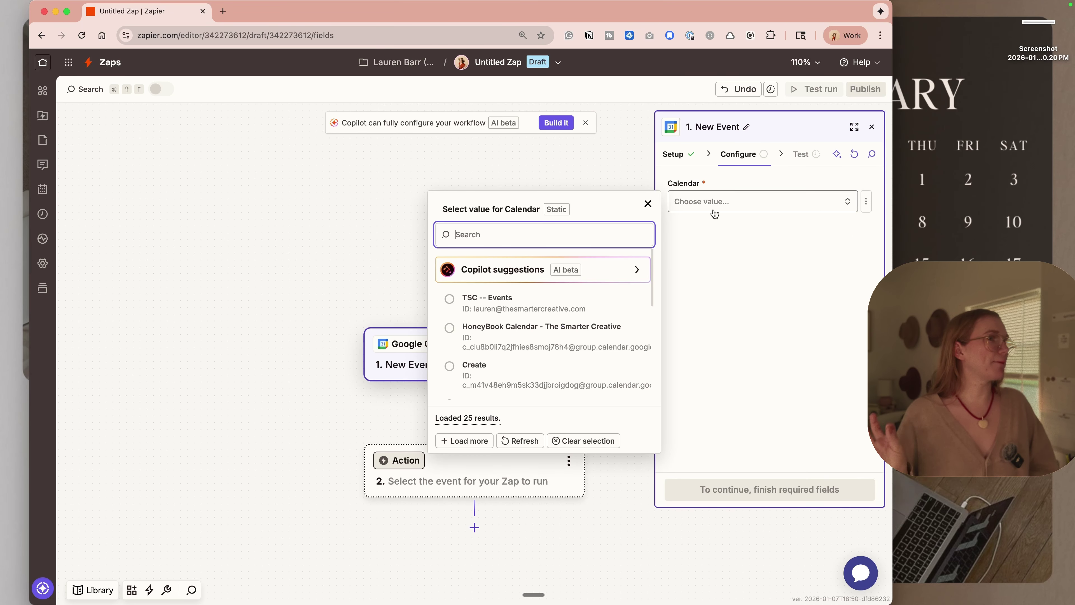
click(540, 313)
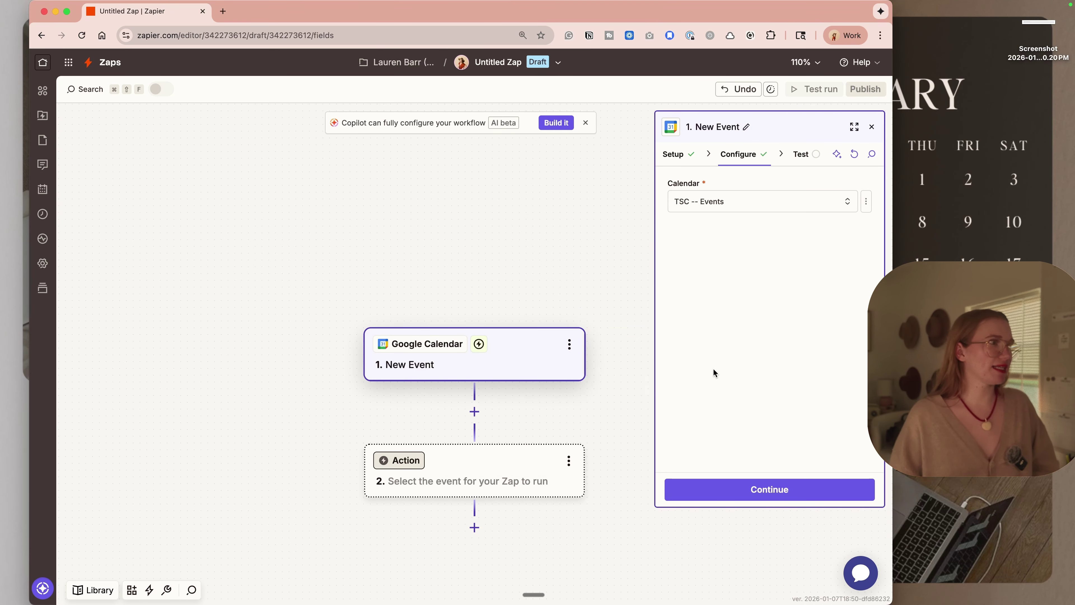
click(735, 490)
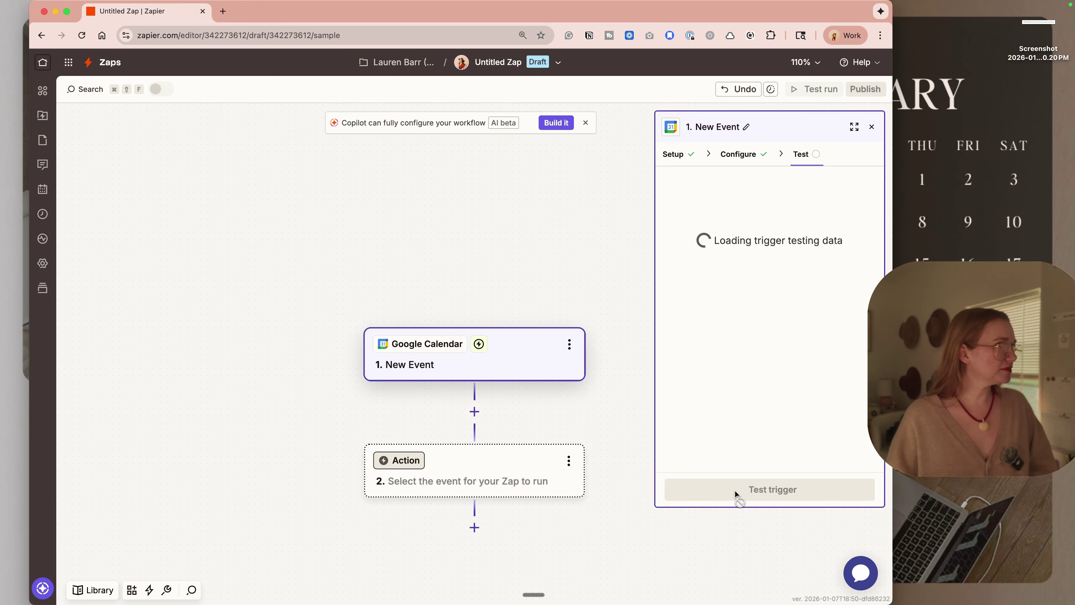
Step: Test the Google Calendar trigger and select the Event B record as sample data
click(743, 488)
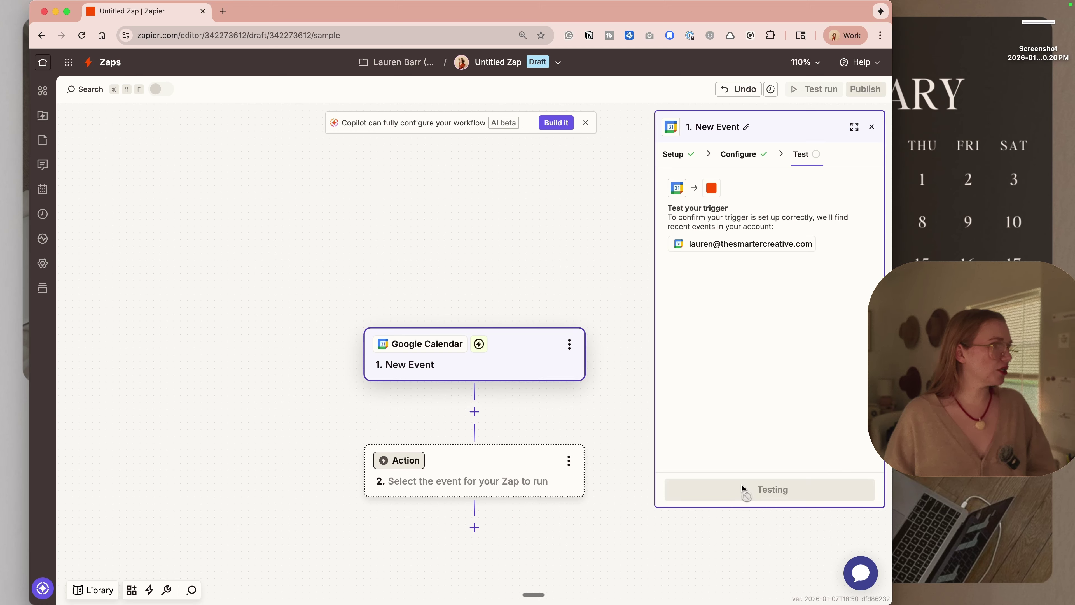
mouse_move(753, 284)
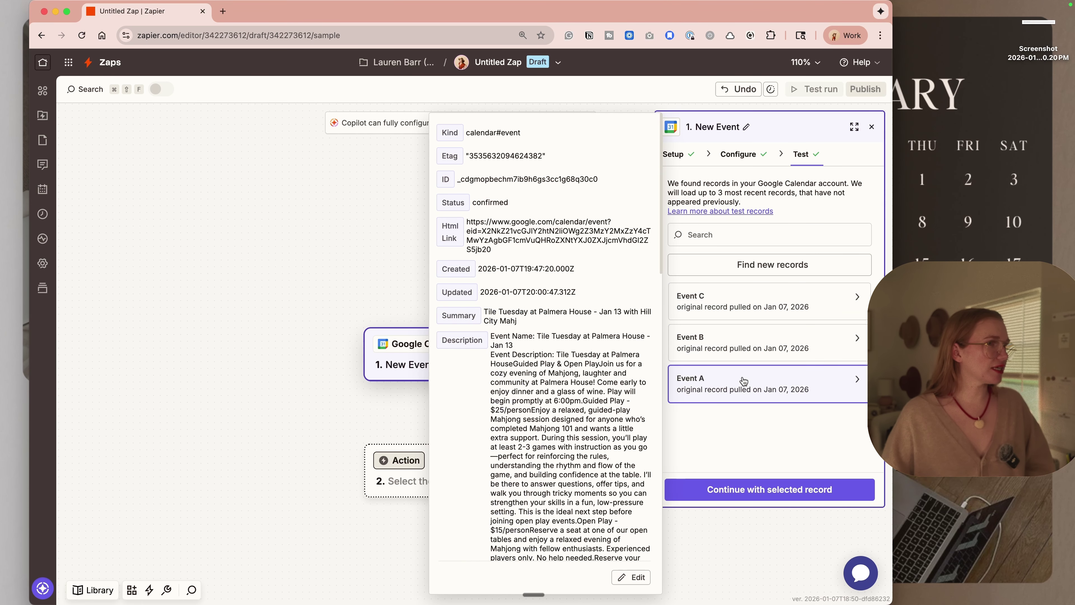
click(735, 353)
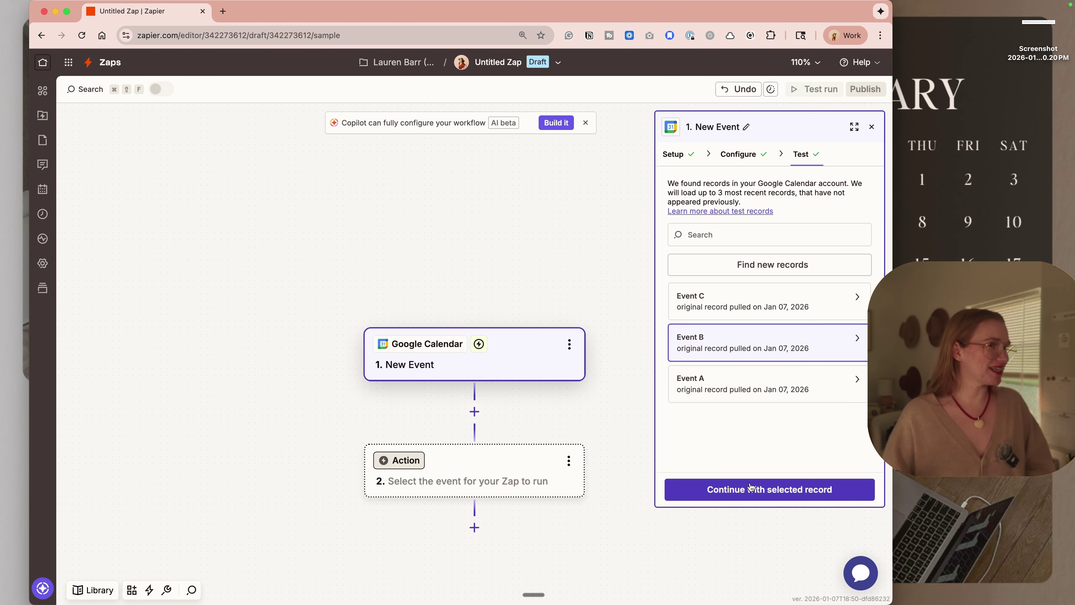
Step: Find Formatter by Zapier and set it as the app for the action in step 2
click(478, 466)
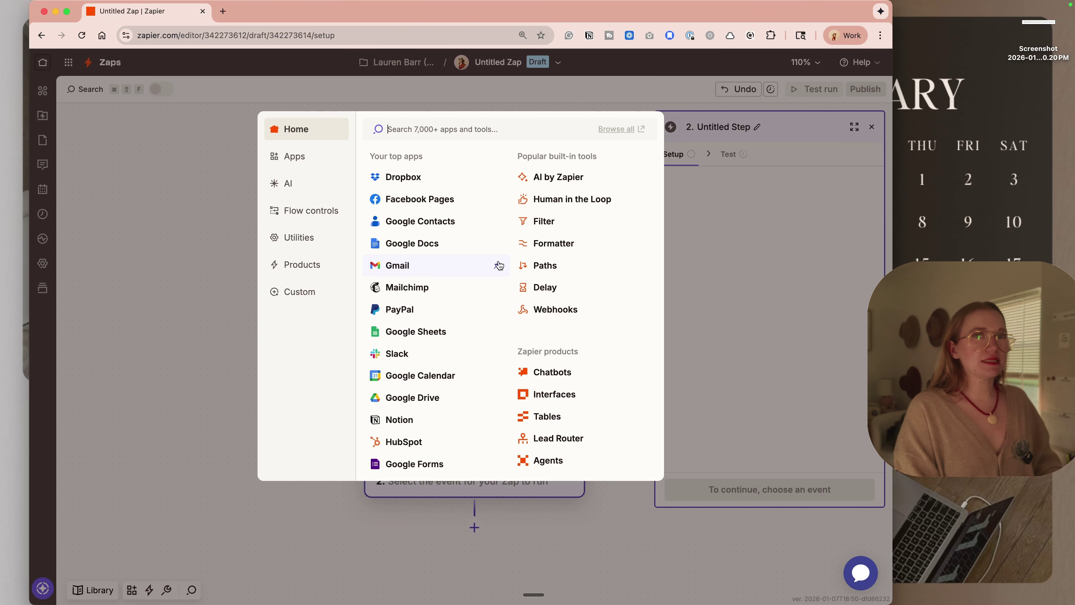
text(form)
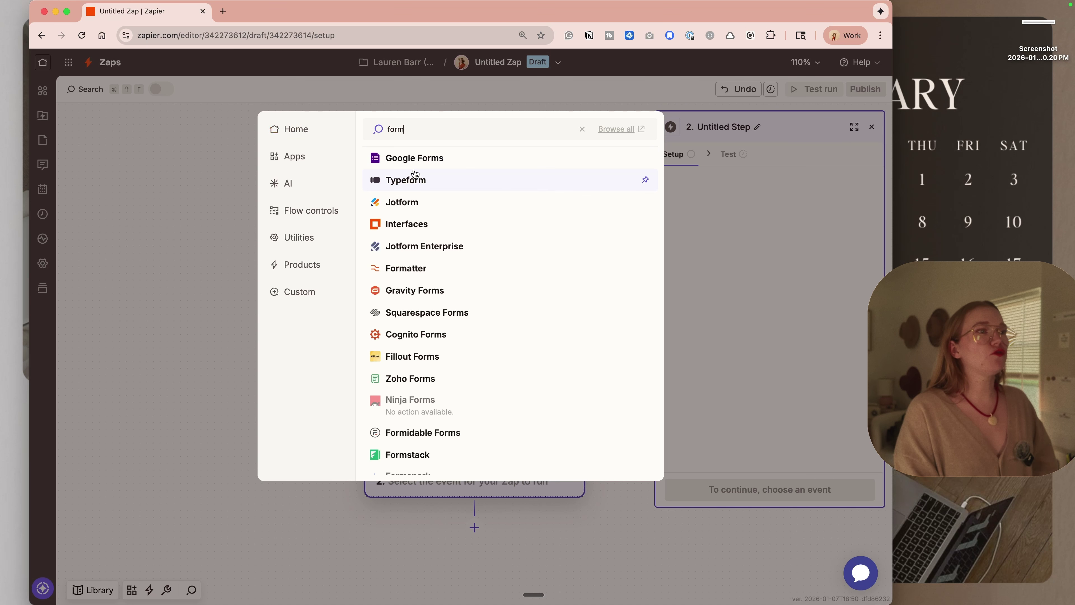
text(at)
click(414, 158)
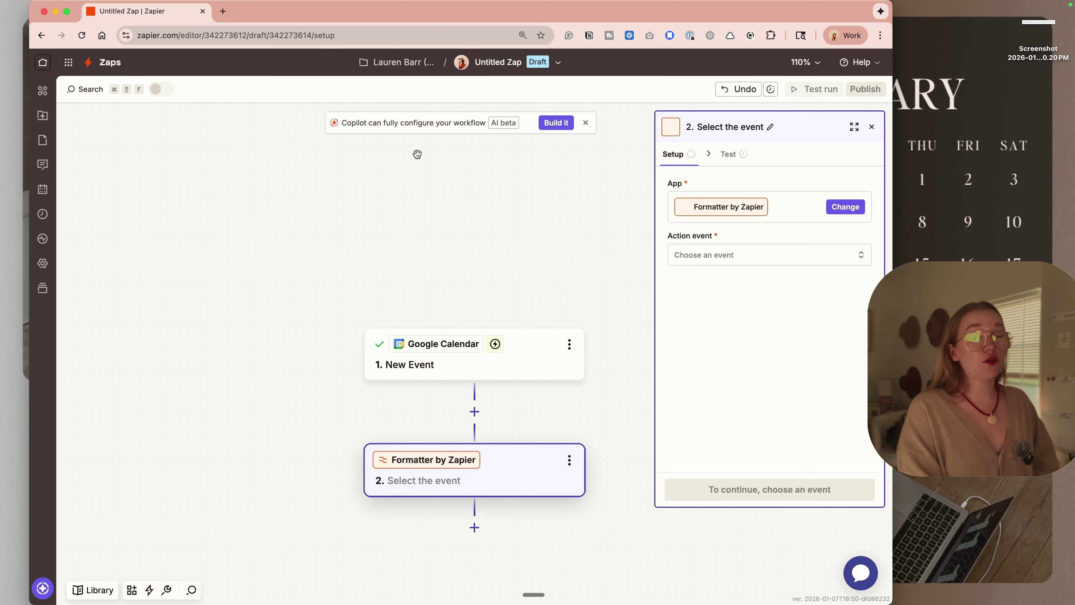
Step: Set the Formatter action event to Text and continue to its configuration
scroll(612, 332, down, 5)
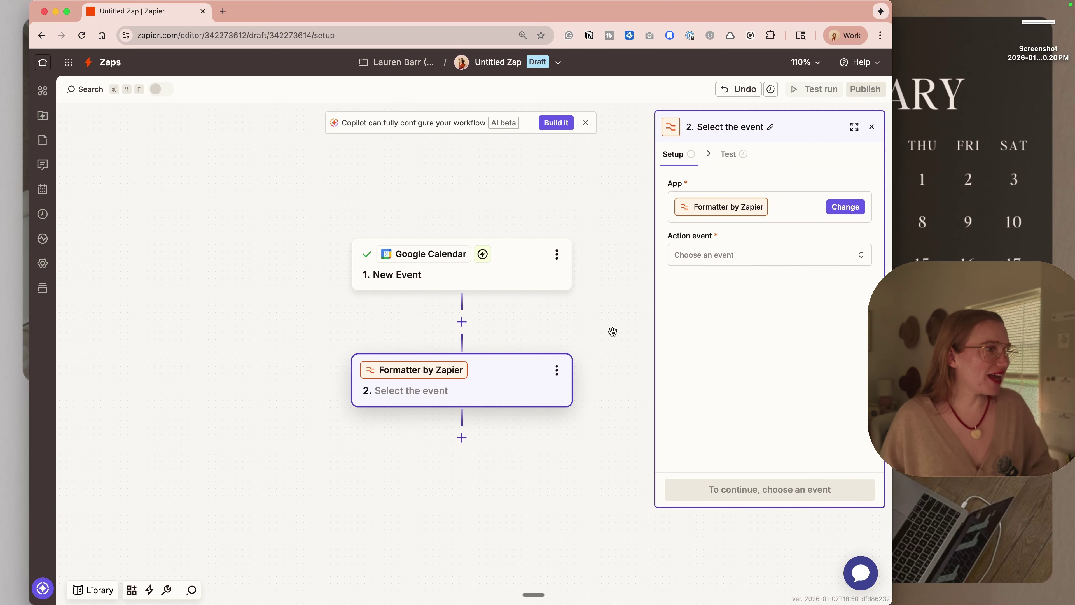
click(788, 256)
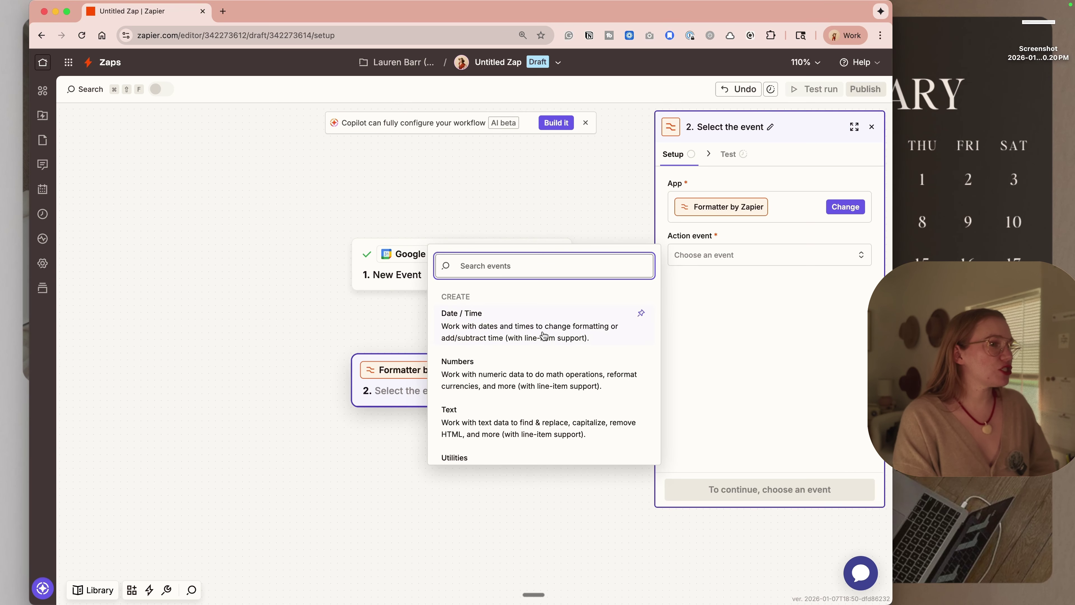
scroll(525, 364, down, 2)
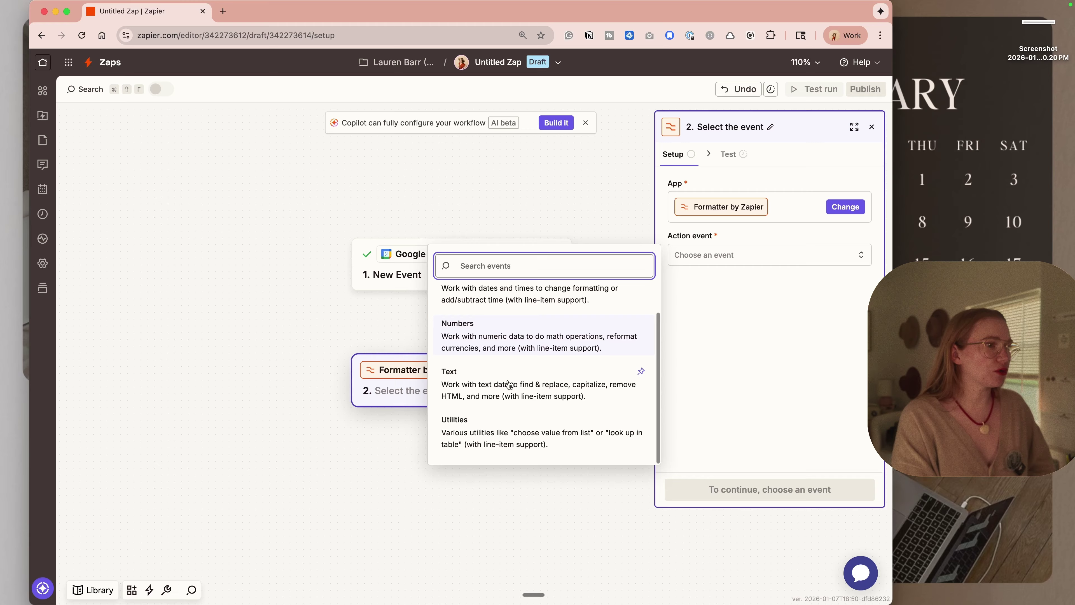
scroll(512, 339, up, 1)
scroll(509, 383, down, 1)
click(509, 384)
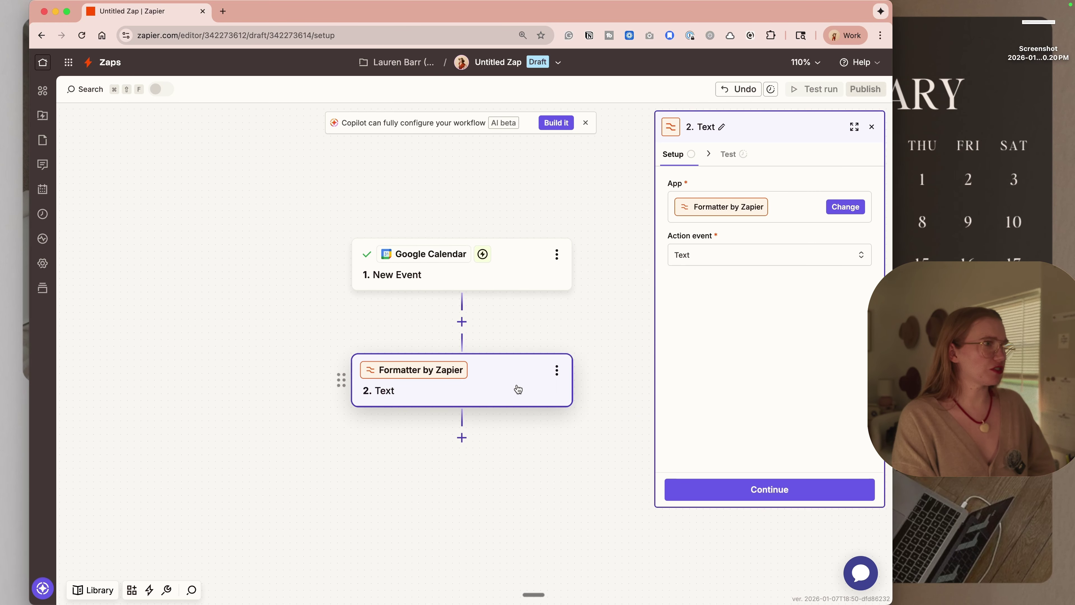
click(722, 489)
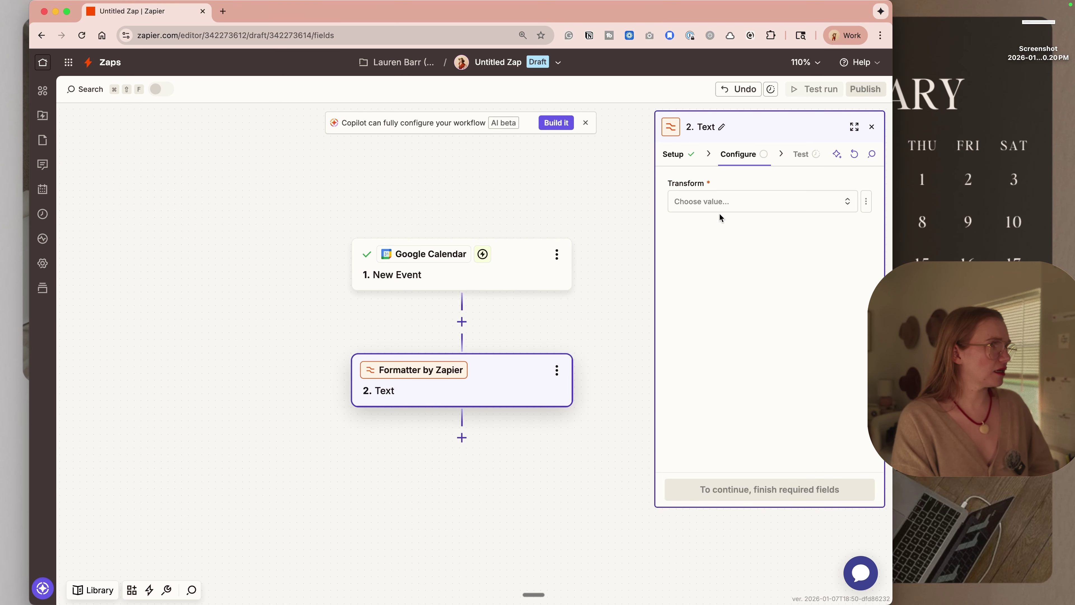
Step: Set the Formatter's transform to Extract Phone Number
click(722, 196)
text(pho)
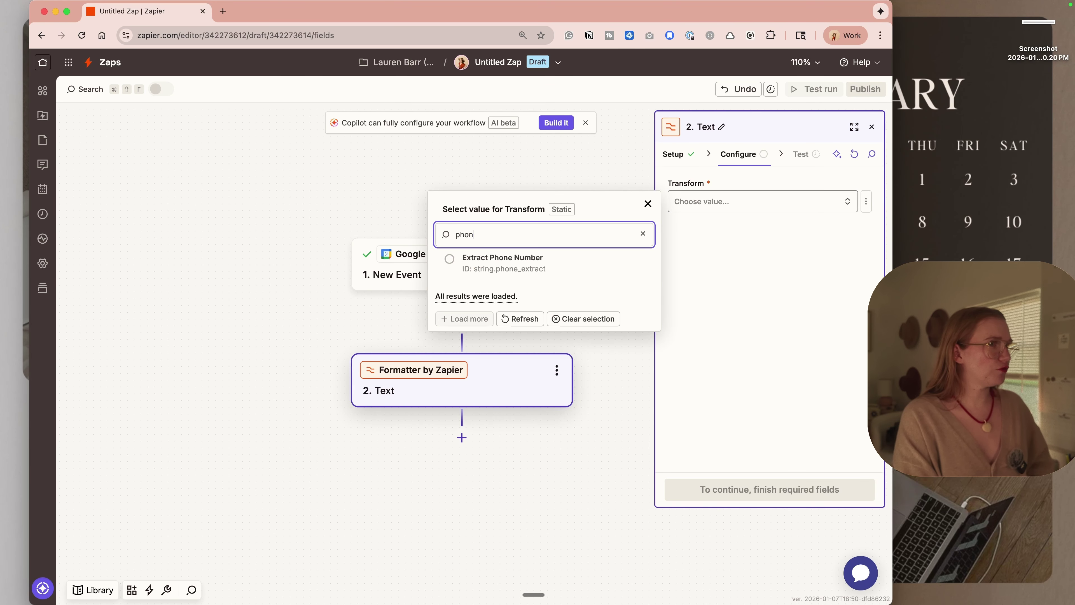
text(n)
click(606, 259)
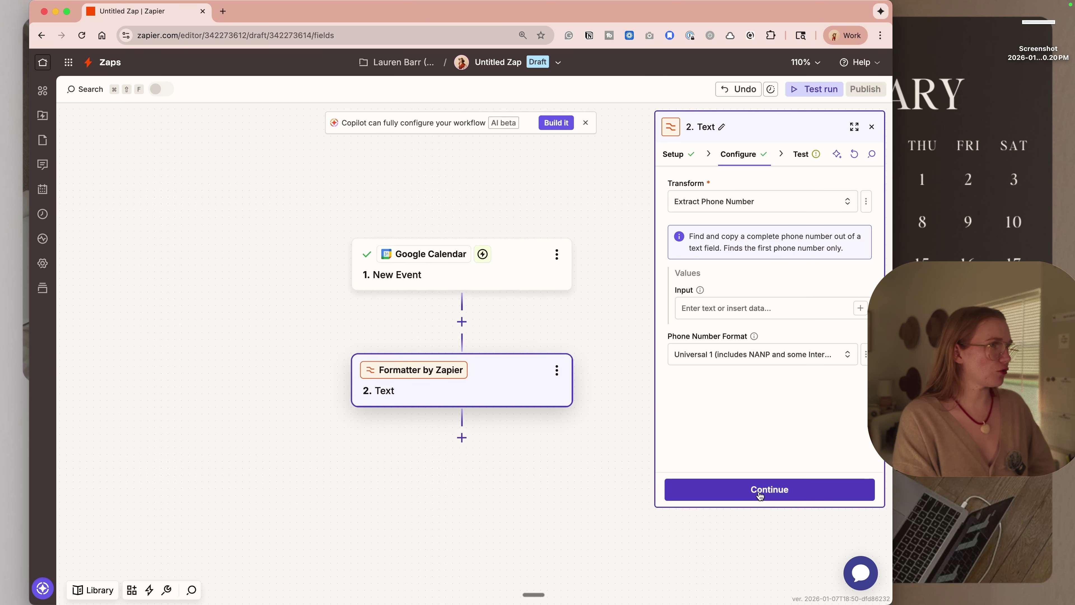
Step: Map the calendar event's Description into the Formatter's Input and look through the phone number format options
click(736, 308)
text(/)
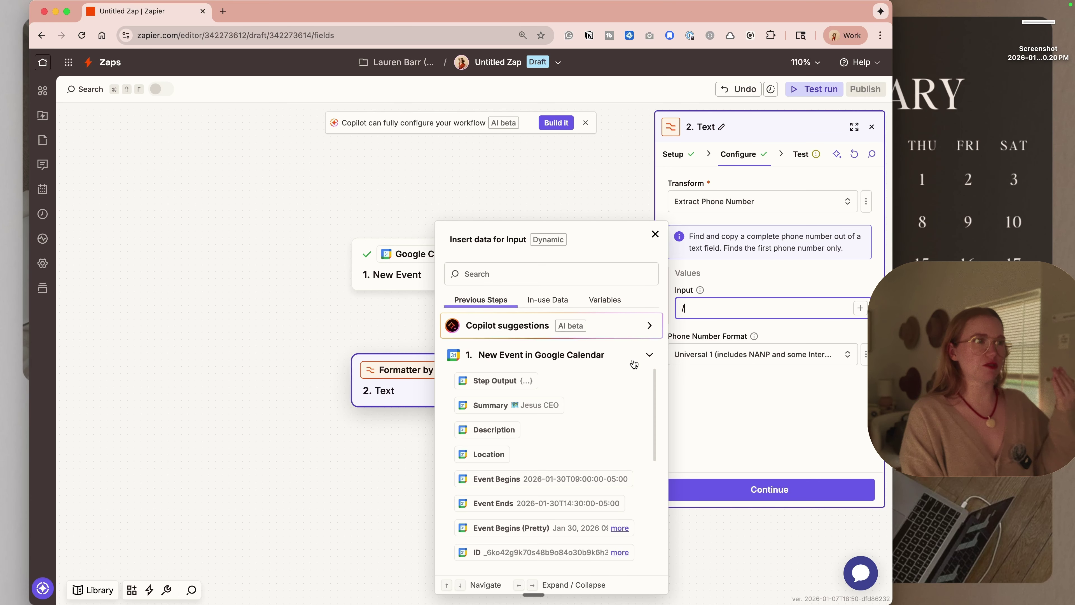
scroll(563, 380, down, 3)
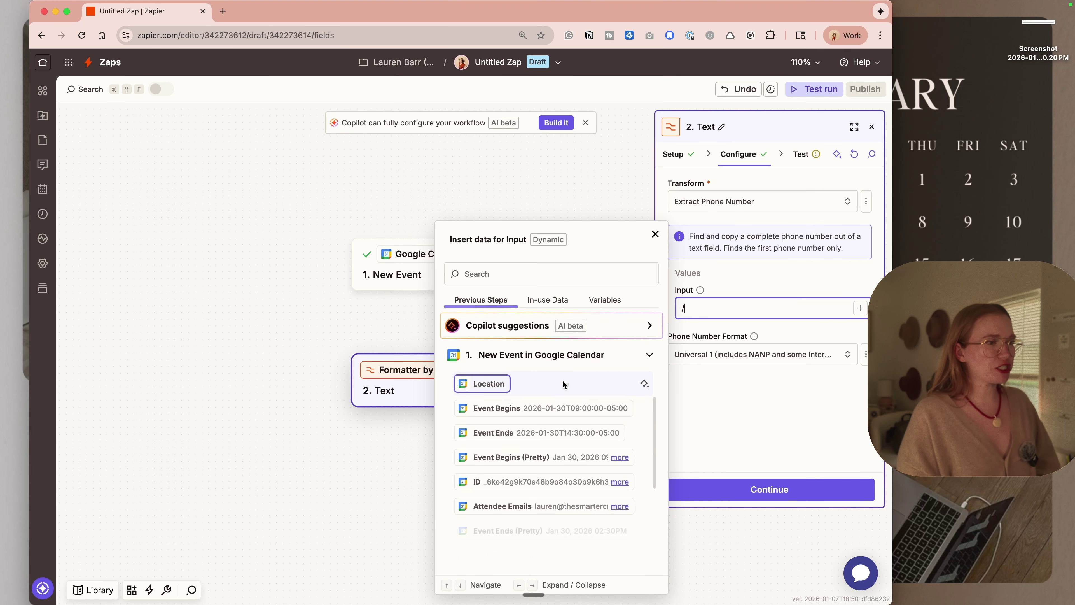
scroll(563, 380, down, 6)
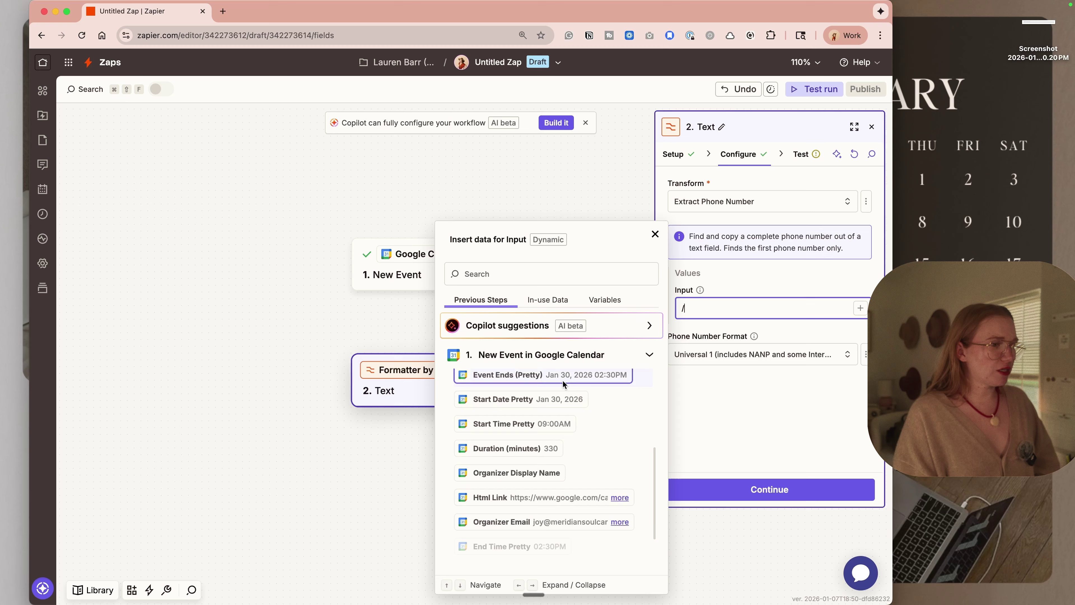
scroll(562, 380, down, 4)
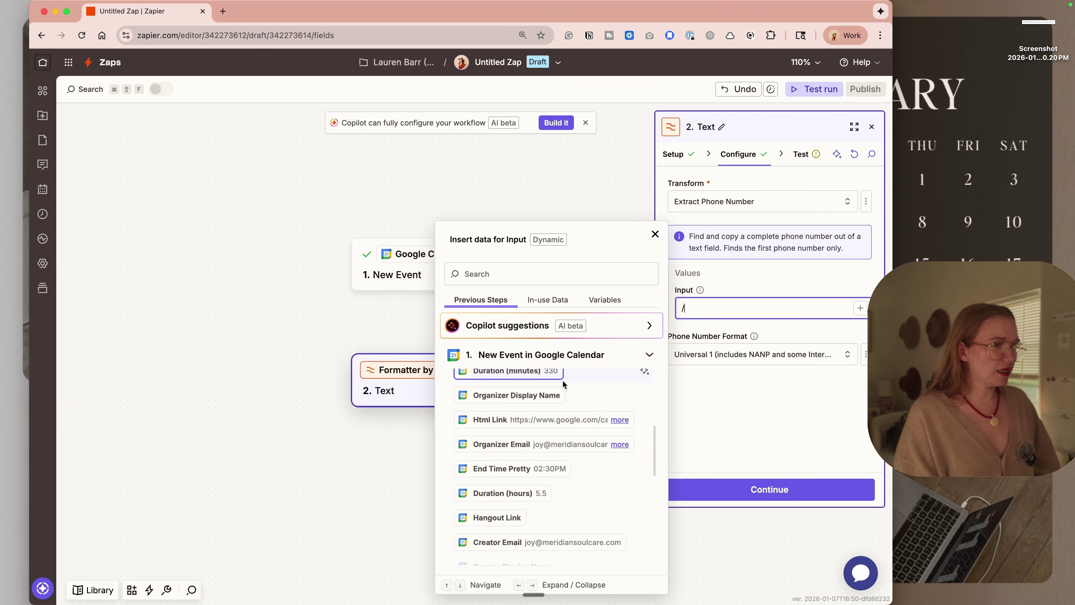
scroll(562, 380, up, 15)
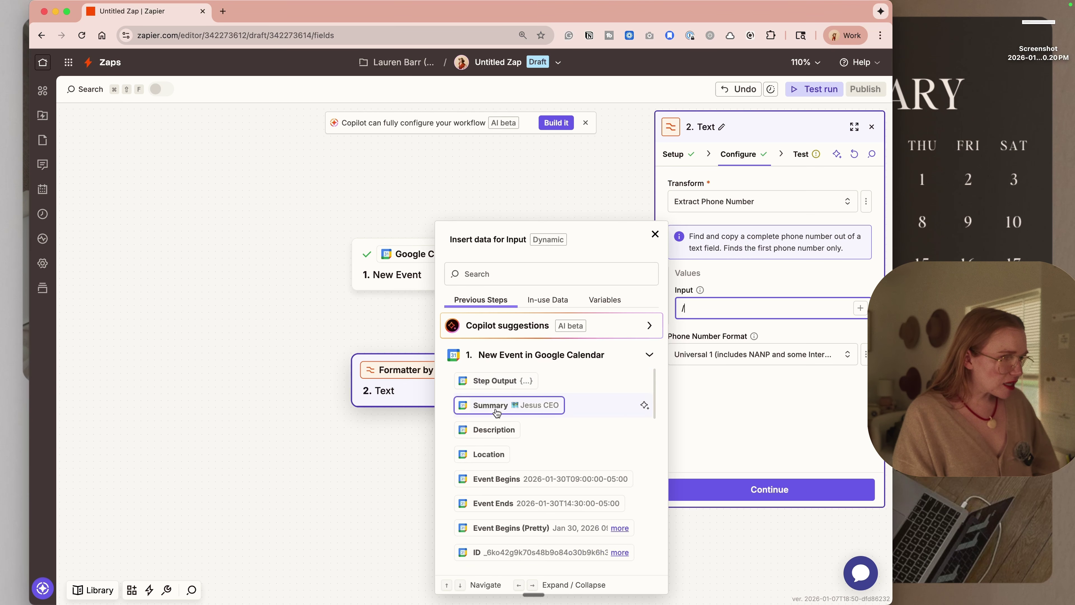
click(488, 430)
click(760, 437)
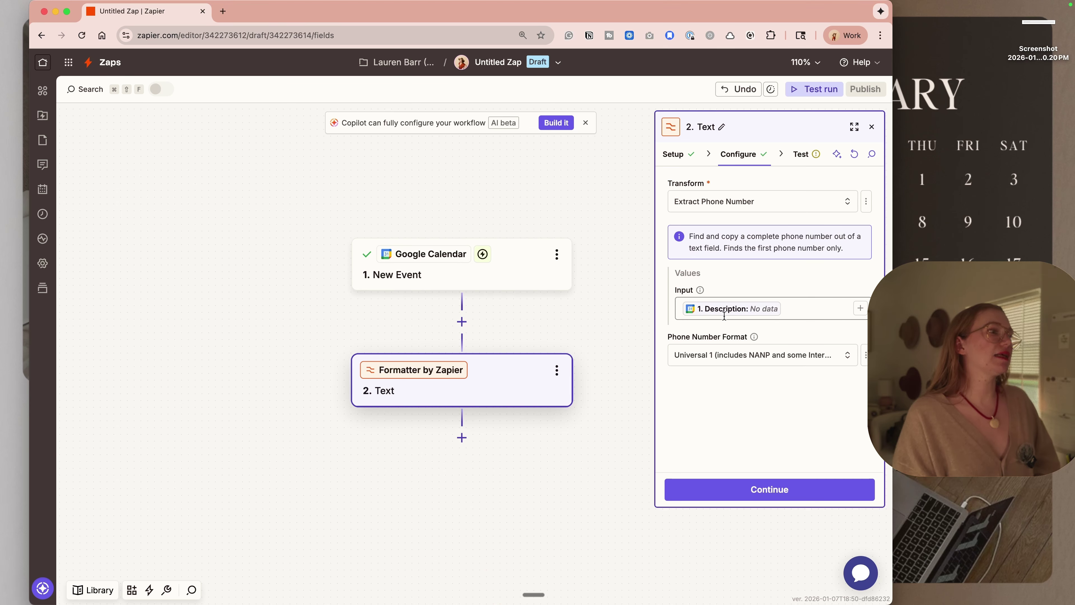
click(735, 362)
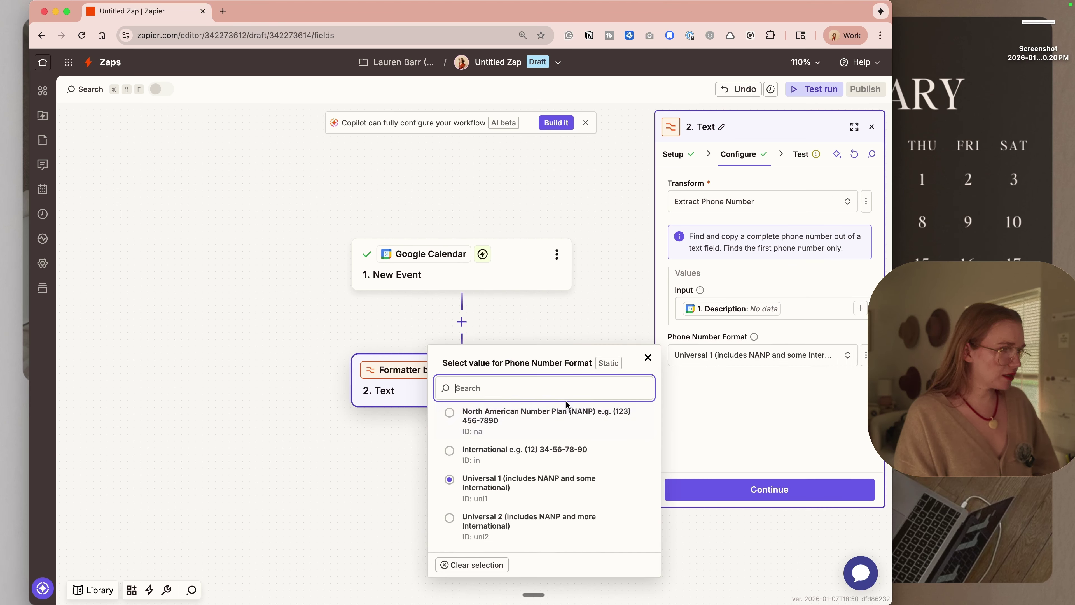
click(779, 400)
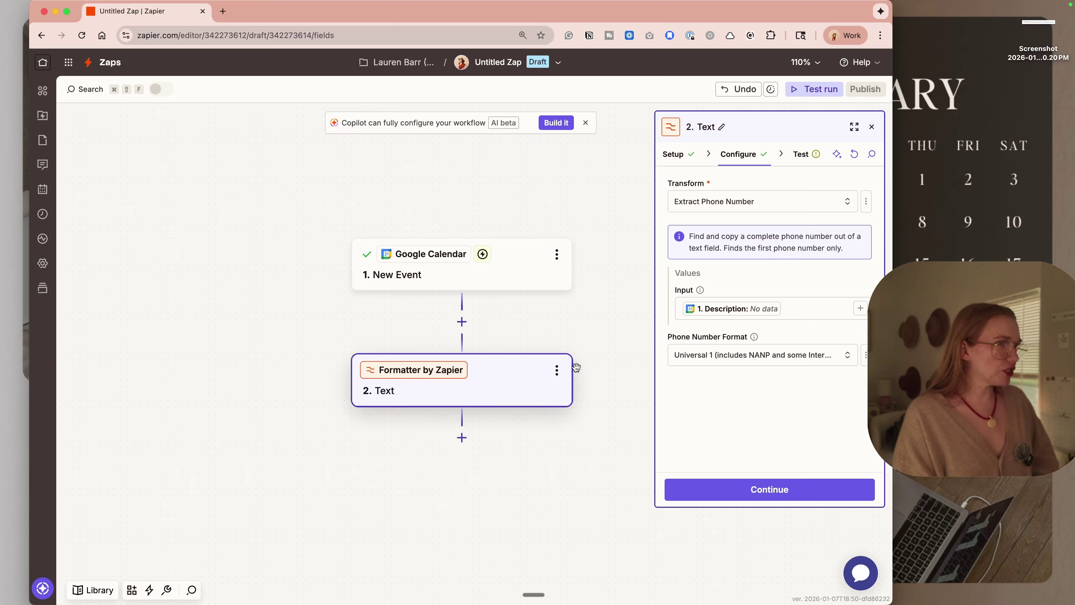
Step: Look for new test records in the Google Calendar trigger and create an editable copy of the Event B record
click(506, 259)
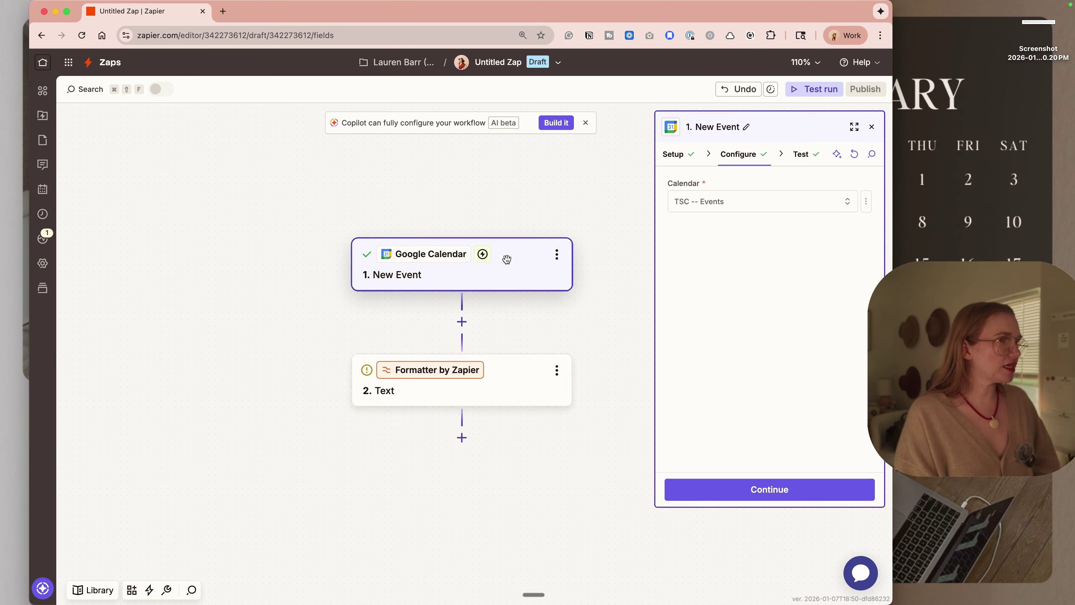
click(819, 157)
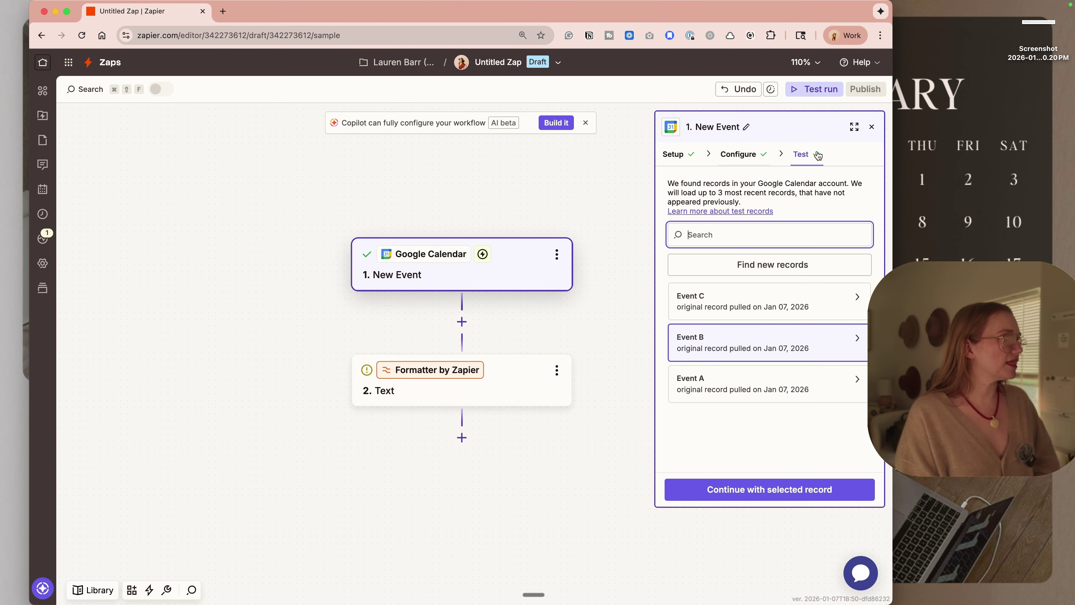
click(780, 265)
mouse_move(854, 353)
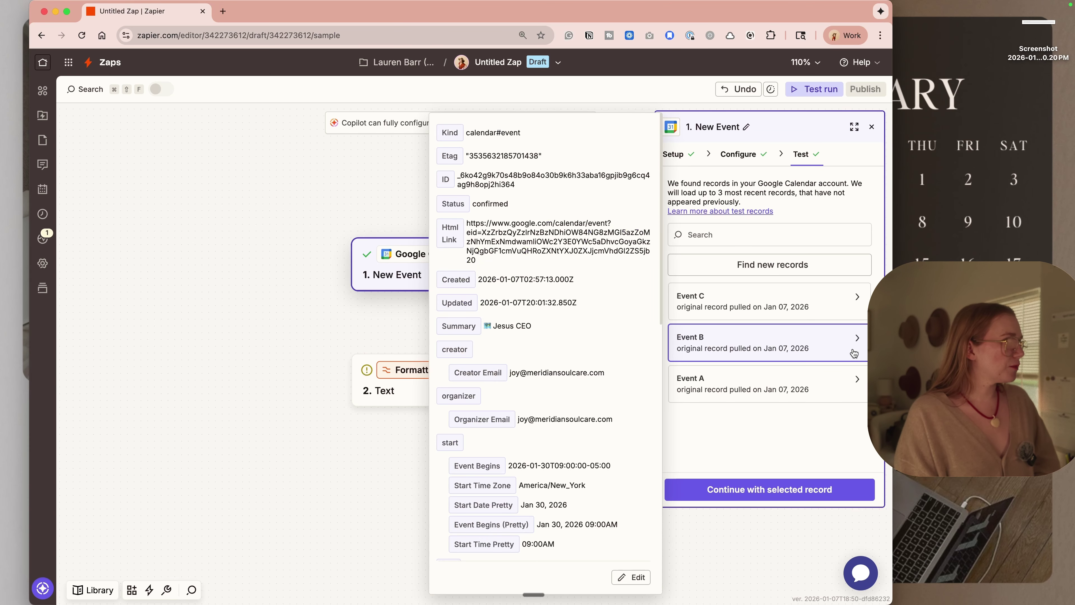
click(630, 575)
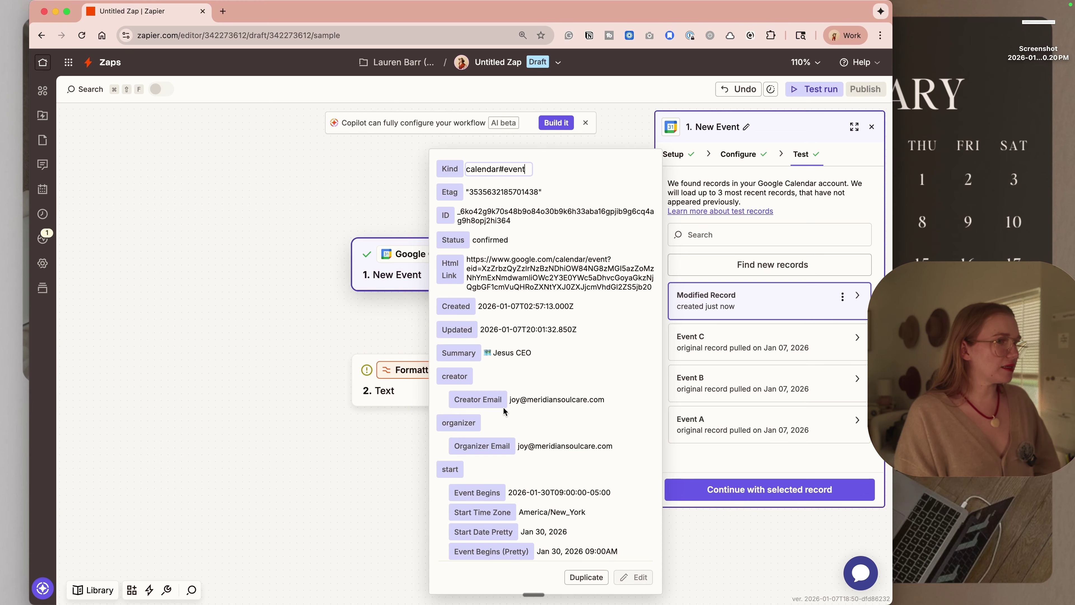
scroll(504, 411, down, 5)
scroll(504, 411, up, 5)
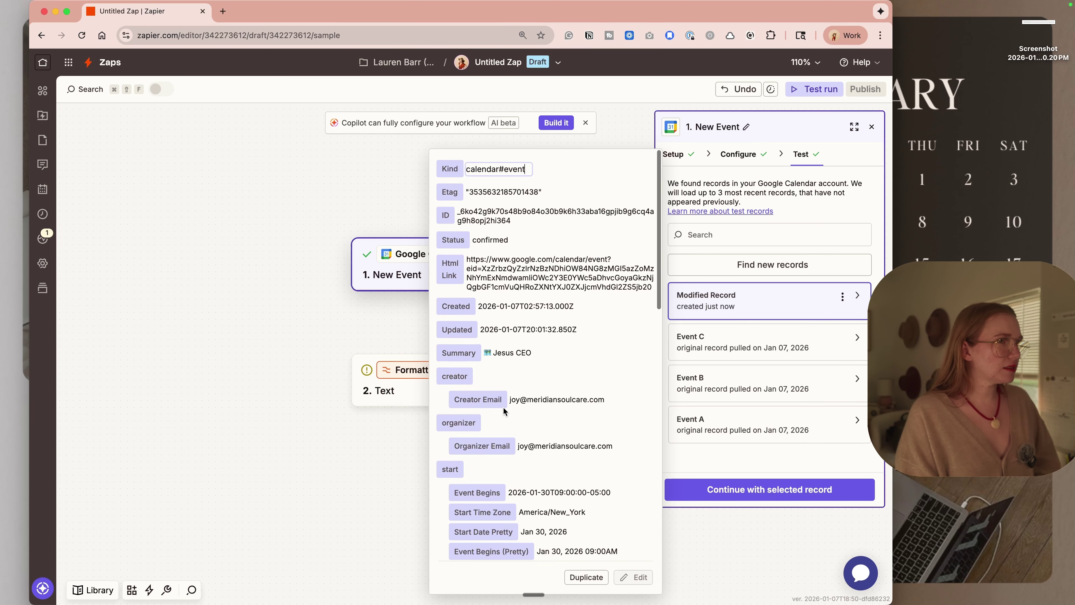
Step: Create an editable copy of the Event A record and add the line "Client" at the start of its Description
click(741, 424)
click(629, 576)
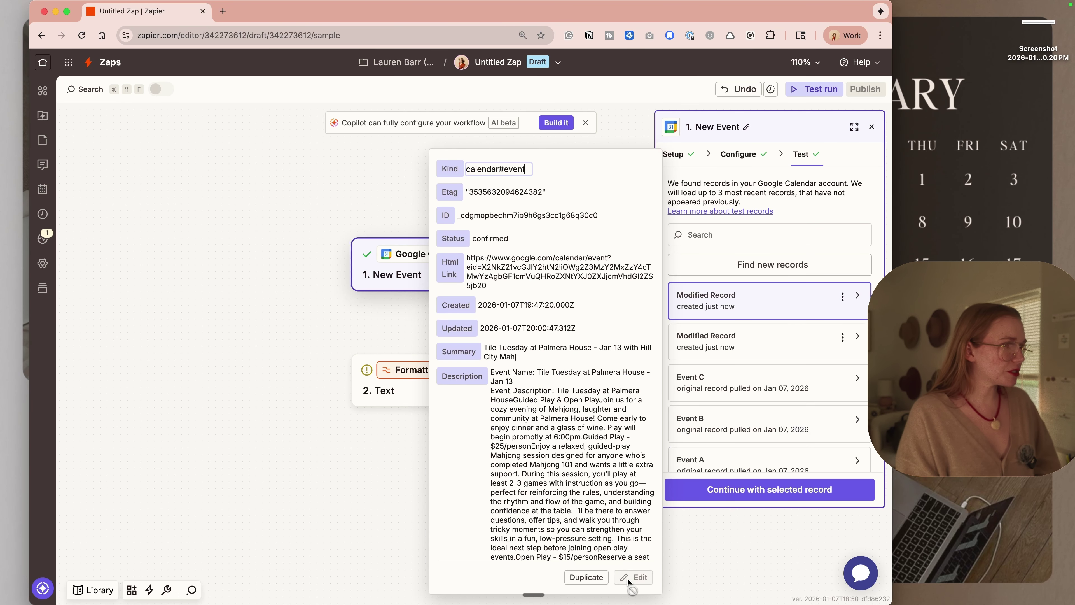
scroll(588, 402, down, 5)
scroll(587, 402, down, 2)
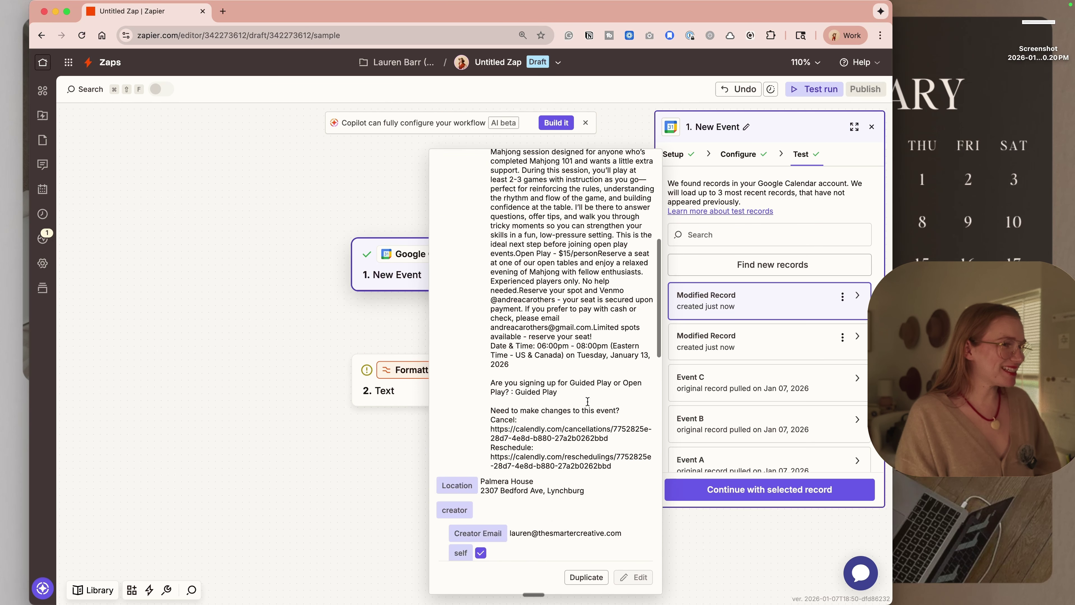
scroll(588, 402, up, 5)
scroll(587, 402, up, 2)
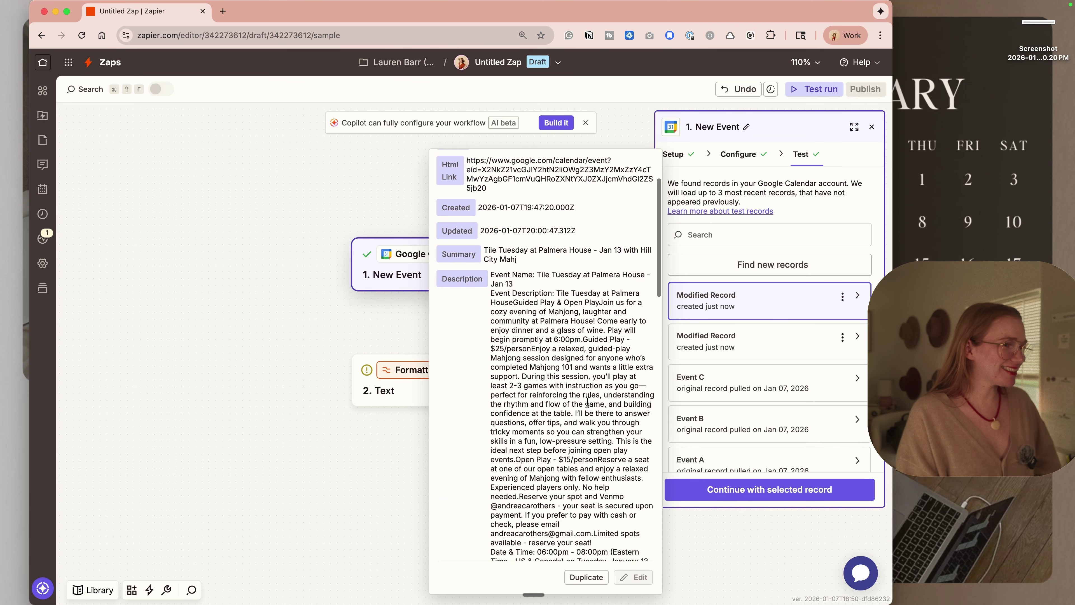
click(588, 403)
key(Return)
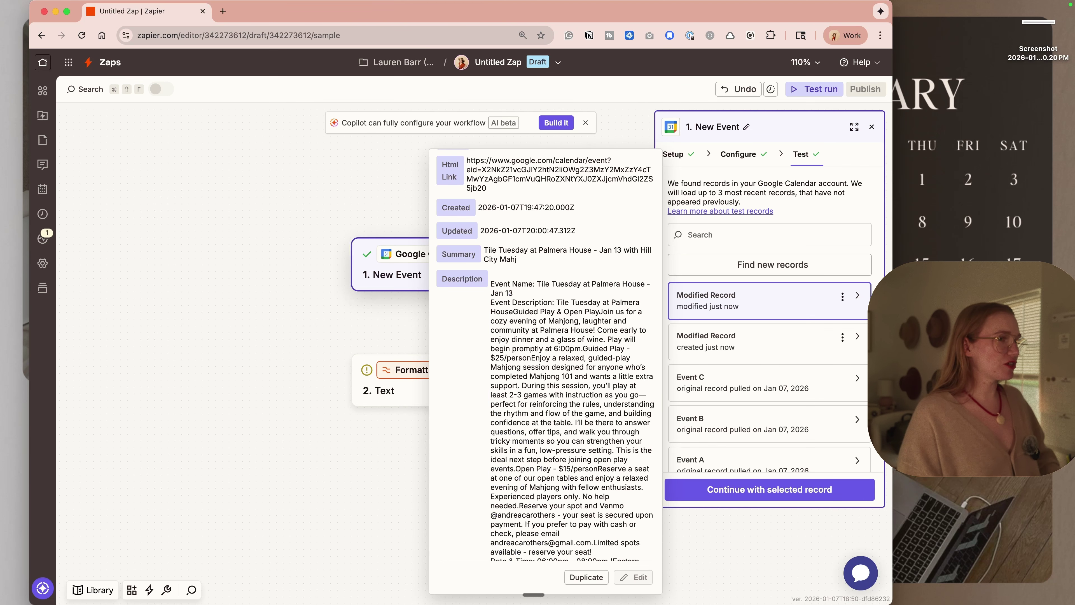
text(Client)
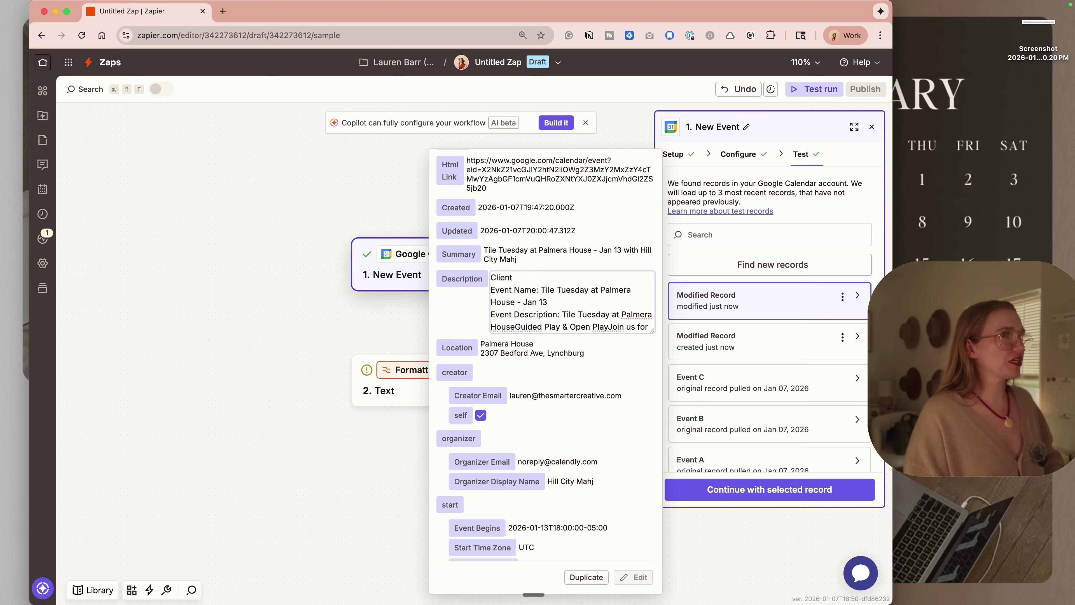
Step: Open Google Calendar in a new browser tab to look at the week's events, and return to the Zap
key(super+t)
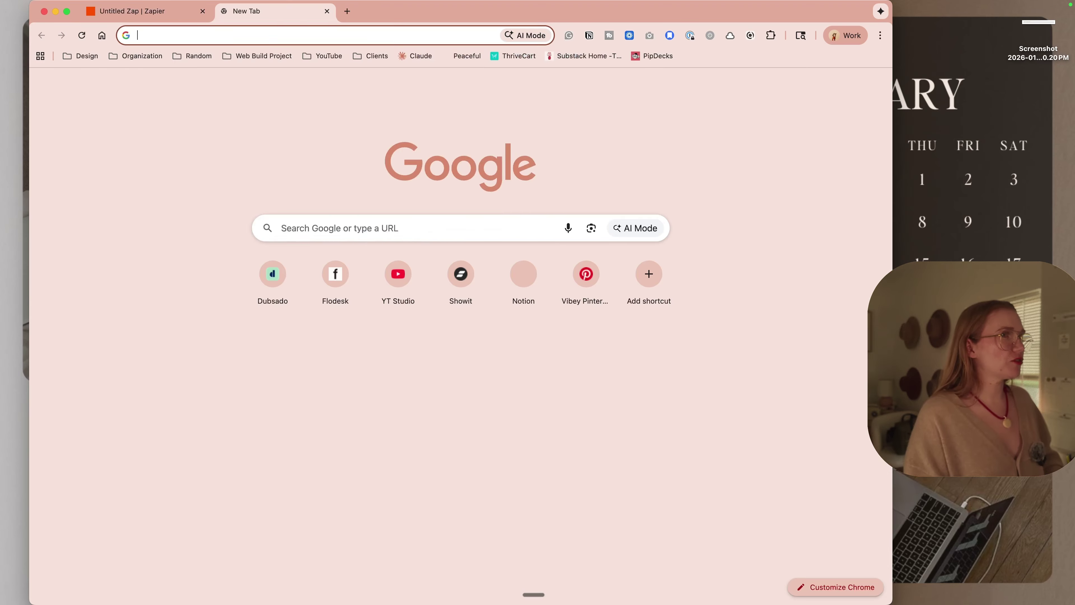
text(cal)
key(Return)
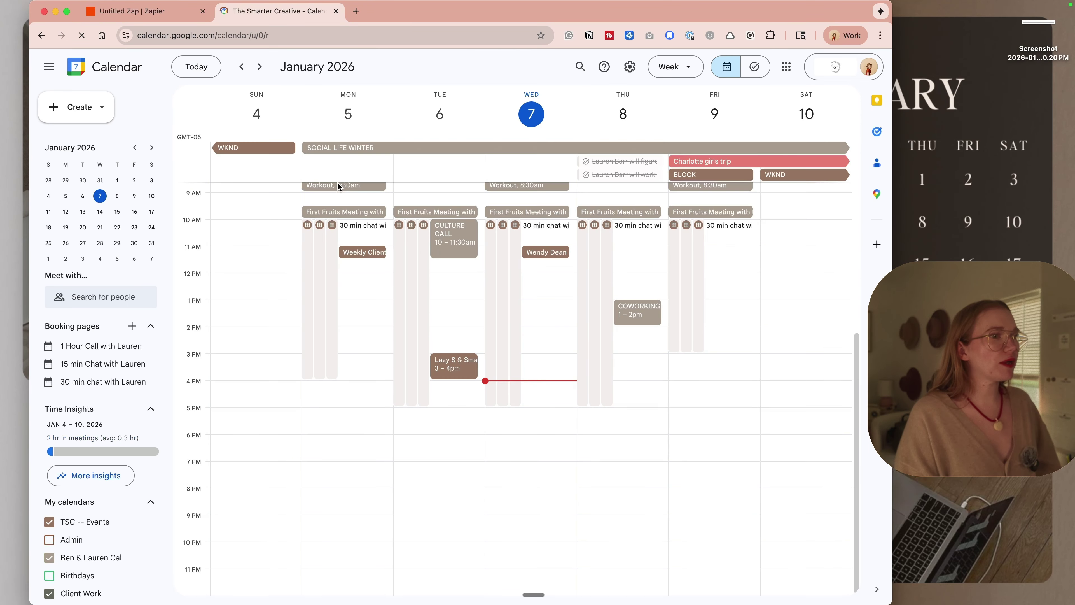
key(super+w)
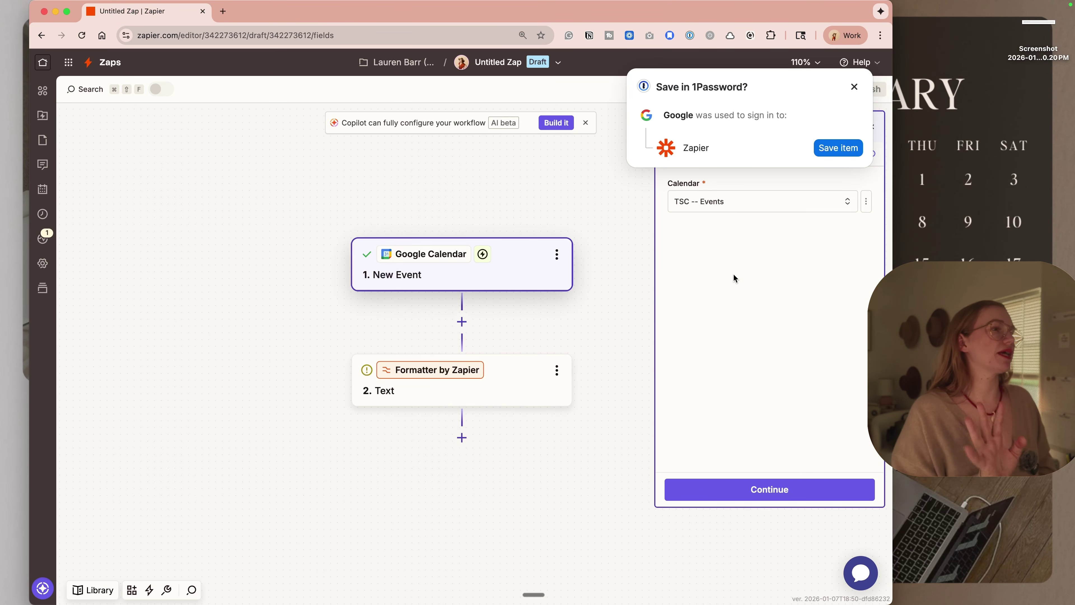
Step: Dismiss the save prompt, select the latest modified calendar record in the trigger, and test the Formatter step with it
click(854, 87)
click(803, 155)
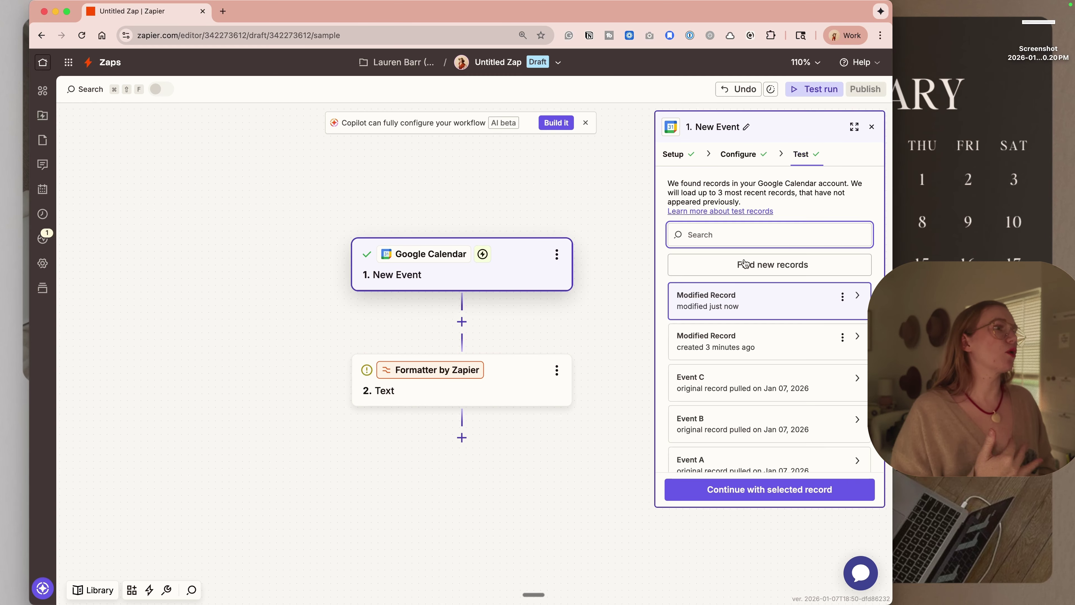
click(739, 297)
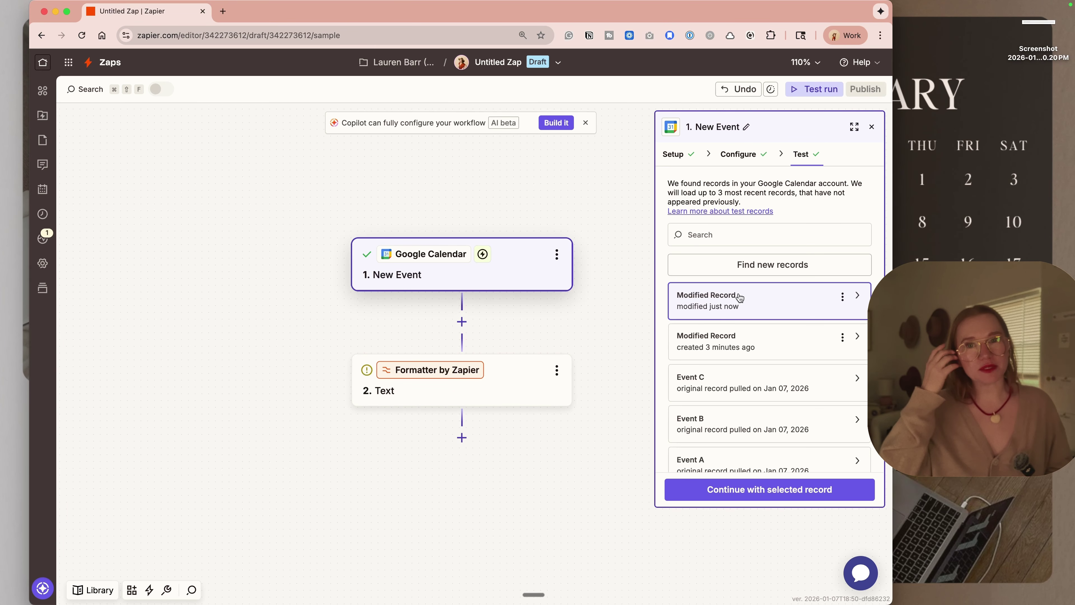
click(488, 400)
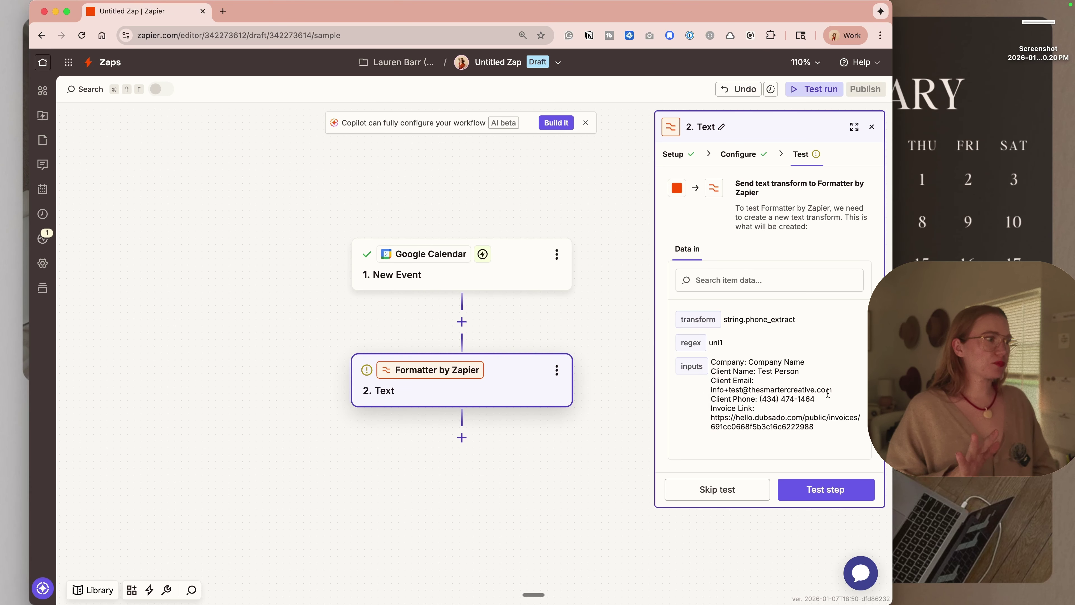
click(820, 497)
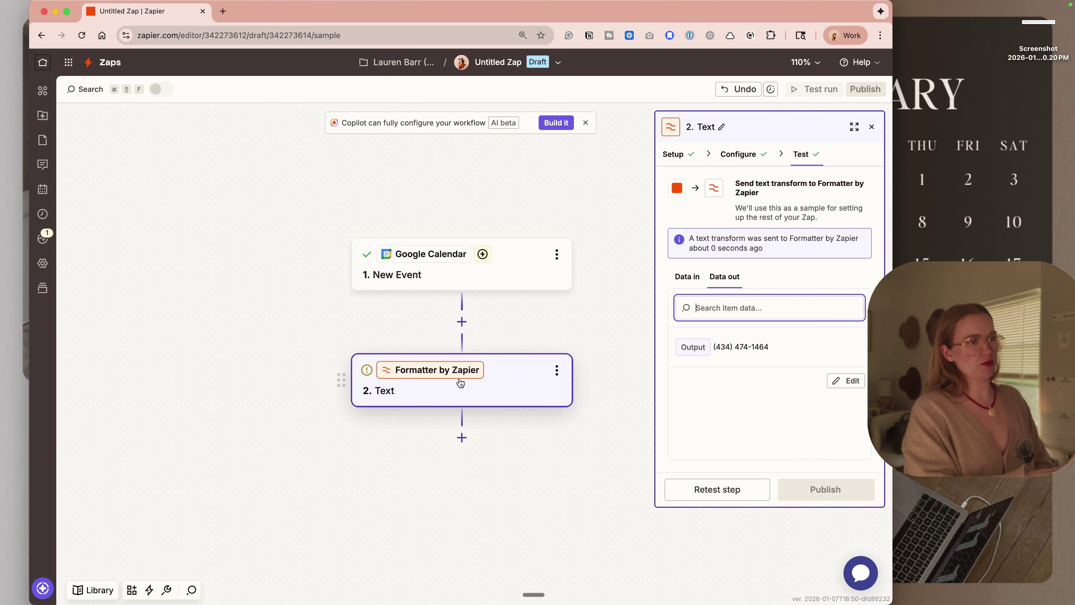
Step: Add a Filter step after the Formatter and choose the Formatter's Output as the field to check
click(461, 438)
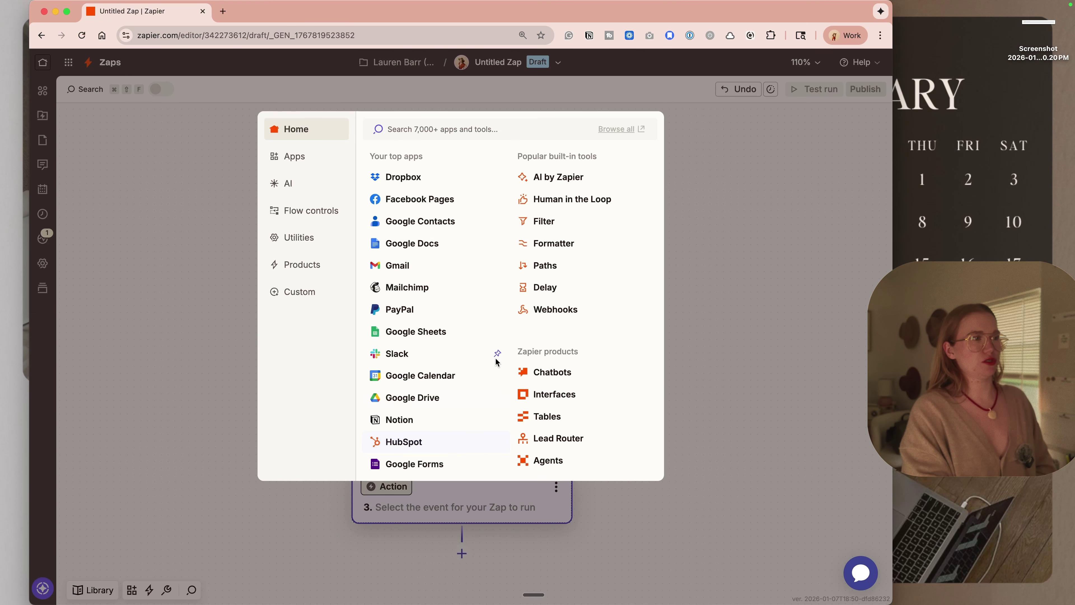
click(545, 221)
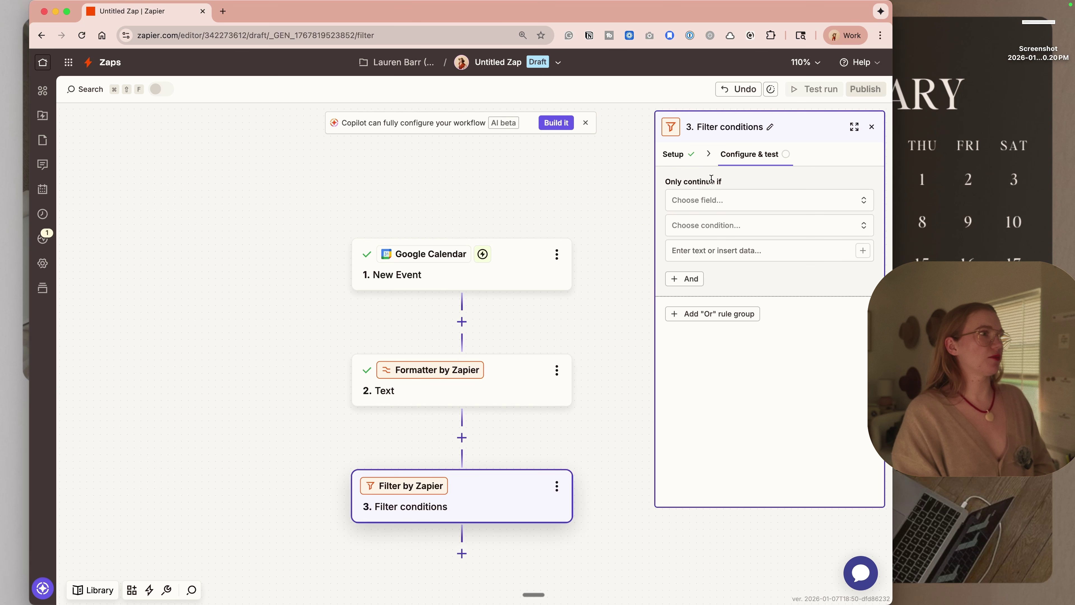
click(713, 201)
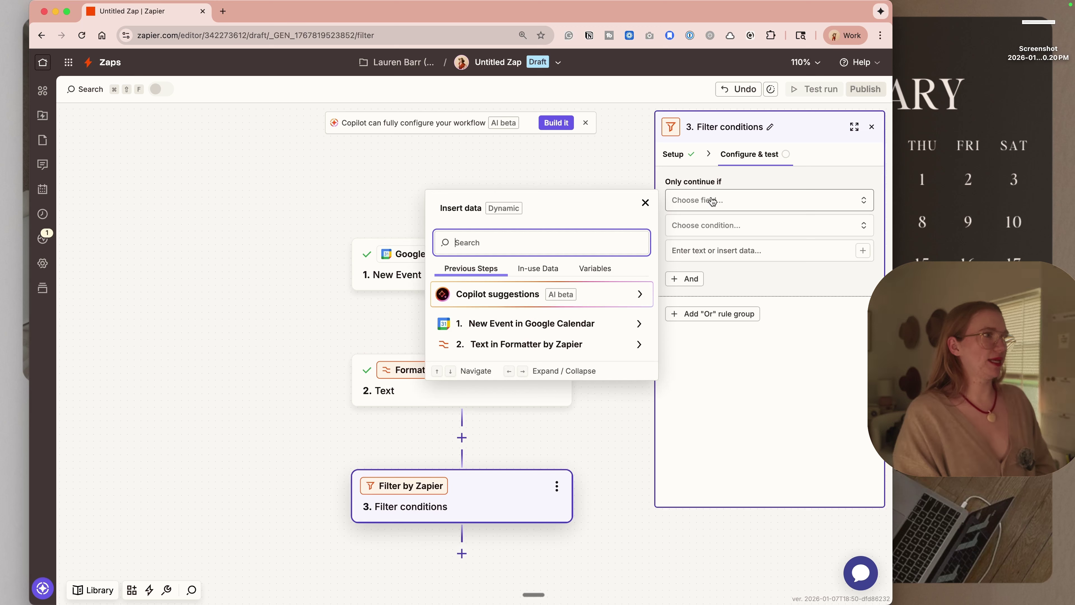
click(523, 348)
click(496, 371)
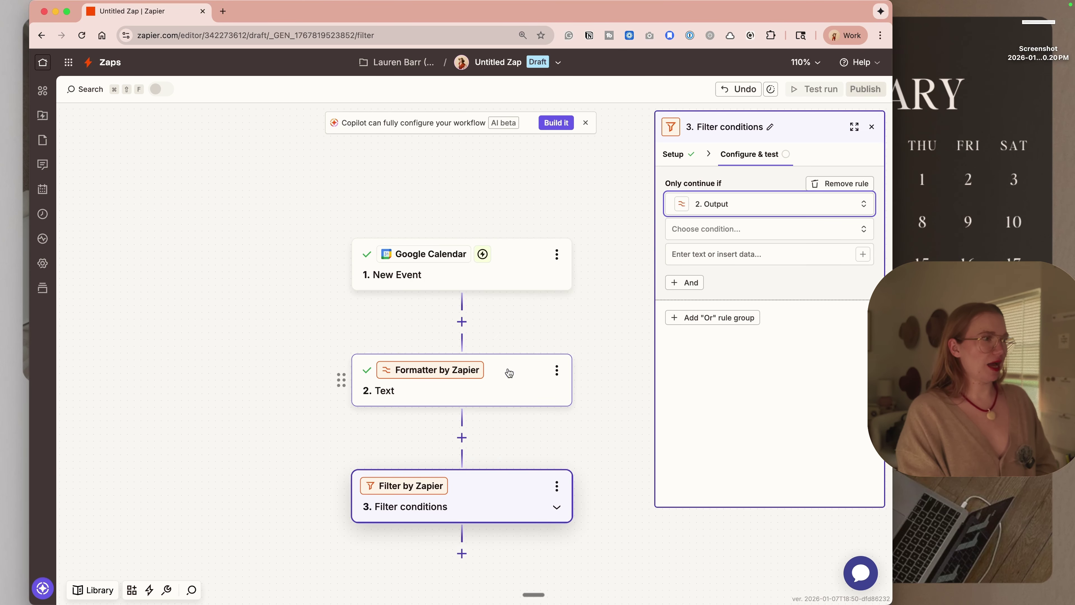
Step: Set the filter condition to Exists and test the filter
click(741, 230)
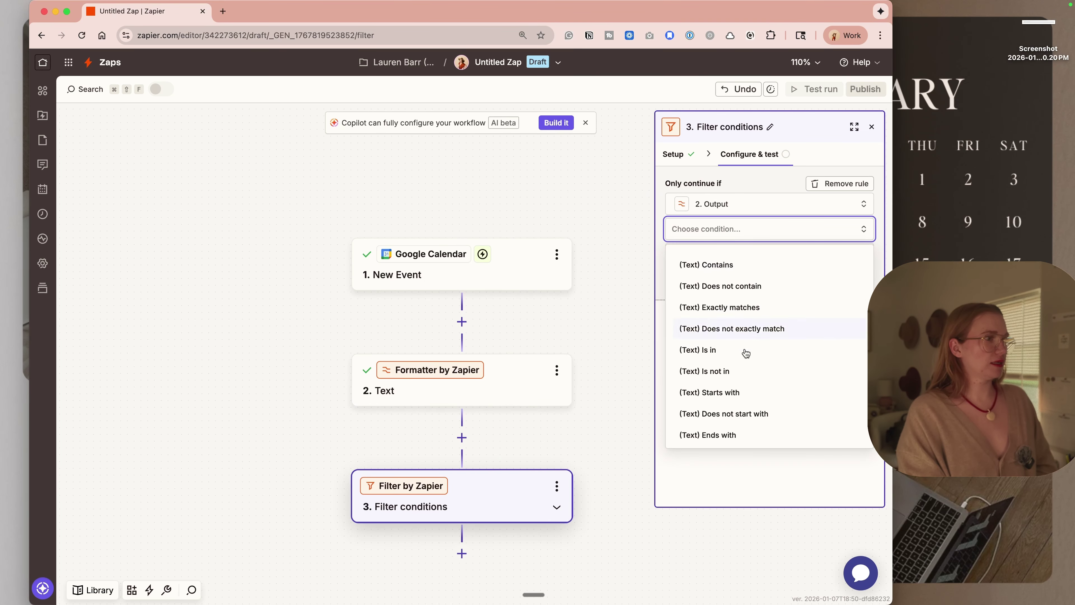
scroll(748, 360, down, 5)
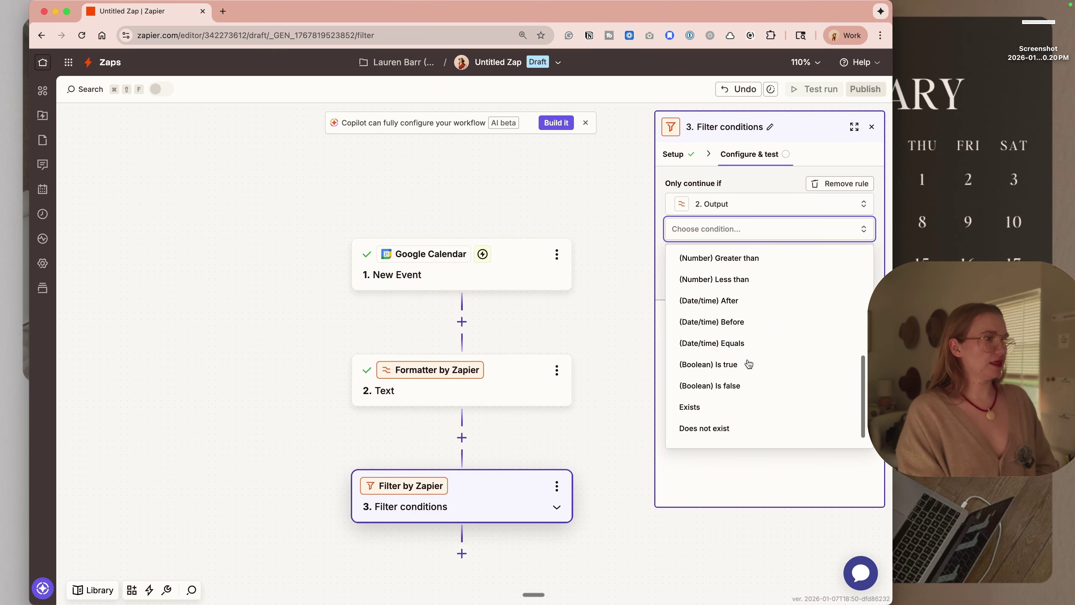
click(720, 408)
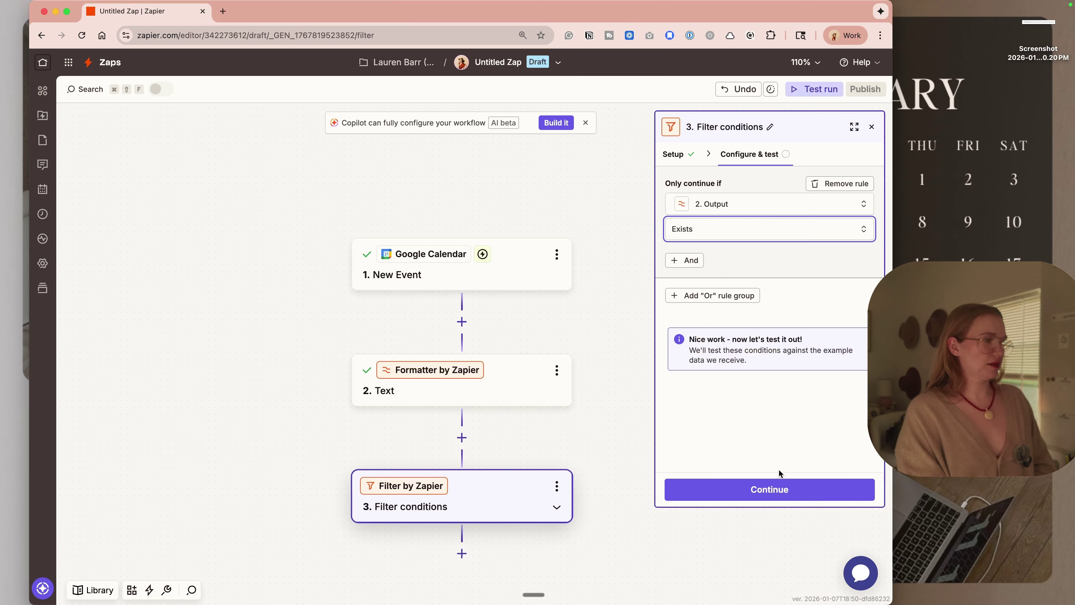
click(778, 486)
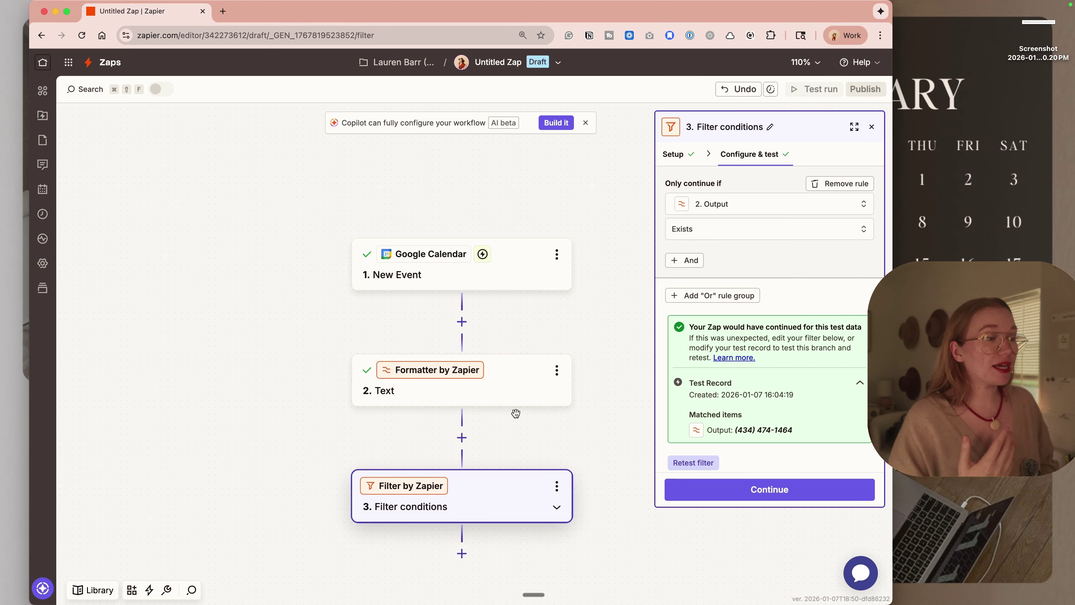
Step: Reopen the Google Calendar trigger's test records and inspect the data of the latest modified record
click(426, 512)
click(770, 150)
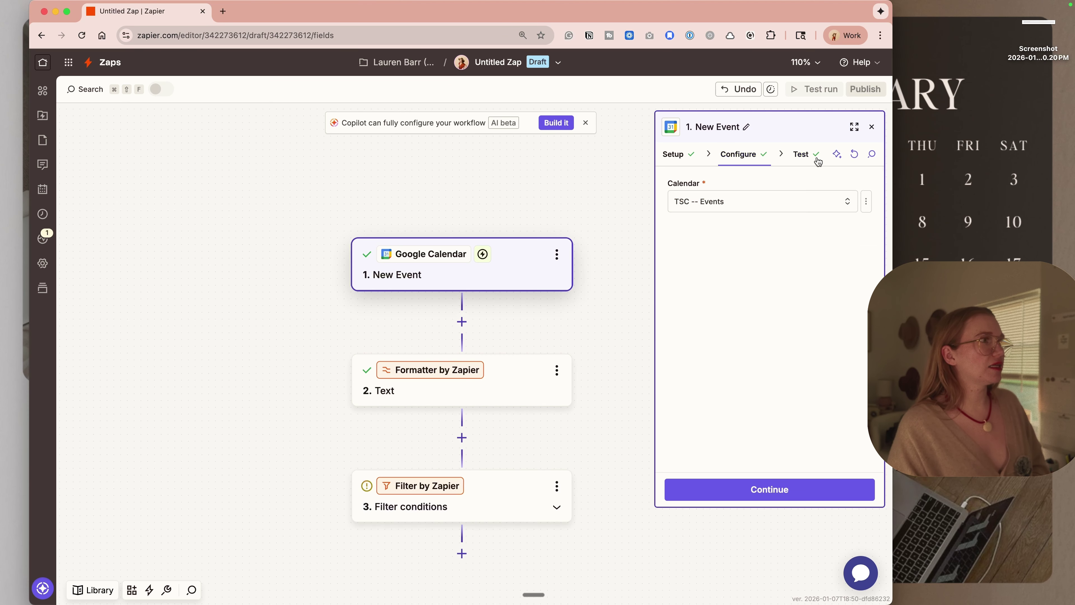
click(809, 159)
click(719, 302)
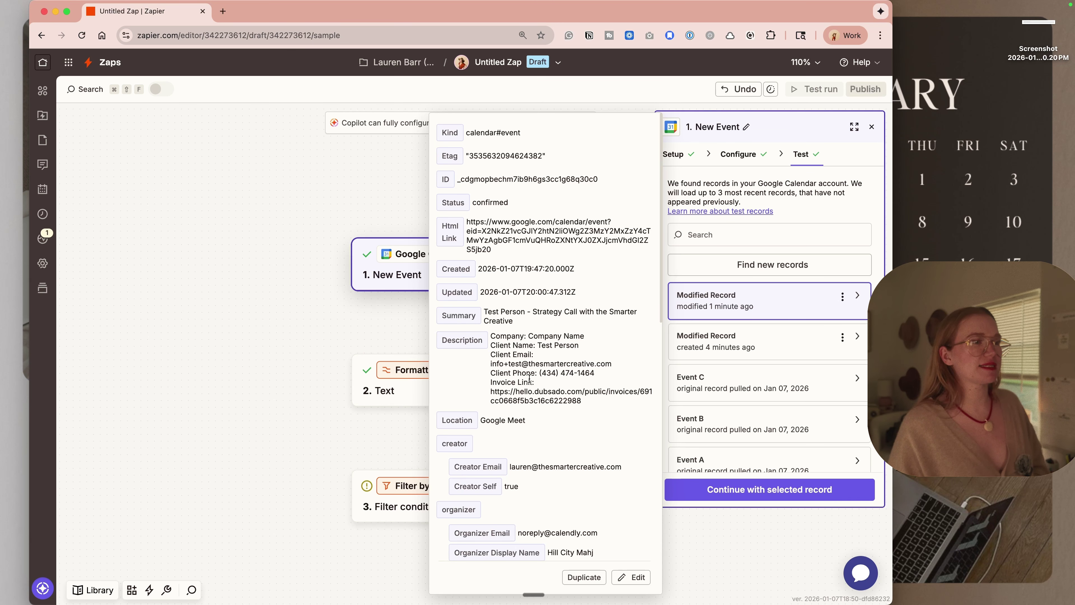
Step: Select the "Client Name:" label in the trigger record's description, then reopen the Filter step's conditions
drag(508, 347, 524, 347)
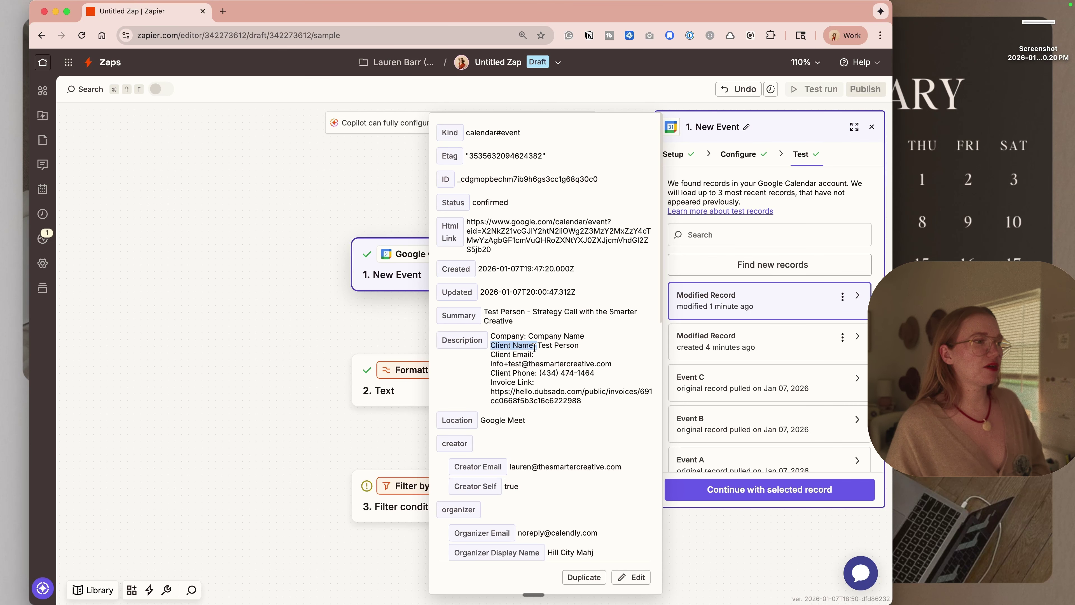
click(411, 335)
click(432, 511)
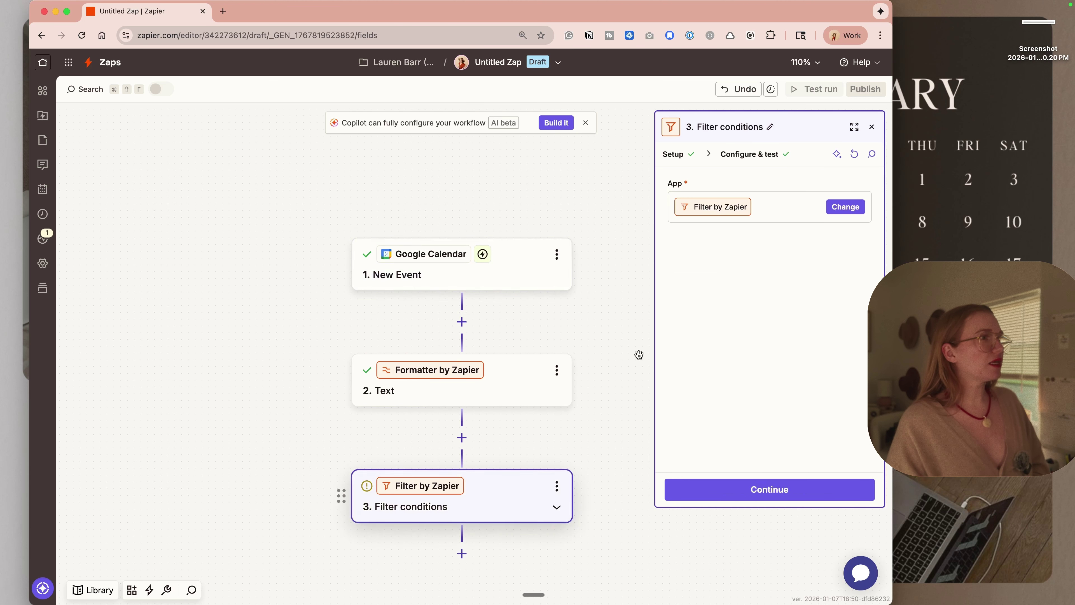
click(752, 163)
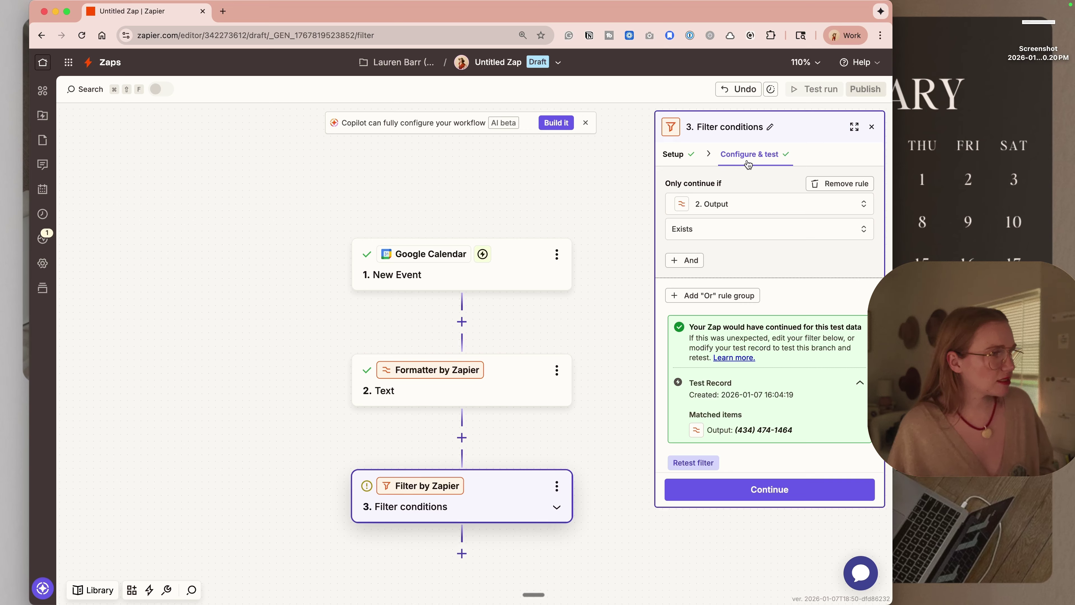
Step: Add an And rule to the filter requiring the calendar event's Description to satisfy (Text) Contains "Client Name:"
click(685, 260)
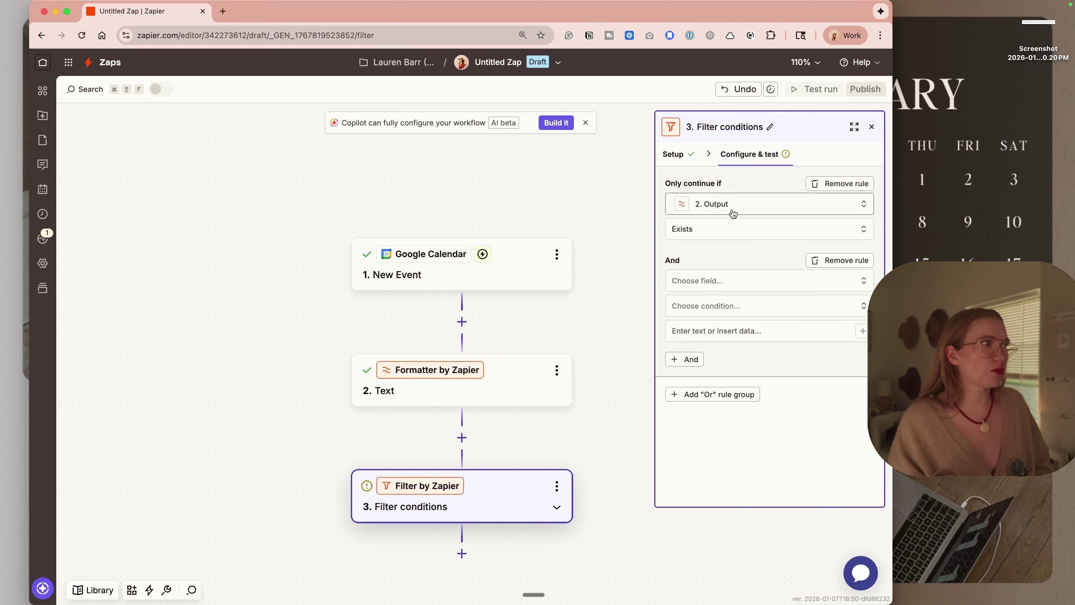
click(706, 282)
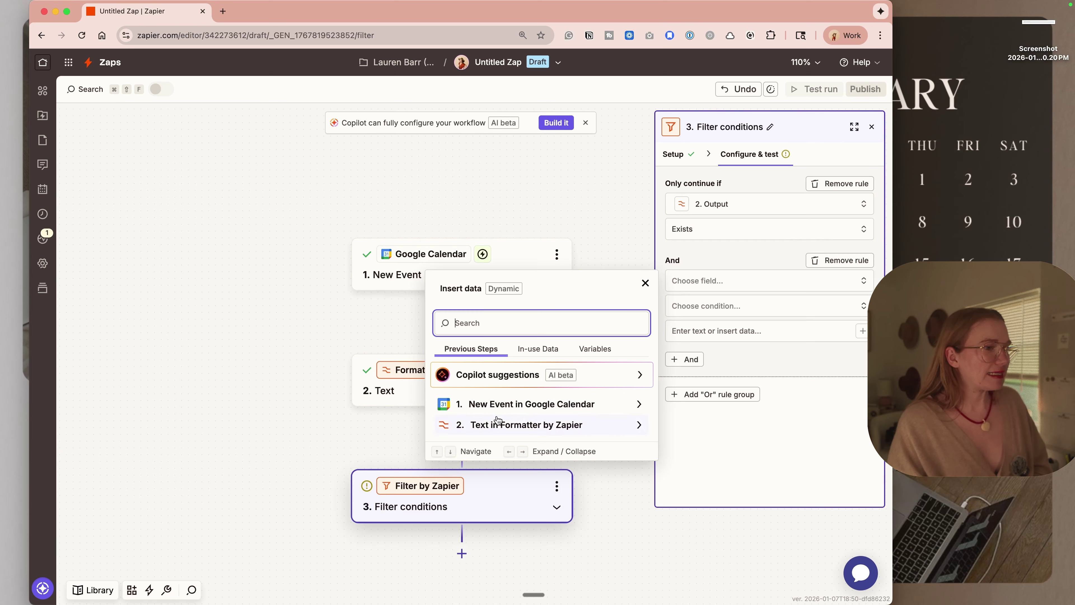
click(499, 404)
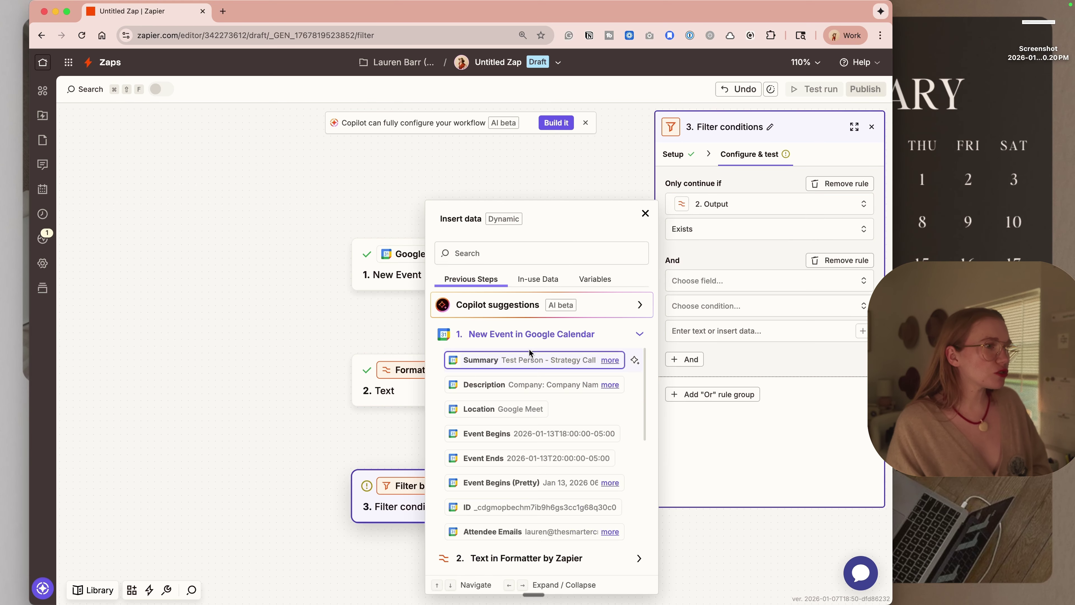
click(525, 383)
click(706, 314)
click(759, 342)
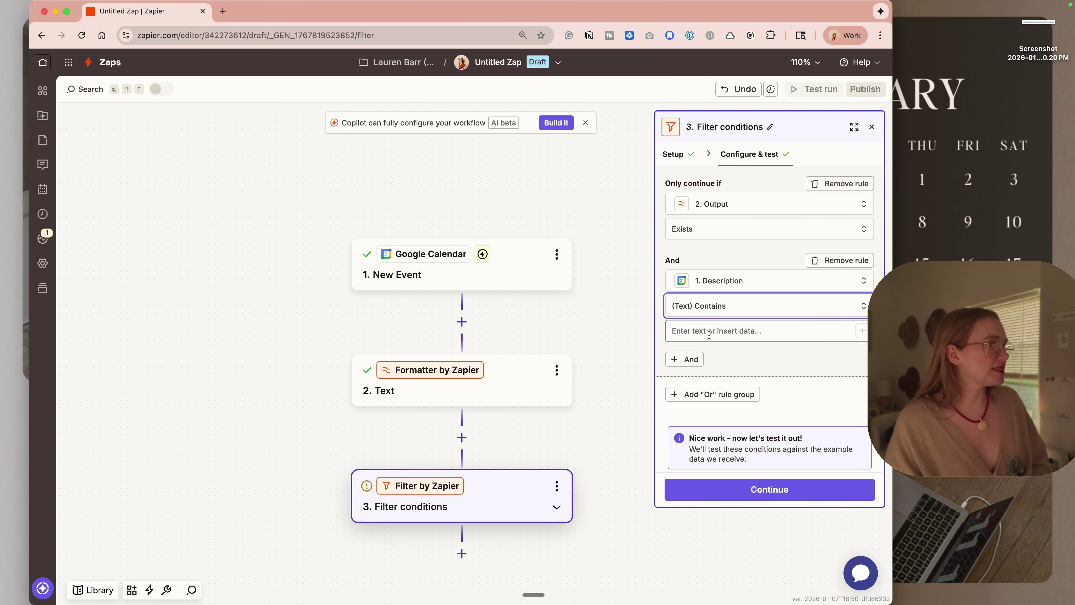
click(758, 338)
text(Client Name:)
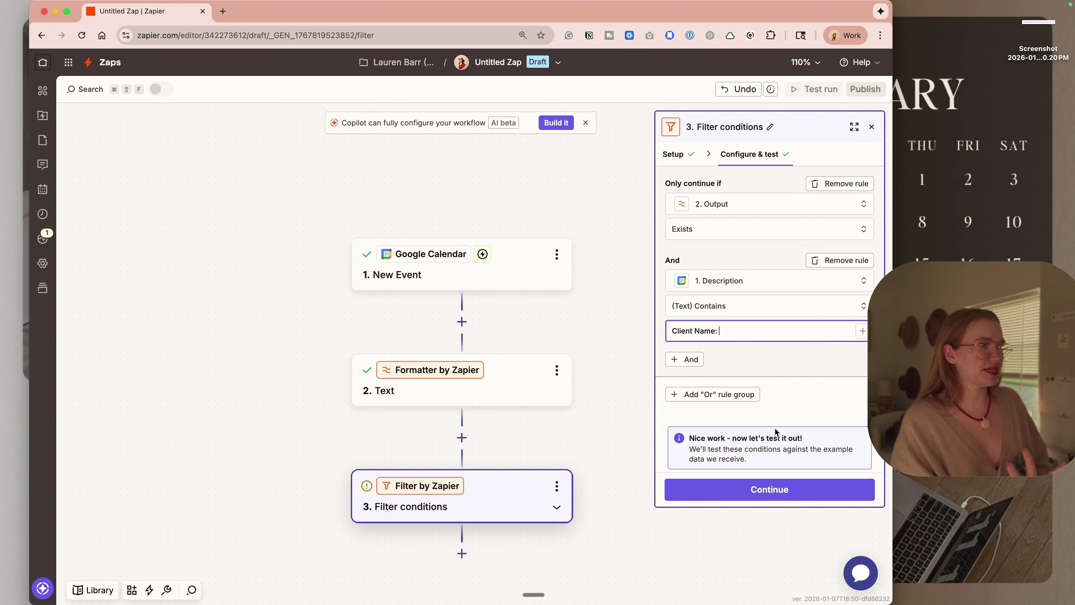
Step: Test the filter with both rules and review the matched items in the test record
click(783, 492)
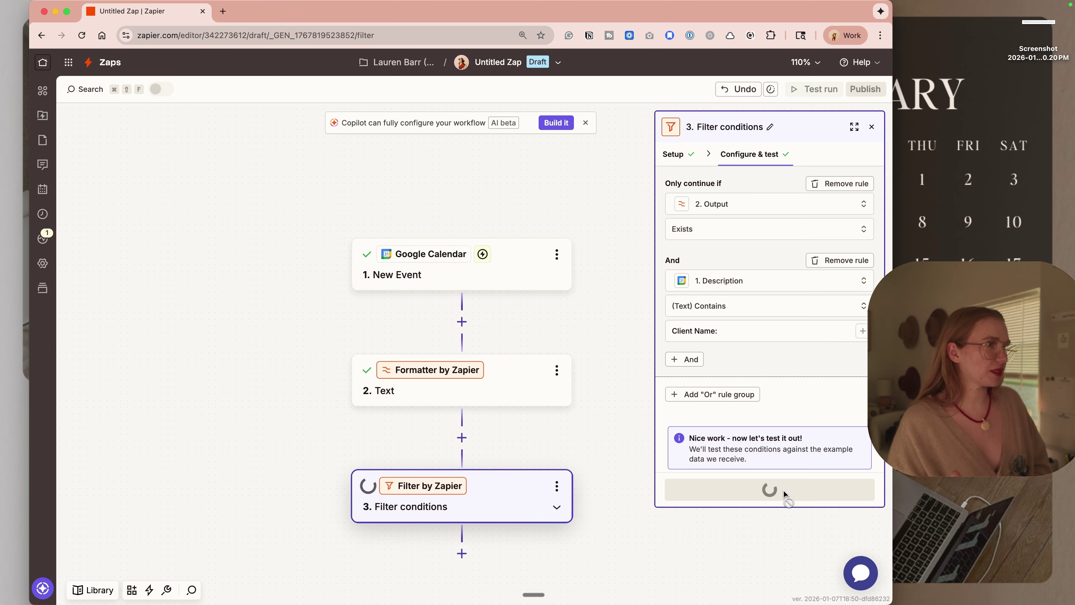
scroll(792, 413, down, 3)
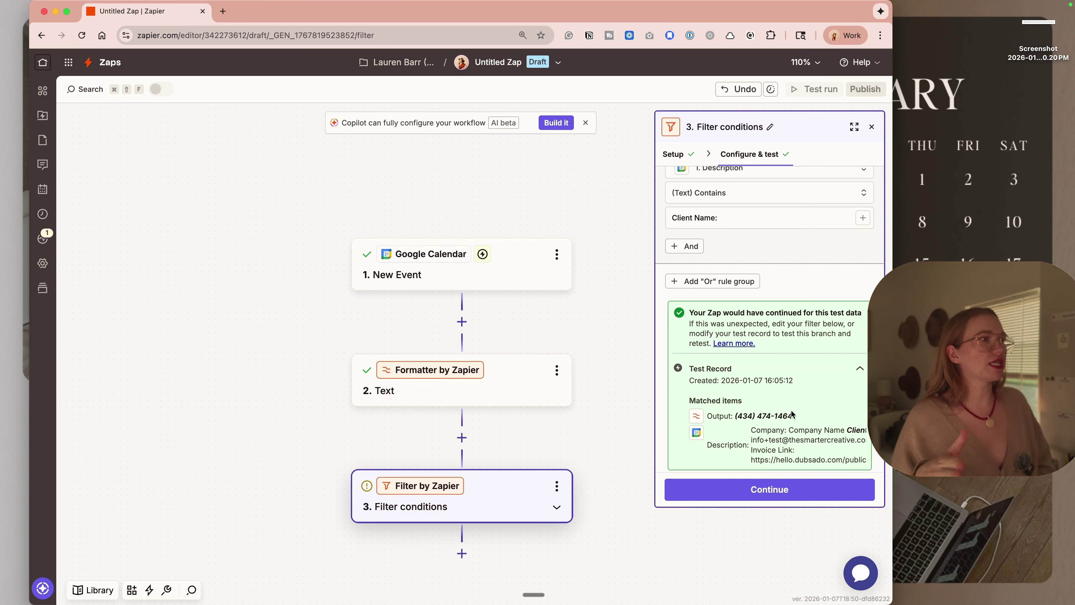
scroll(792, 415, down, 1)
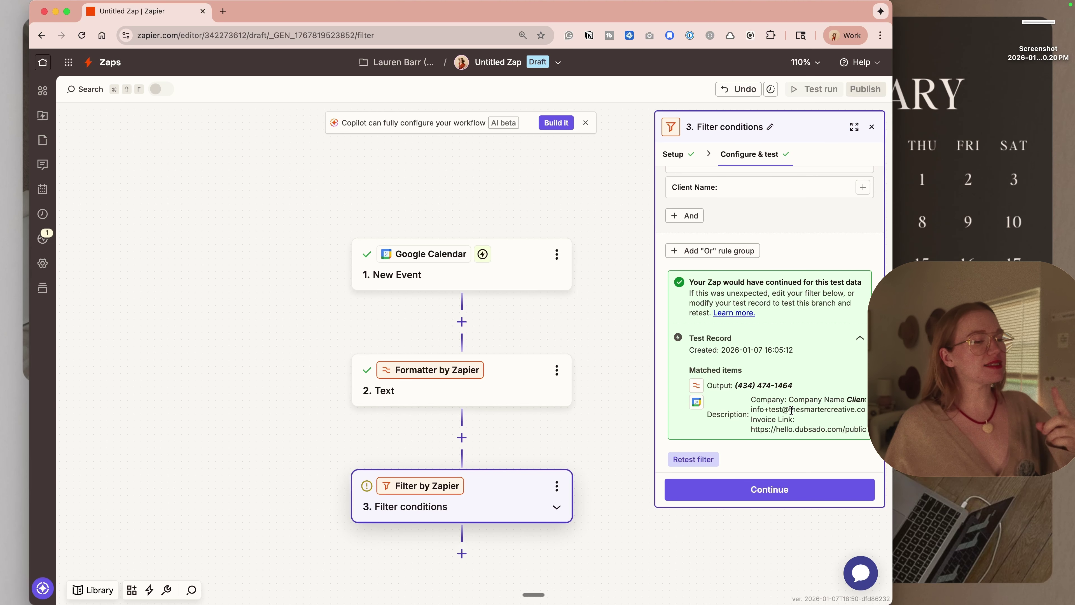
Step: Rename the Formatter step as "Pull Phone Number"
scroll(604, 354, down, 2)
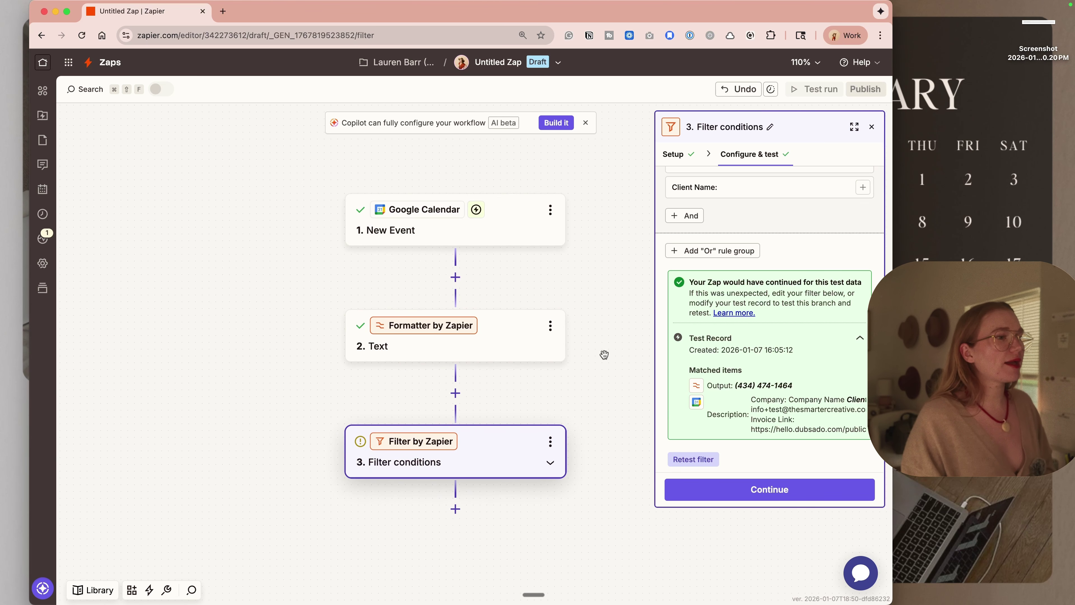
click(551, 326)
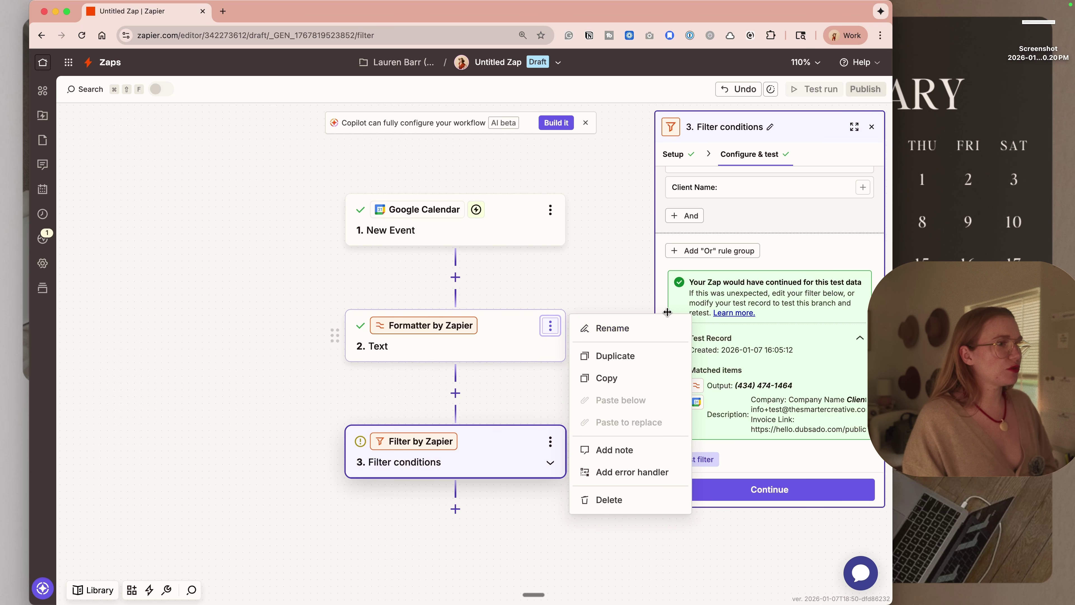
click(635, 331)
text(Pull )
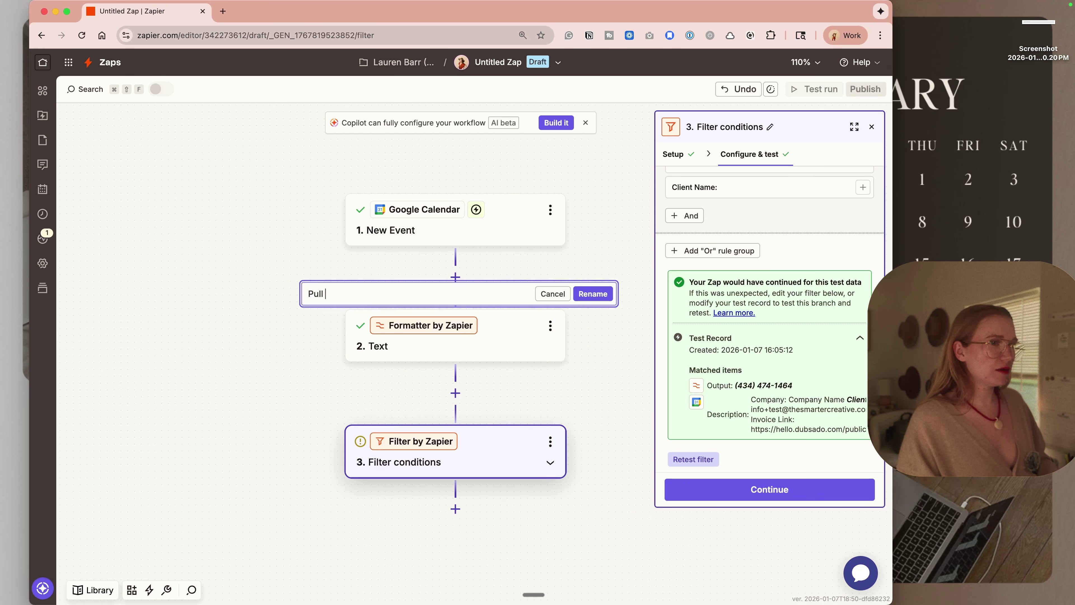
text(Phone Number)
key(Return)
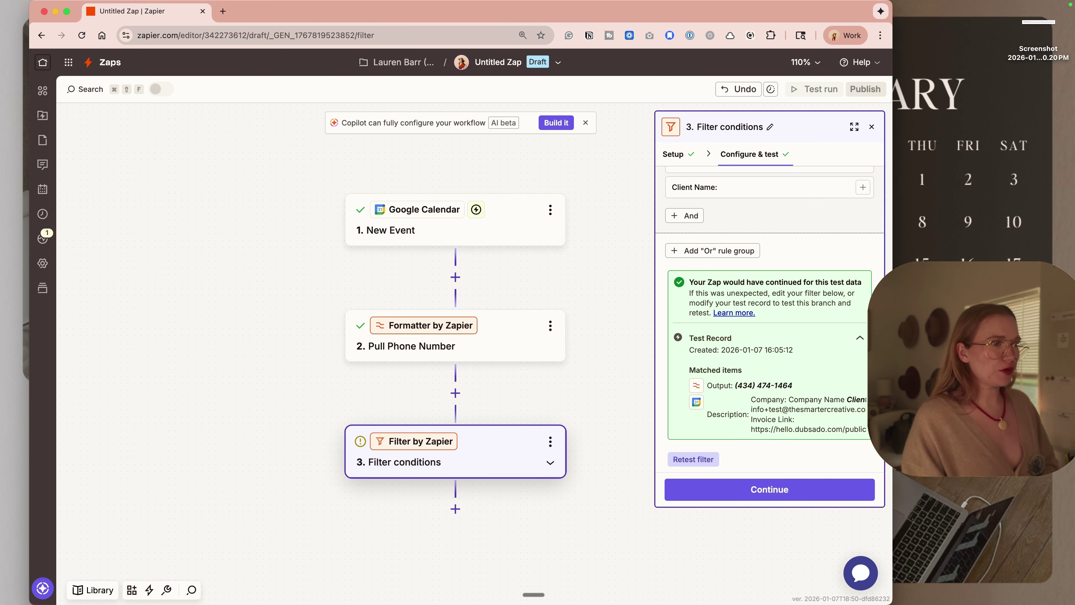
Step: Continue past the filter and choose AI by Zapier as the Zap's fourth step
scroll(568, 413, down, 3)
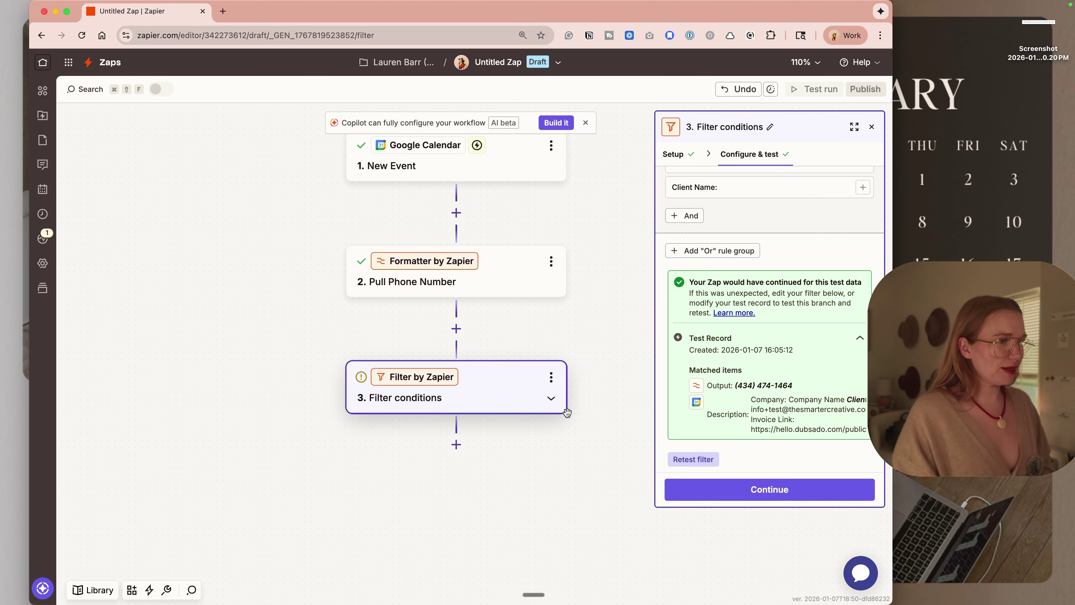
click(713, 493)
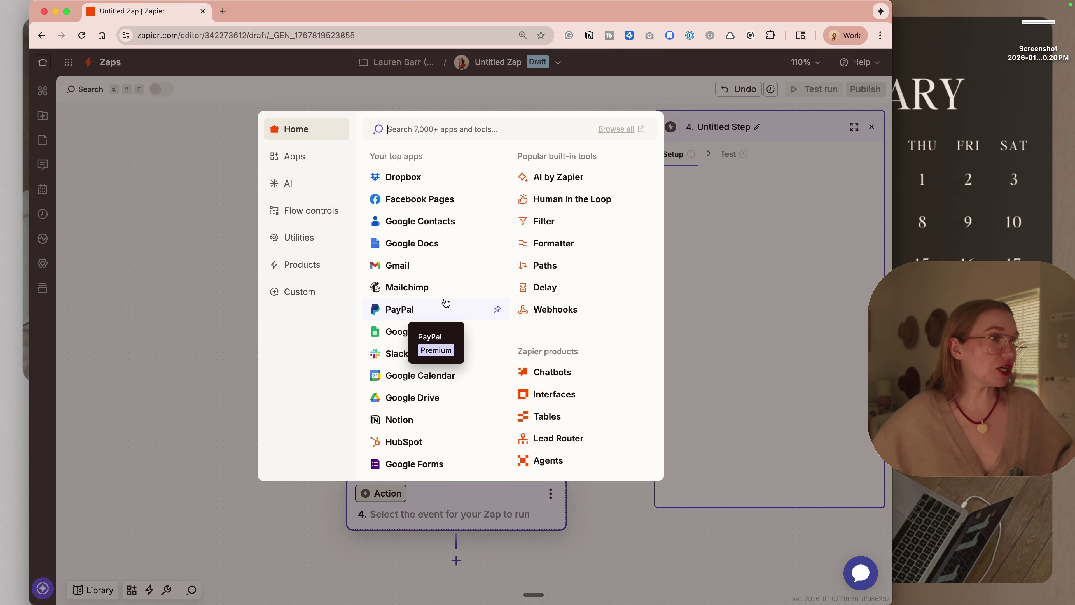
click(578, 177)
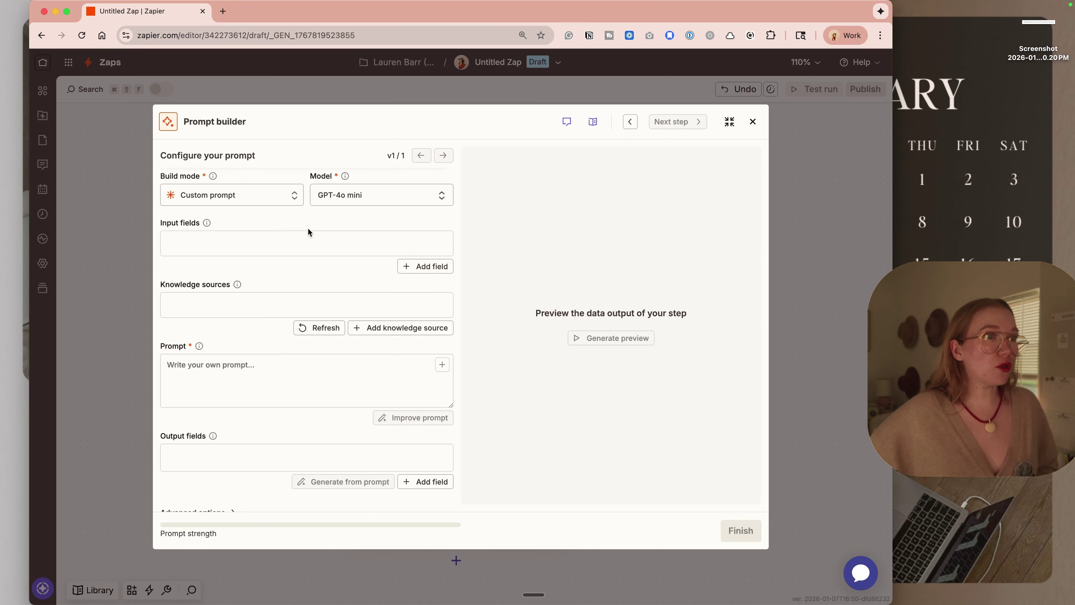
Step: Add a text input field named "Description" to the AI prompt, mapped to the Google Calendar event's Description
click(250, 248)
text(Description)
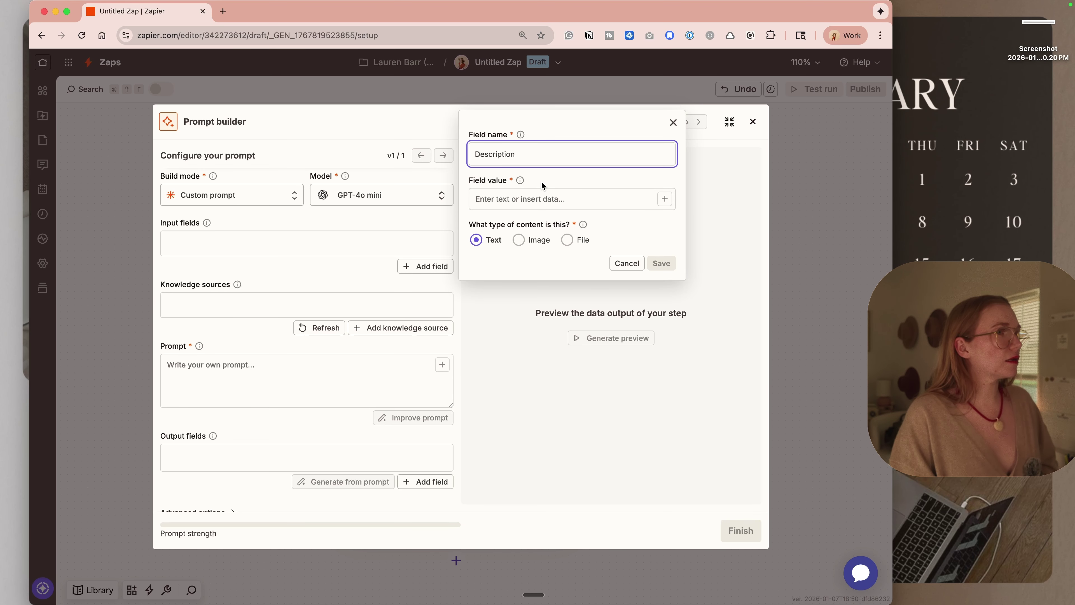
click(543, 197)
text(/)
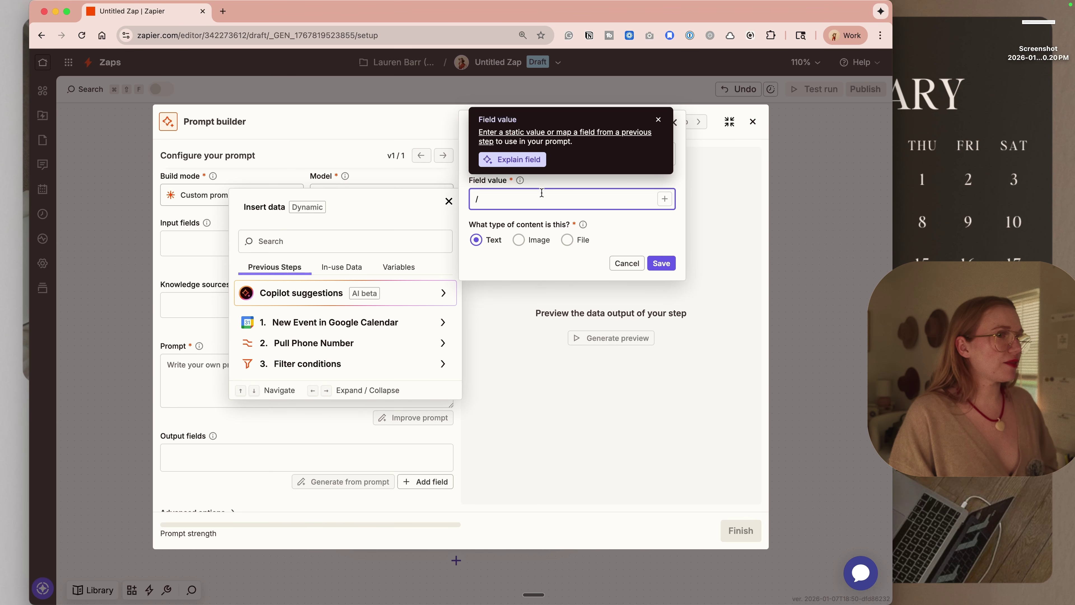
click(345, 323)
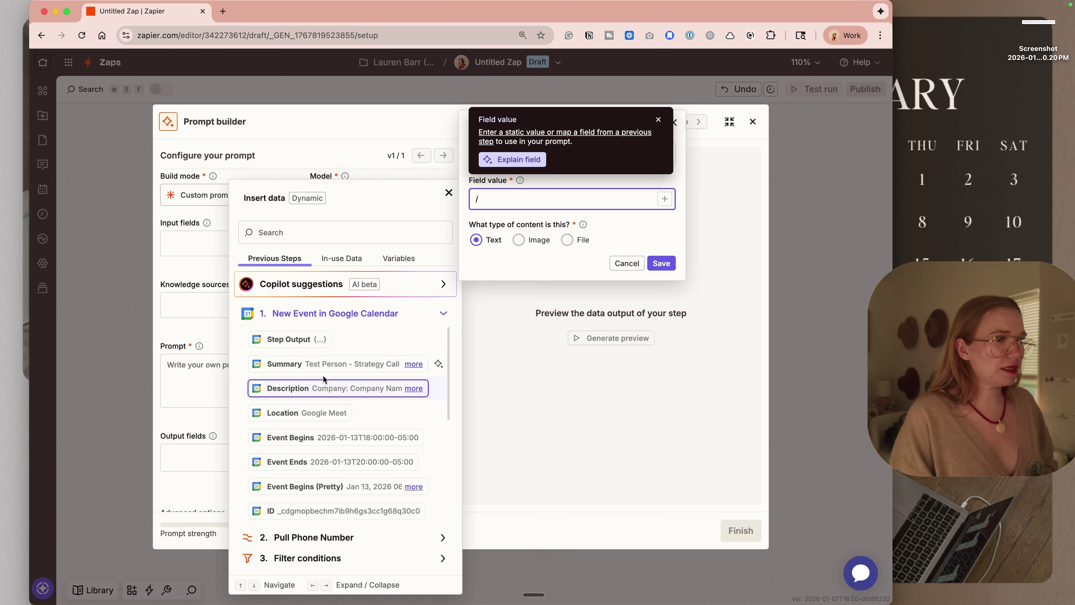
click(328, 389)
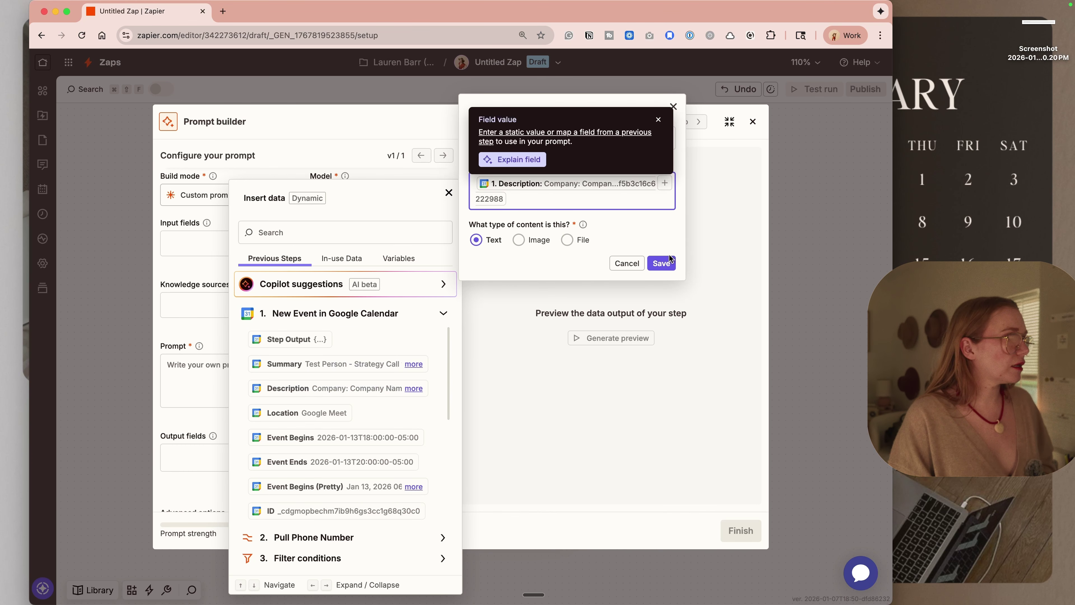
click(661, 263)
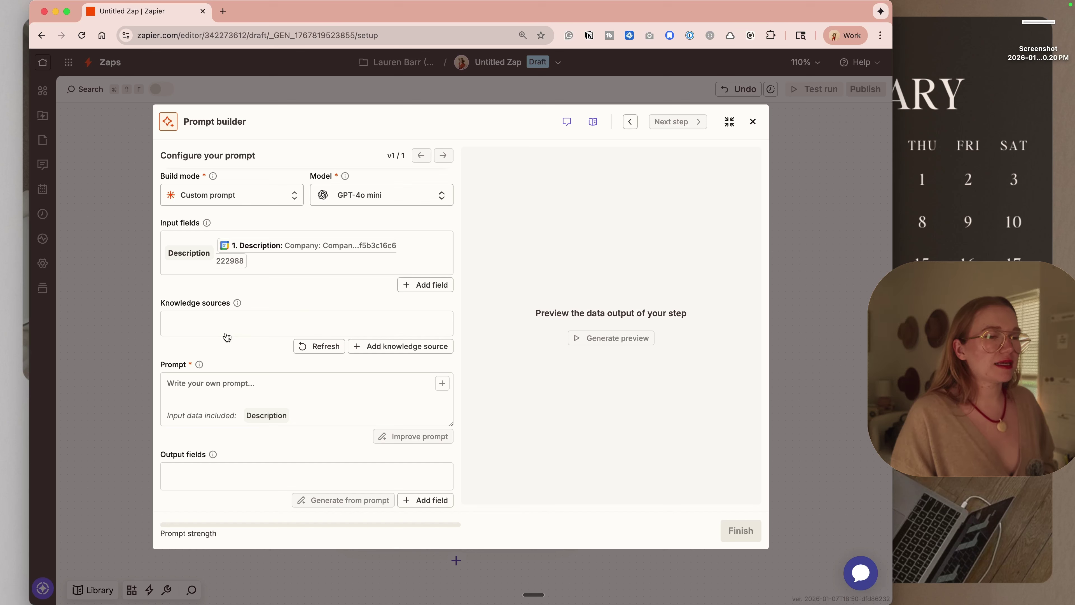
Step: Start the prompt with "I want you to go over the description of this appointment booking and pull the first and last name"
scroll(227, 337, down, 2)
click(227, 346)
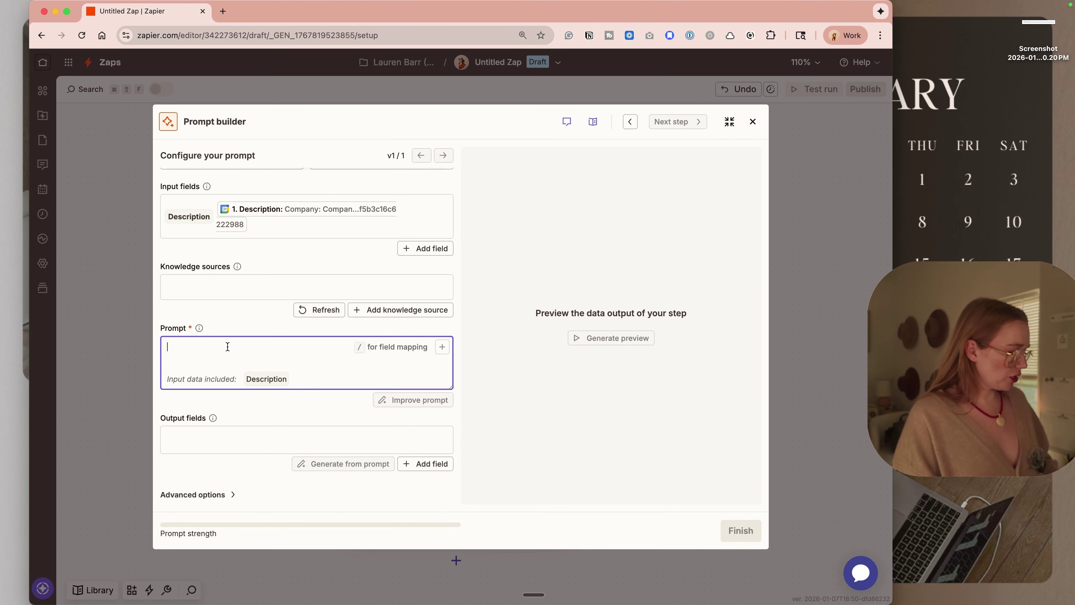
text(I want you to go ove)
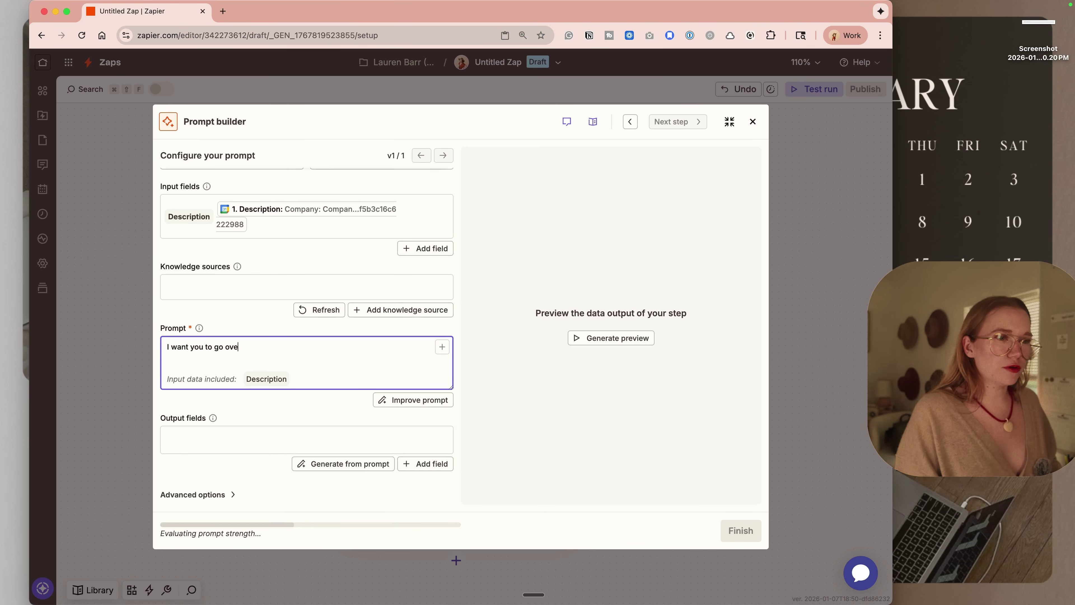
text(r the descriptio)
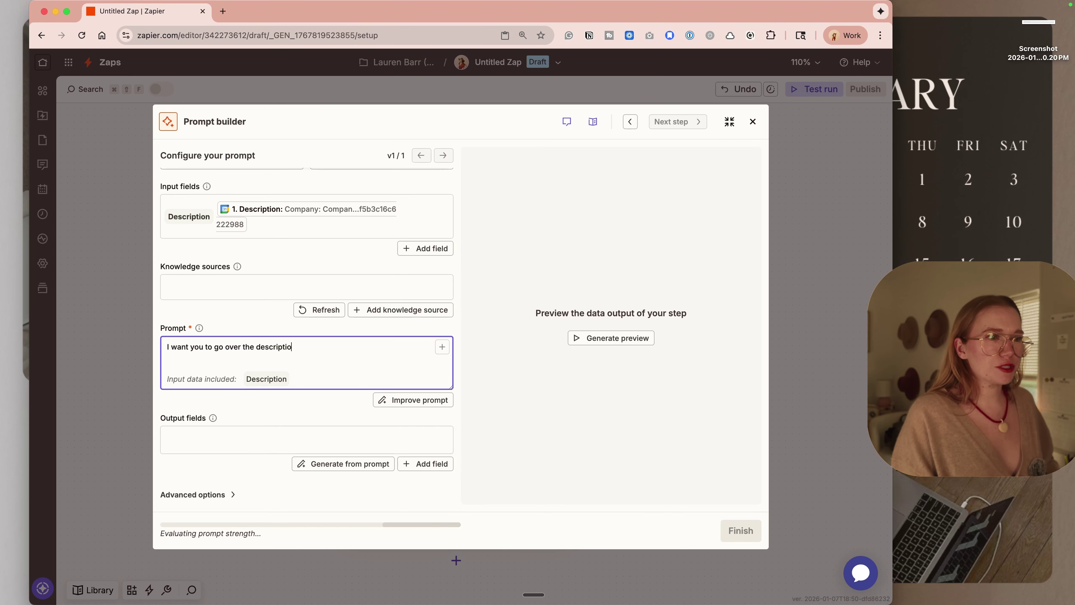
text(n of this app)
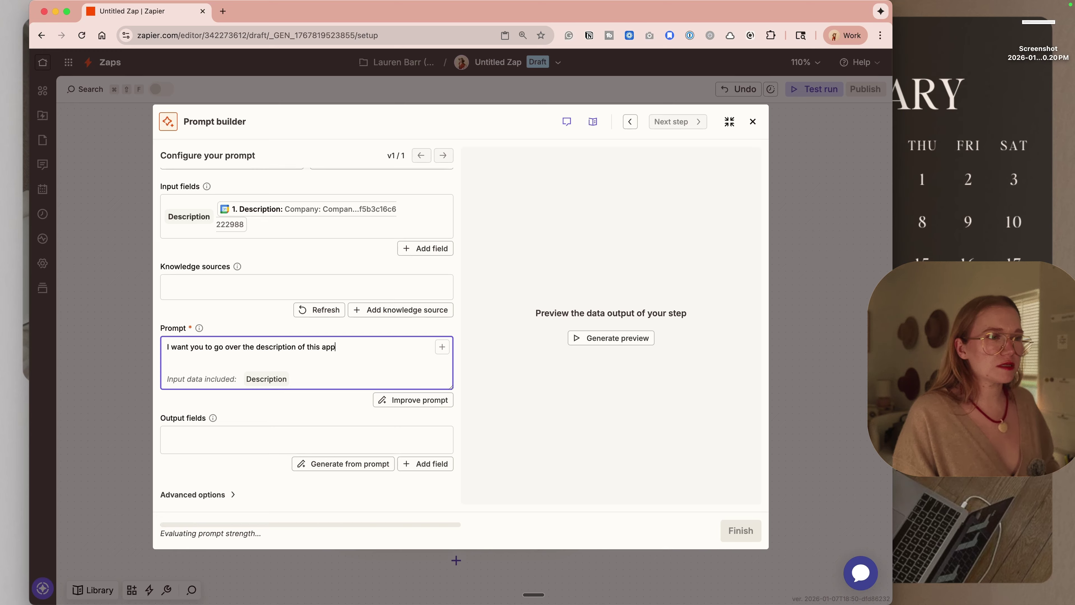
text(ointment booking )
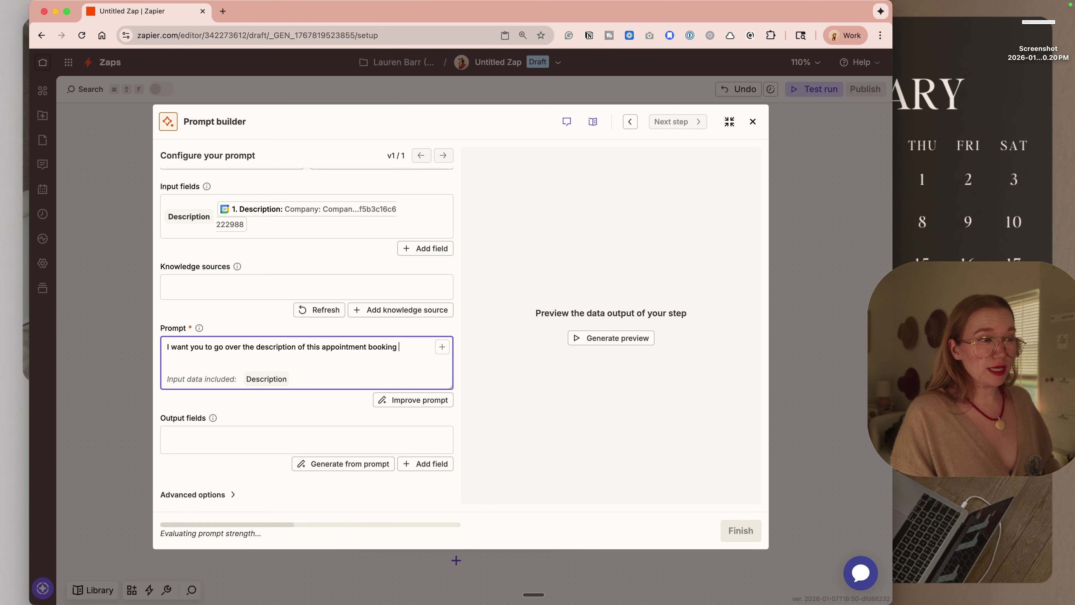
text(and p)
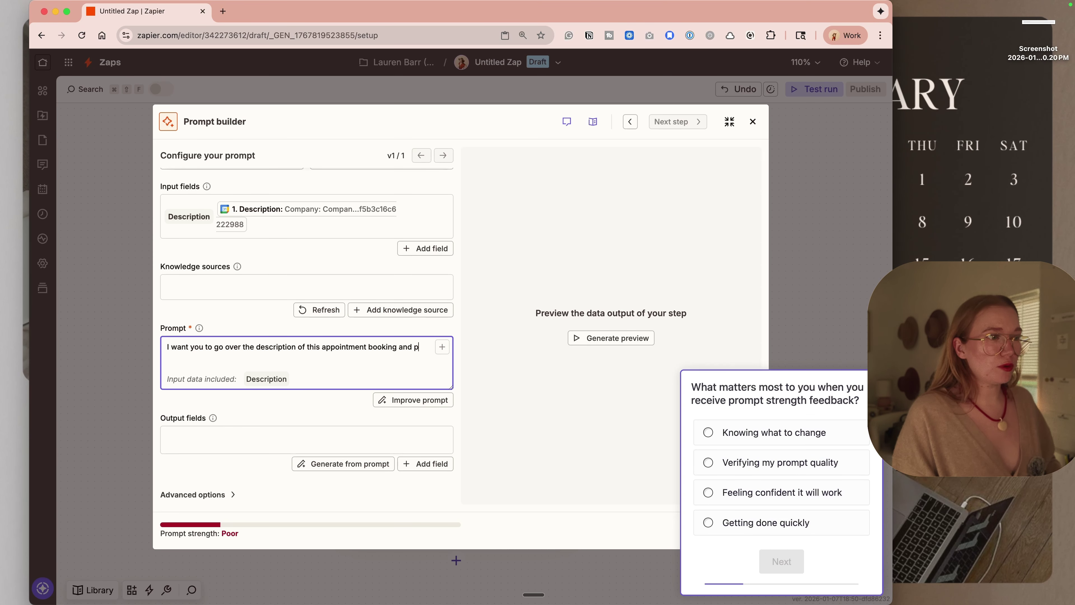
text(iuull the first and last name)
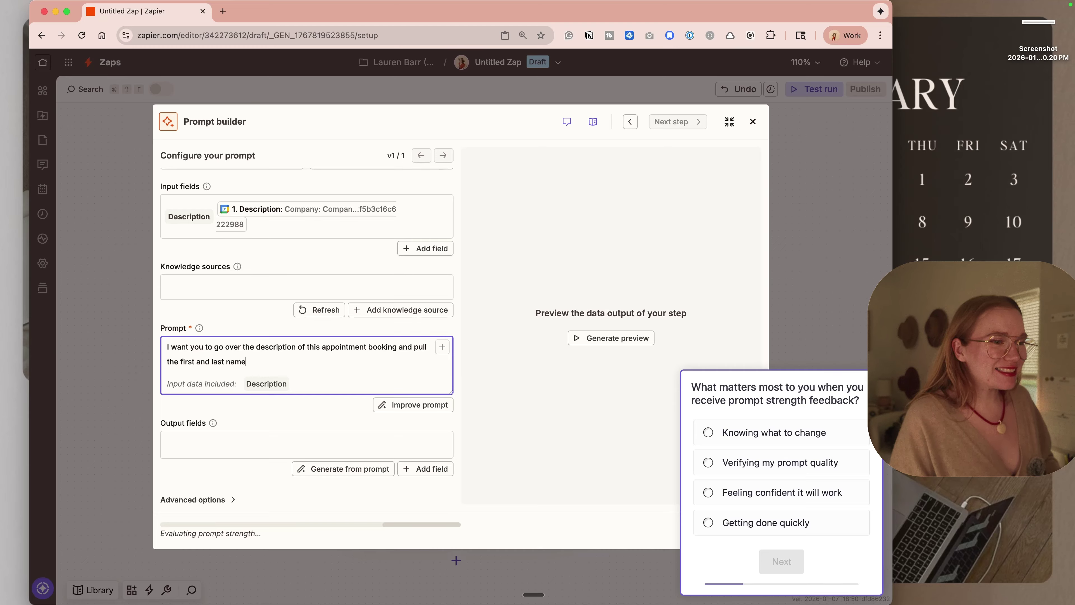
Step: Continue the prompt with "and company name and the phone number with no parenthisis or dashes"
text( adn com)
key(BackSpace)
key(BackSpace)
key(BackSpace)
key(BackSpace)
key(BackSpace)
key(BackSpace)
key(BackSpace)
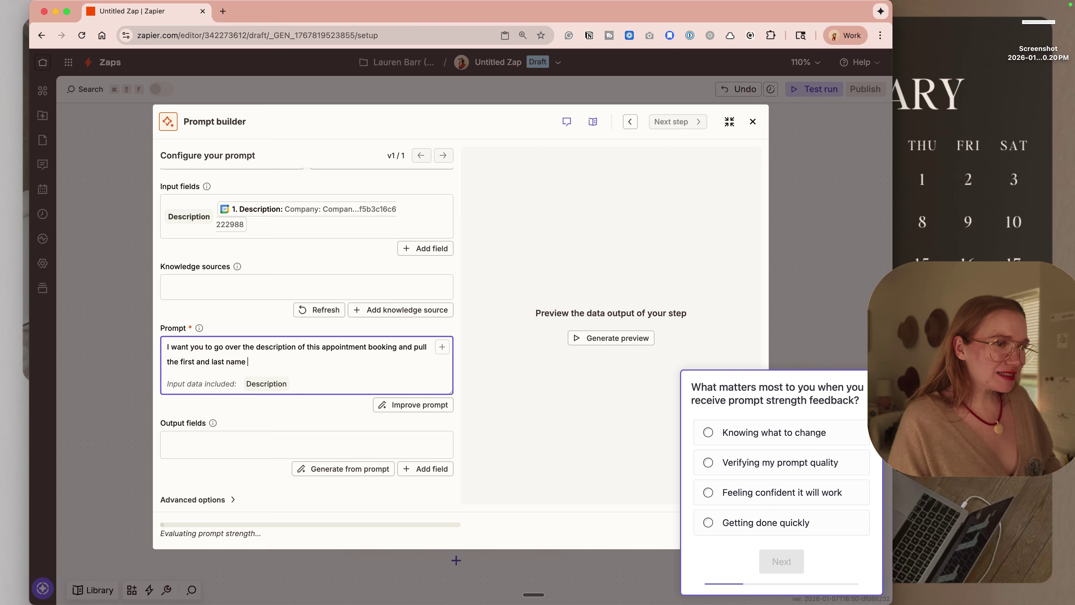
text(and company)
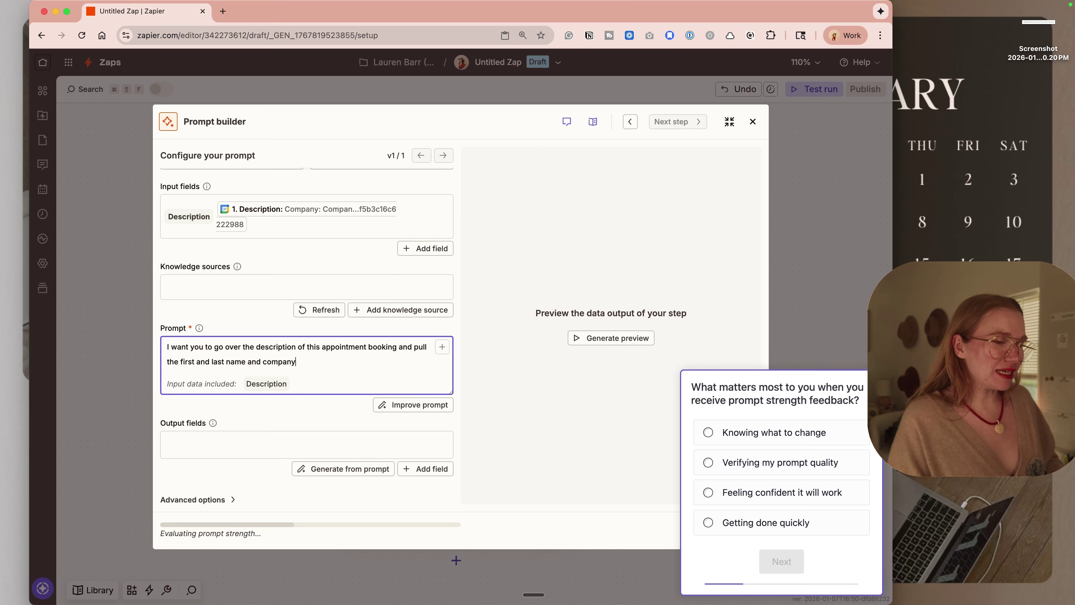
text( name )
text(and the p)
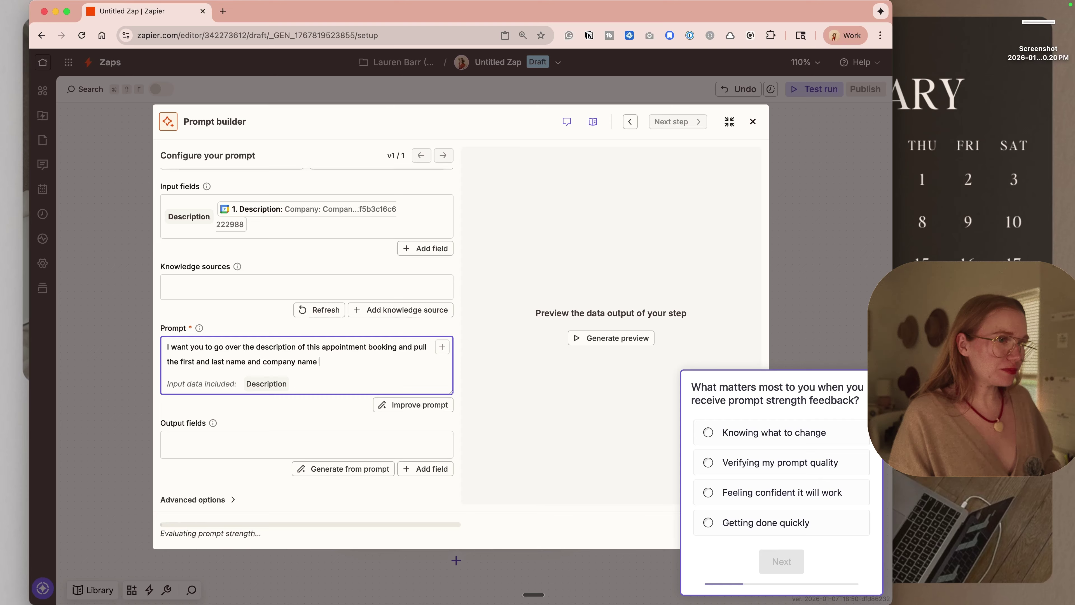
text(hone )
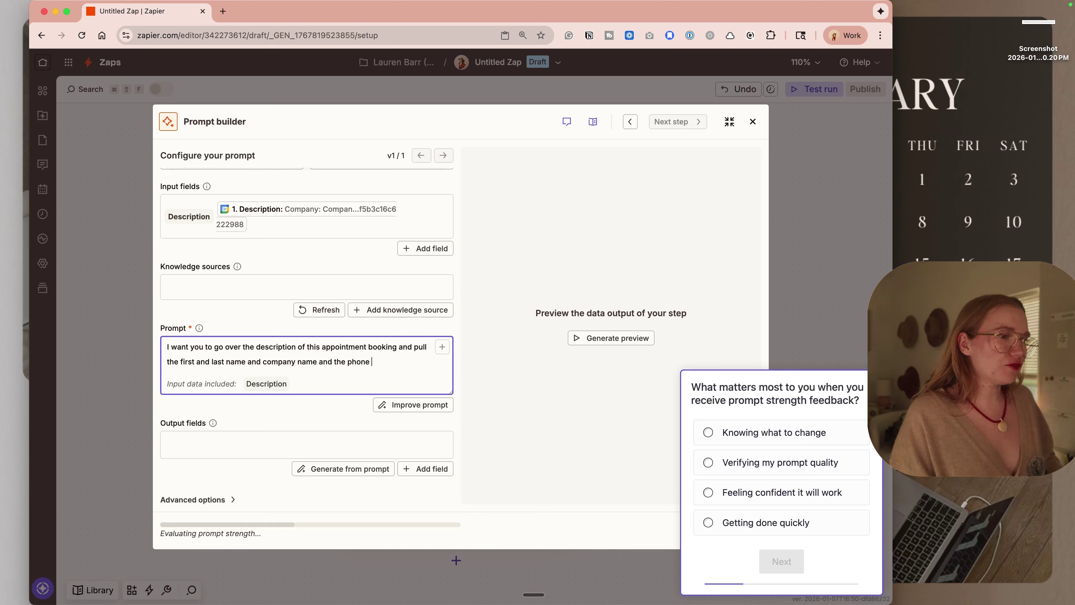
text(number with no)
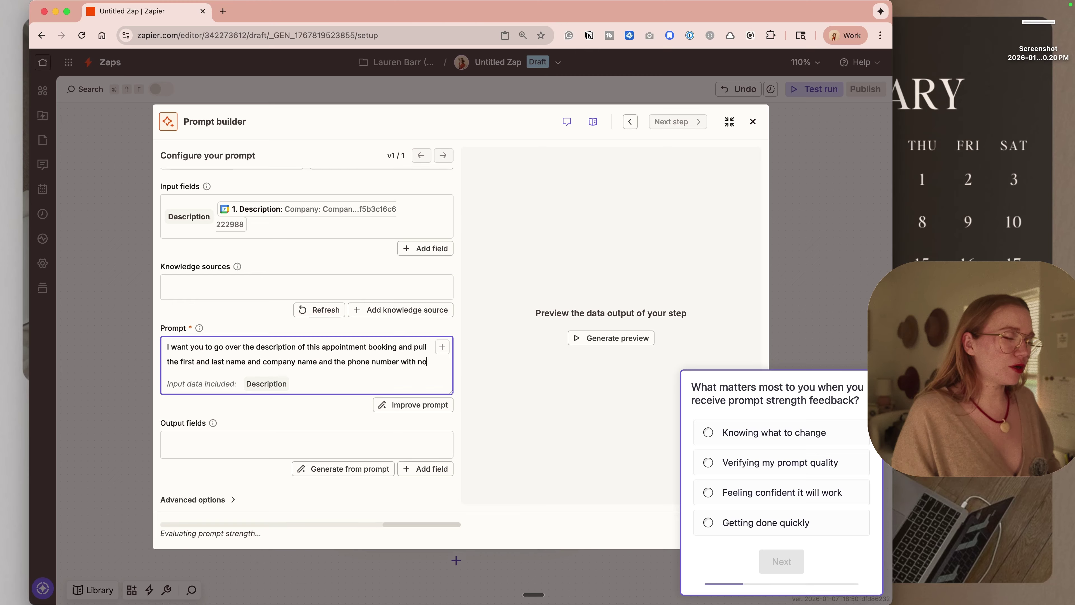
text( paren)
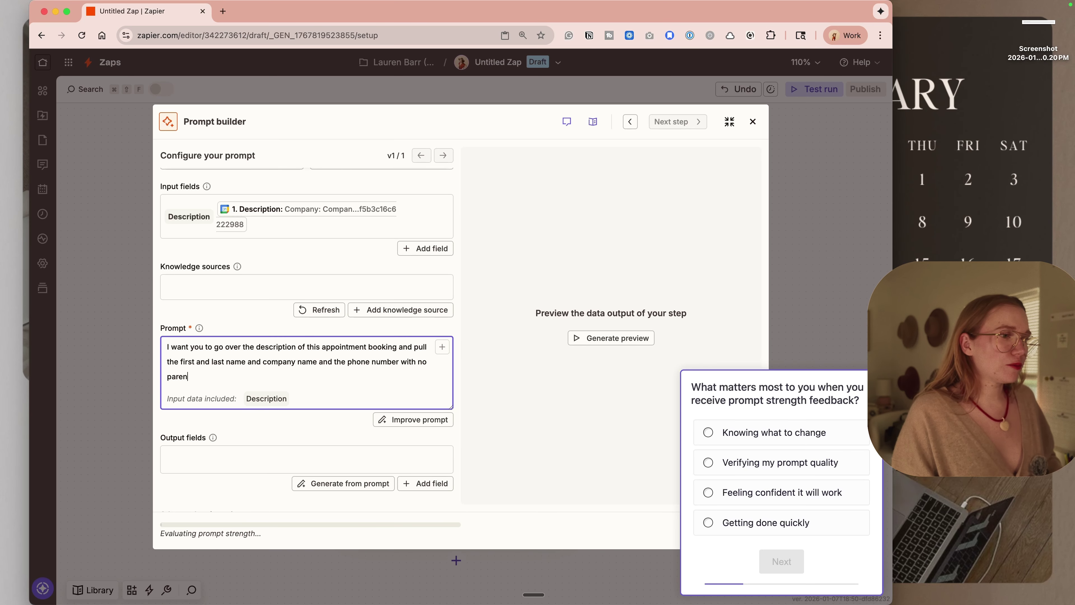
text(thisis or dashes - just 10)
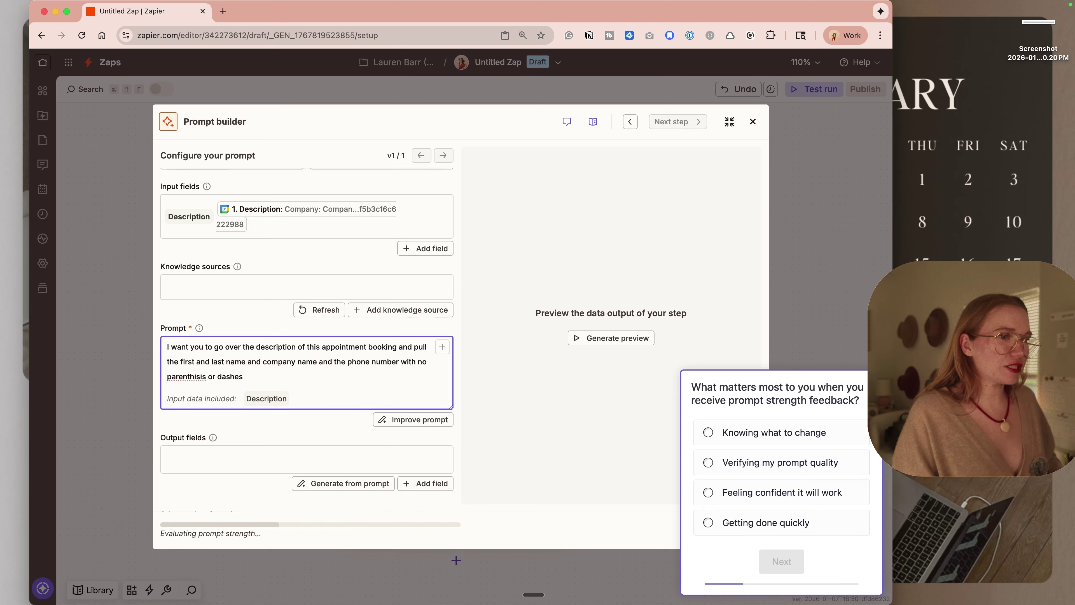
Step: Finish the prompt with "- just the 10 digit phone number and give it to me as three outputs"
key(BackSpace)
key(BackSpace)
text(th)
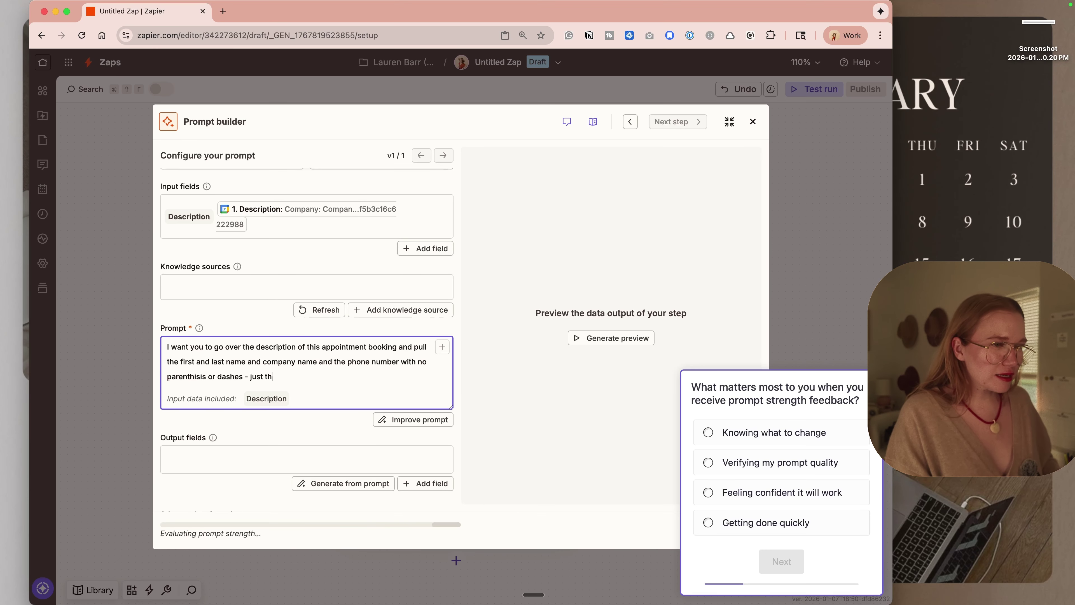
text(e 10 digit o)
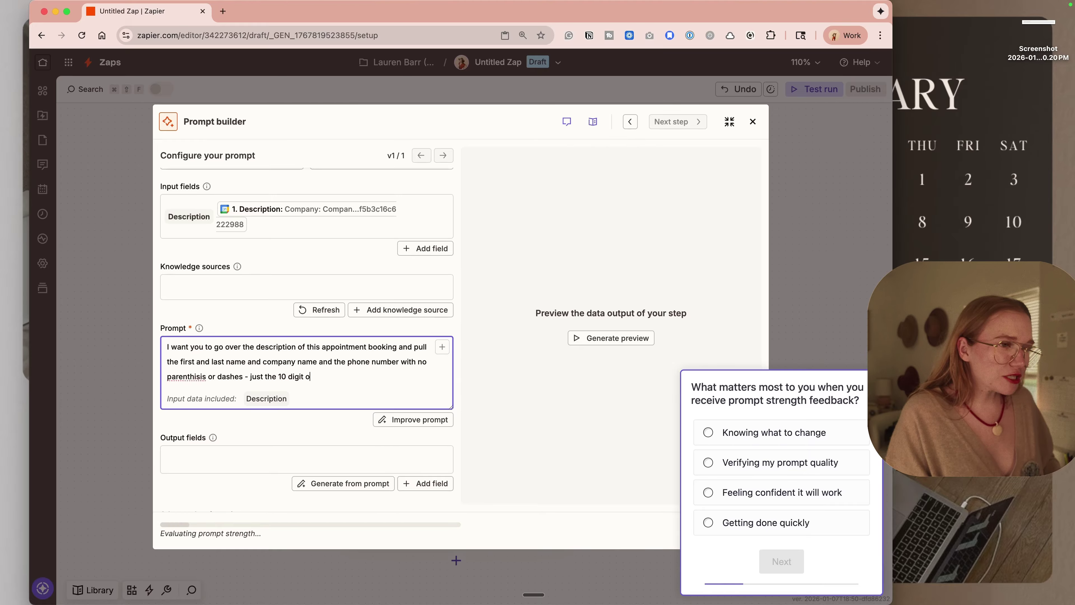
key(BackSpace)
text(phone number and give it to)
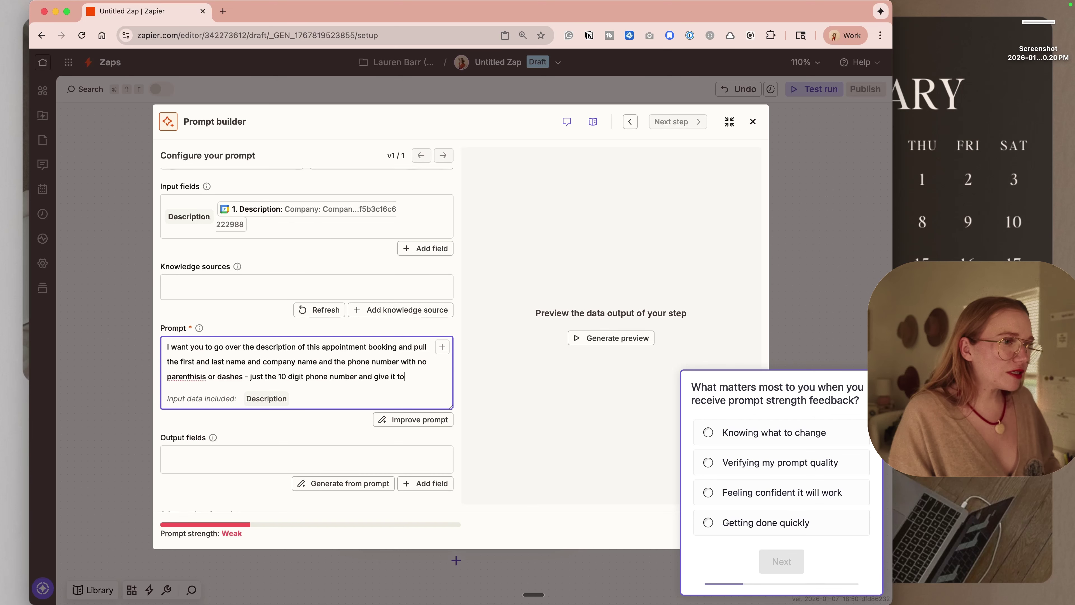
key(BackSpace)
text(three outputs)
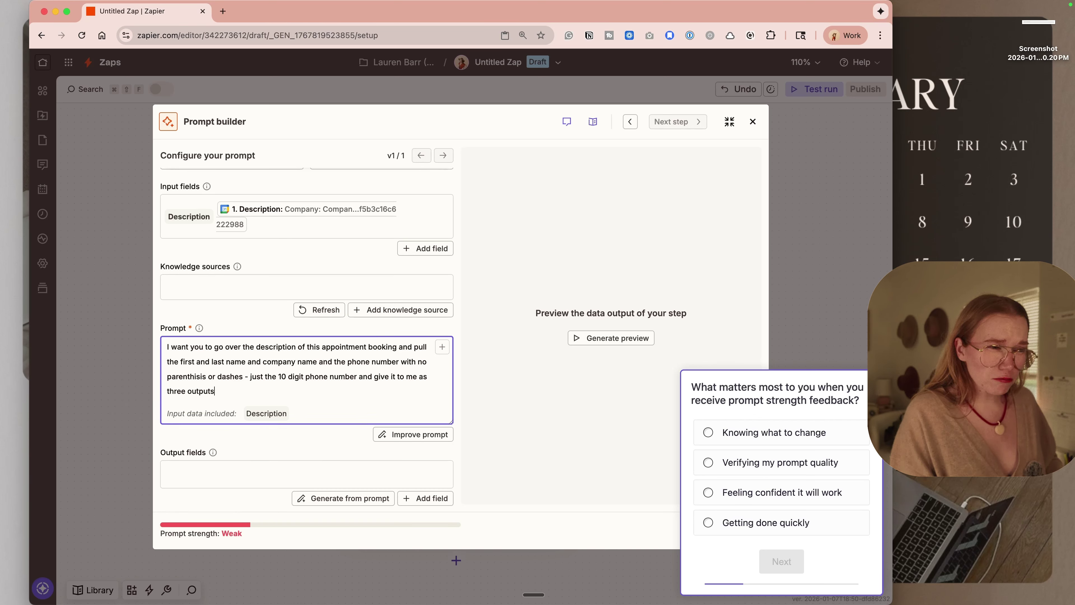
Step: Add a required text output field named "phone number" to the AI prompt
scroll(226, 410, down, 2)
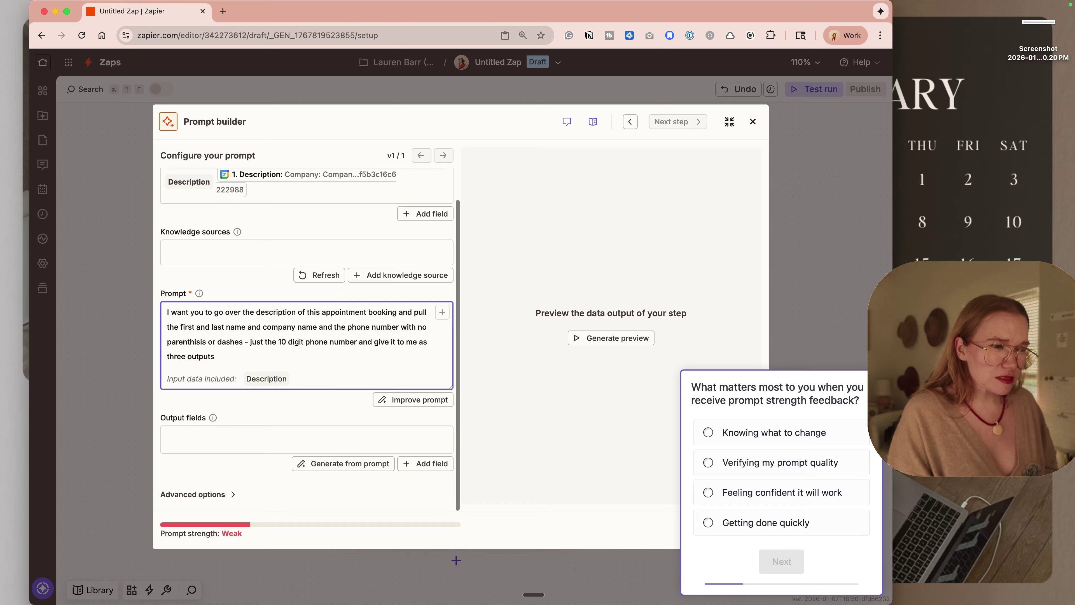
click(234, 443)
text(p)
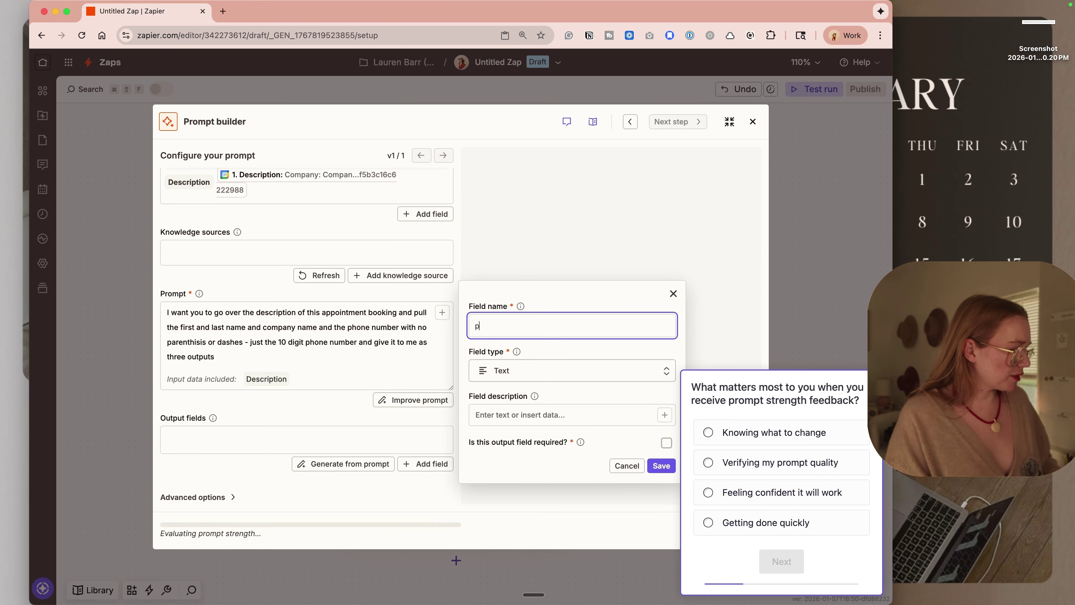
text(hone number)
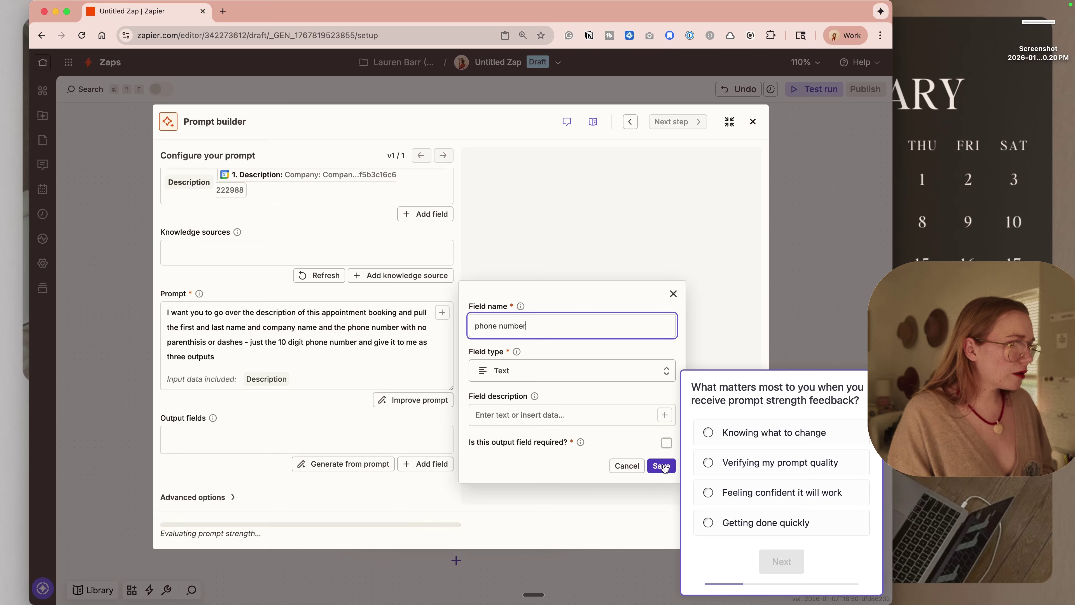
click(666, 443)
click(661, 465)
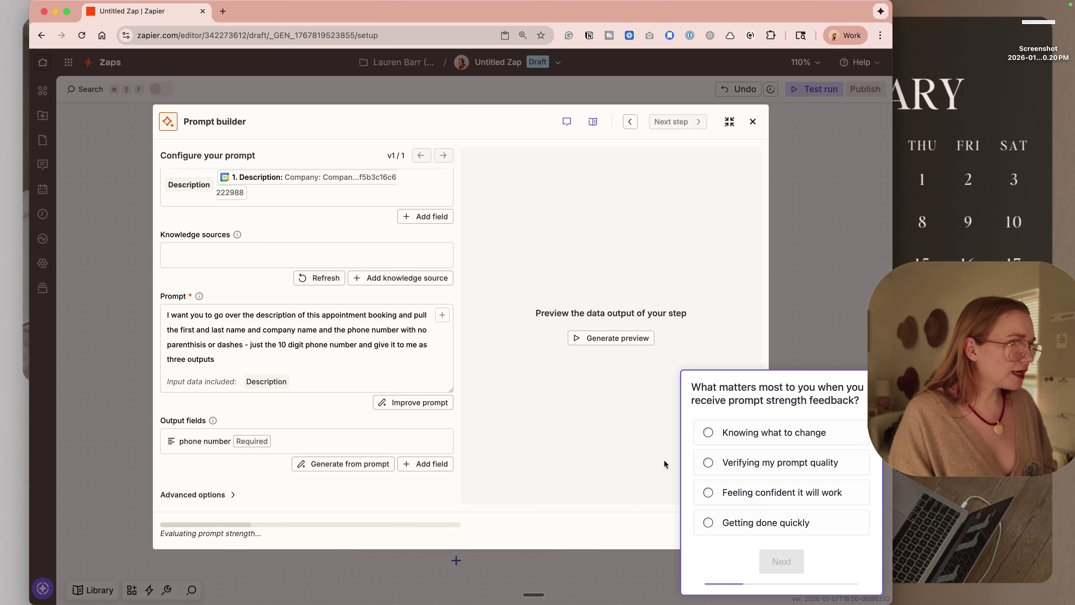
Step: Add a required text output field named "first name" to the AI prompt
click(412, 466)
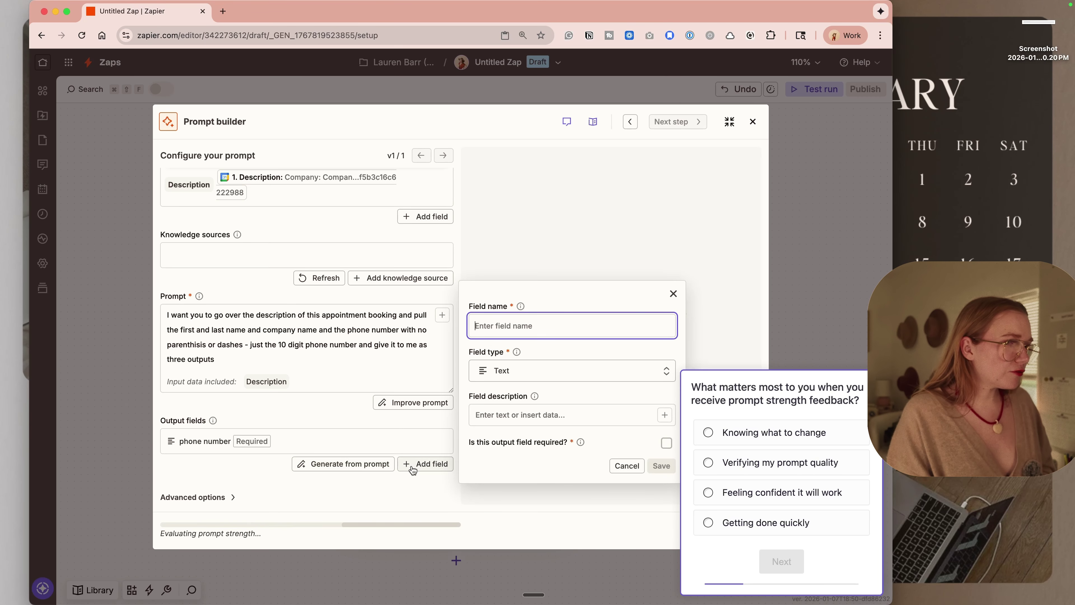
text(first name)
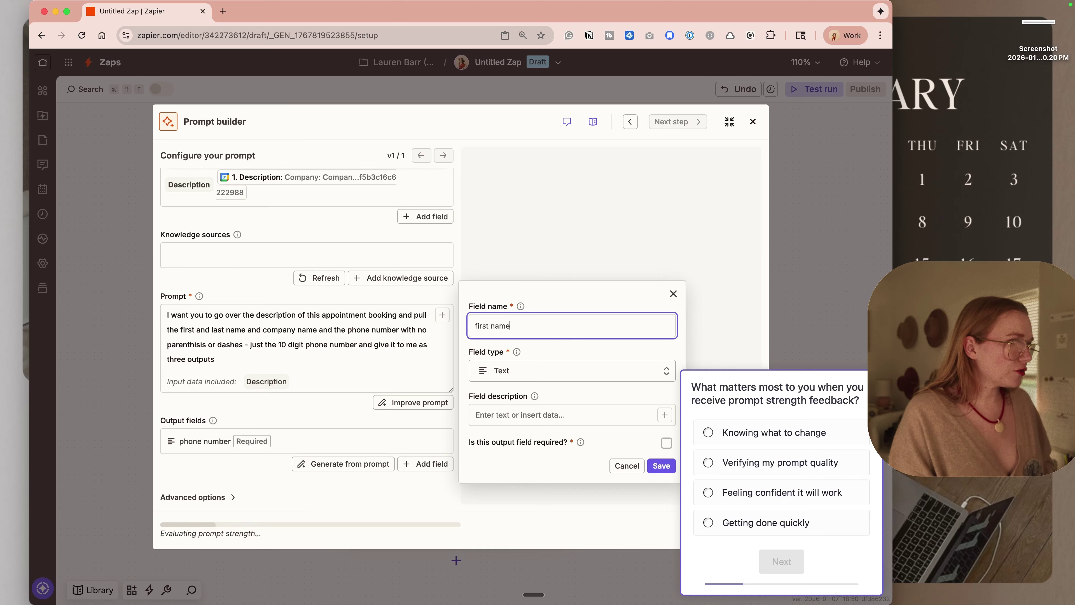
click(666, 450)
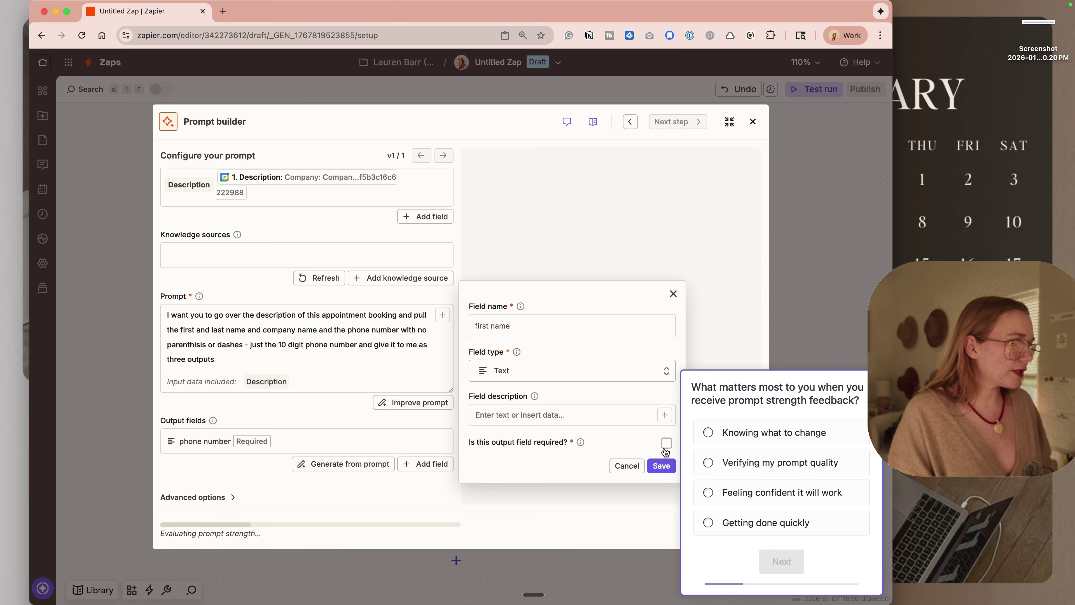
click(665, 449)
click(661, 465)
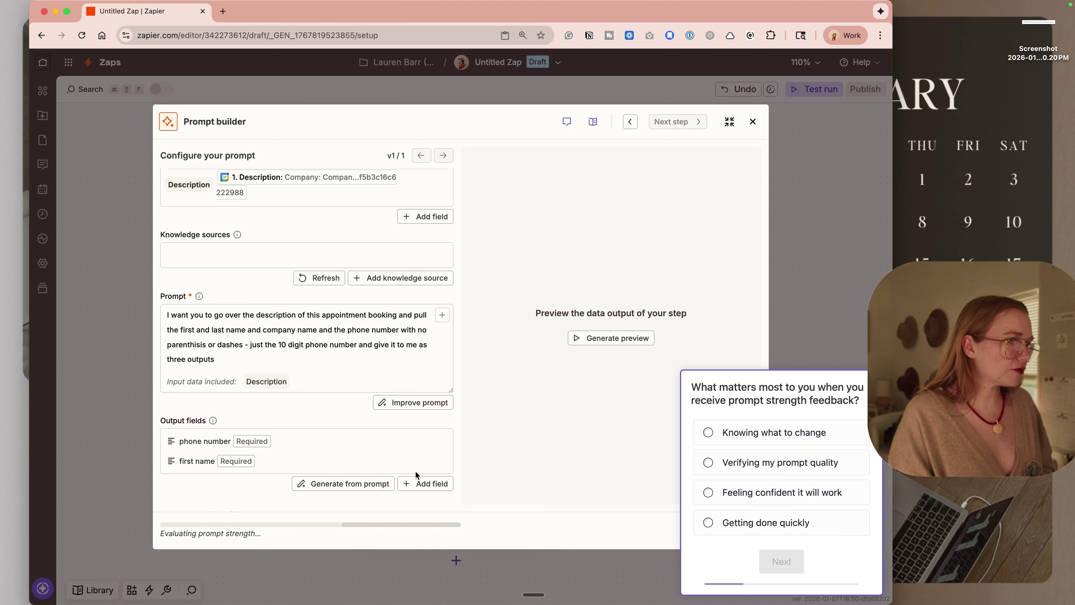
Step: Add a required text output field named "last name" to the AI prompt
click(425, 484)
text(last name)
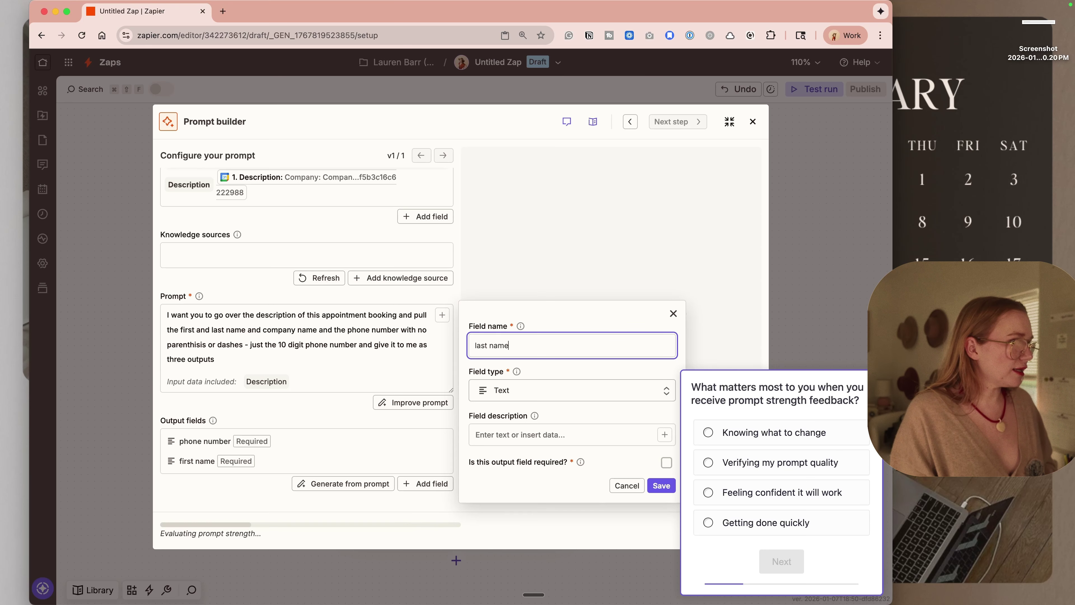
click(633, 394)
click(667, 463)
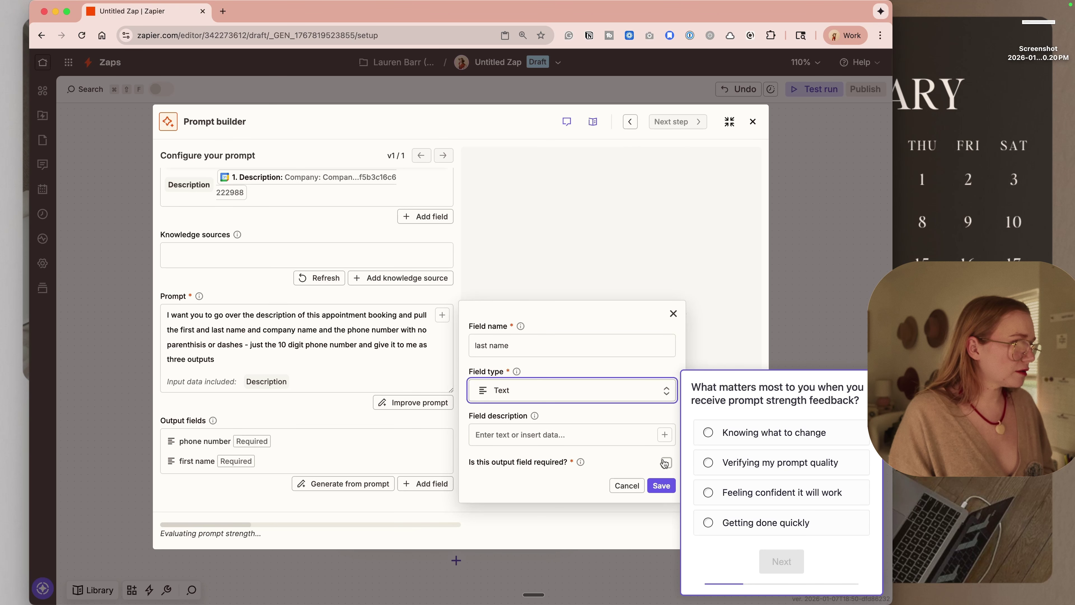
click(667, 463)
click(661, 486)
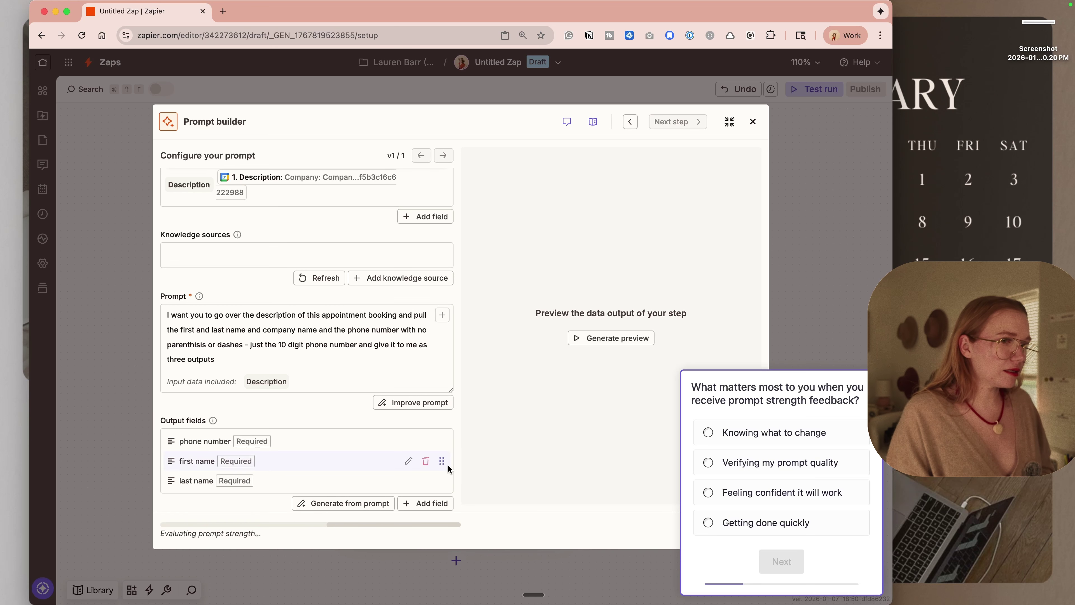
Step: Add a required text output field named "company name" to the AI prompt
click(427, 504)
text(com)
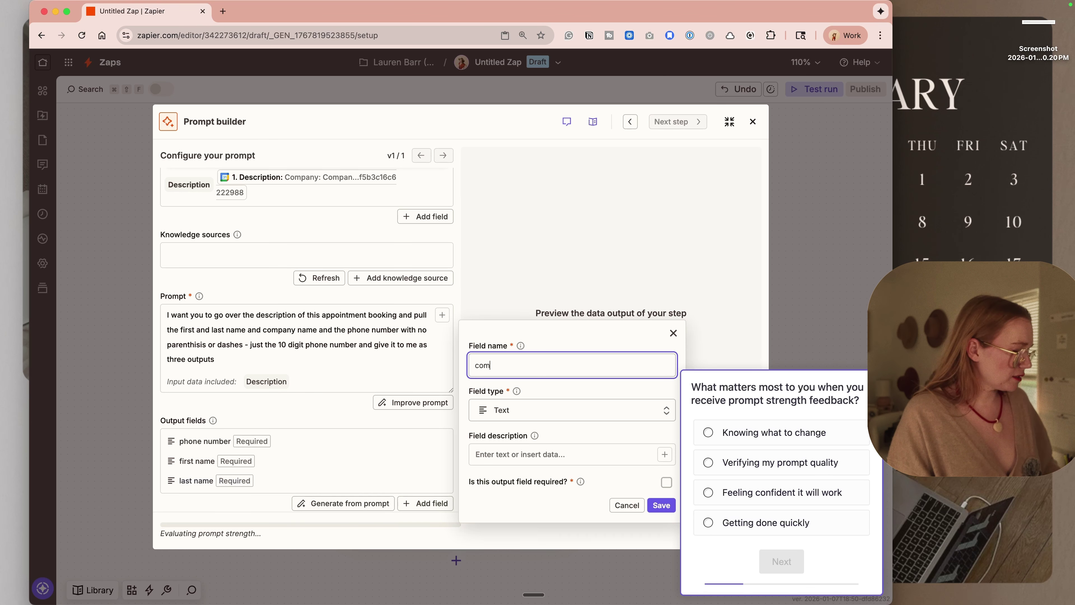
text(pany name)
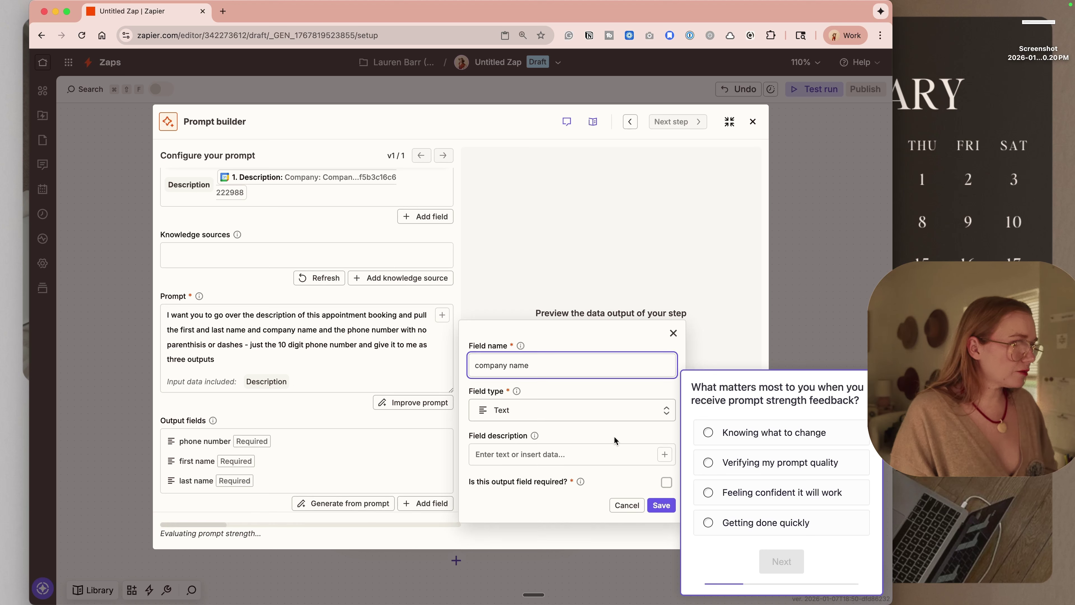
click(665, 484)
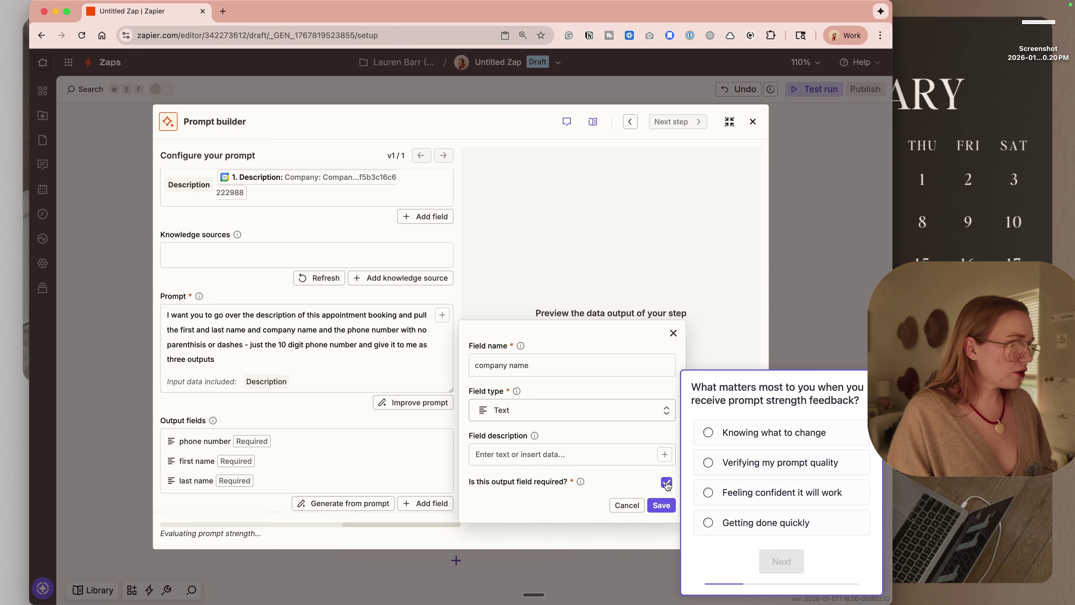
click(663, 504)
Step: Add a required output field named "email" with the Email field type to the AI prompt
scroll(425, 472, down, 3)
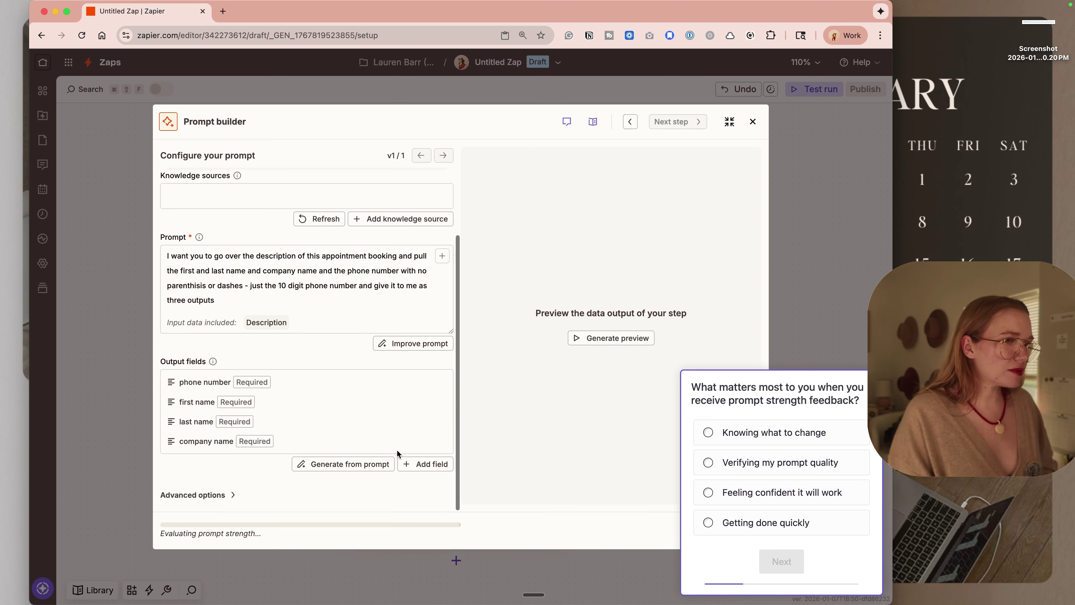
click(426, 466)
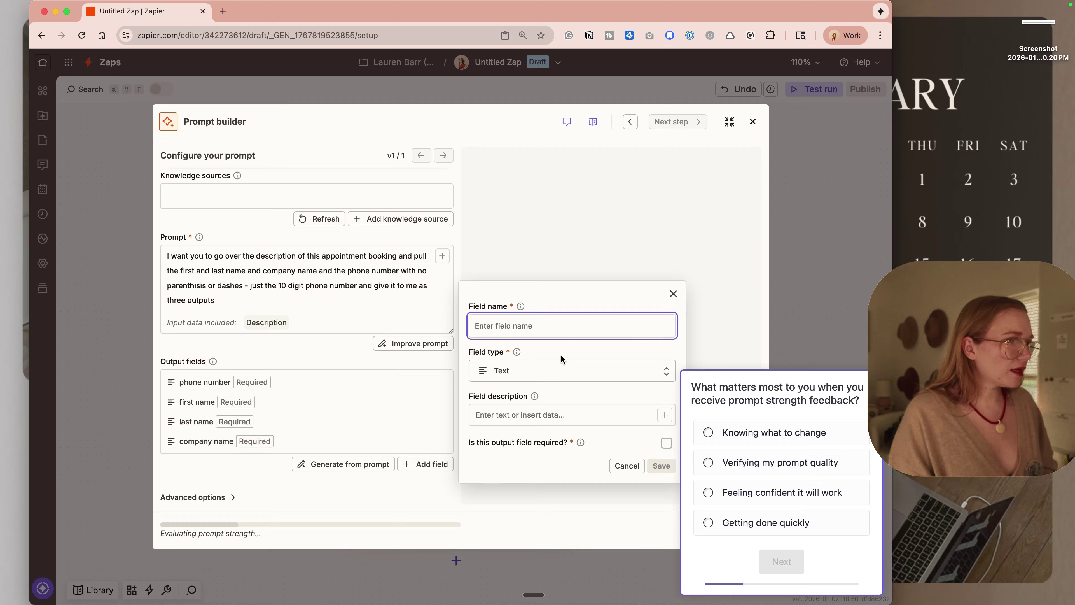
text(email)
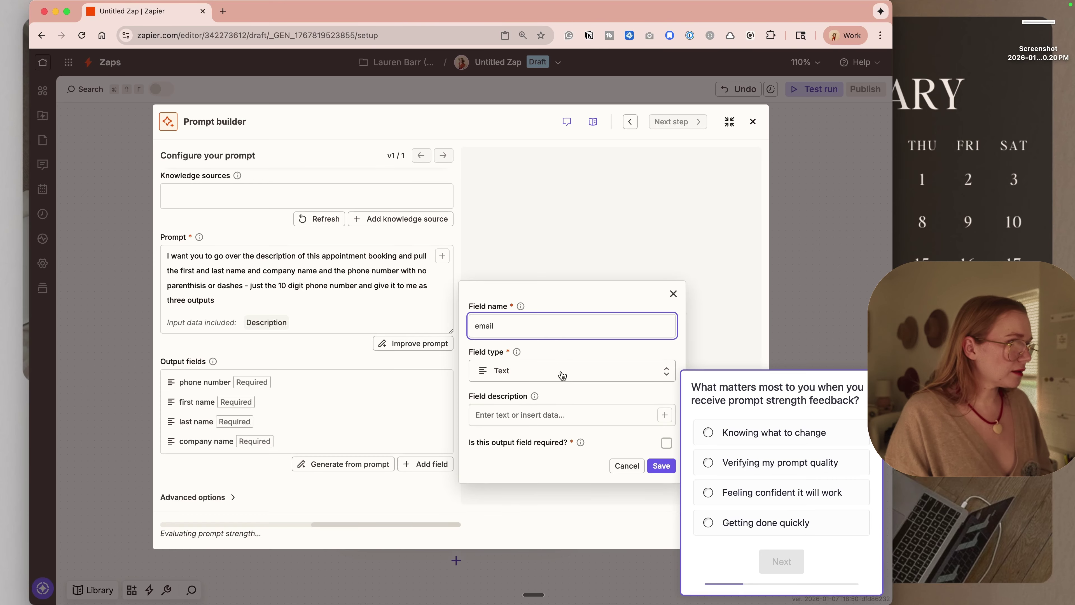
click(561, 370)
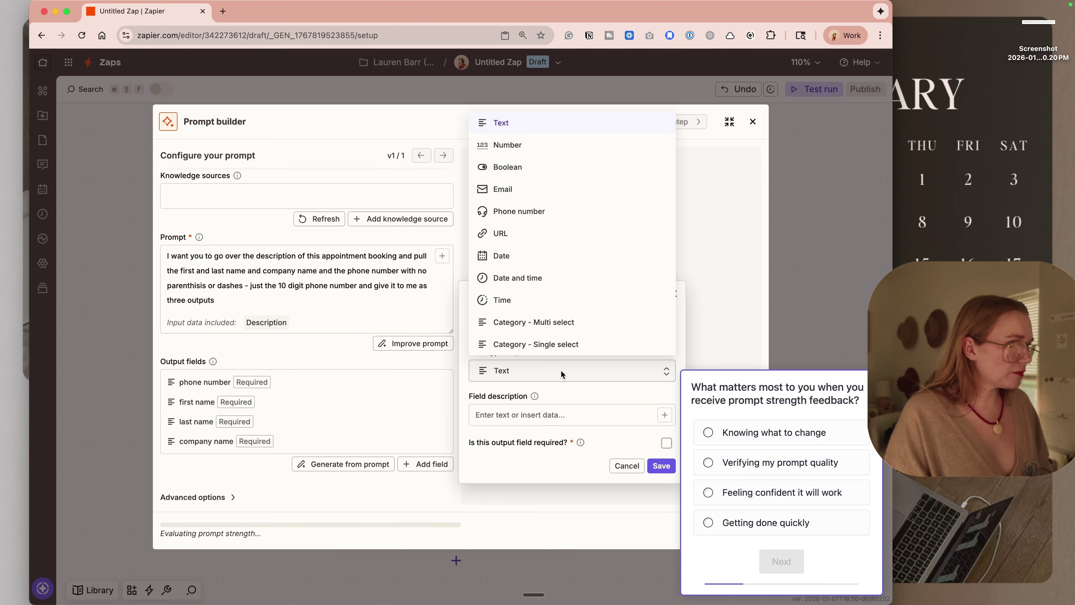
click(560, 191)
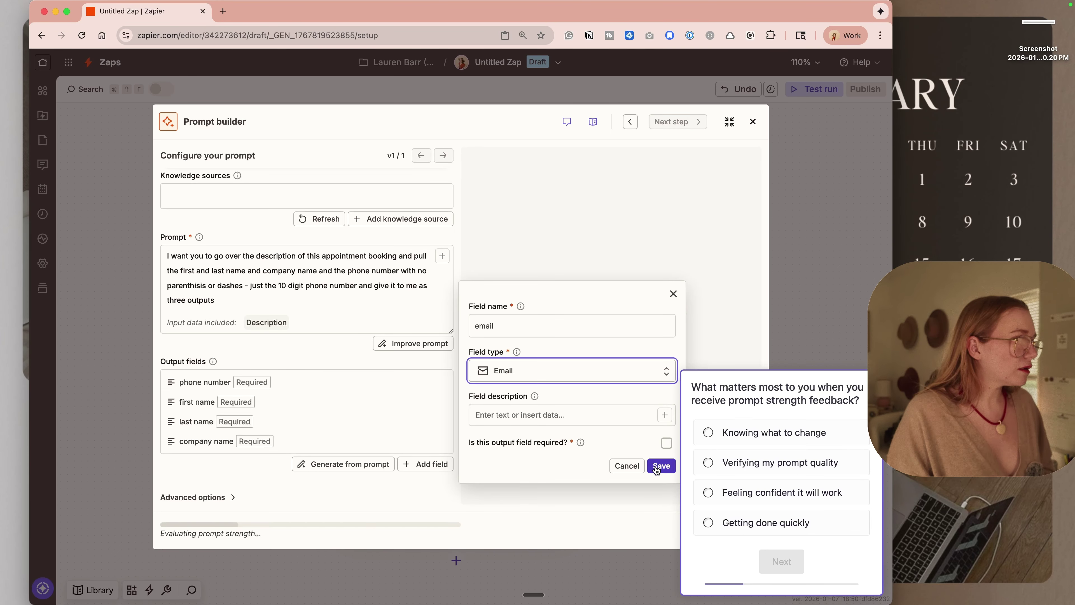
click(666, 443)
click(661, 465)
Step: Append ", also pull their email" to the end of the prompt text and dismiss the feedback survey
click(237, 300)
text(, also pull)
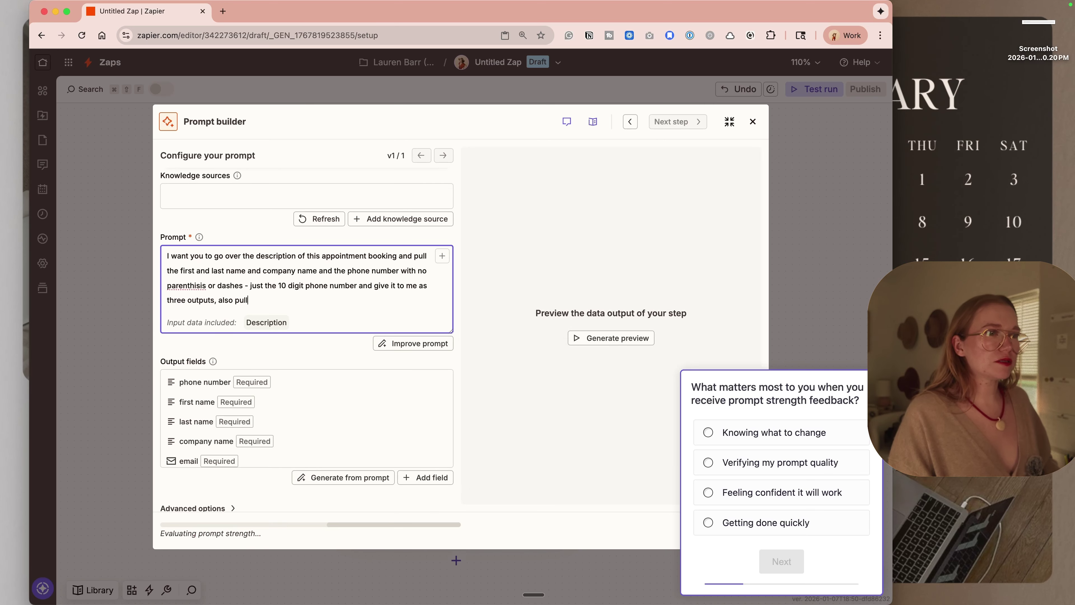
text( their email)
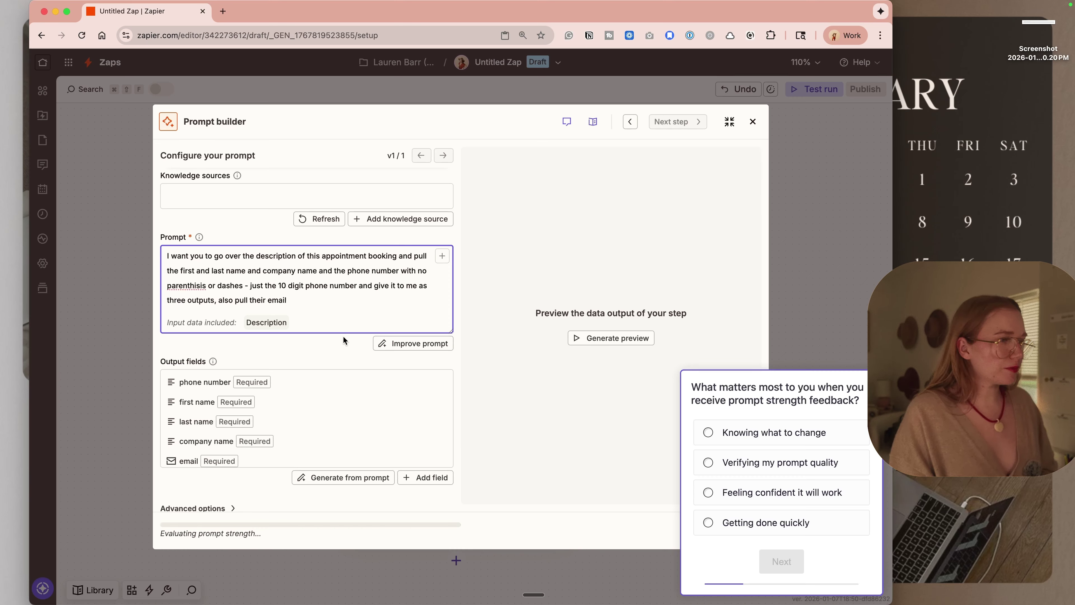
click(872, 382)
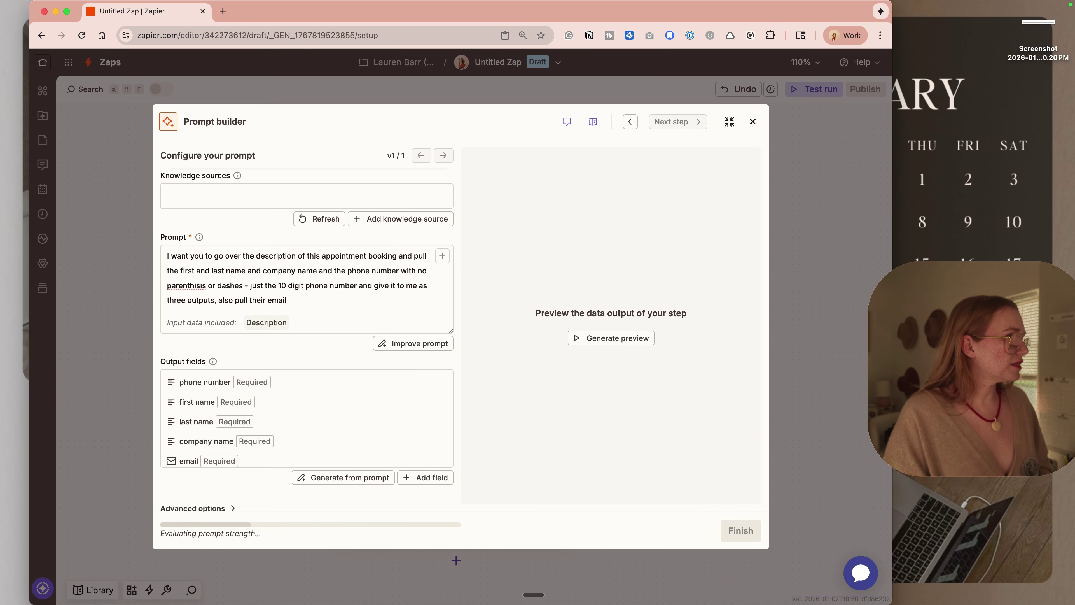
Step: Generate an output preview and submit the feedback "company name was too long, it should end with the line break" to revise the prompt
click(606, 338)
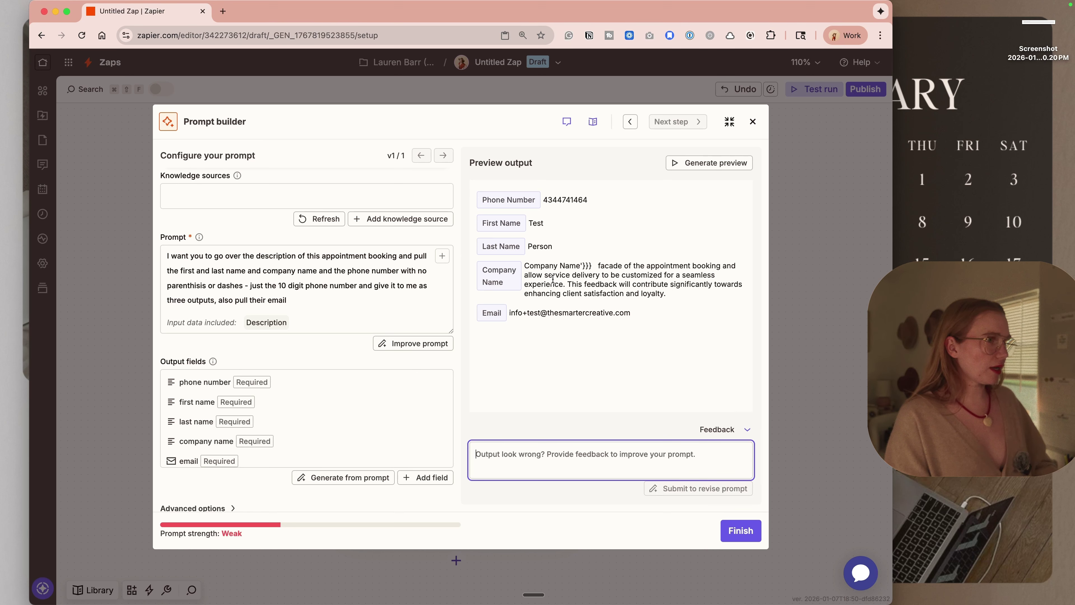
text(company name was too long, it should end with the line break)
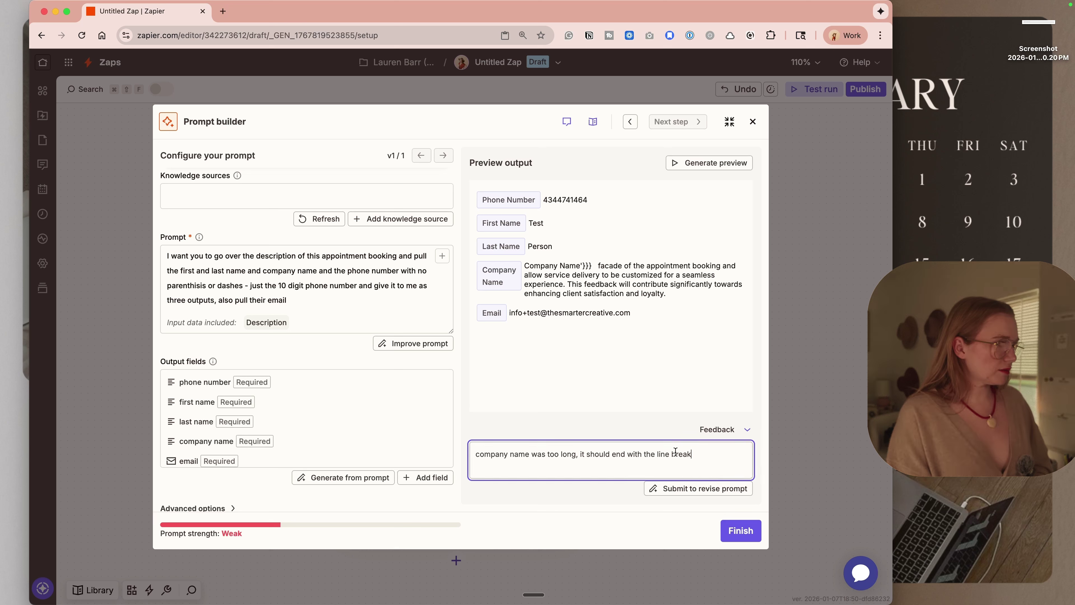
click(678, 488)
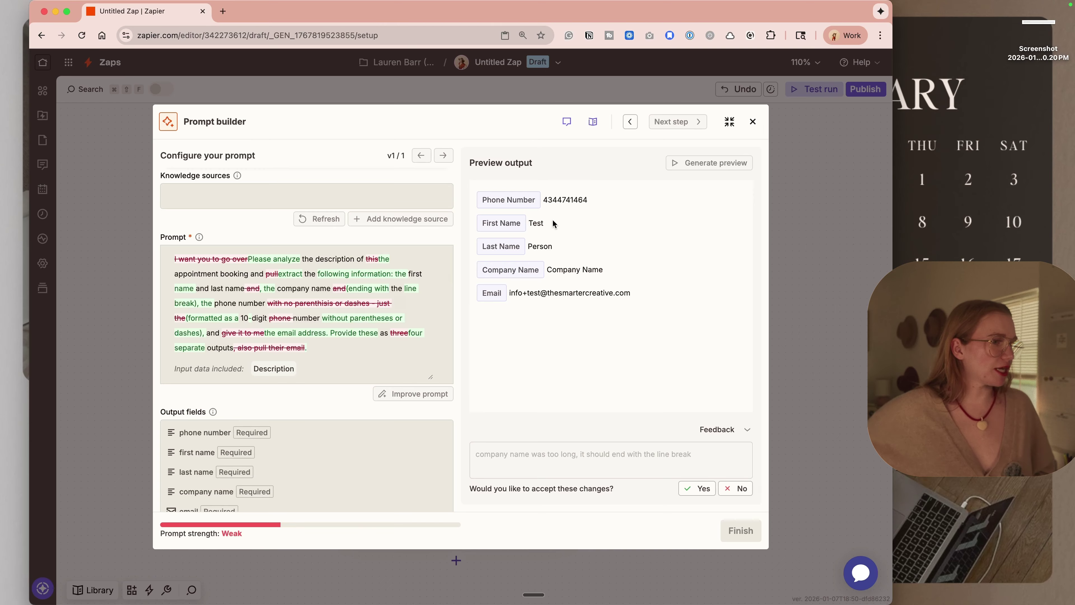
Step: Accept the suggested prompt revision and finish the prompt after generating a new output preview
scroll(313, 384, up, 5)
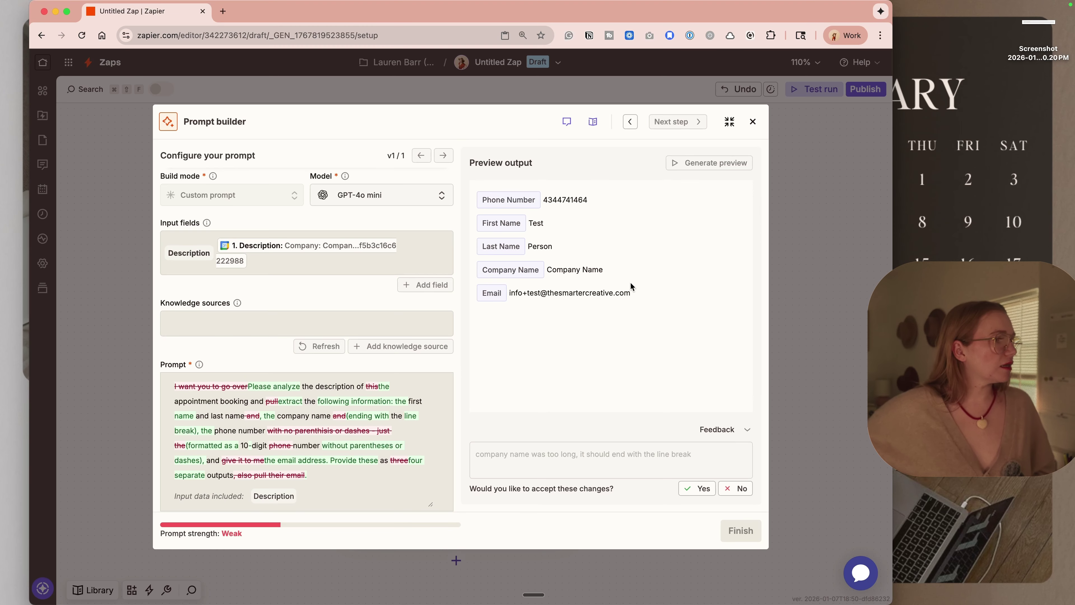
click(701, 490)
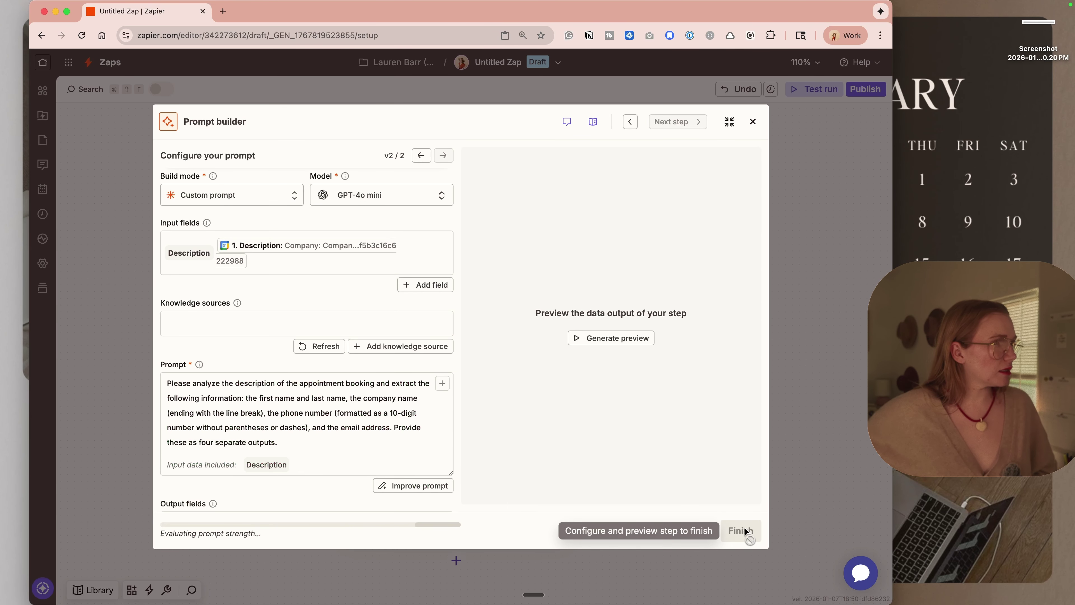
click(591, 344)
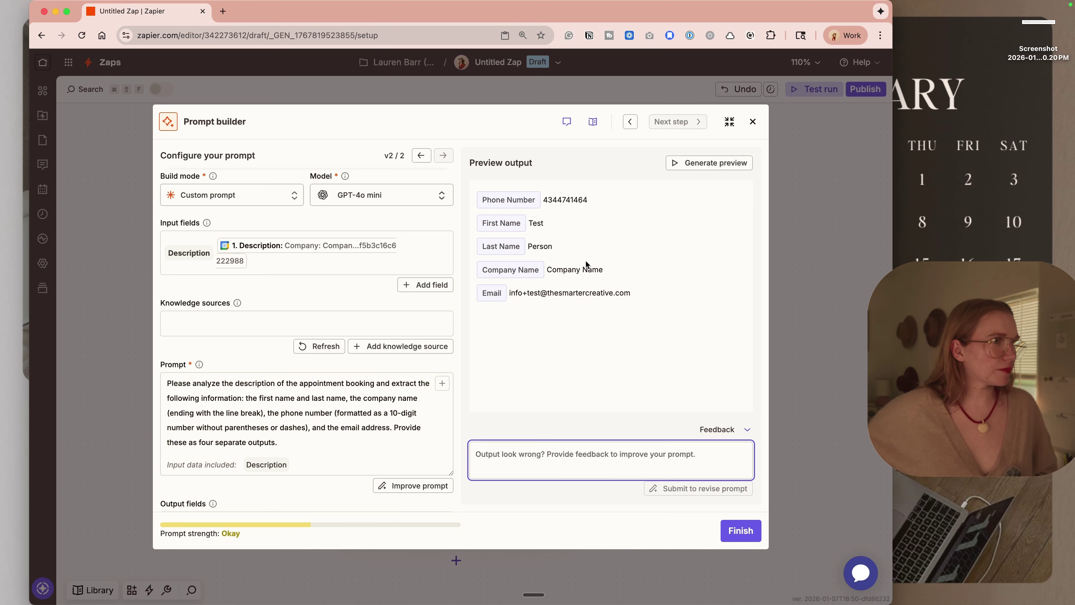
click(745, 532)
click(741, 498)
Step: Rename the AI by Zapier "Analyze and Return Data" step as "Pulling Data"
scroll(542, 474, down, 4)
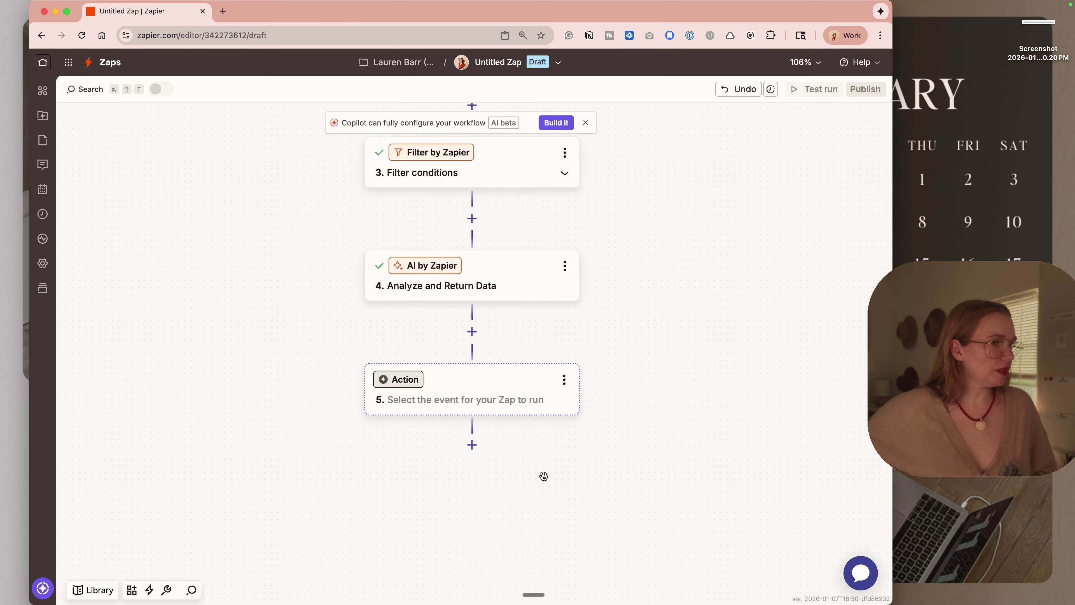
click(569, 228)
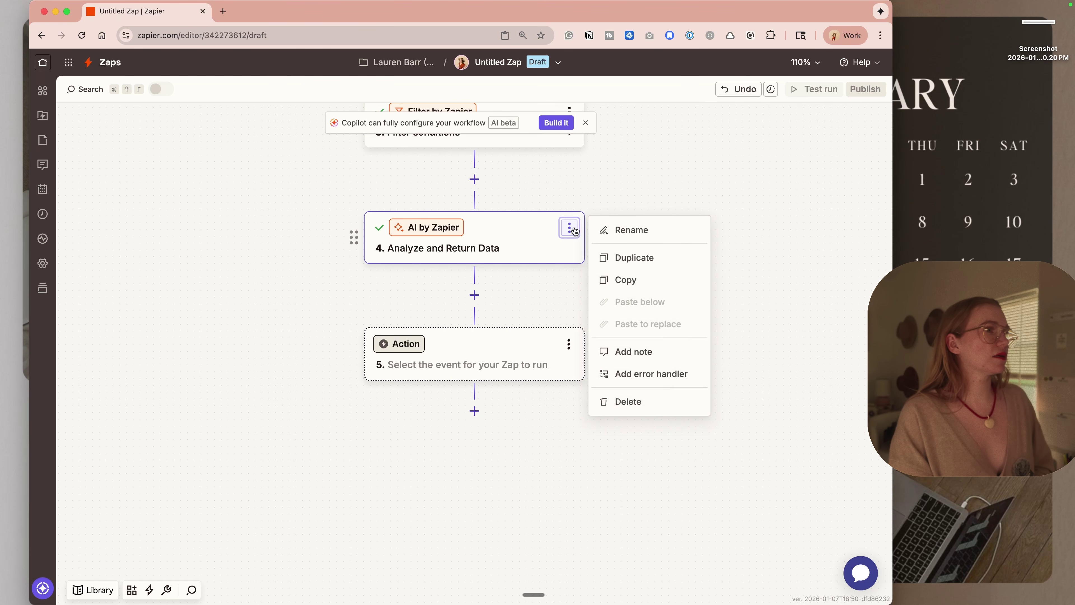
click(611, 231)
text(Pulling Data)
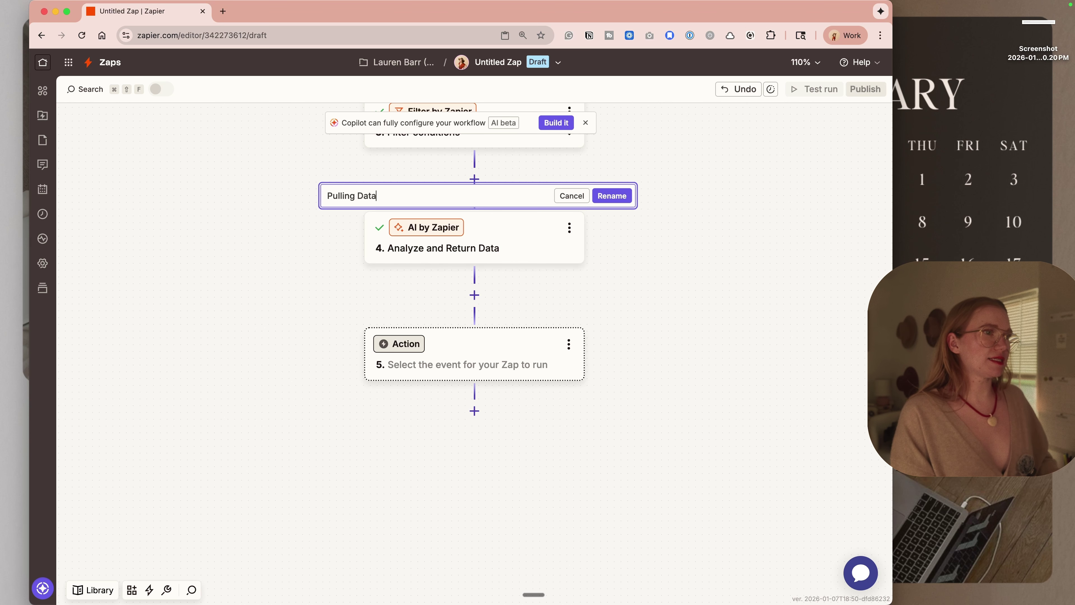
key(Return)
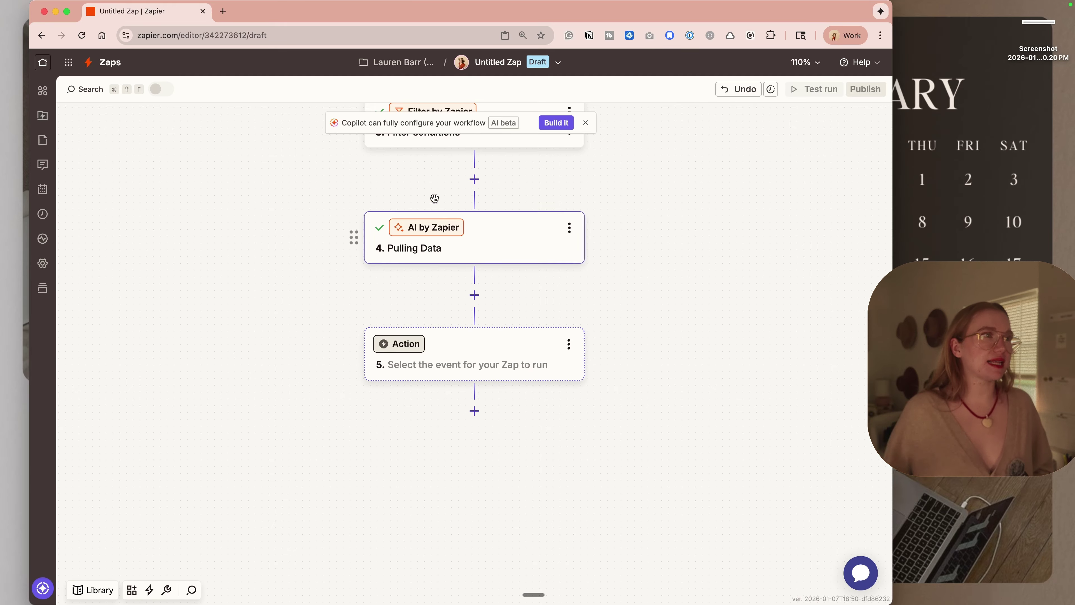
Step: Search for Project Broadcast and choose it as the app for the empty action in step 5
click(508, 344)
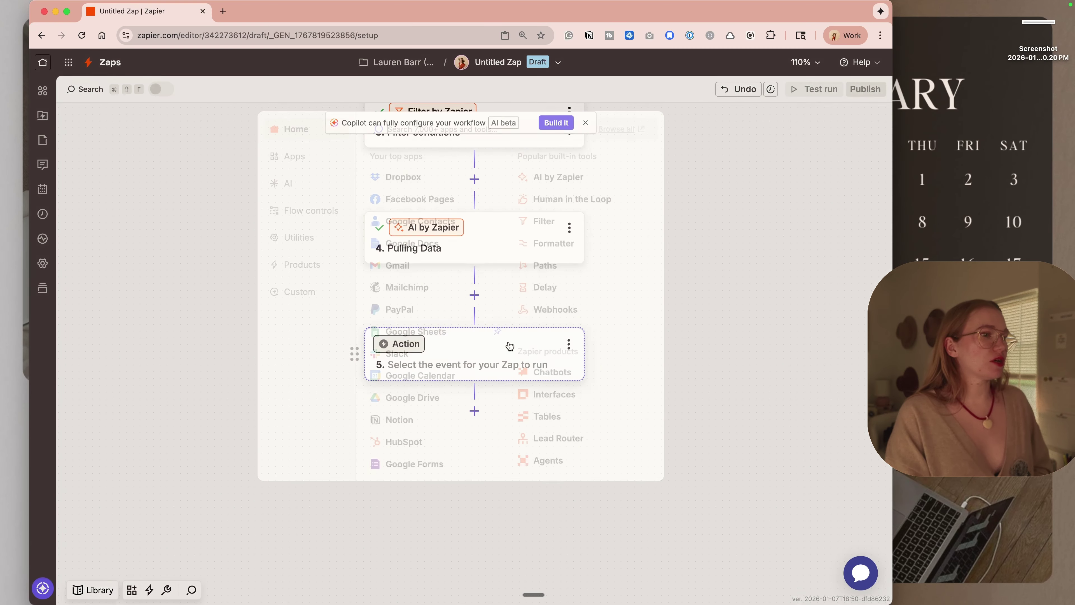
text(proje)
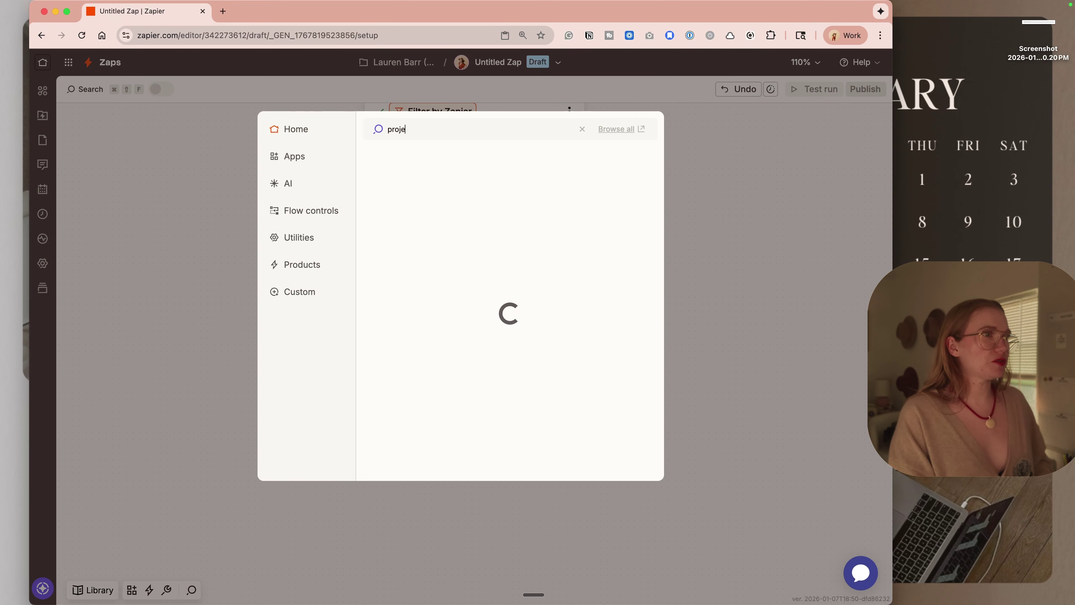
click(371, 174)
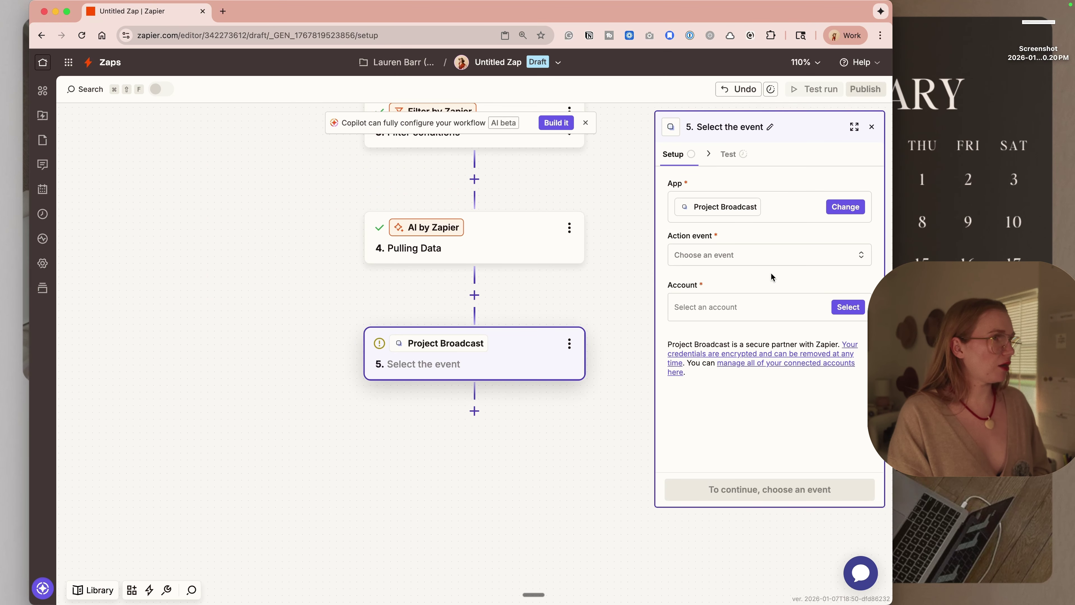
Step: Try Create Contact as the Project Broadcast action event and reread its description in the event list
click(767, 256)
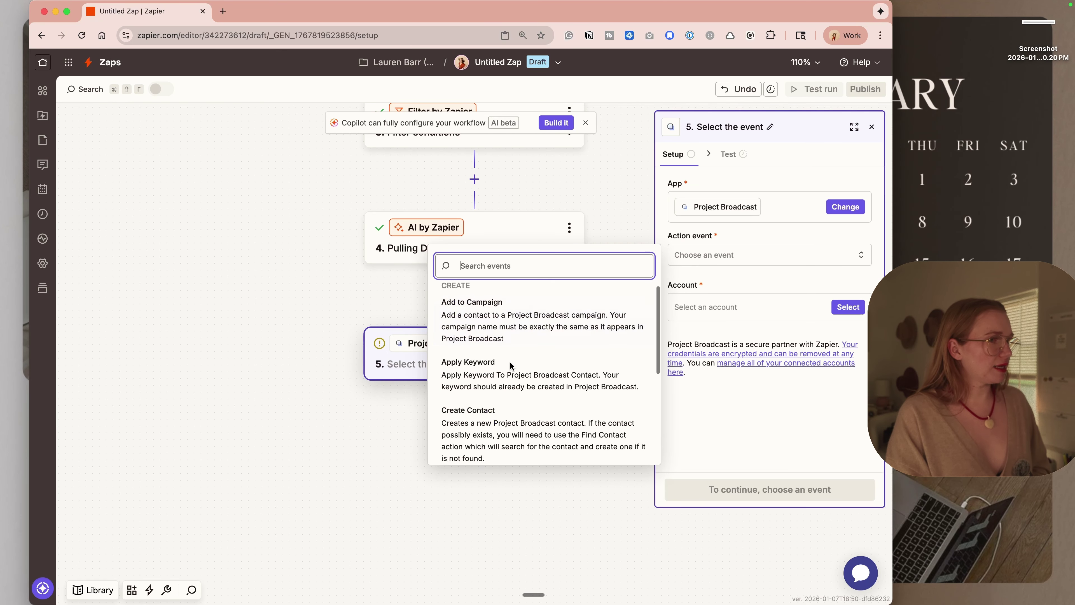
scroll(510, 362, down, 3)
click(524, 351)
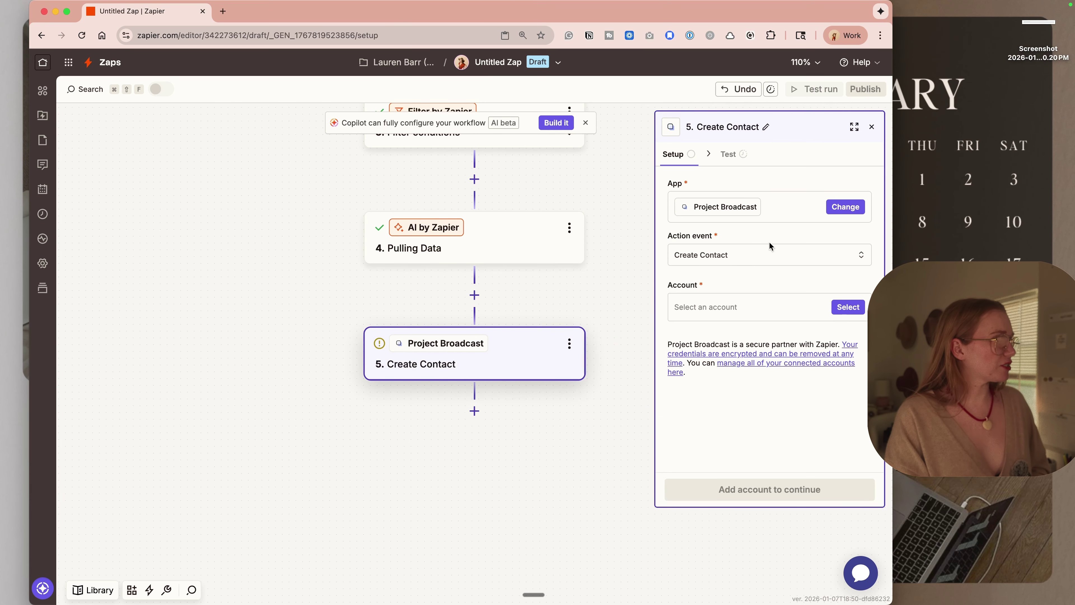
click(770, 254)
scroll(542, 354, down, 1)
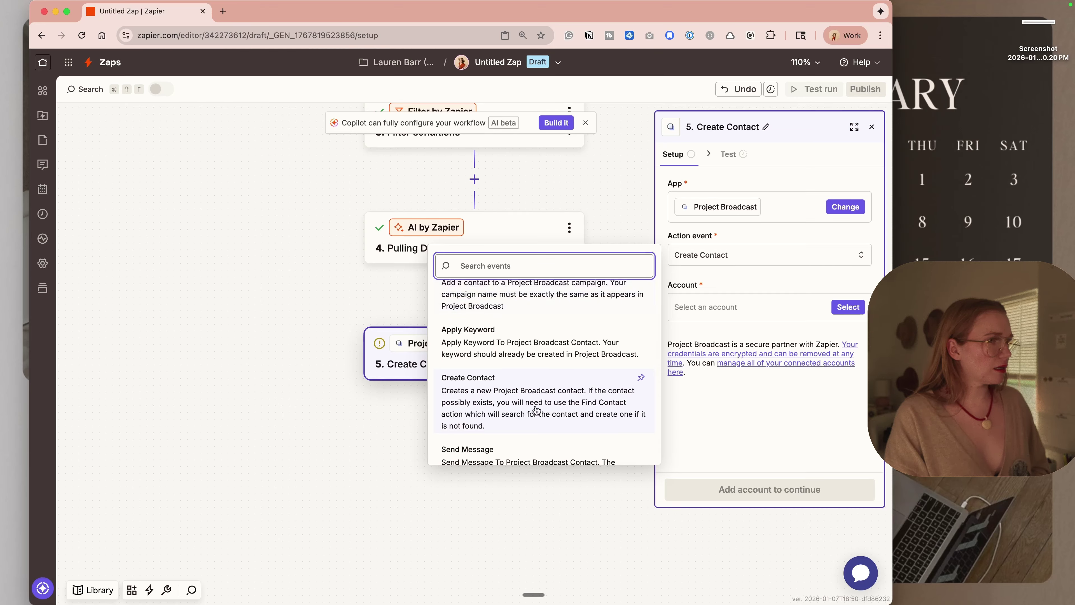
click(400, 378)
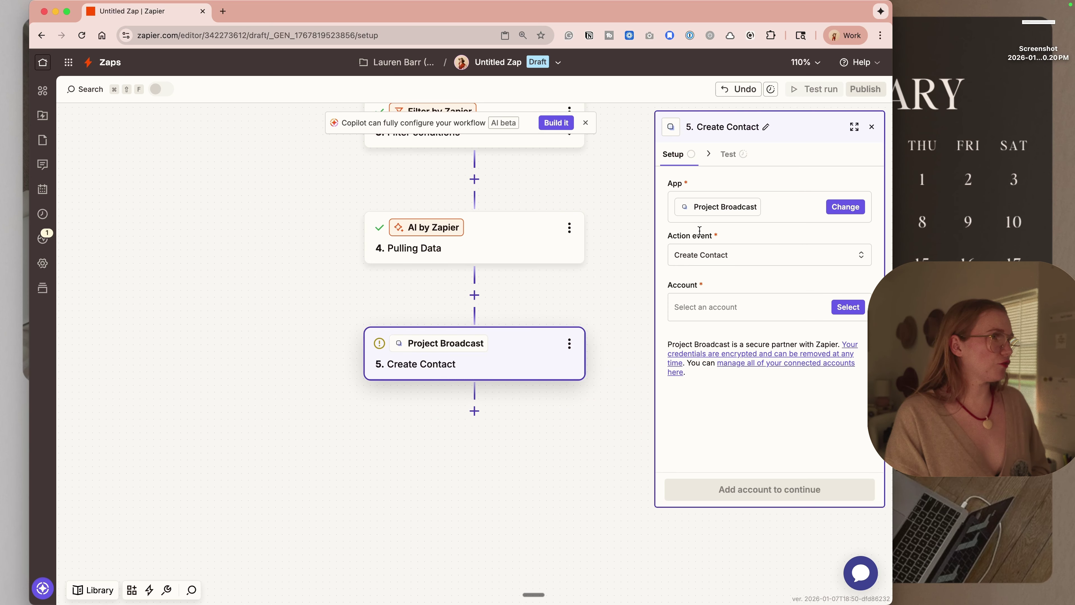
Step: Set the action event to Find Contact, select the "Project Broadcast" account used by 7 Zaps, and continue to the configuration
click(706, 256)
text(find)
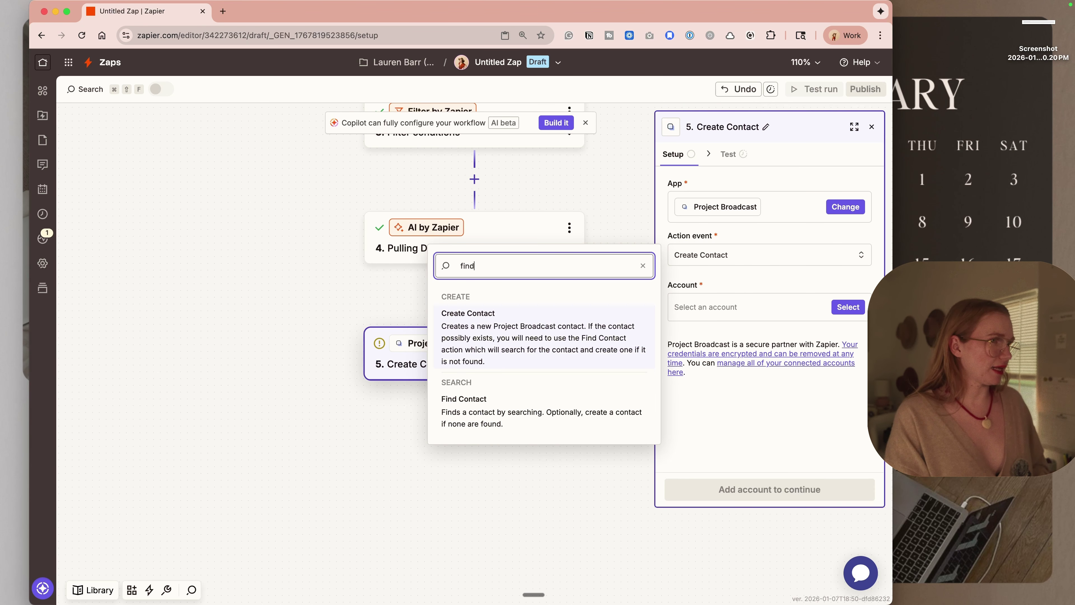
click(496, 415)
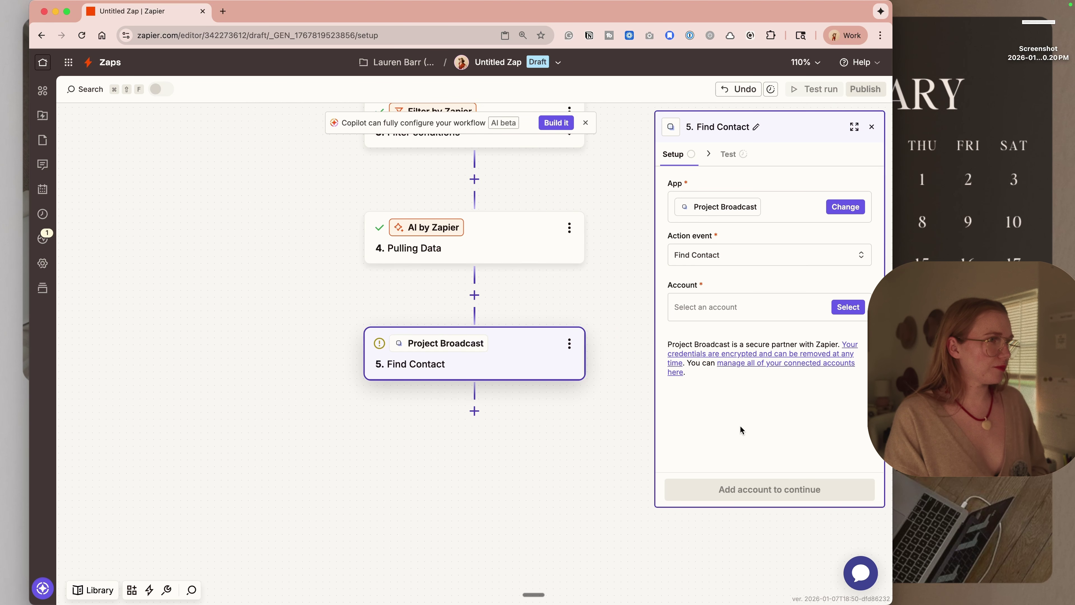
click(774, 318)
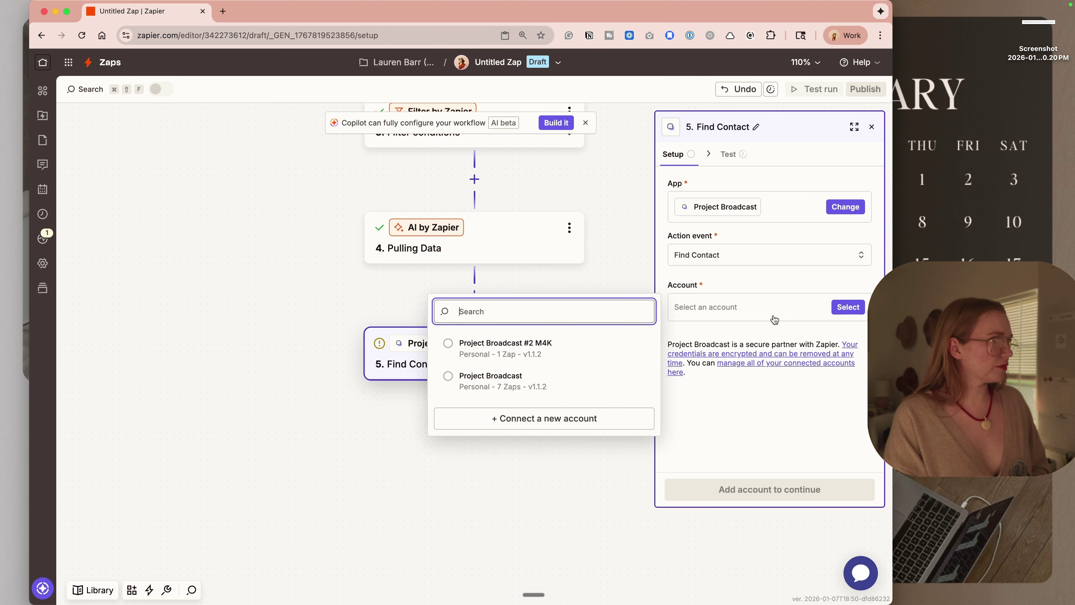
click(572, 386)
click(793, 485)
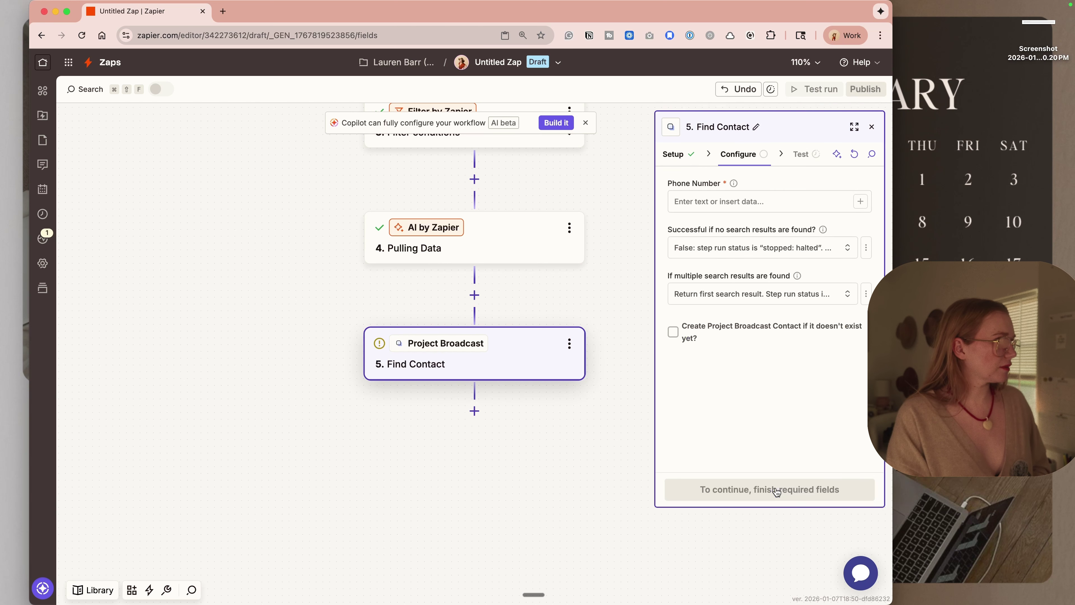
Step: Map the contact search's Phone Number field to the Phone Number output of the Pulling Data step
click(743, 209)
text(/)
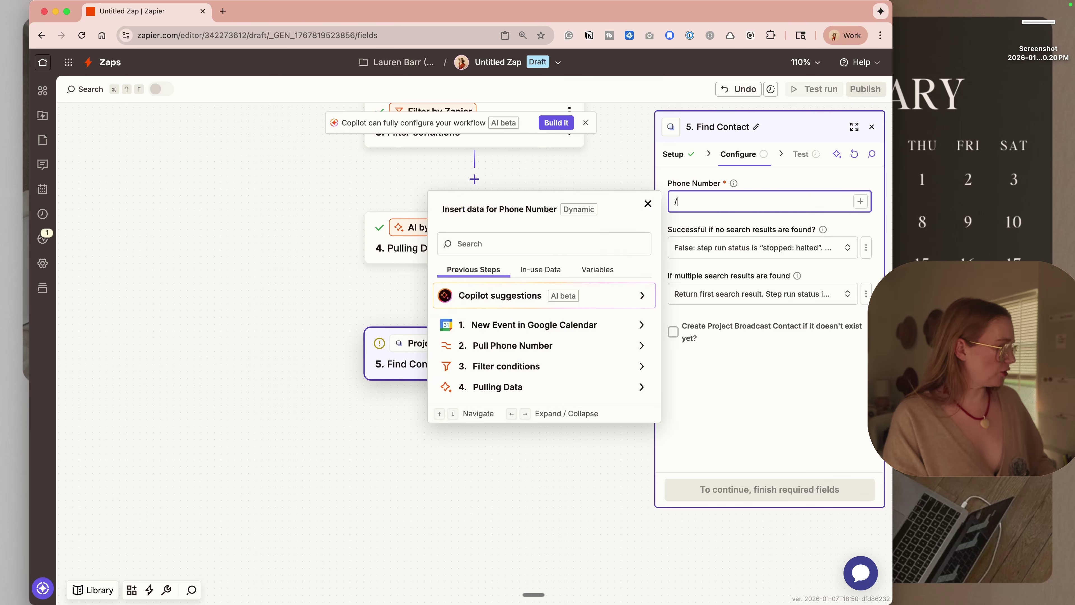
click(544, 387)
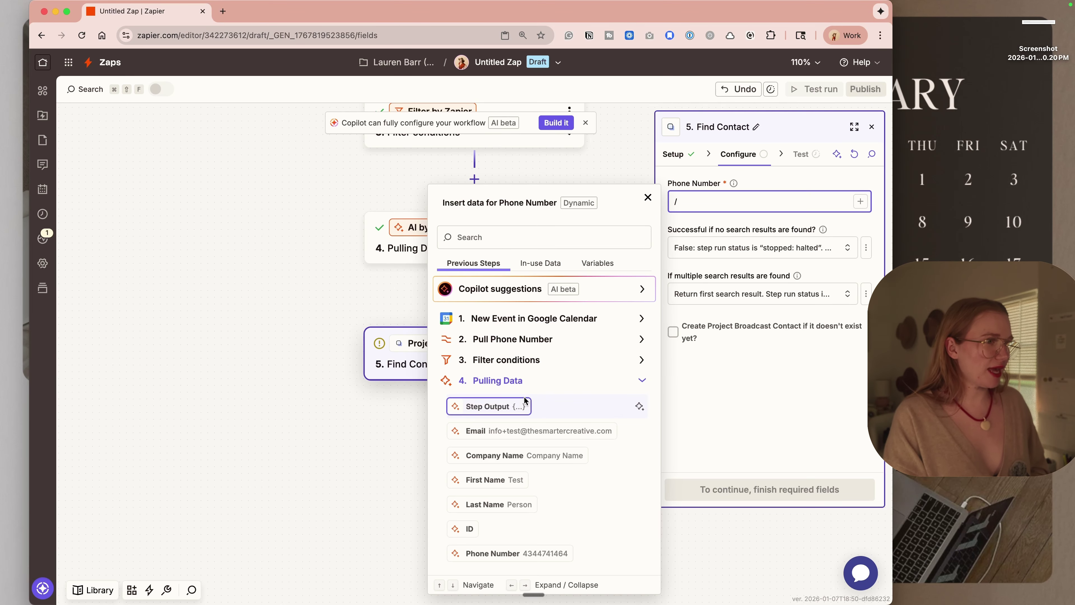
click(542, 551)
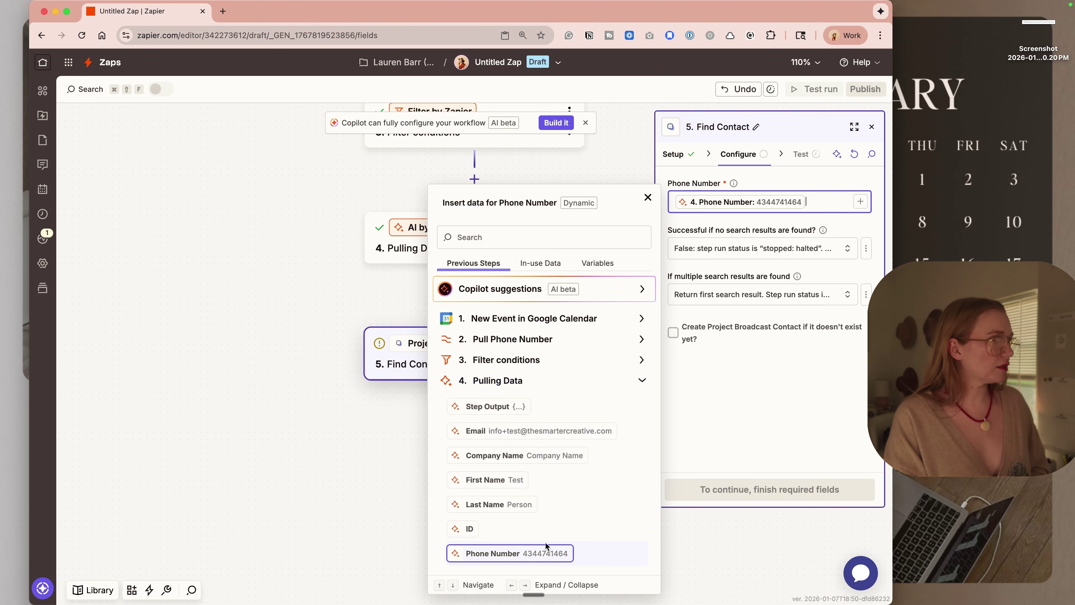
click(759, 436)
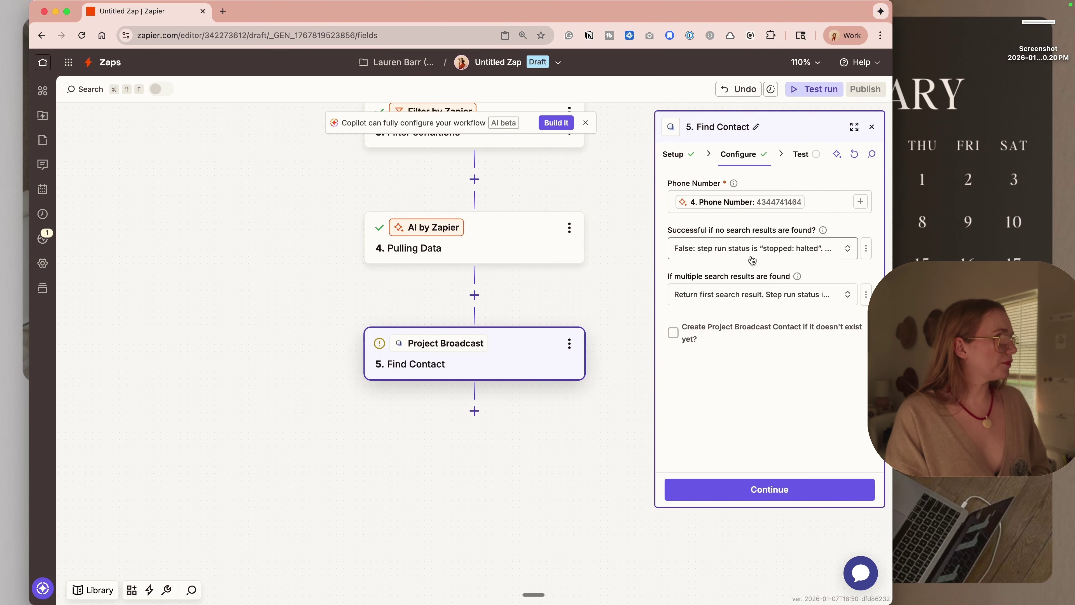
Step: Enable creating the Project Broadcast contact if it doesn't exist yet, and map its Email field to the Email output of the Pulling Data step
click(775, 337)
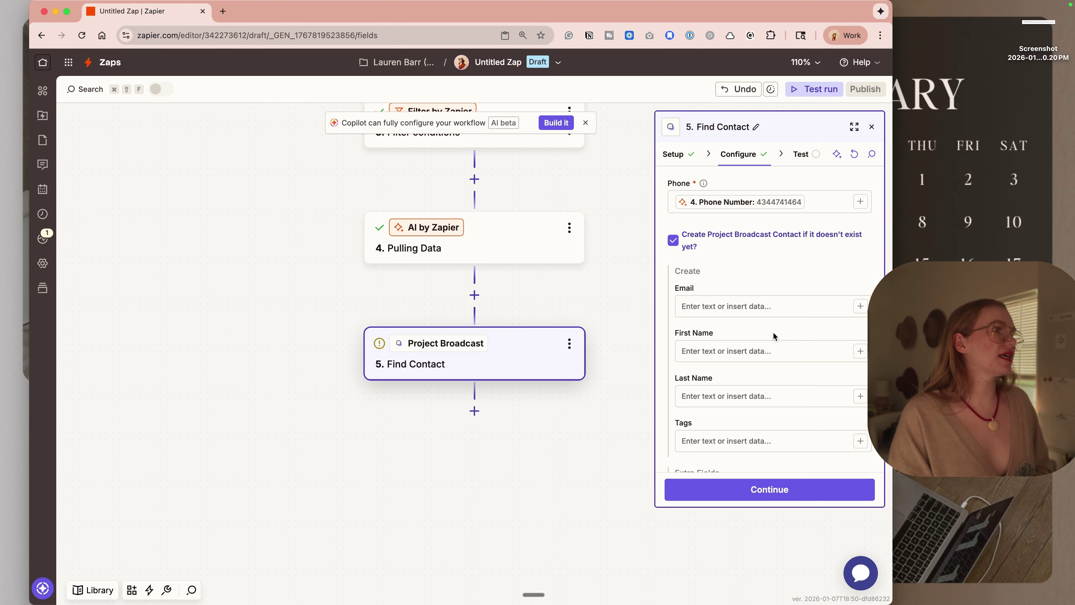
click(738, 317)
text(/)
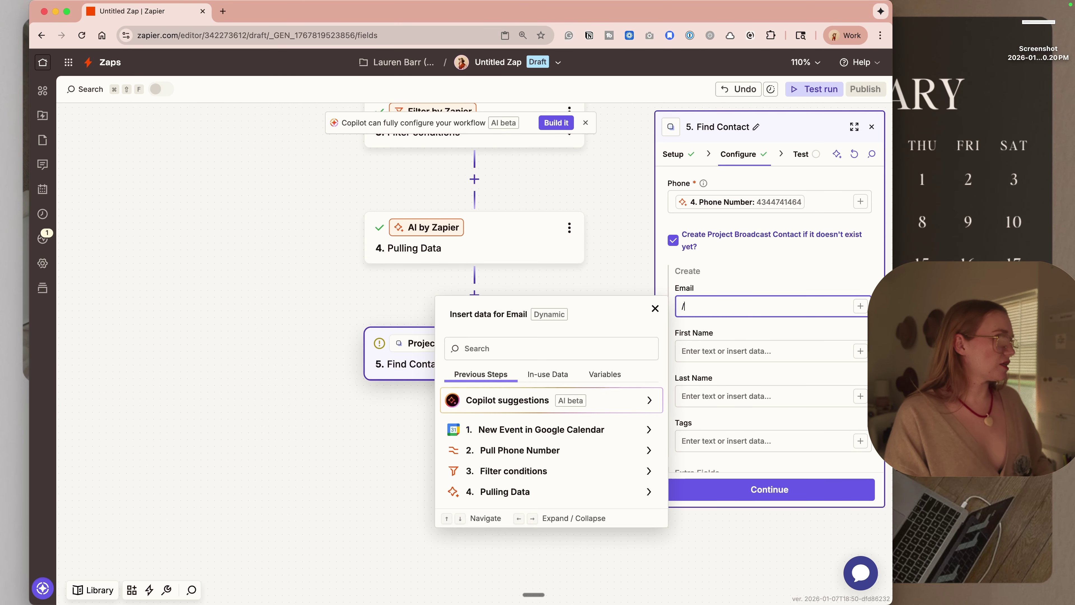
click(558, 492)
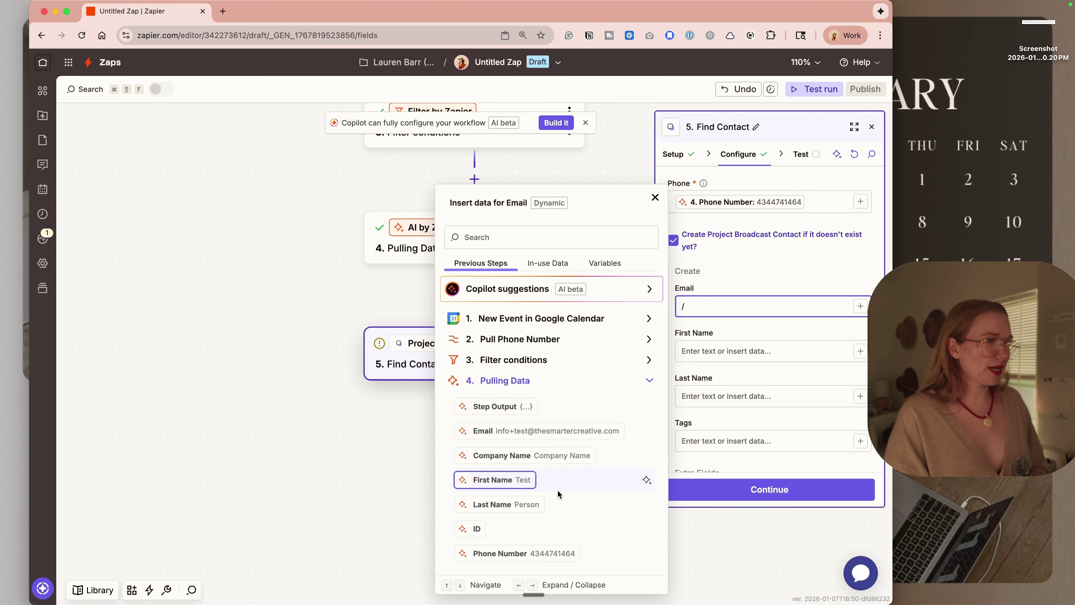
click(543, 431)
Step: Map the new contact's First Name and Last Name fields to the matching outputs of the Pulling Data step
key(Tab)
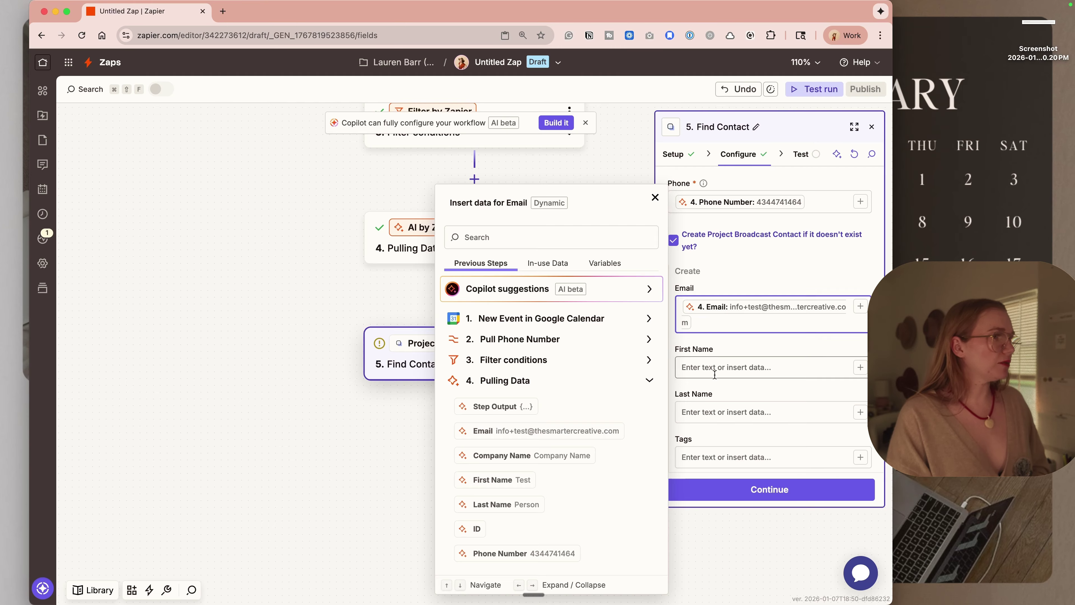
text(/)
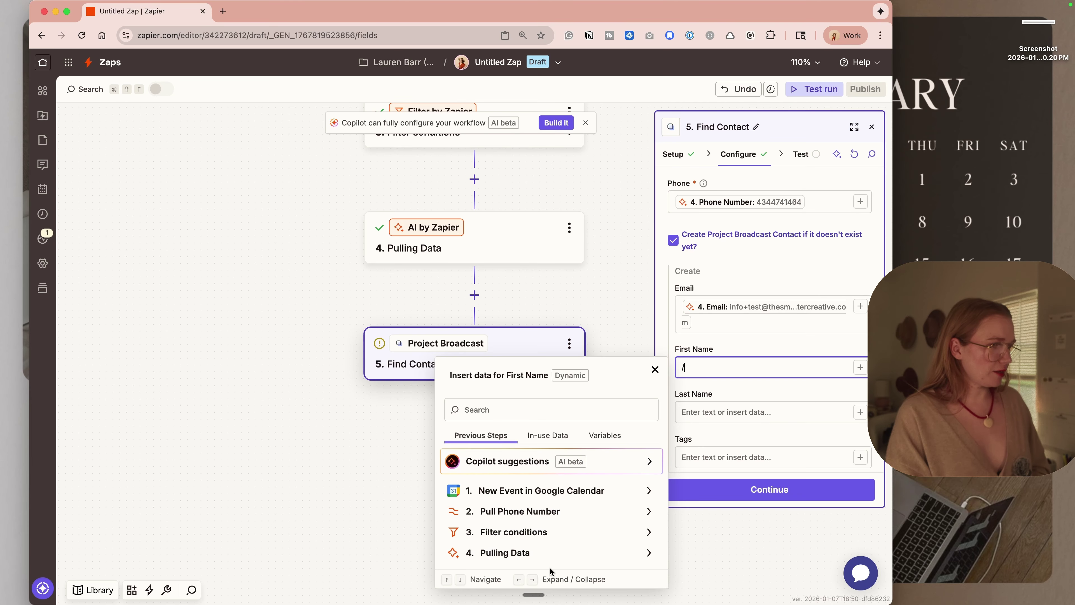
click(550, 555)
click(516, 481)
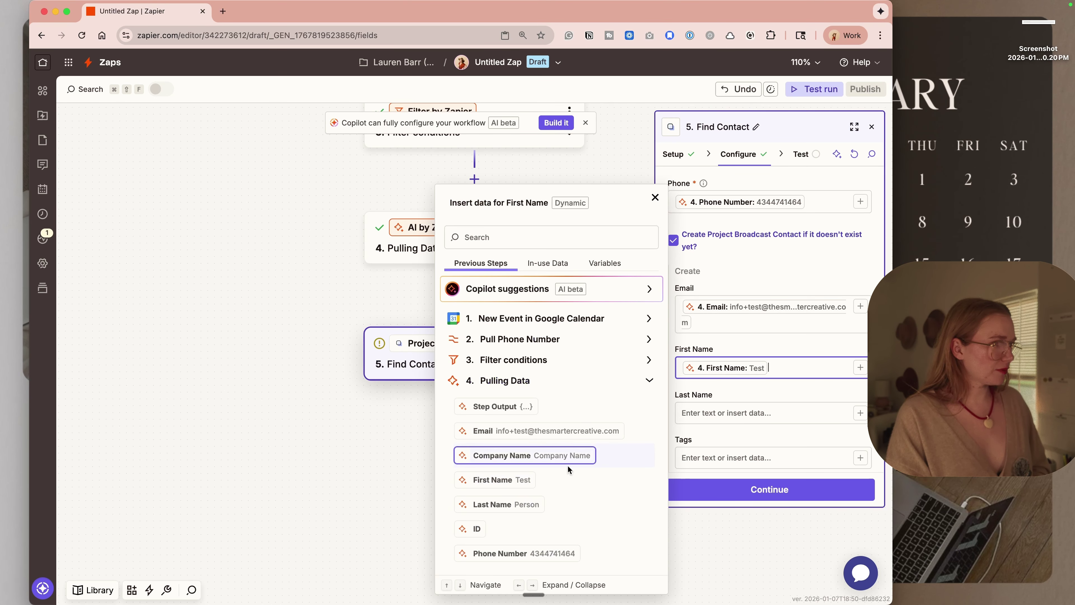
key(Tab)
text(/)
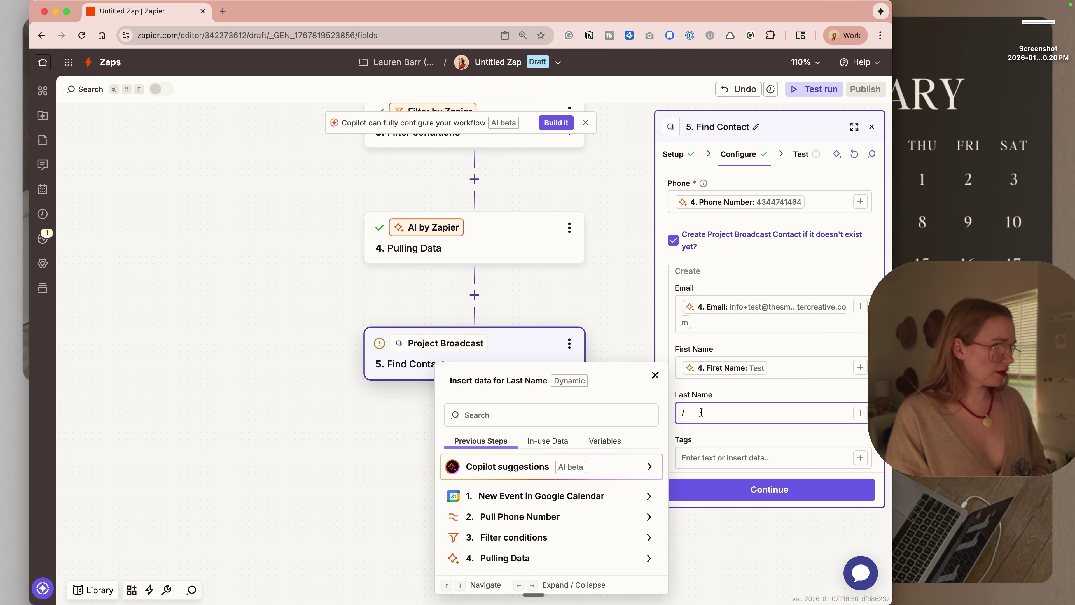
click(546, 559)
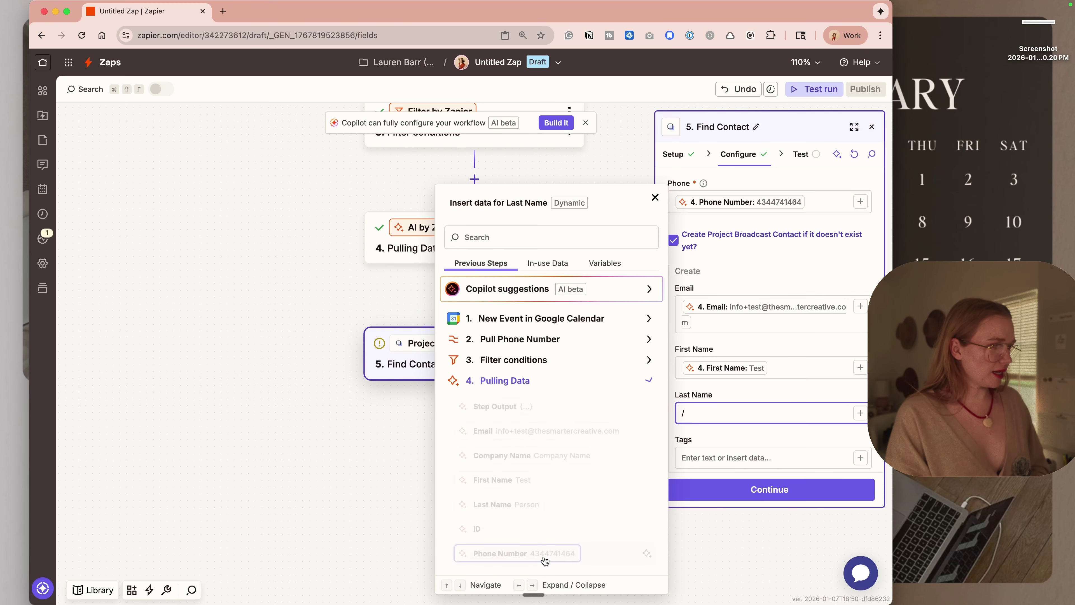
click(522, 507)
click(762, 444)
Step: Remove the unused extra fields from the Find Contact configuration, test the step, and review its returned data
scroll(762, 438, down, 3)
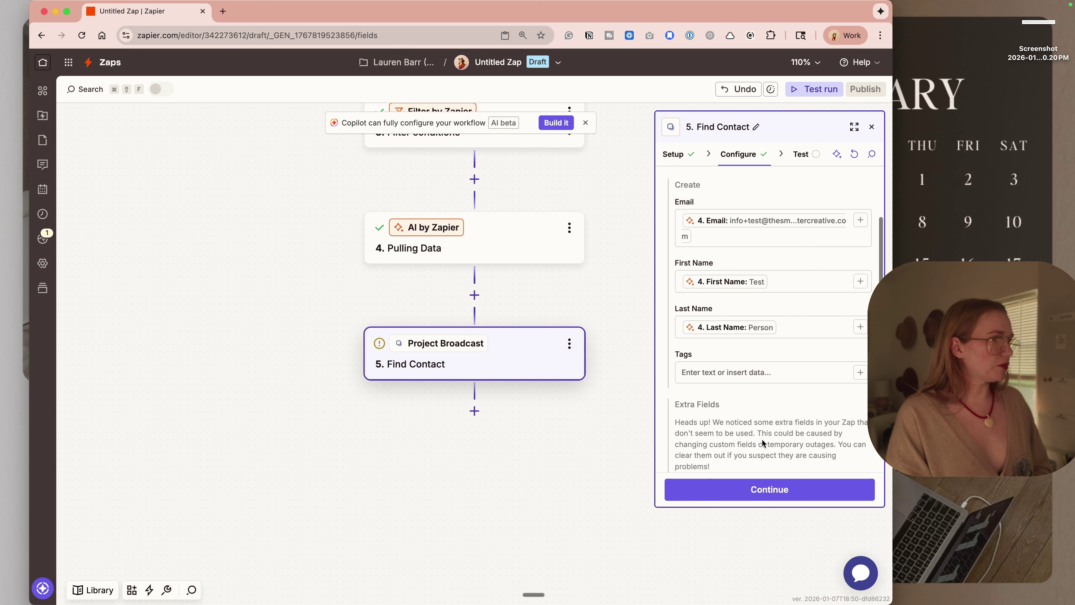
scroll(762, 392, down, 3)
scroll(774, 406, down, 1)
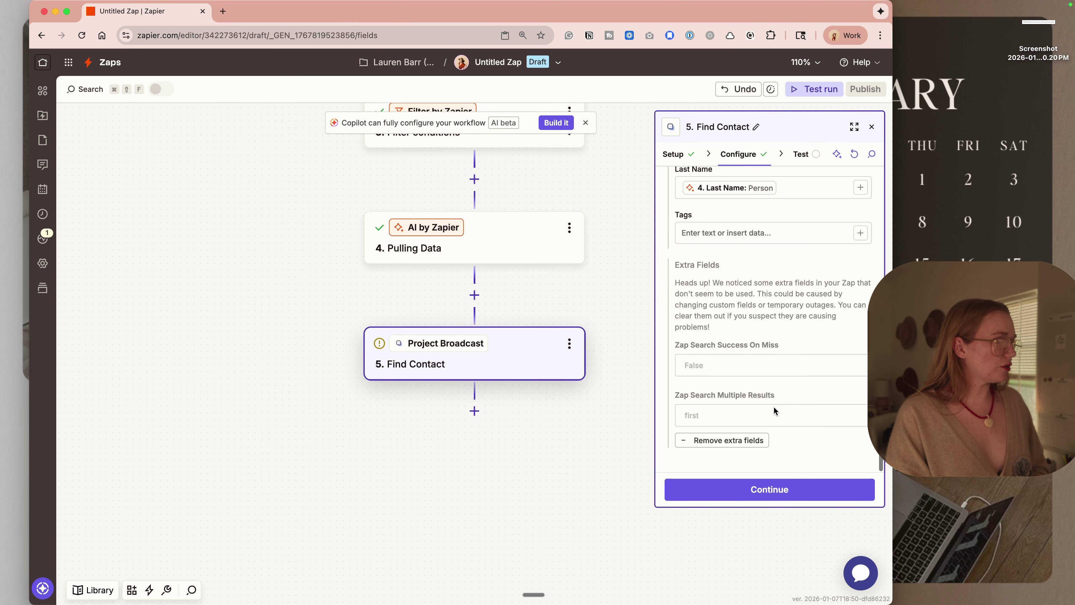
click(735, 443)
click(758, 490)
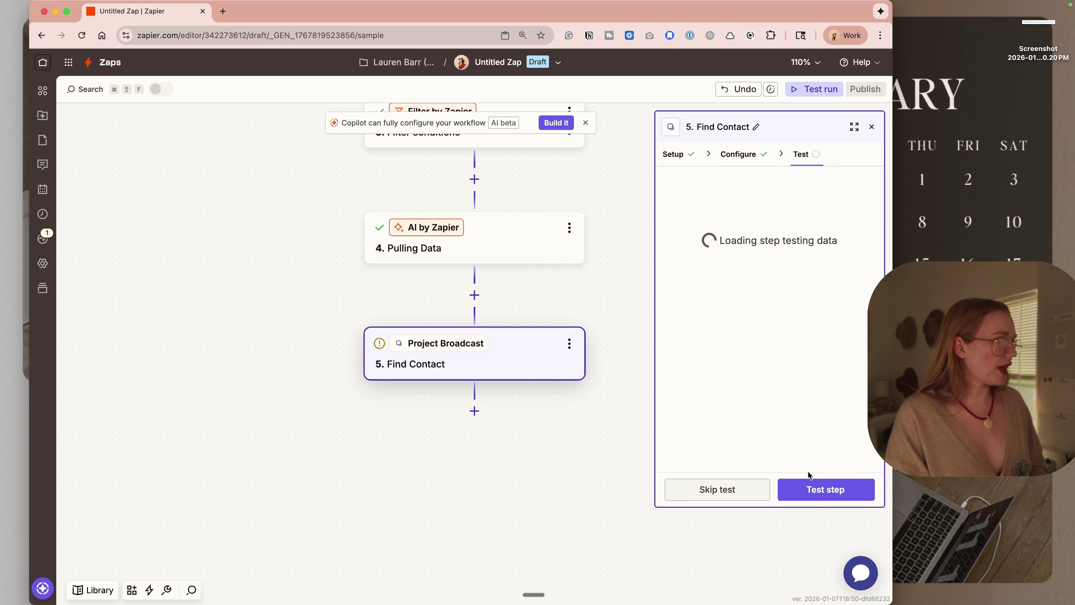
click(824, 490)
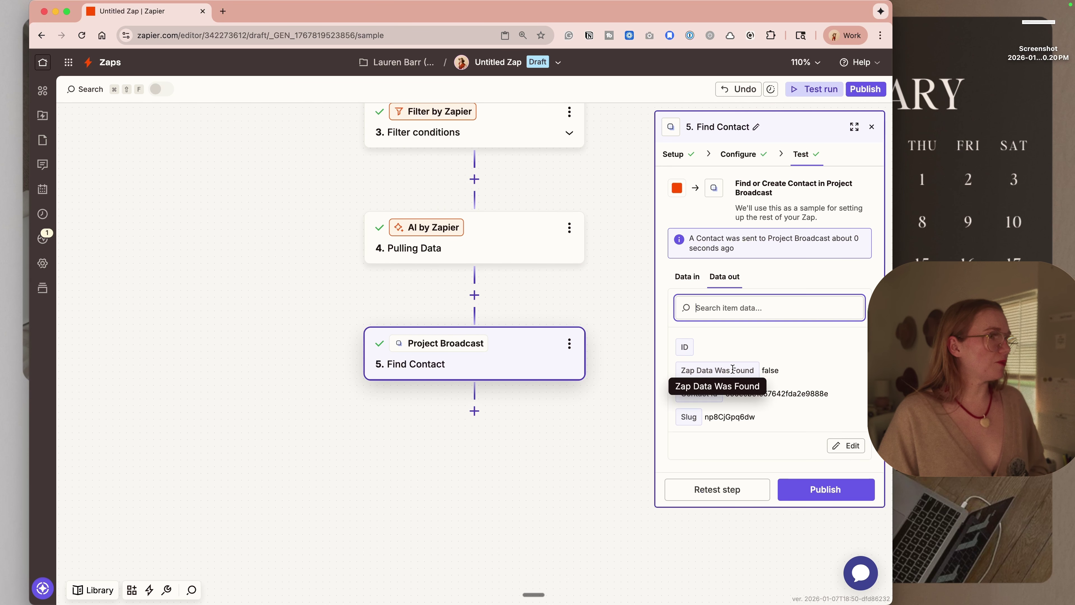
scroll(784, 375, down, 4)
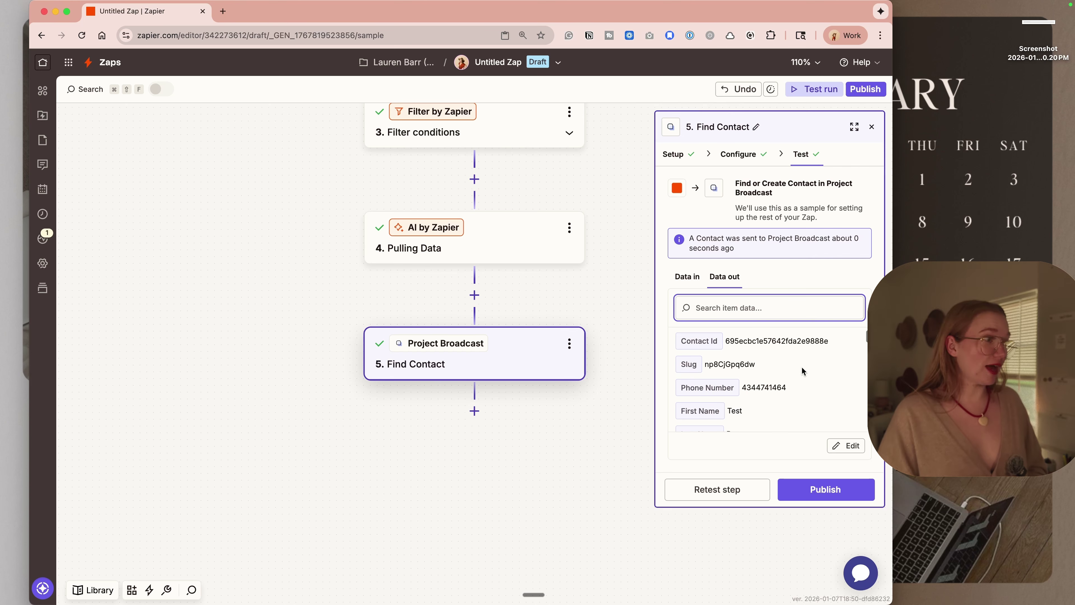
Step: Add an action after the Find Contact step and choose Project Broadcast as its app
click(475, 411)
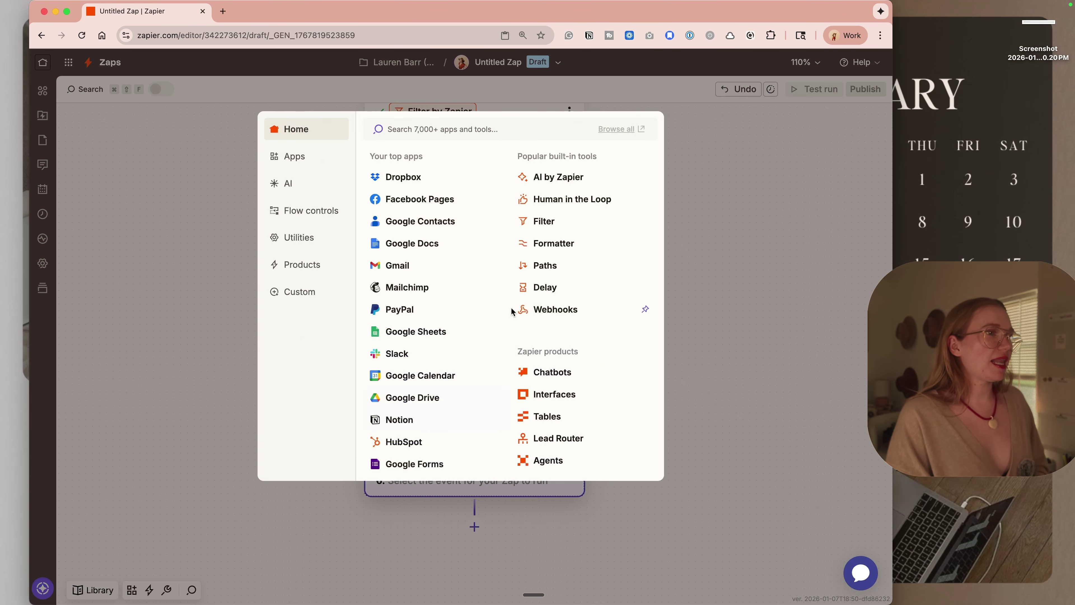
text(proje)
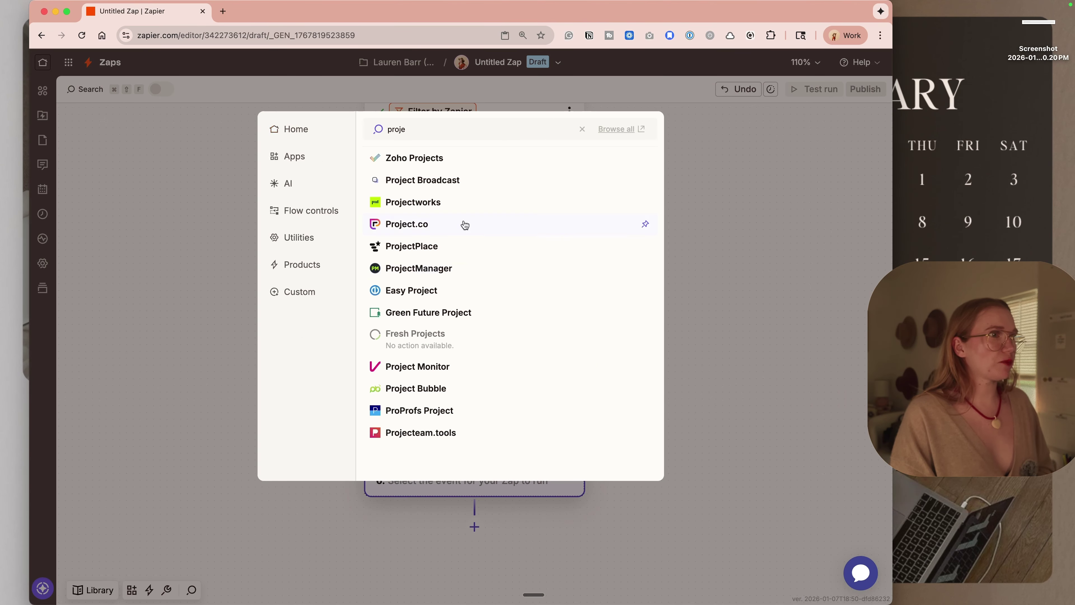
click(440, 182)
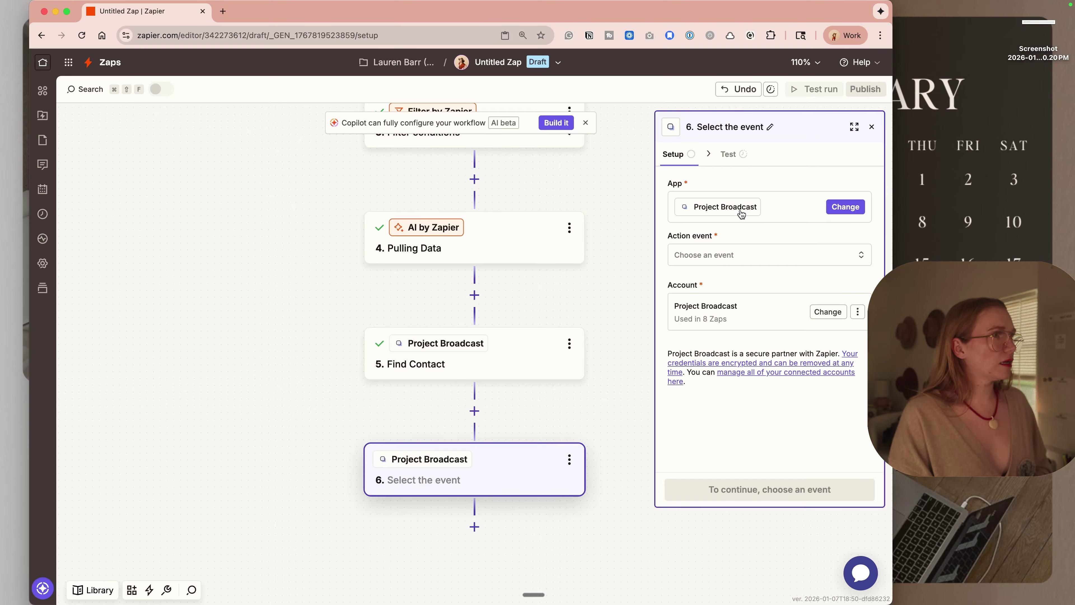
Step: Set step 6's action event to Send Message and continue to its configuration
click(738, 254)
scroll(575, 335, down, 3)
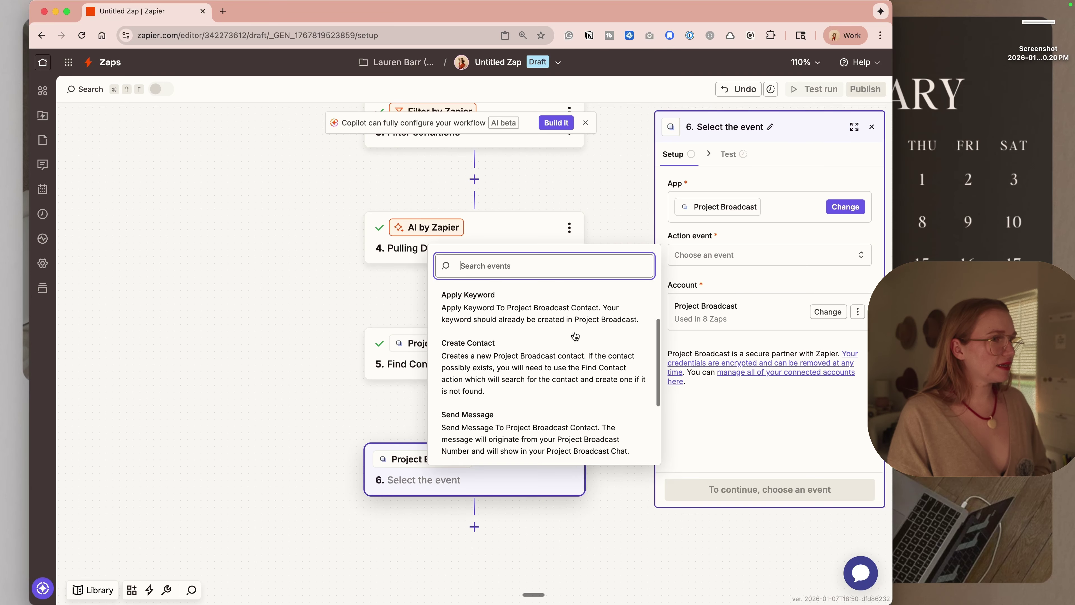
scroll(575, 336, down, 3)
click(575, 335)
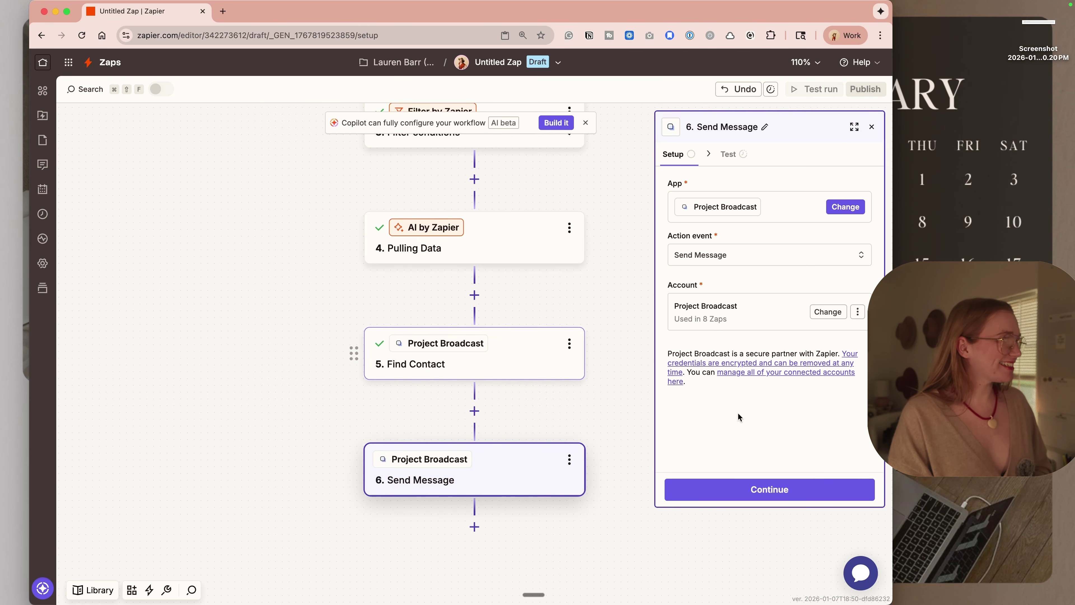
click(746, 490)
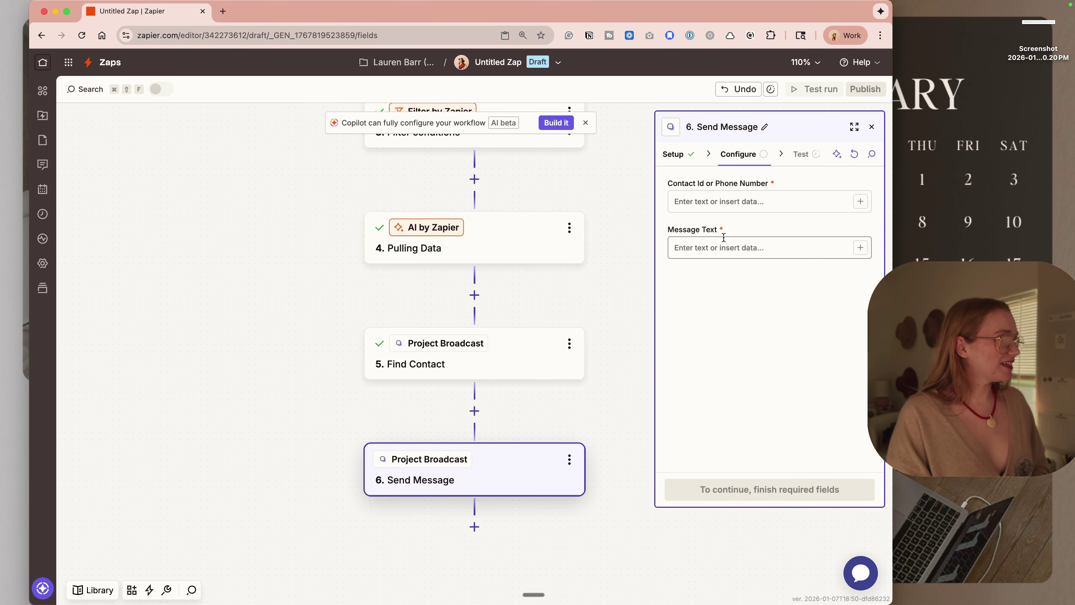
Step: Map the Contact Id or Phone Number field to the Contact Id output of the Find Contact step
click(758, 202)
text(/)
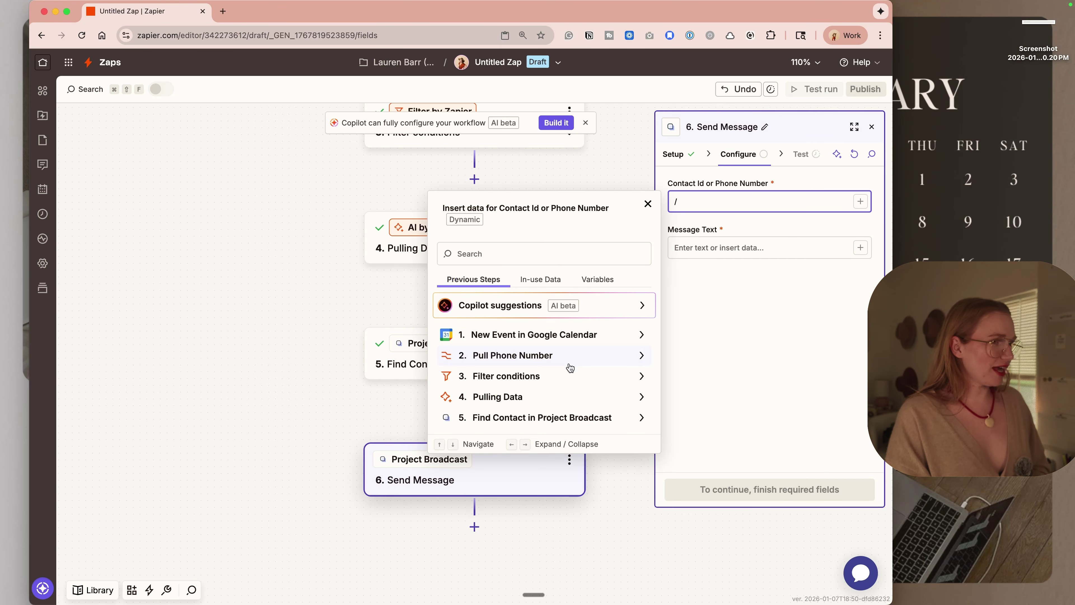
click(545, 397)
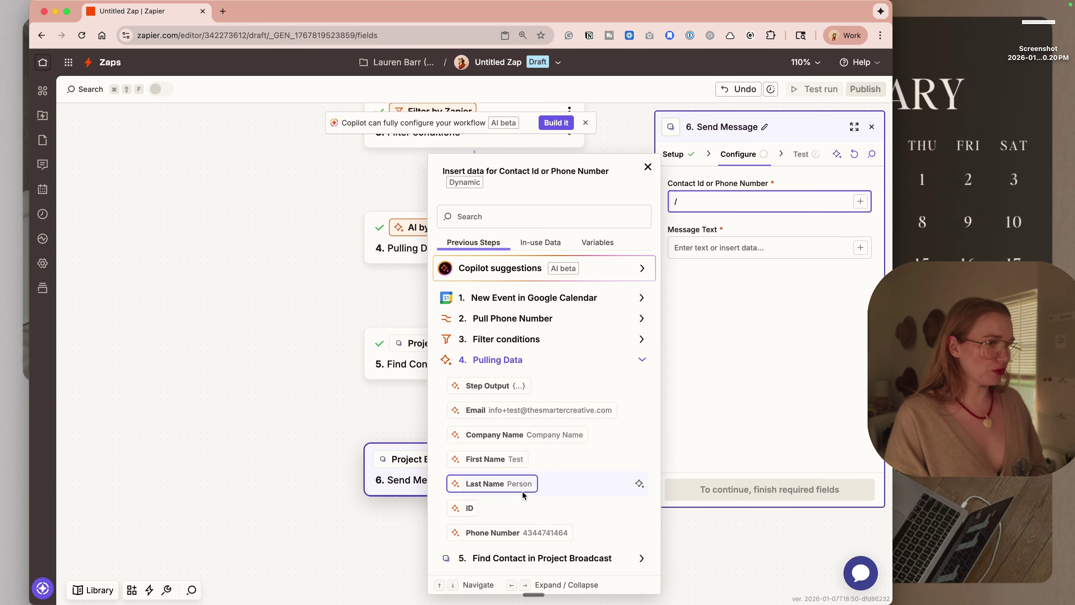
click(512, 557)
scroll(512, 440, down, 3)
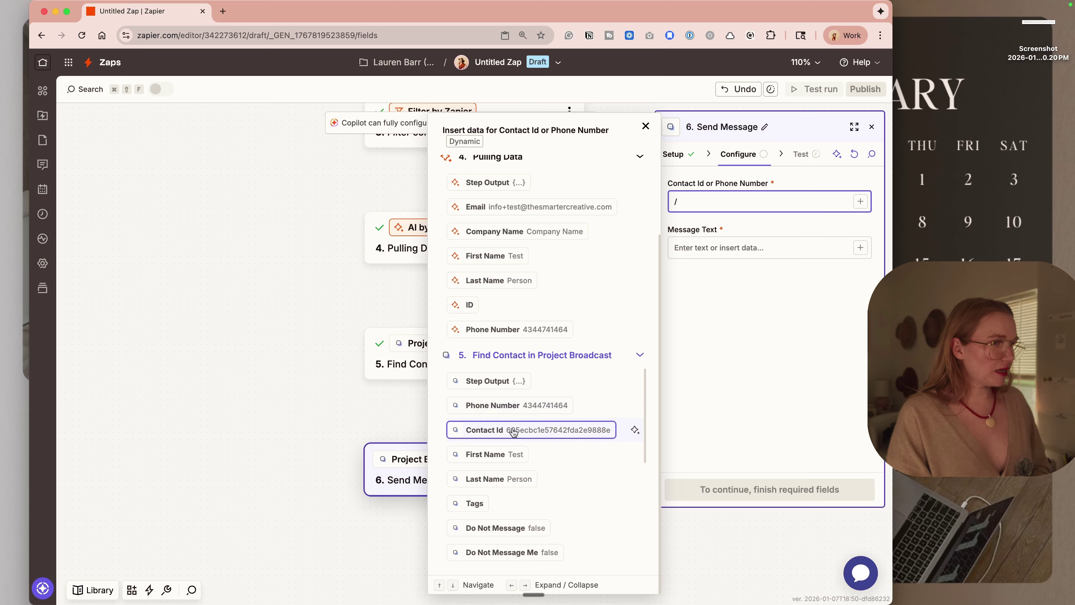
click(513, 430)
Step: Enter "Your appointment with the Smarter Creative as been booked for" as the message text
click(700, 240)
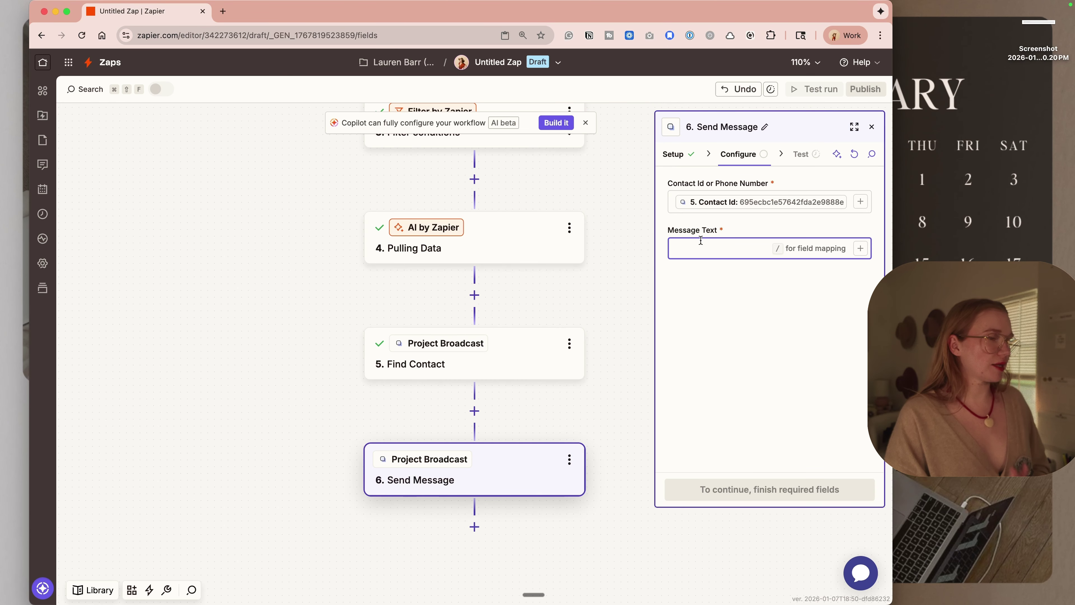
text(Your app)
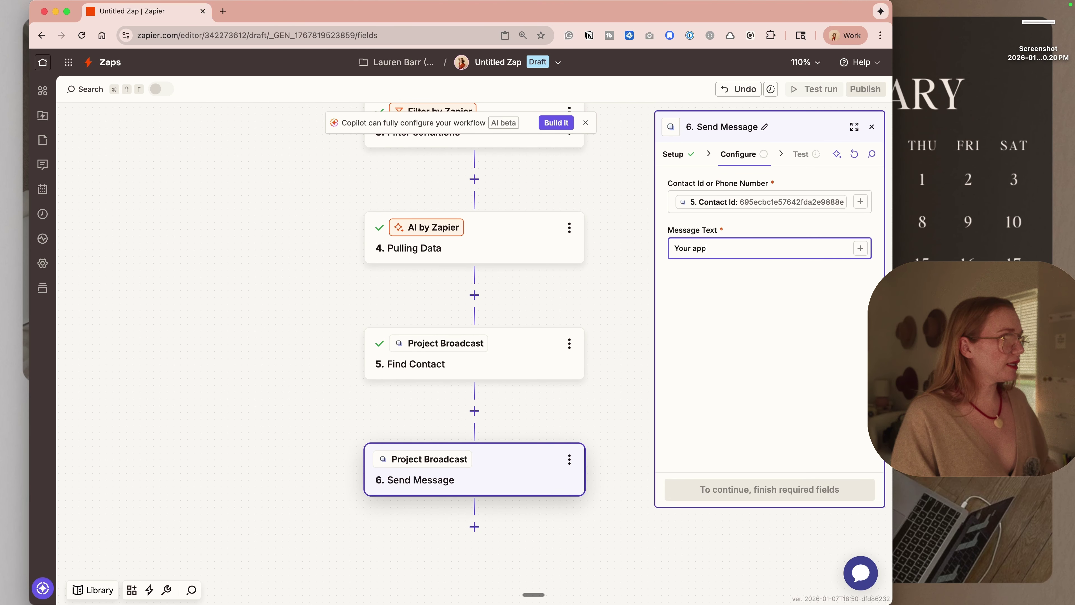
key(BackSpace)
key(BackSpace)
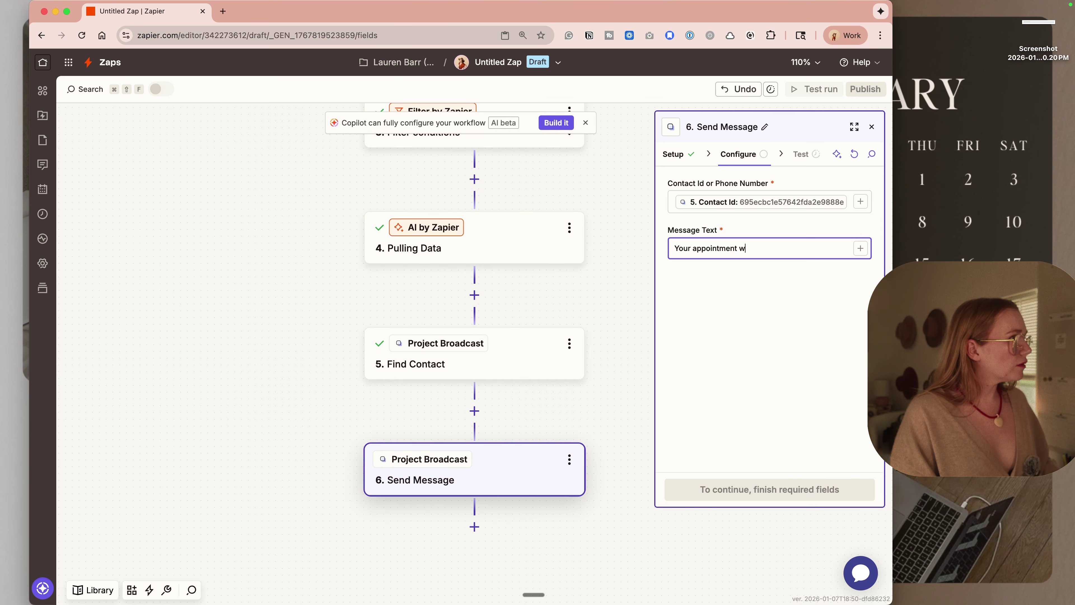
text(er C)
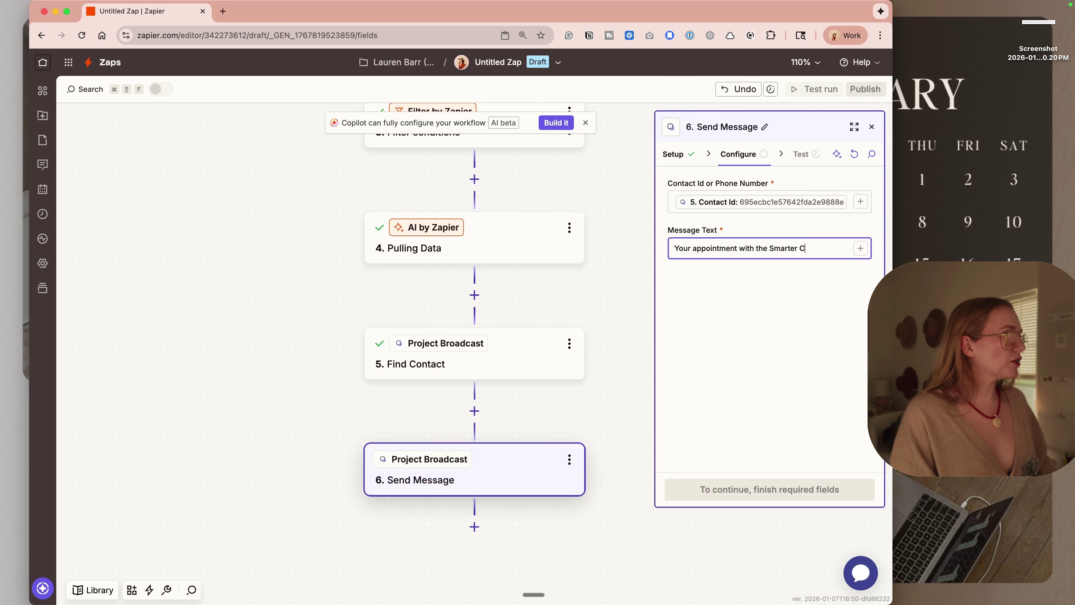
text(reative as been booked for)
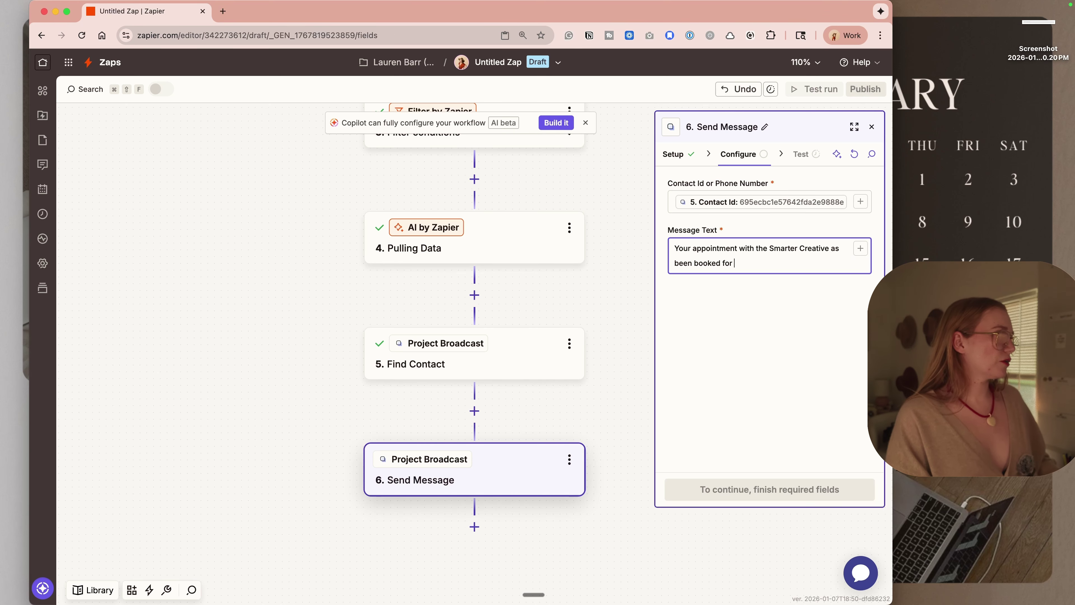
Step: Insert the calendar event's Event Begins (Pretty) and End Time Pretty values at the end of the message, separated by a hyphen
click(861, 248)
click(550, 419)
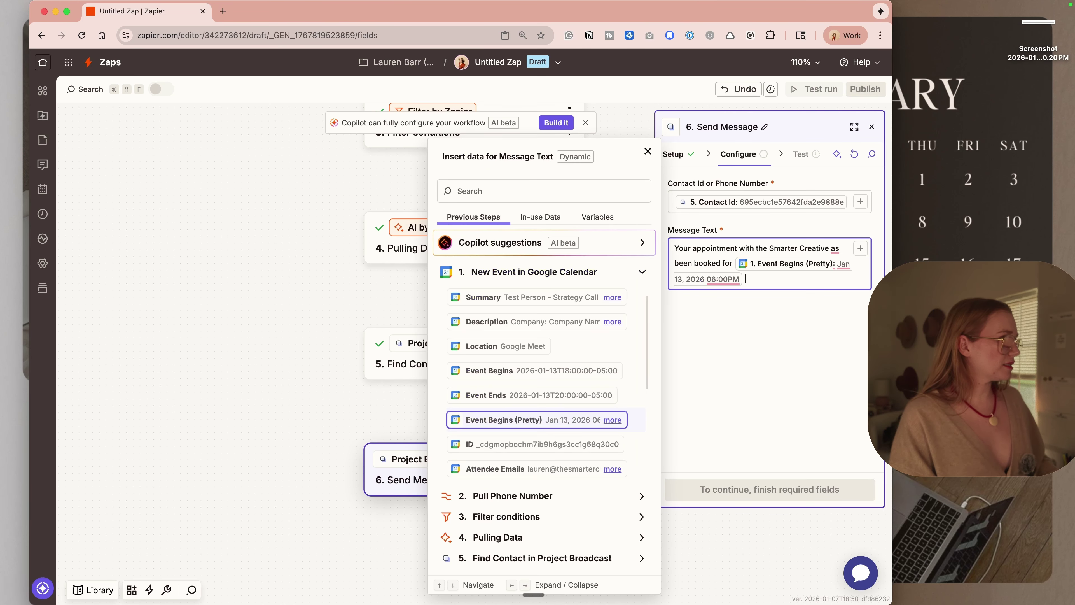
text(-)
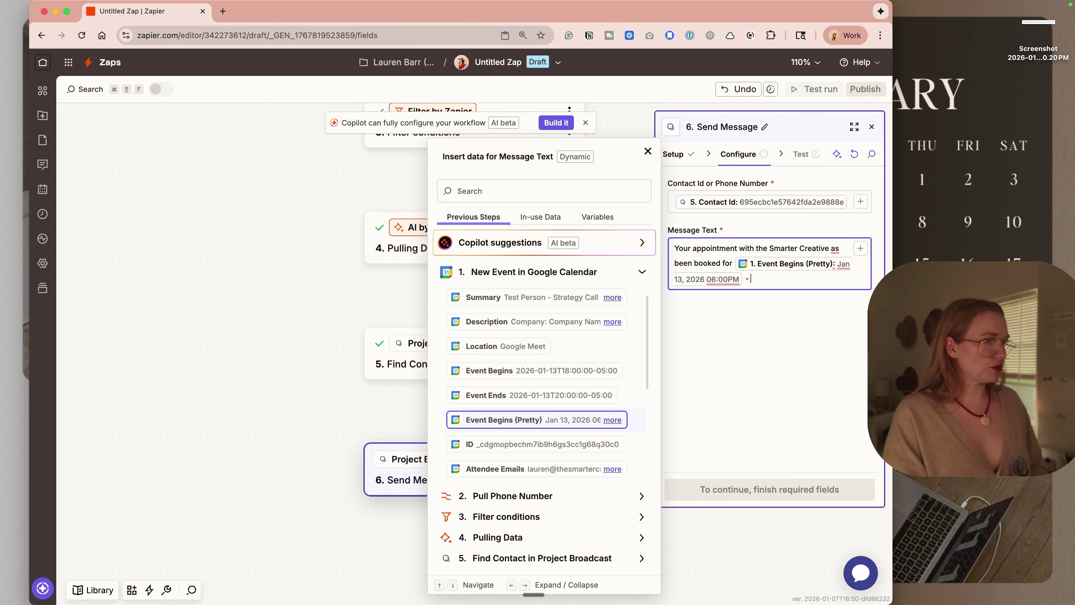
scroll(498, 440, down, 5)
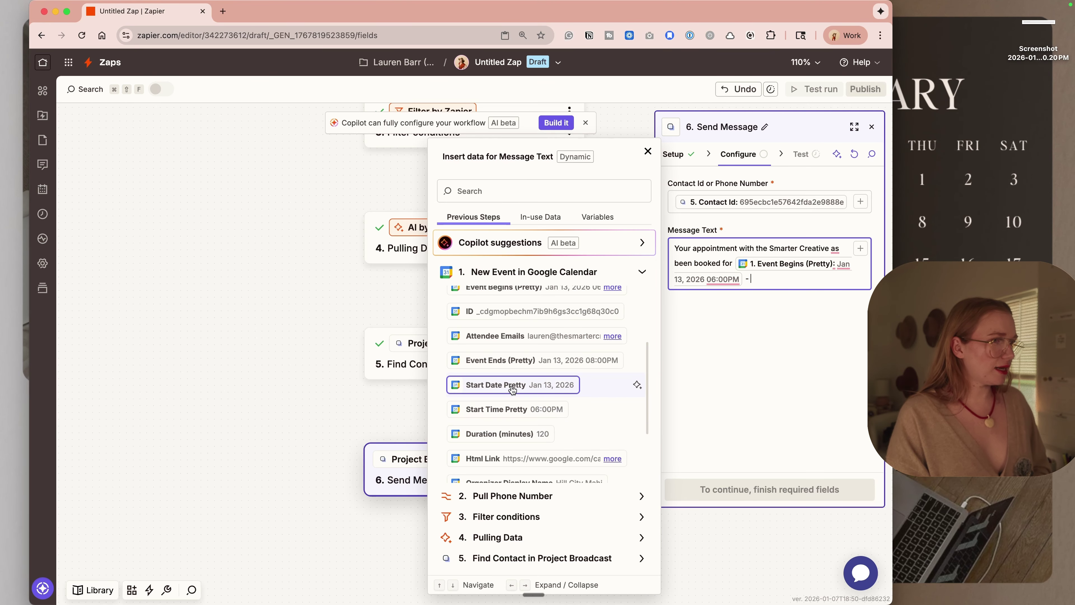
scroll(512, 389, down, 3)
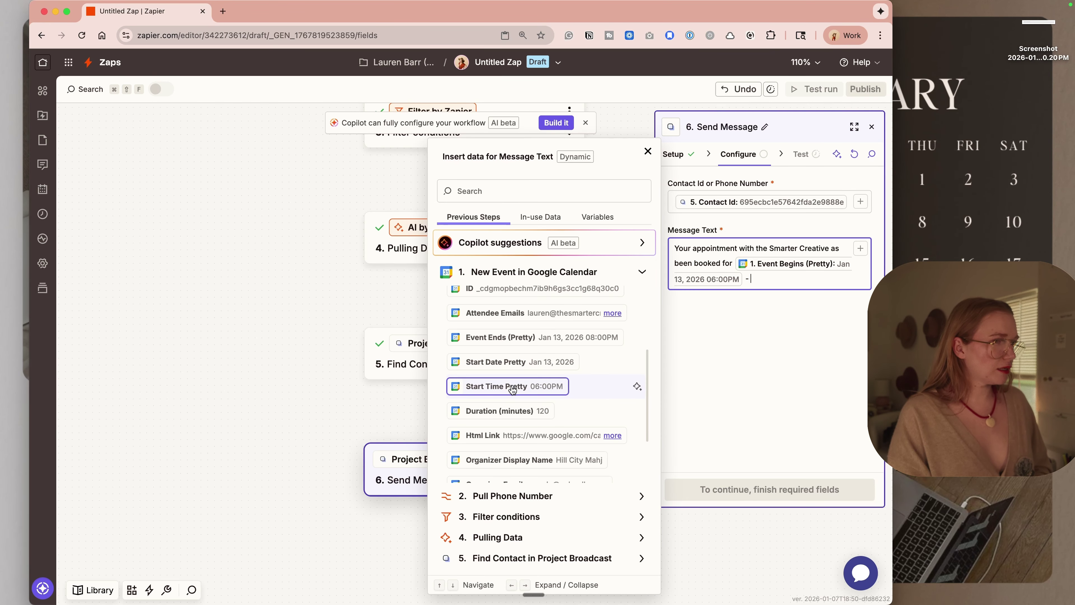
scroll(512, 389, down, 2)
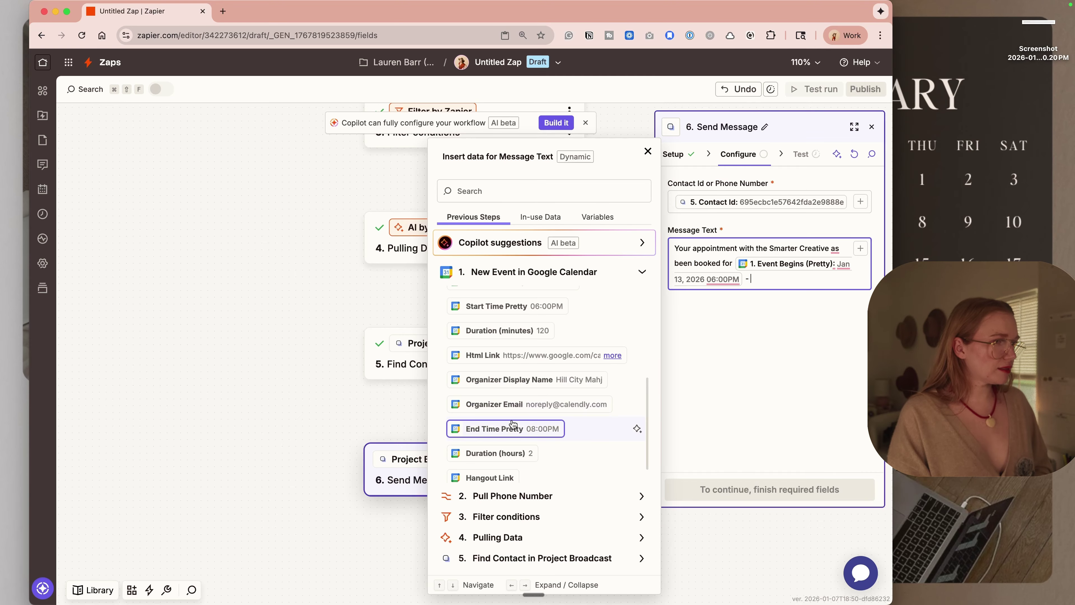
click(512, 429)
Step: Change "for" to "on" before the event date and end the message text with "! Look forward to chatting with you then."
double_click(726, 263)
text(o)
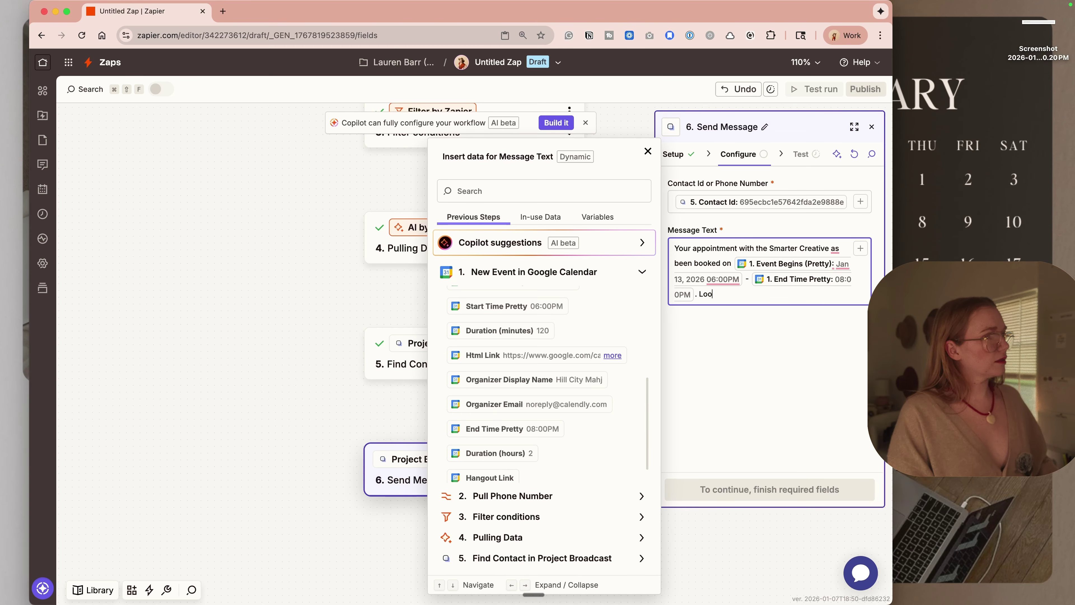
text(n Jan 13, 2026 06:00PM - 08:00PM! L)
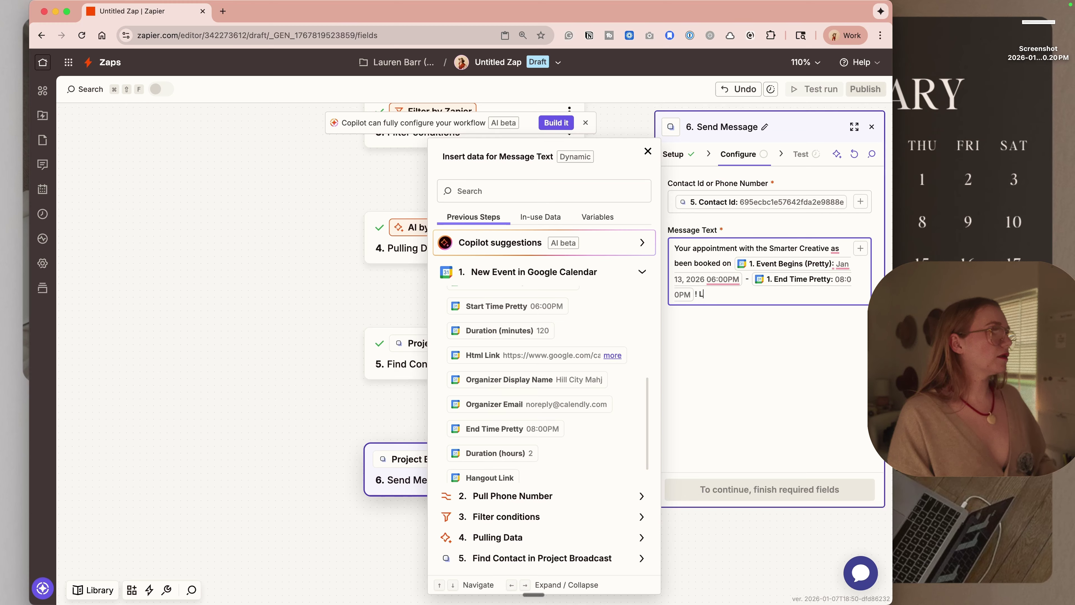
text(ook forward to )
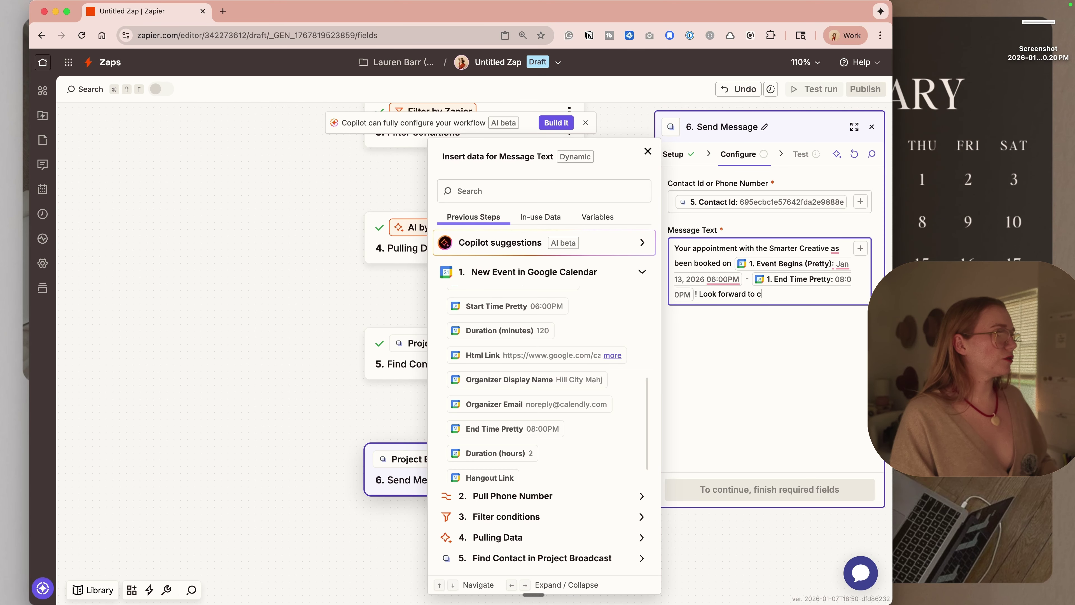
text(chatting with you th)
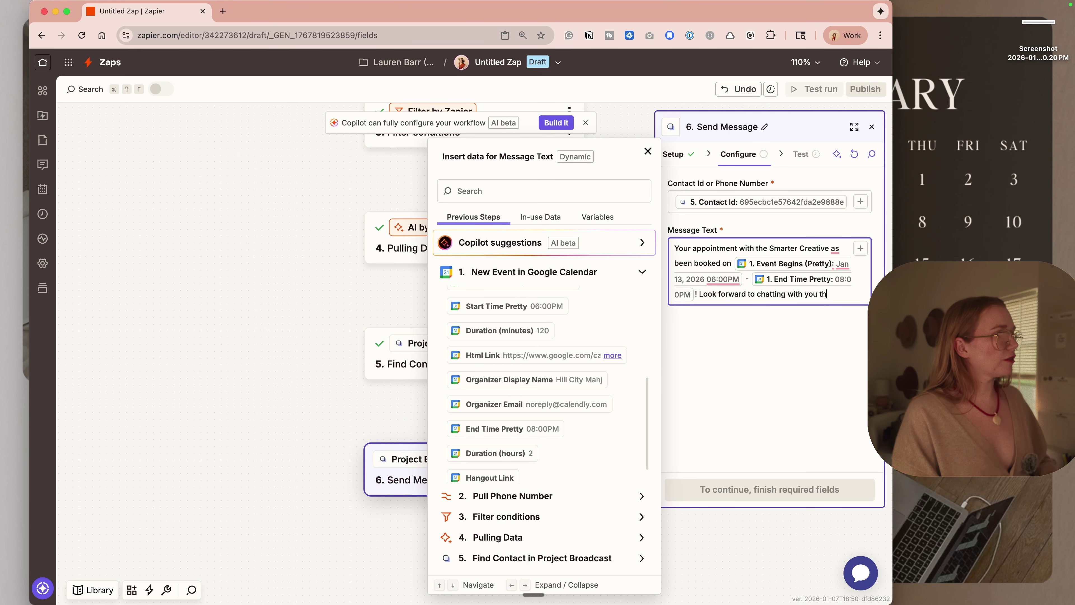
text(en.)
Step: Close the data picker, continue to the Send Message step's test and run it
click(767, 339)
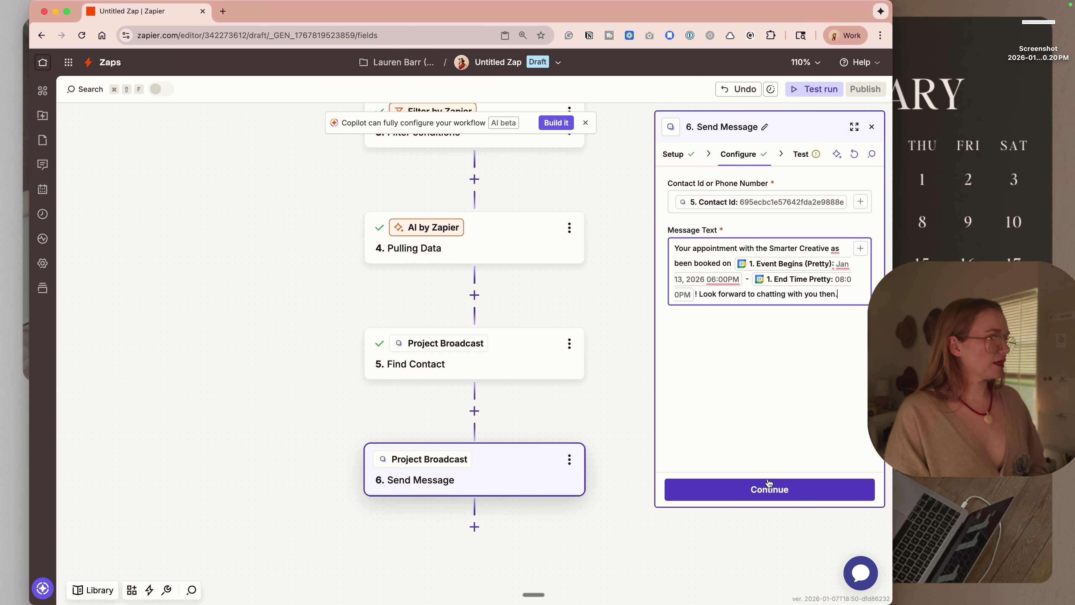
click(769, 489)
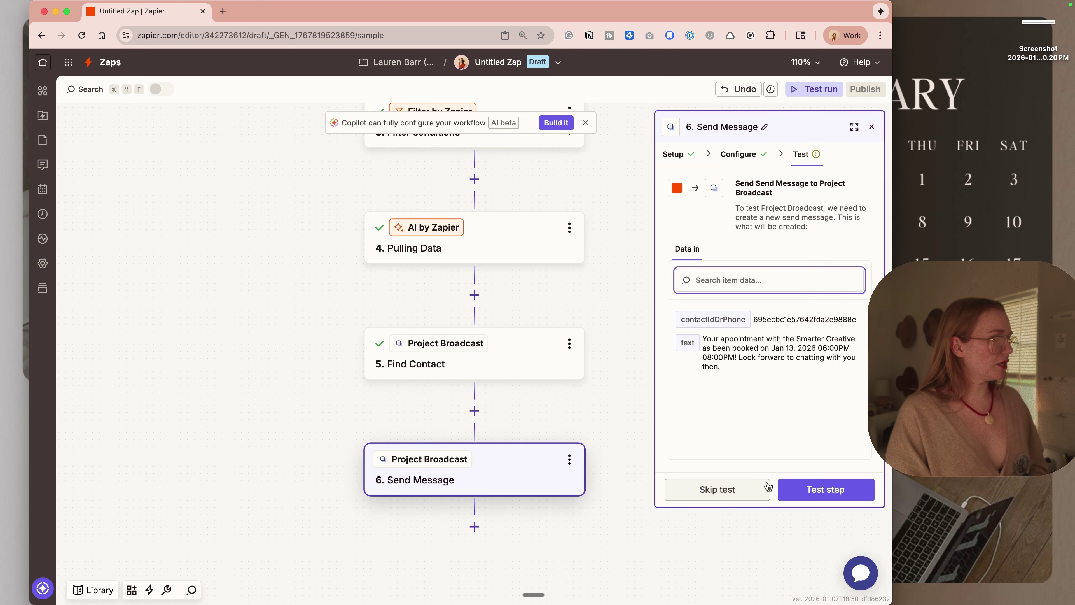
click(826, 491)
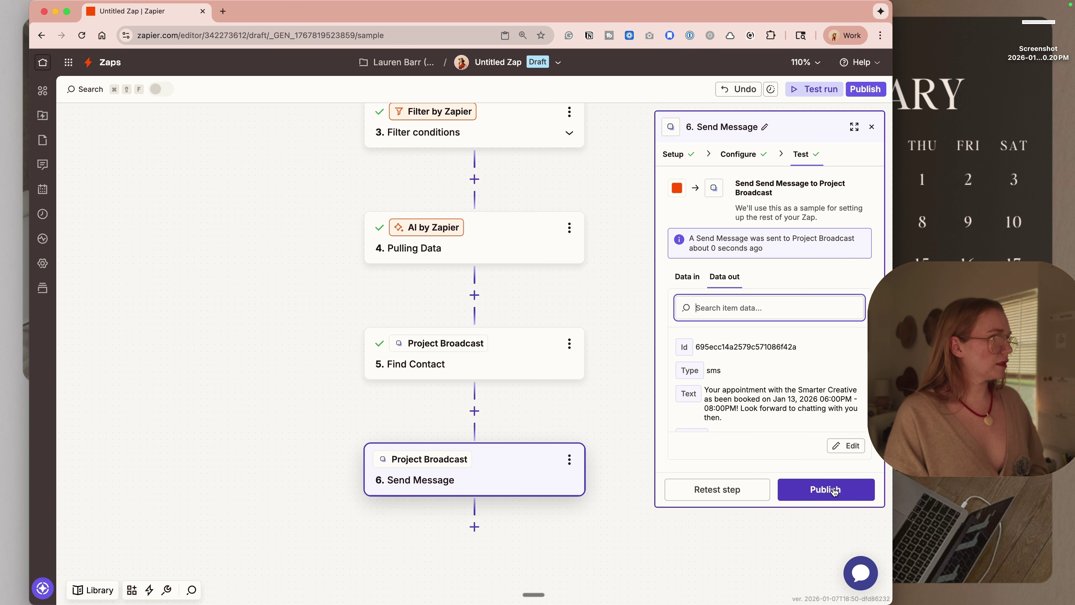
Step: Open projectbroadcast.com in a new browser tab and sign in to reach the chats inbox
key(super+t)
text(projectbroadcast.com)
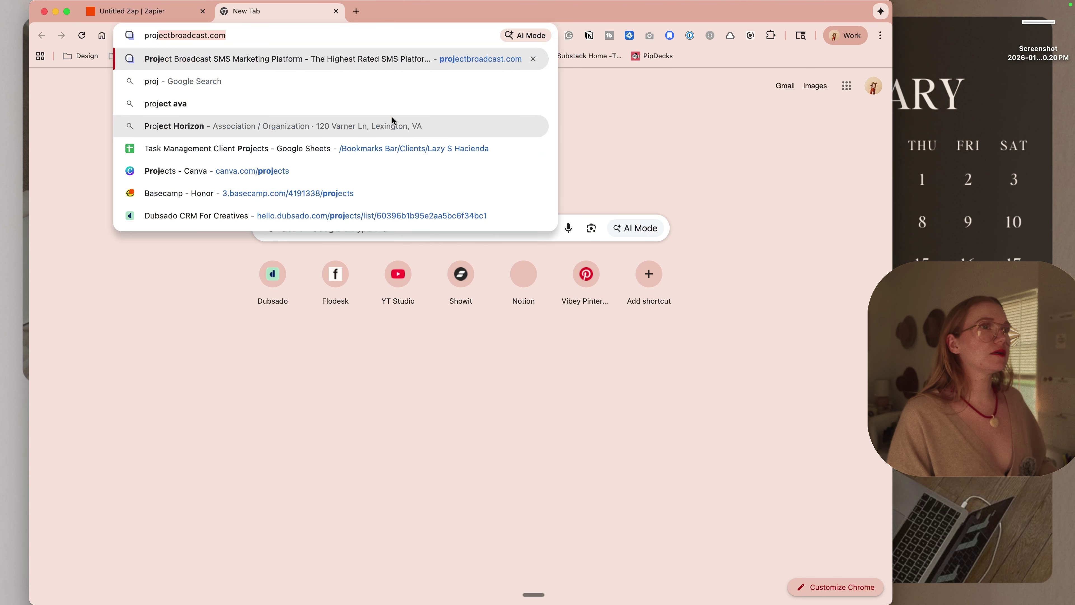
key(Return)
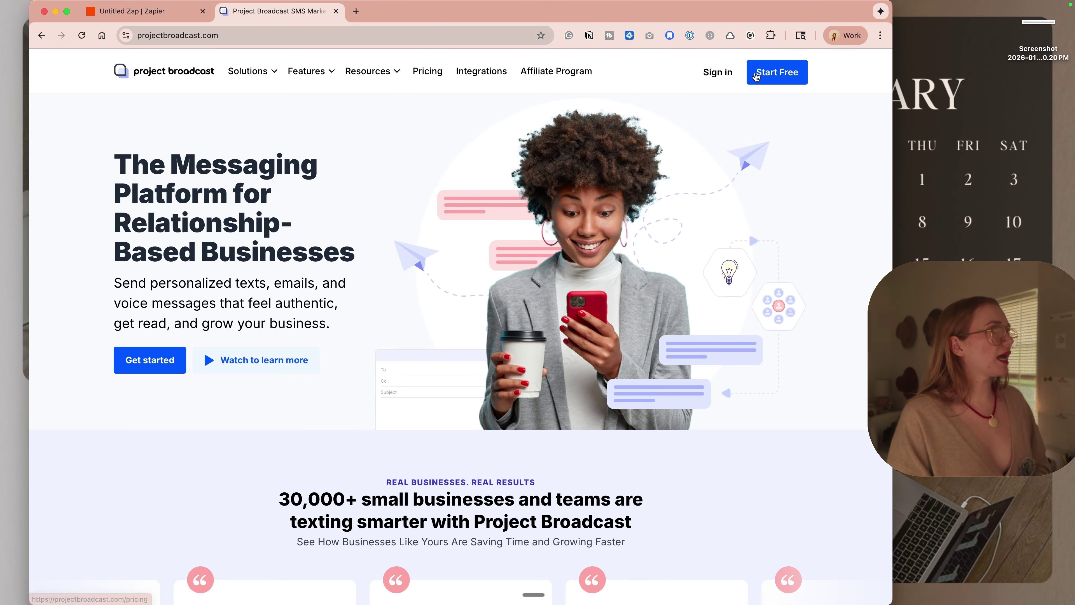
click(718, 76)
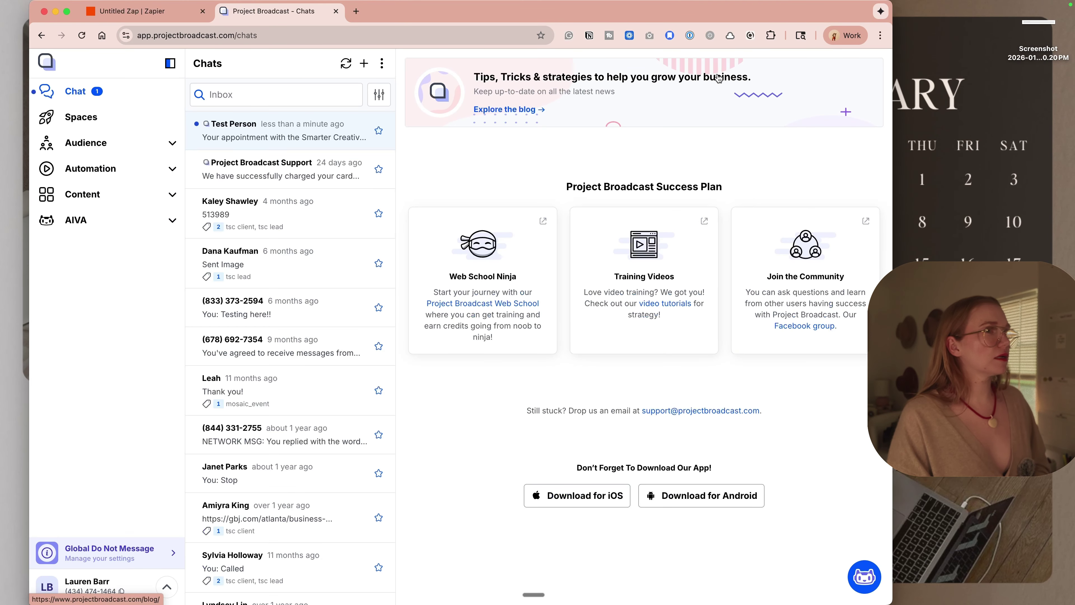
Step: Open the test contact's conversation and check the wording of the sent and received booking confirmation messages
click(258, 143)
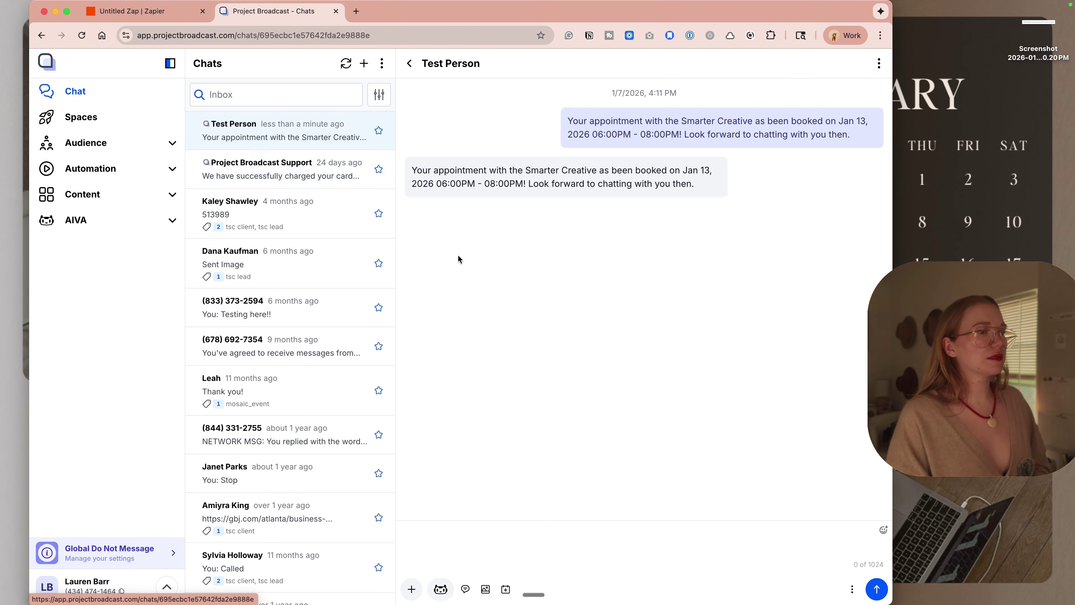
triple_click(532, 175)
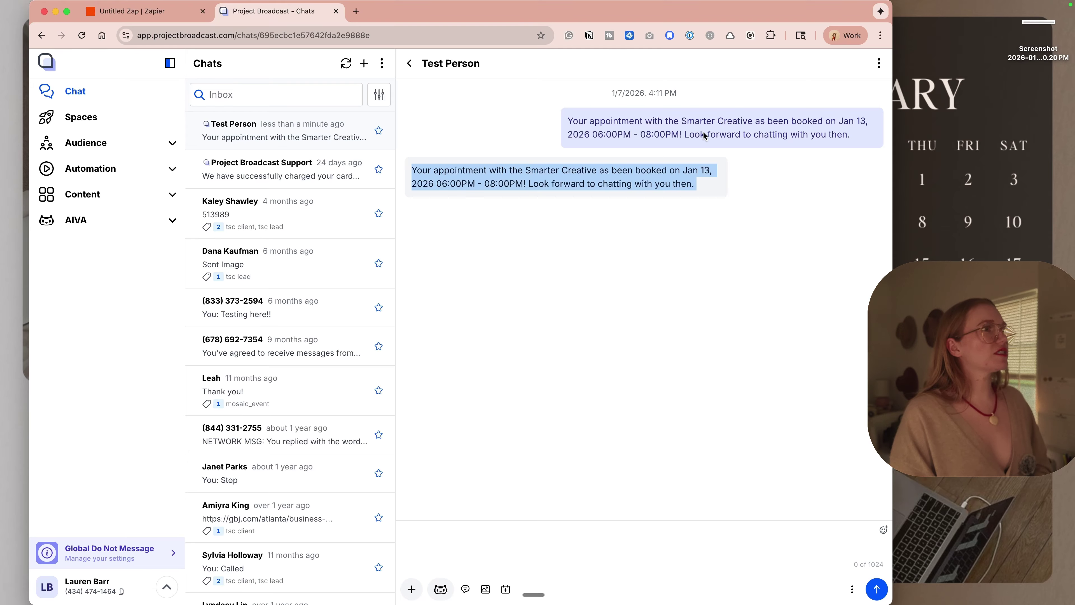
triple_click(757, 121)
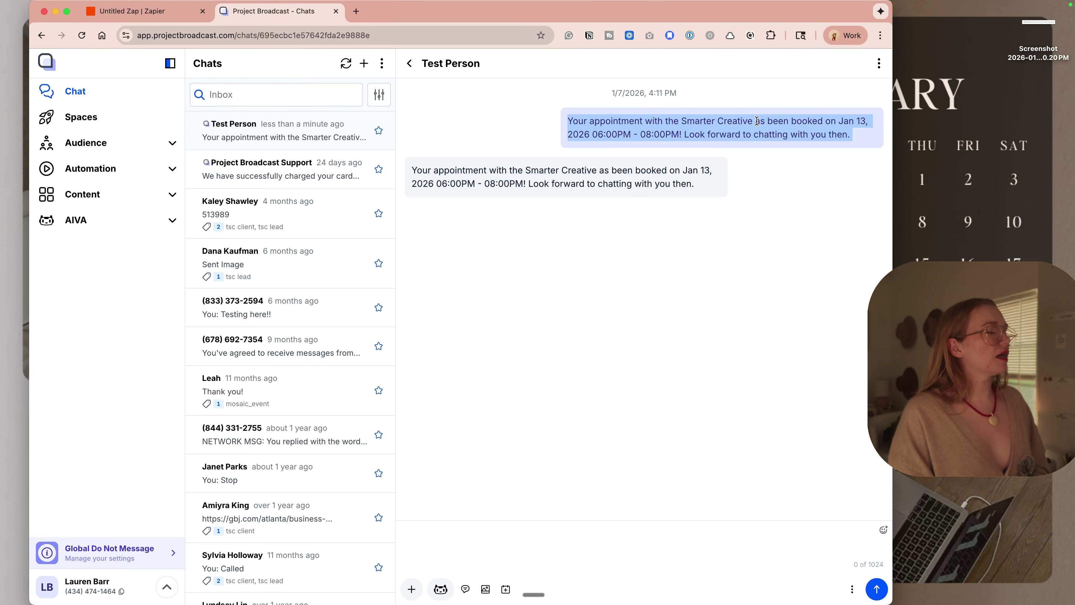
click(601, 137)
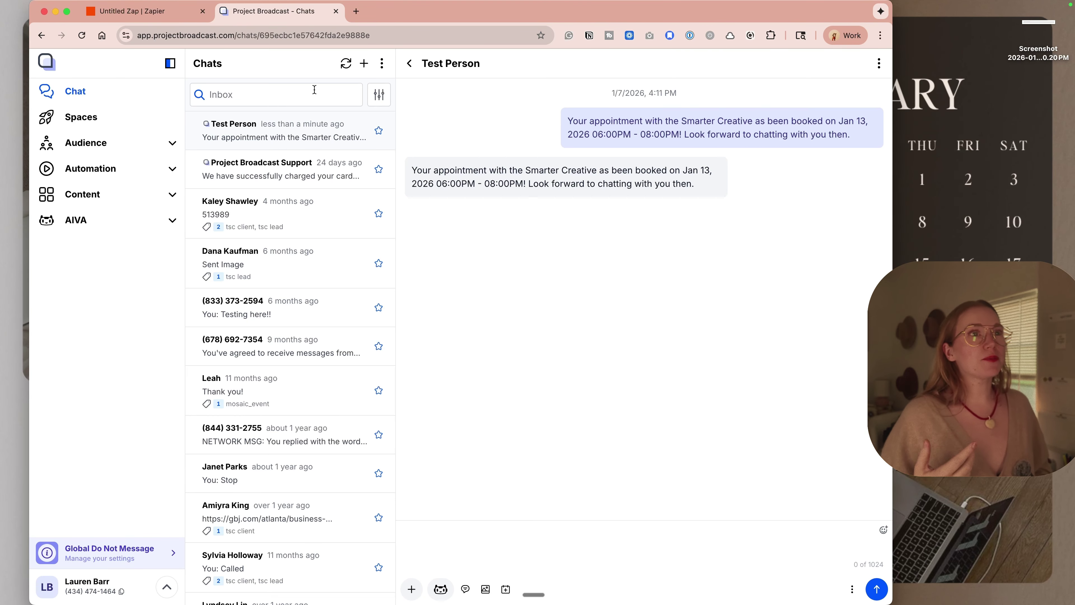
Step: Return to the Zapier editor, rename the Zap as "Dubsado Confirmation Text" and publish it
click(106, 12)
click(498, 62)
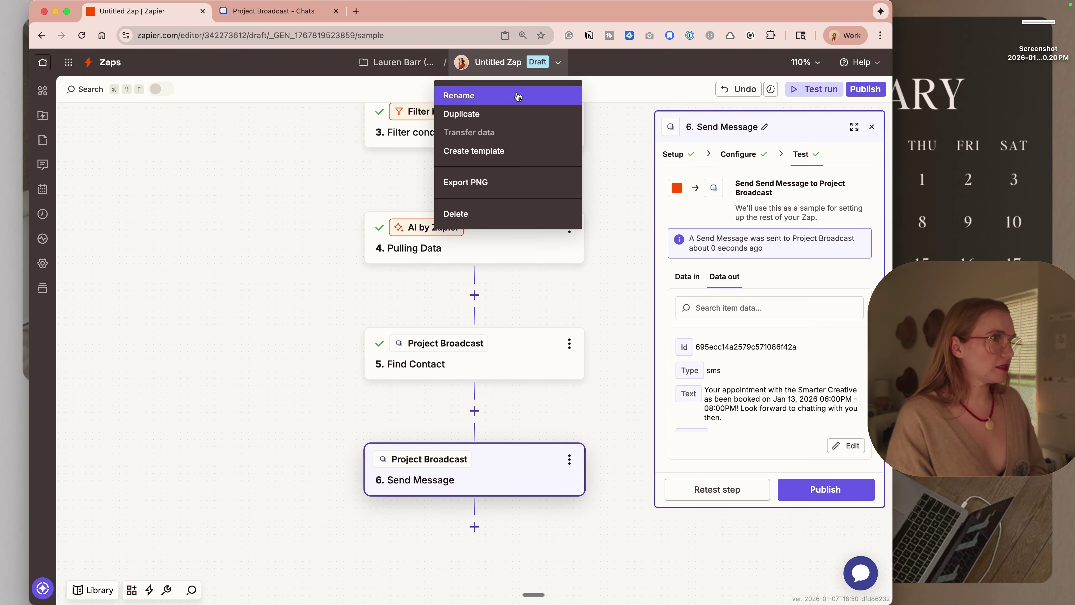
click(517, 96)
text(Dubsado)
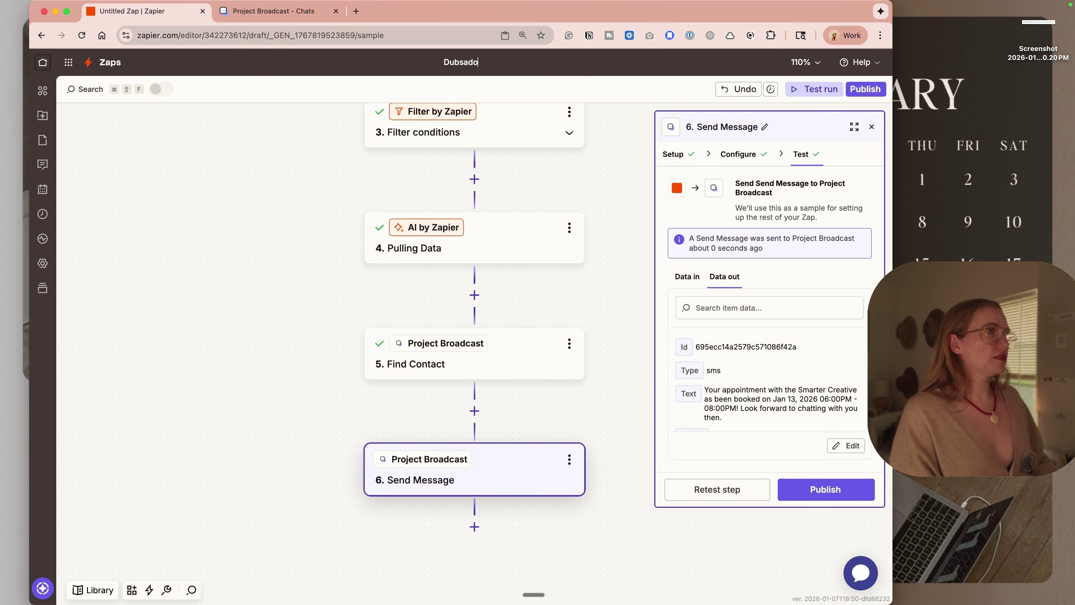
text( Confirmation Te)
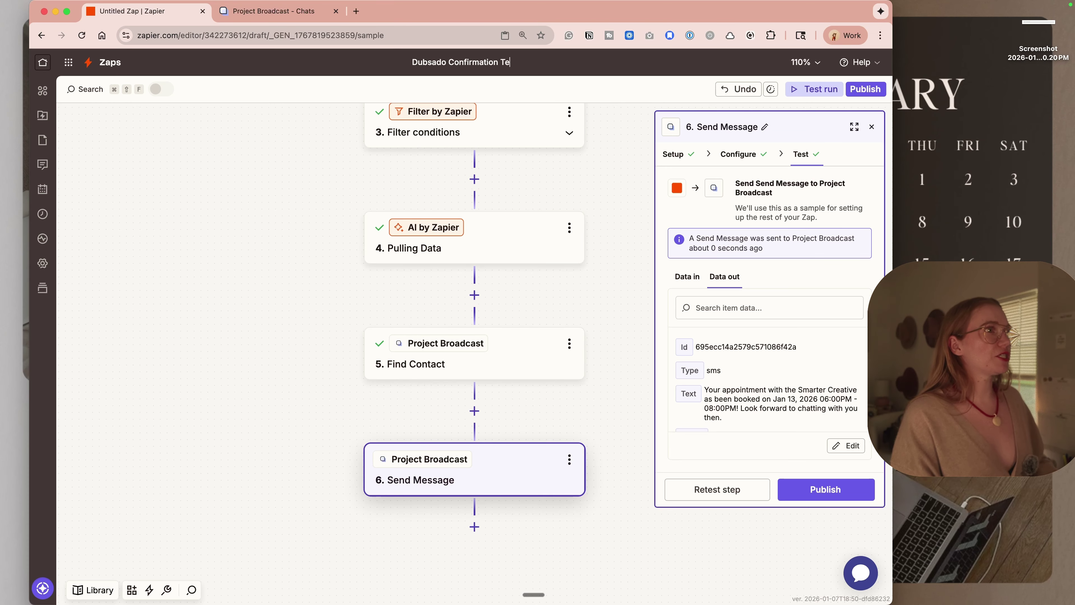
text(tx)
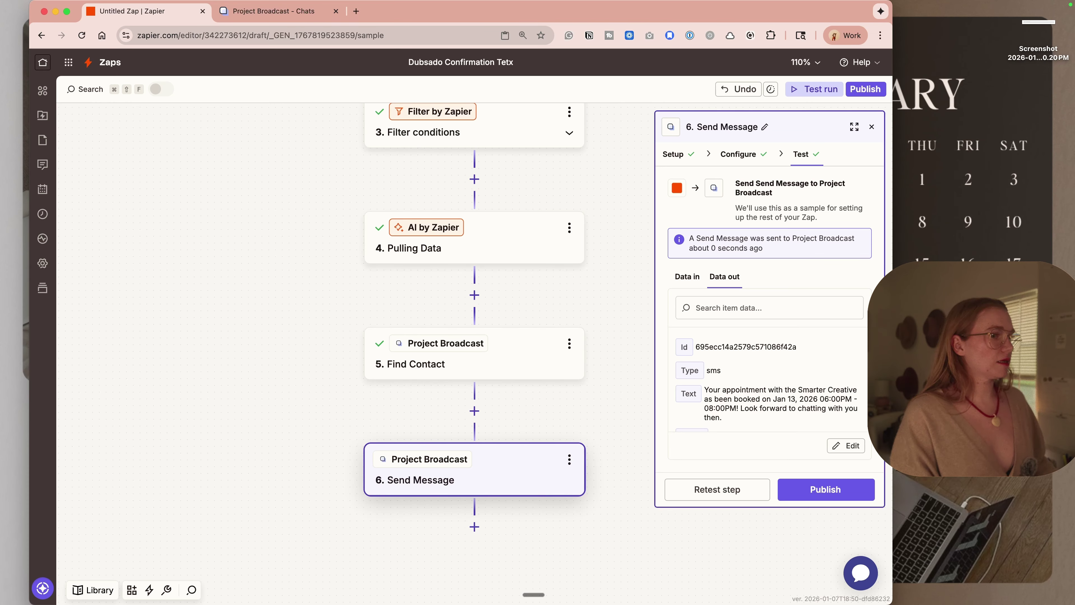
key(BackSpace)
key(BackSpace)
text(xt)
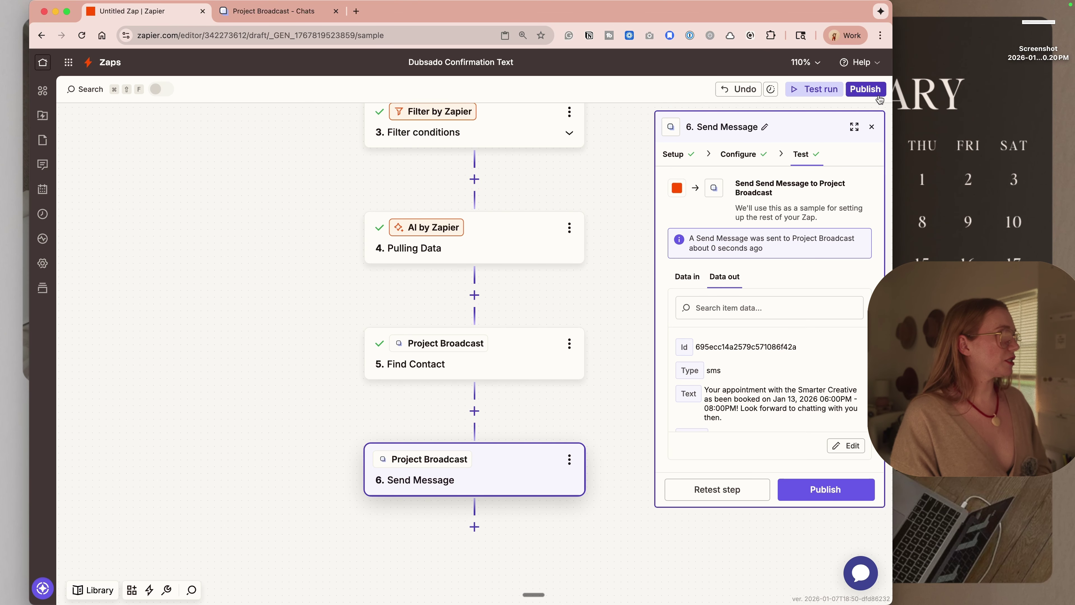
click(866, 89)
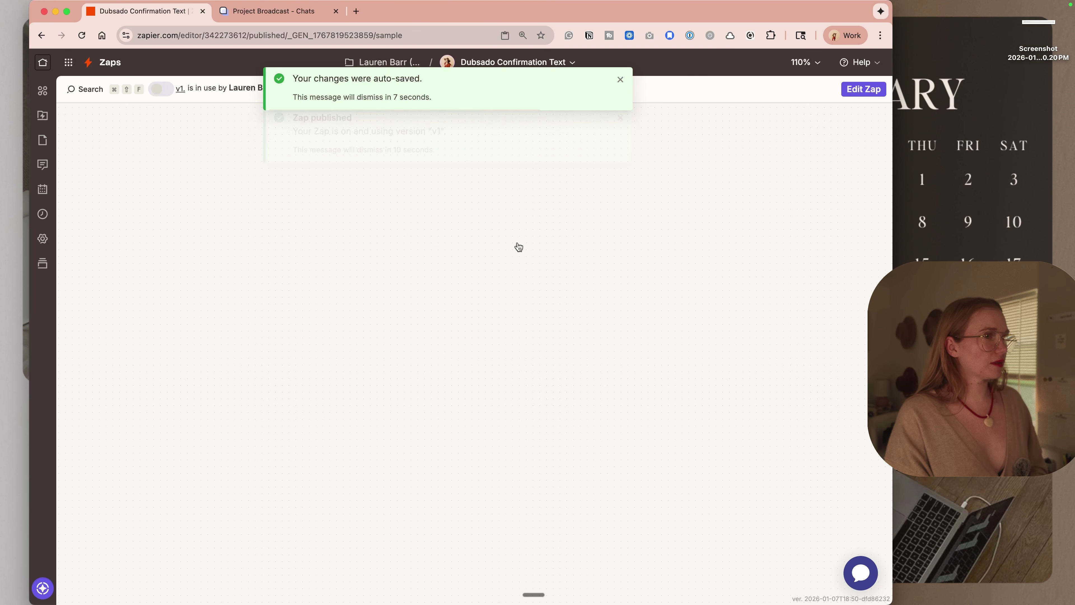
Step: Go to the personal folder that holds the Zap and create a new blank Zap from there
click(392, 62)
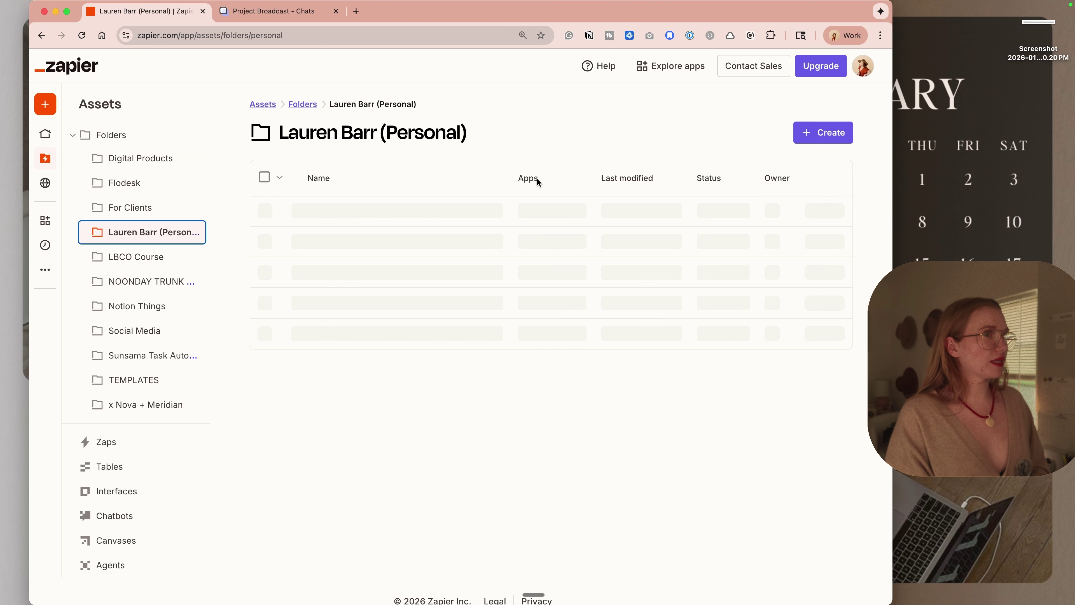
click(834, 138)
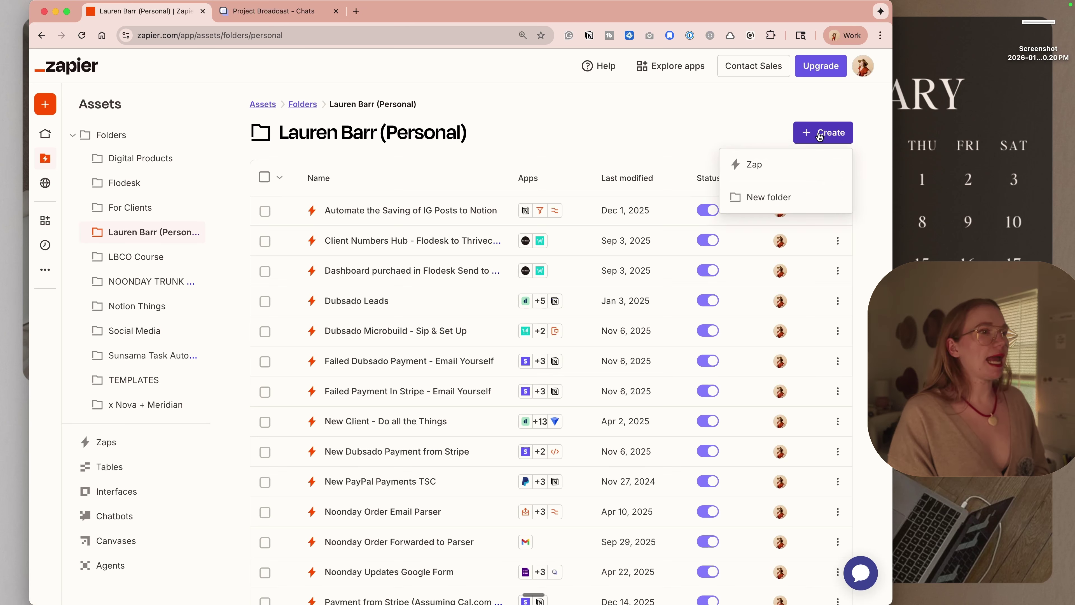
click(741, 166)
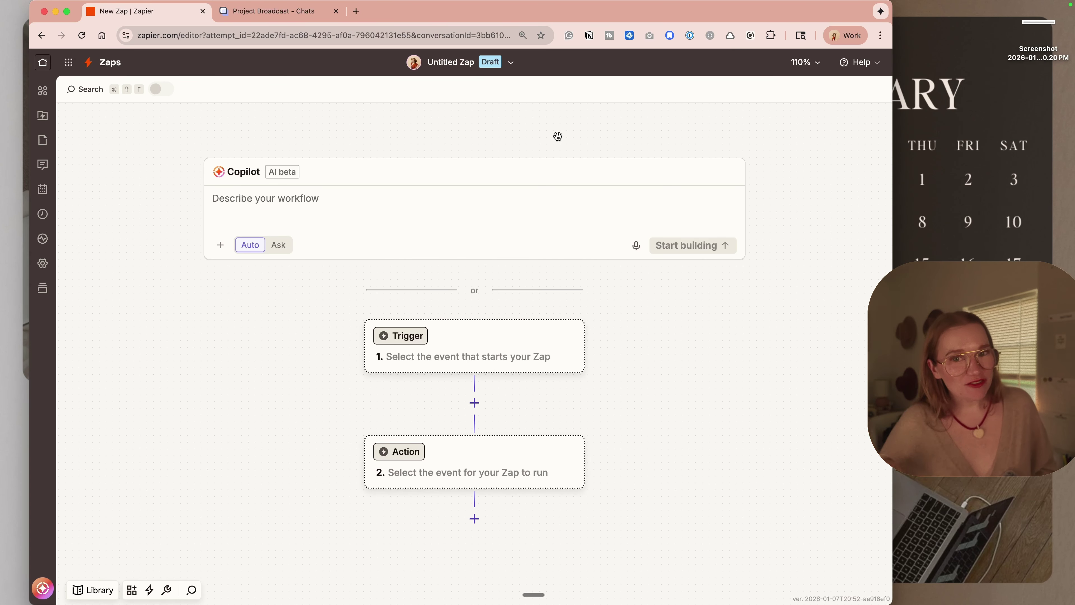
Step: Set up the Zap's trigger with Schedule by Zapier and the Every Day event, and proceed to its configuration
click(487, 338)
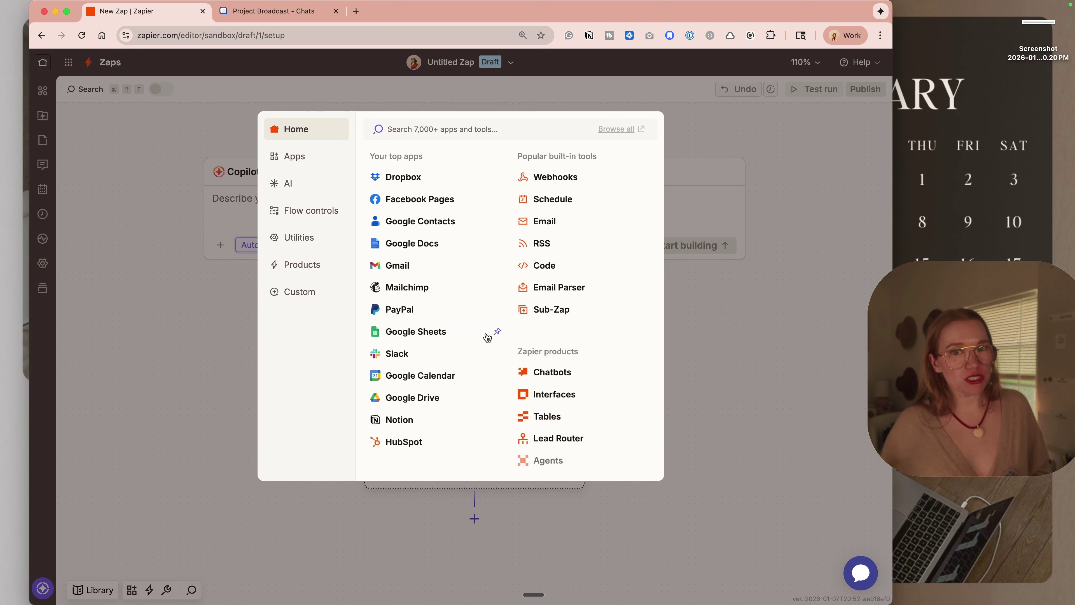
click(561, 204)
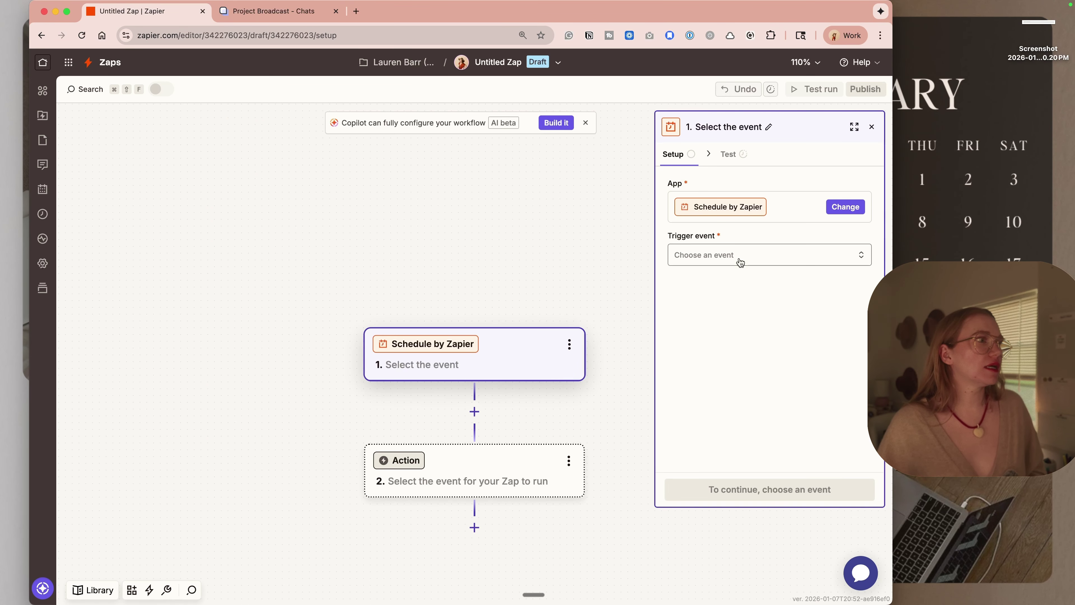
click(740, 258)
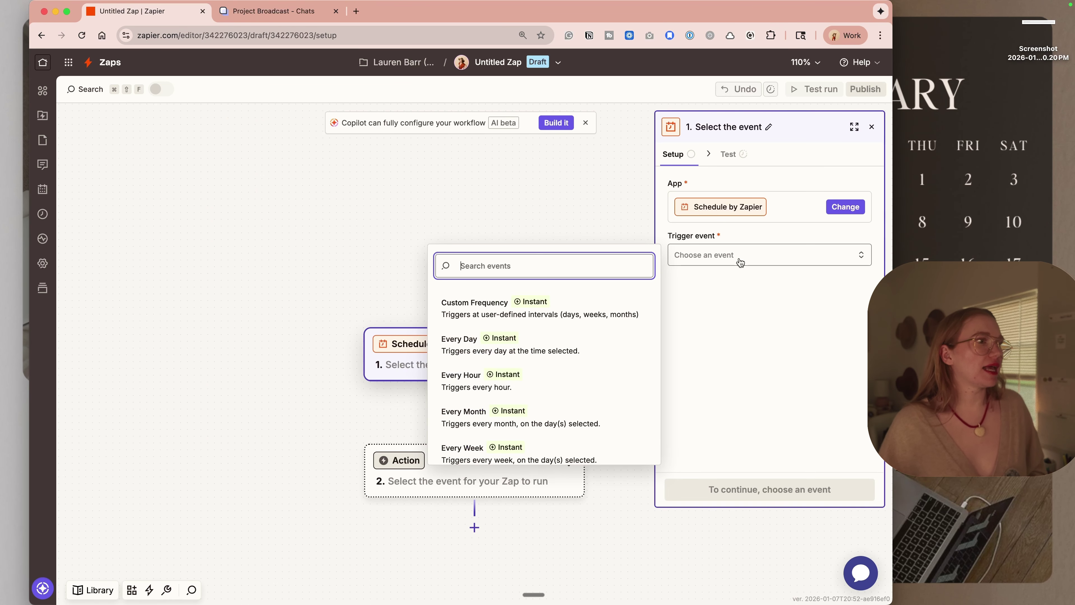
click(554, 338)
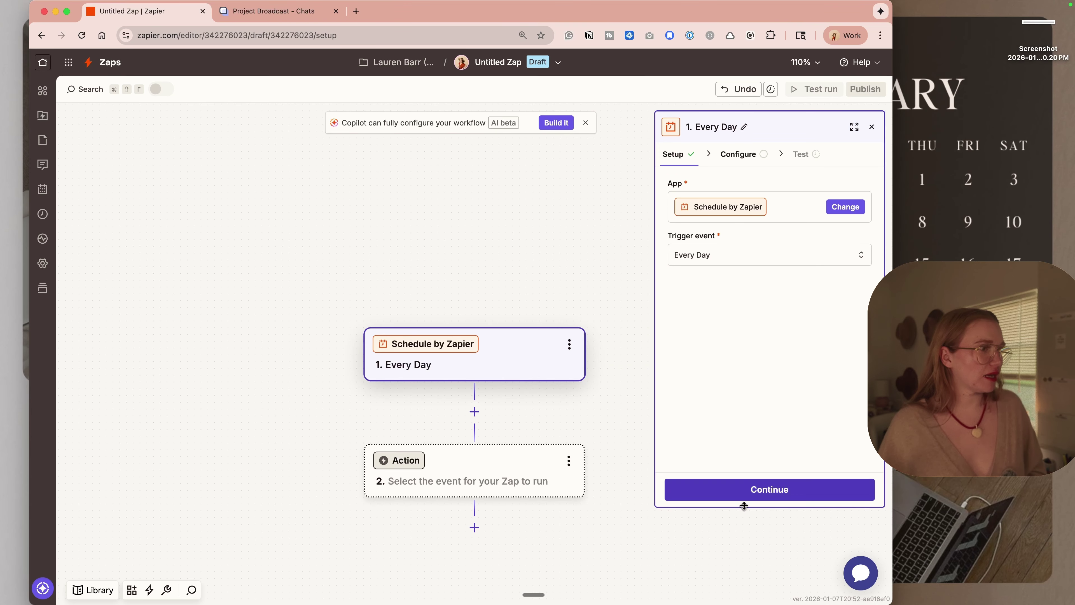
click(745, 489)
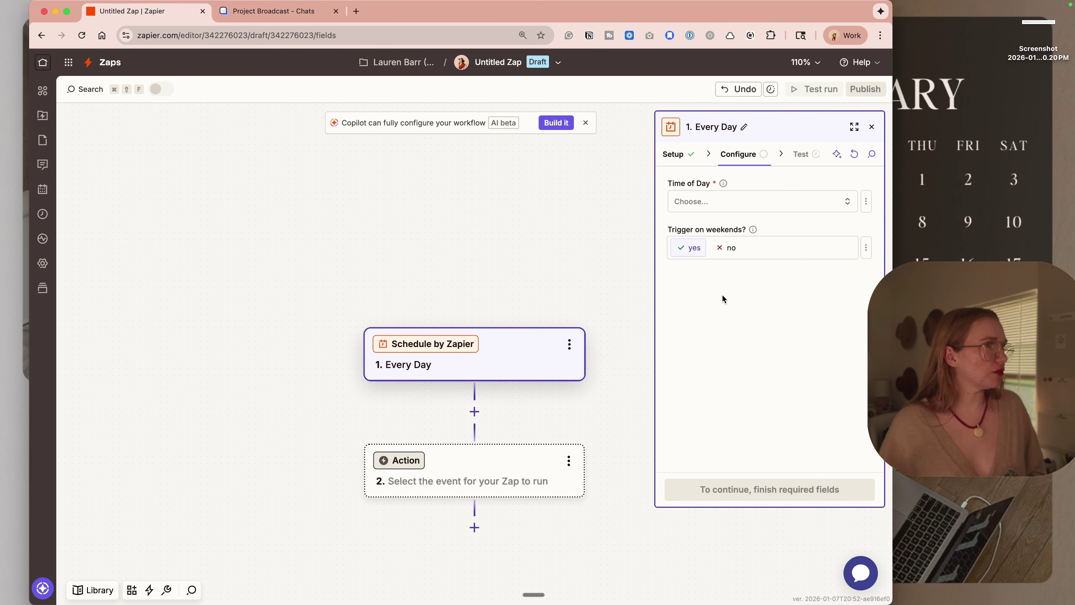
Step: Set the daily trigger's time of day to 8:30 AM
click(719, 204)
scroll(532, 311, down, 20)
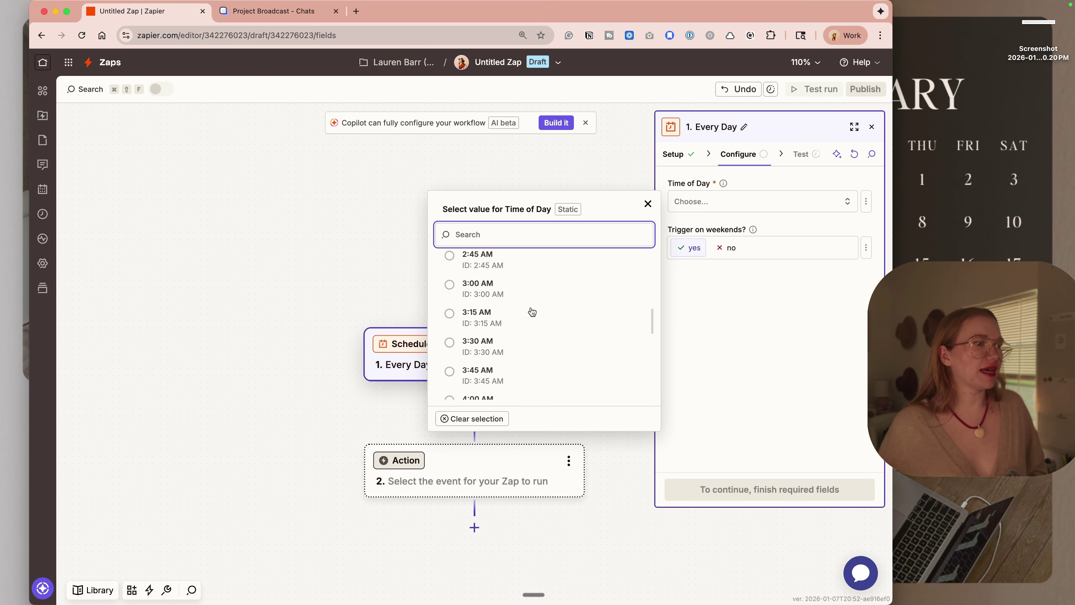
scroll(532, 312, down, 3)
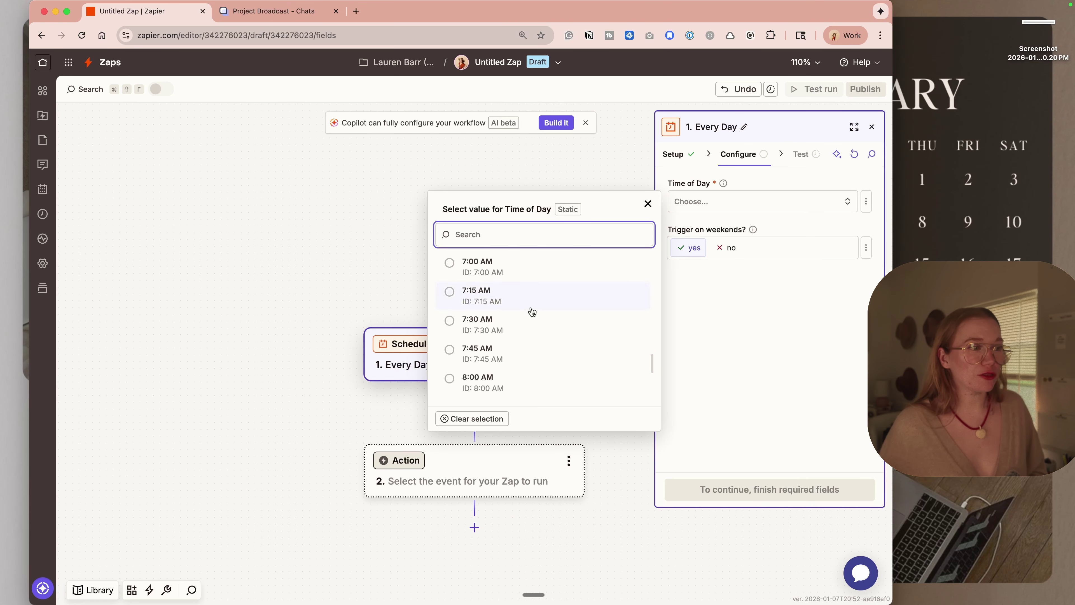
click(524, 350)
Step: Set the daily trigger's time of day to 9:00 AM
click(733, 202)
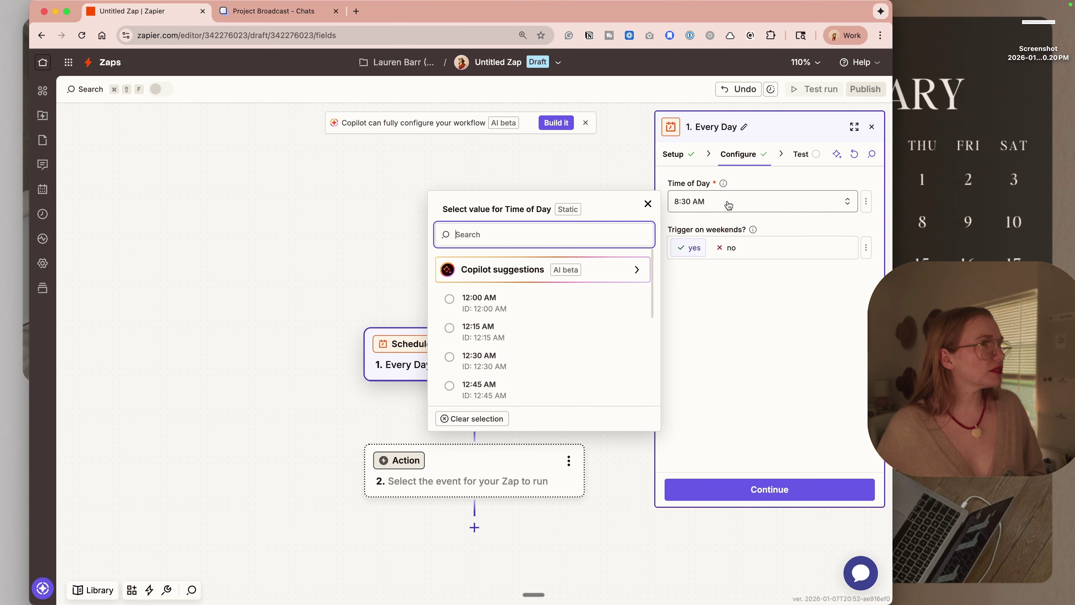
scroll(563, 349, down, 2)
scroll(563, 350, down, 10)
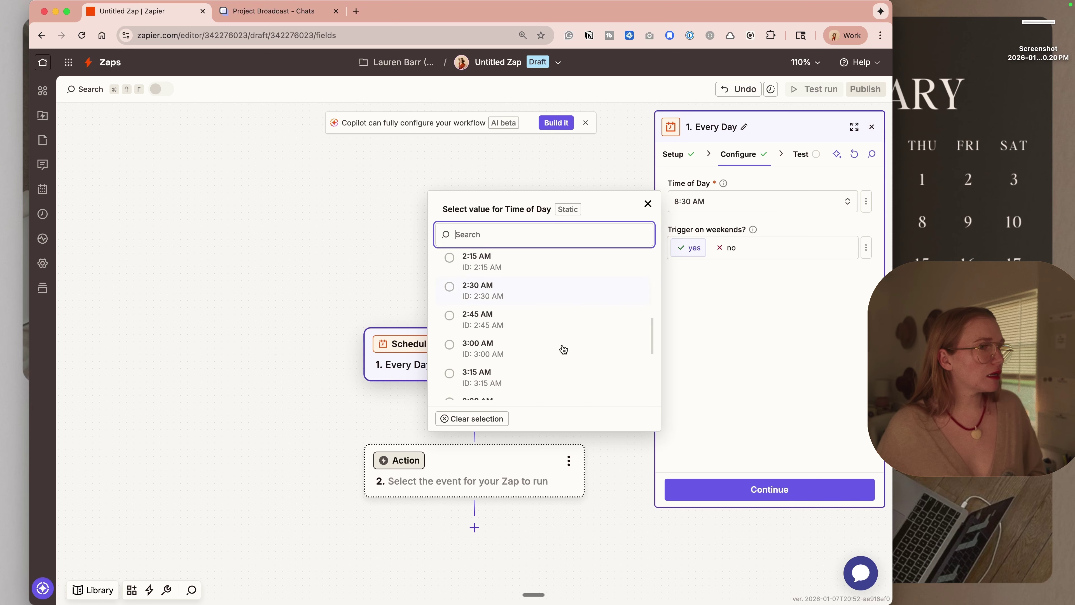
scroll(563, 350, down, 10)
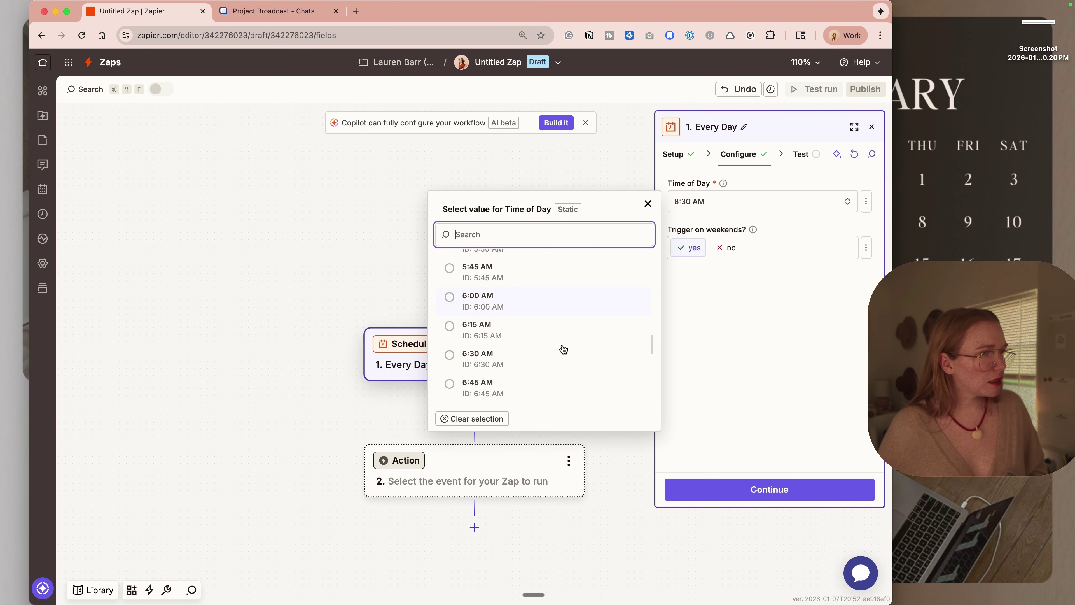
scroll(563, 349, down, 4)
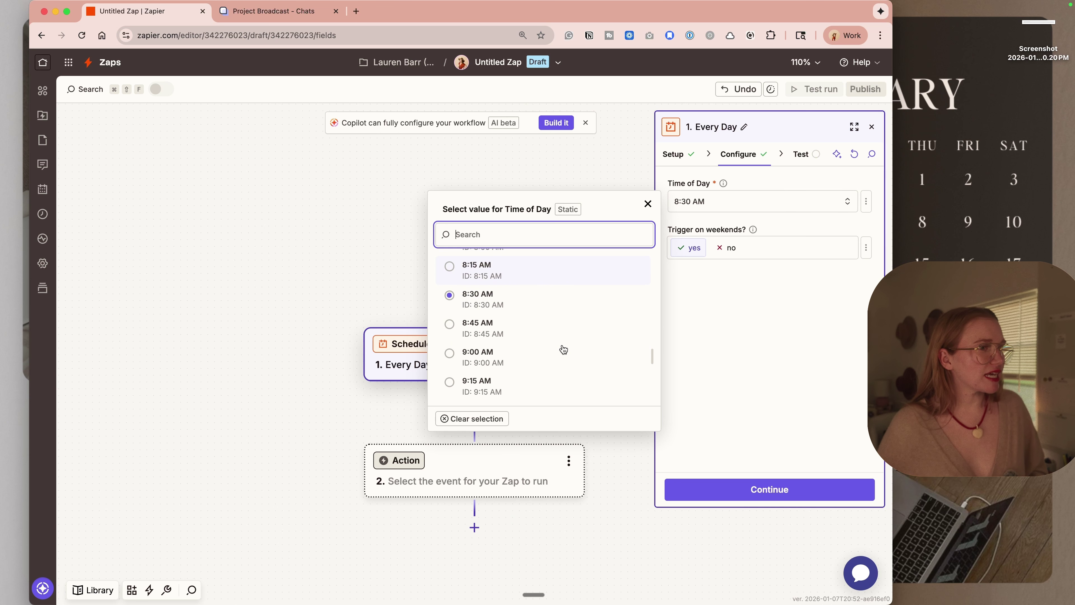
click(563, 349)
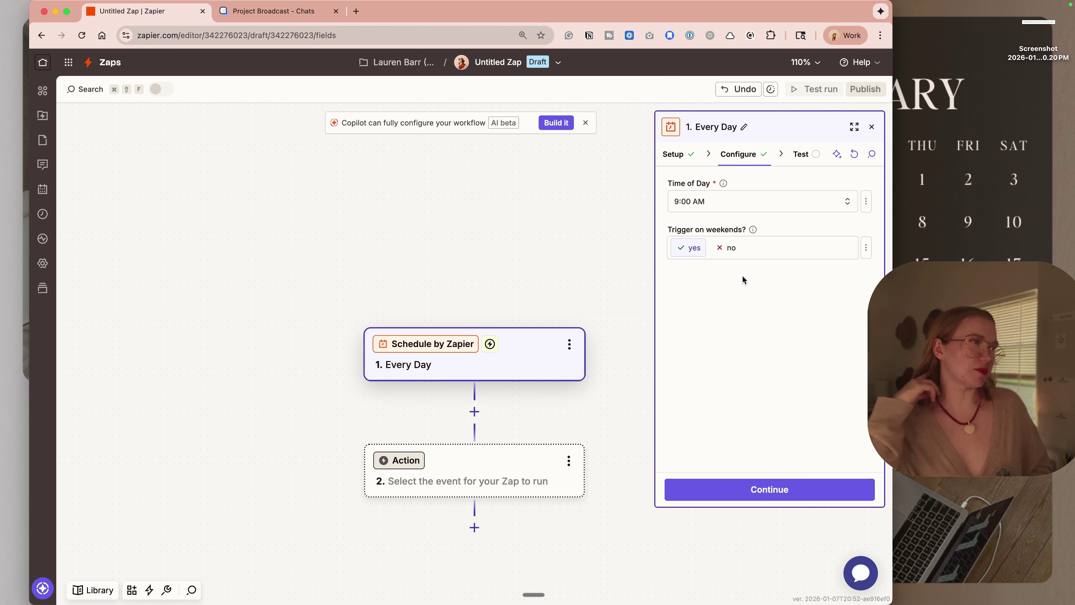
Step: Disable triggering on weekends and test the daily trigger to pull a sample record
click(726, 248)
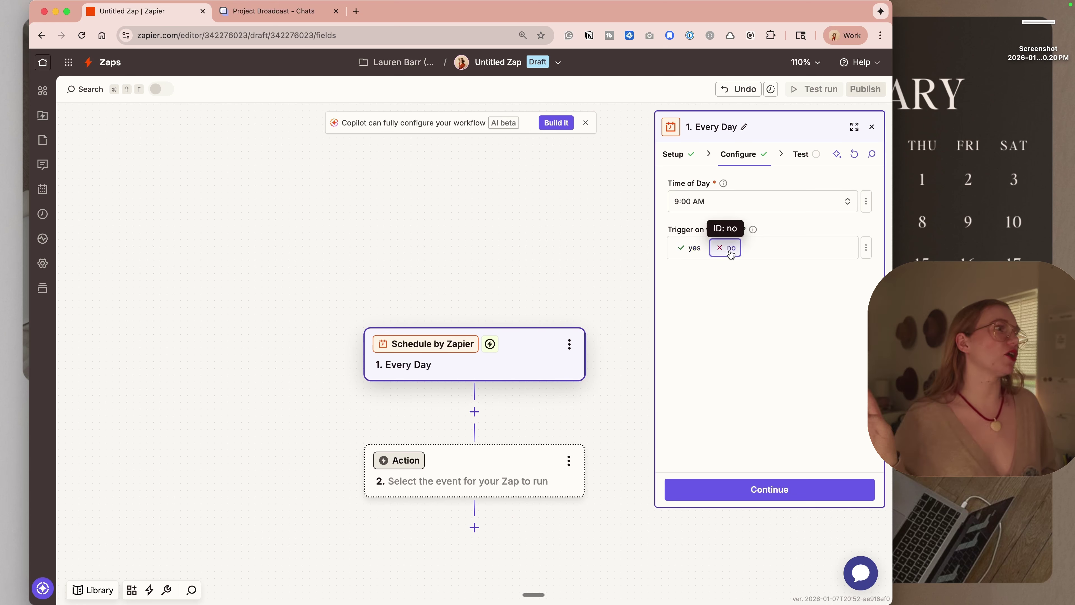
click(769, 491)
click(768, 488)
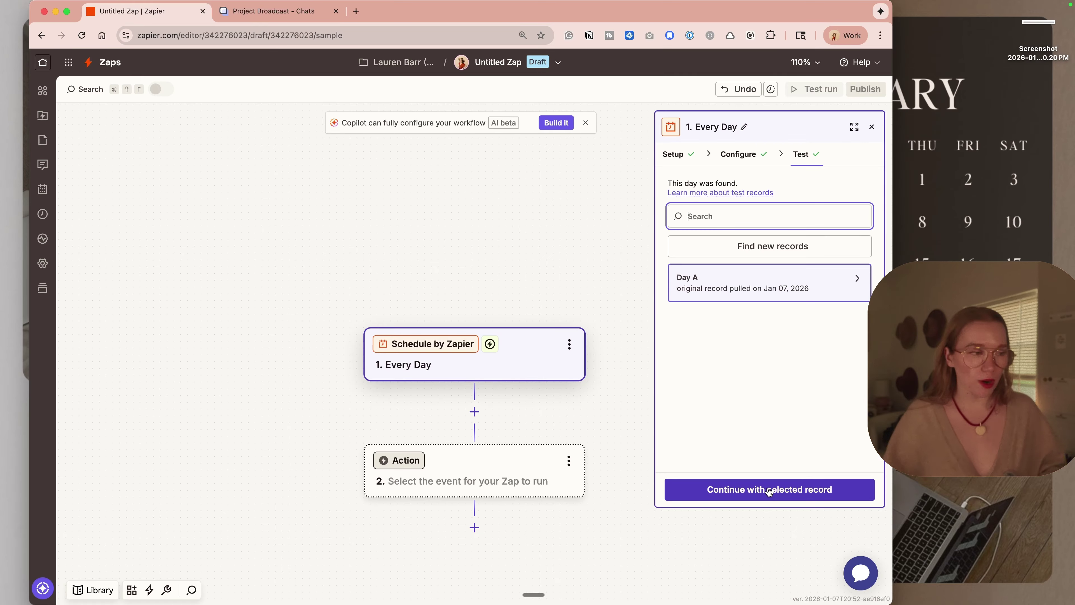
Step: Add a Looping by Zapier step directly after the trigger with the Create Loop From Line Items event
click(474, 412)
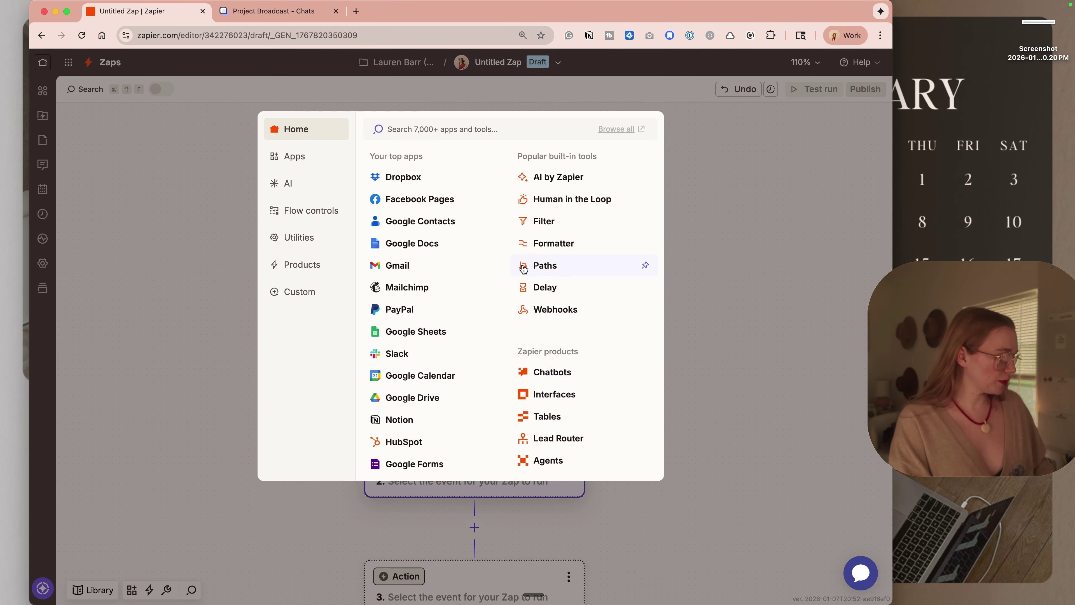
text(l)
key(BackSpace)
text(loo)
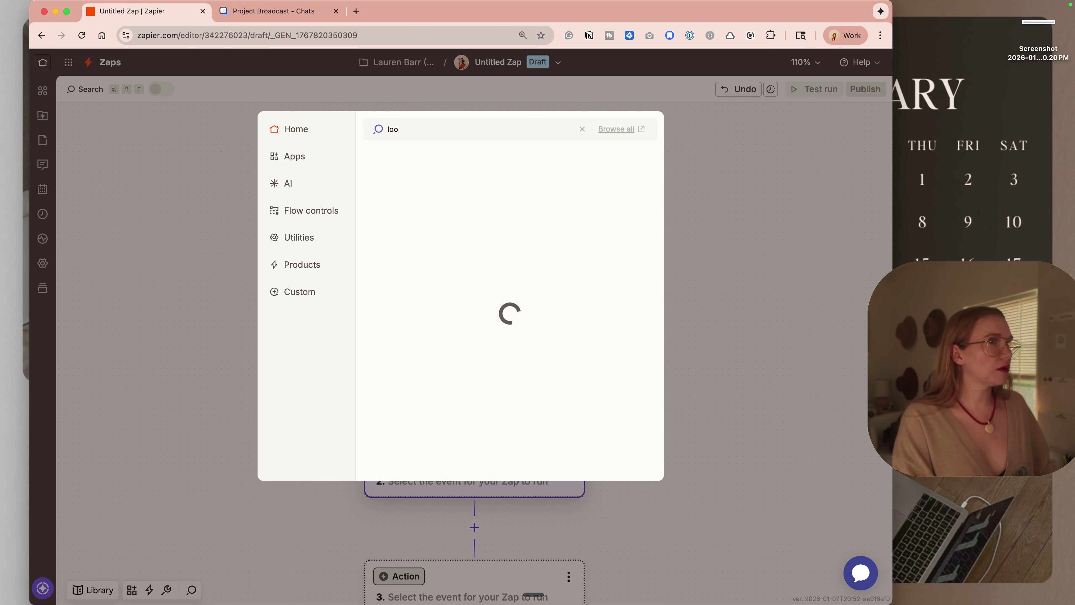
click(423, 156)
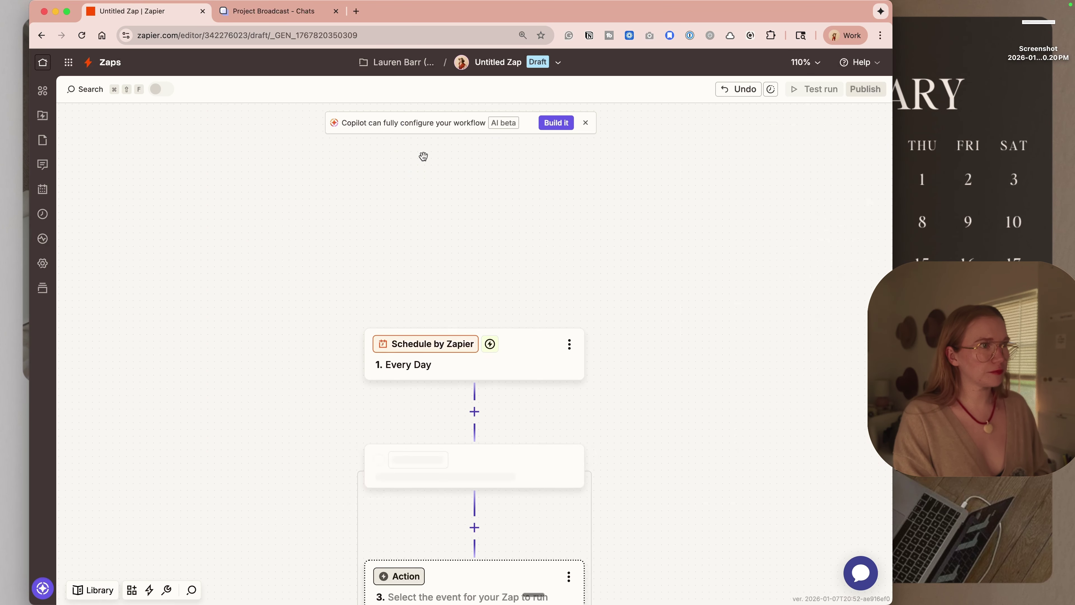
click(747, 255)
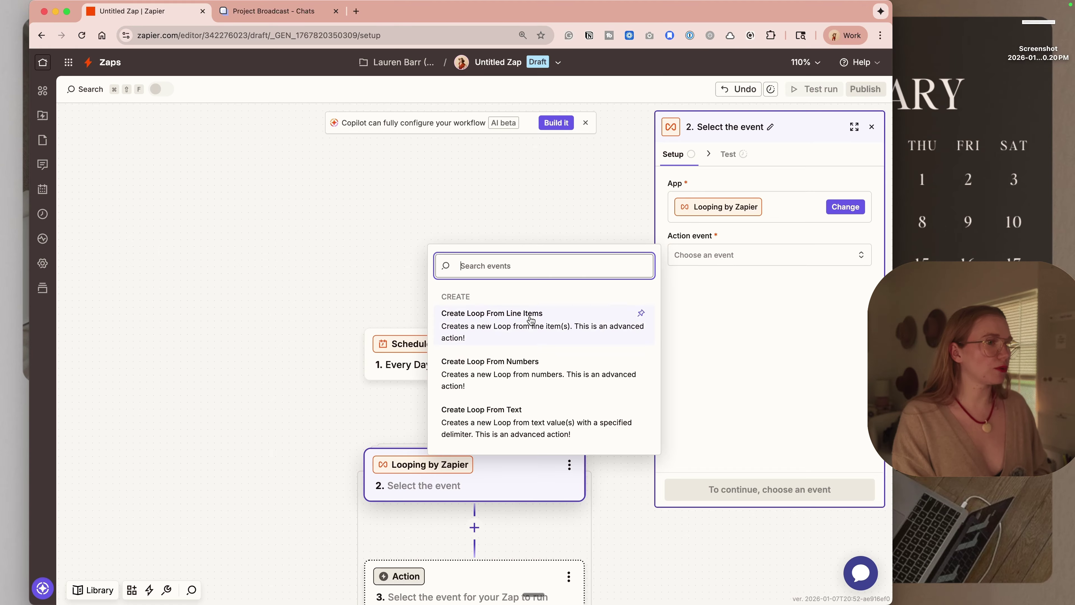
click(471, 346)
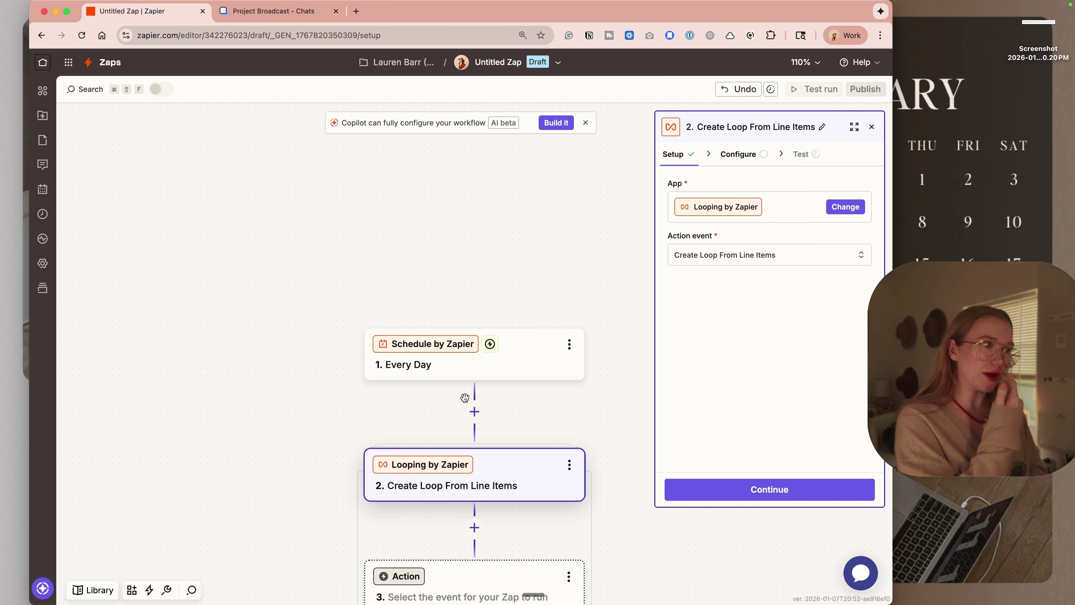
Step: Insert a Google Calendar step between the trigger and the loop with the Find Events action
click(473, 412)
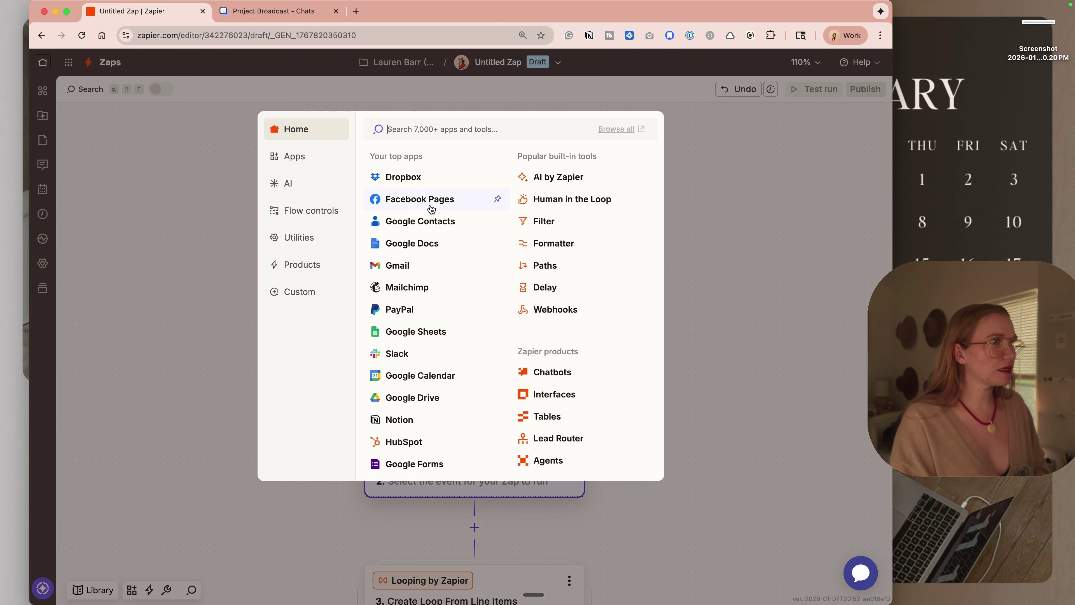
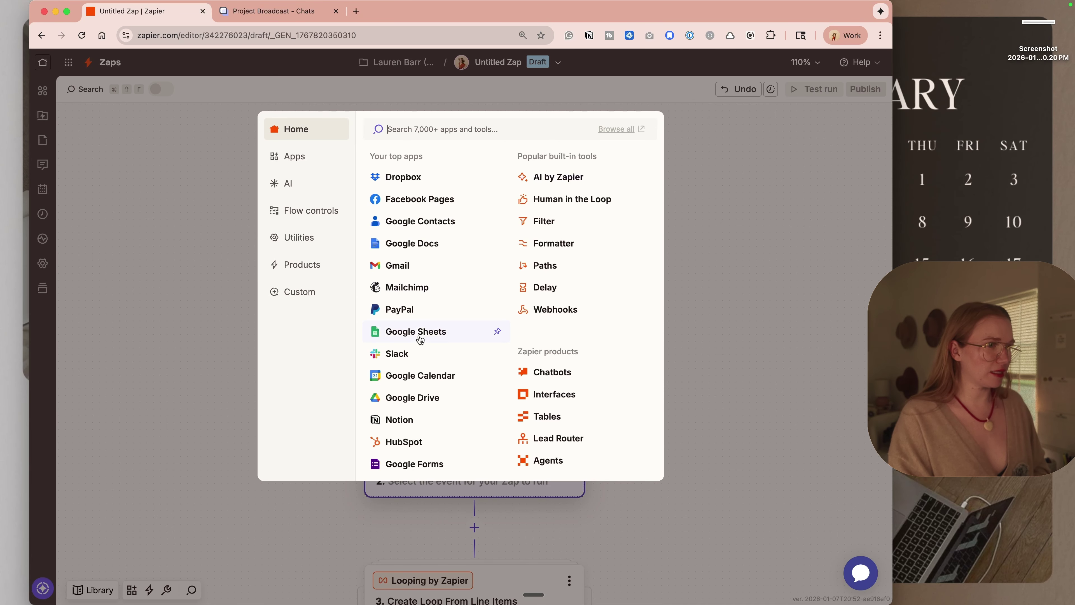
click(417, 376)
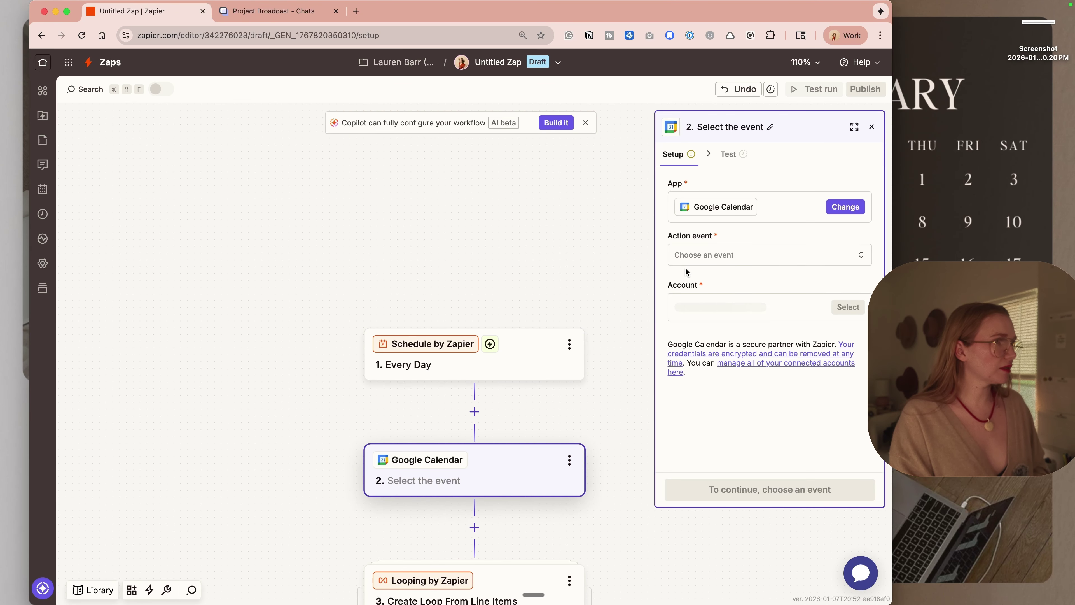
click(710, 250)
scroll(534, 381, down, 5)
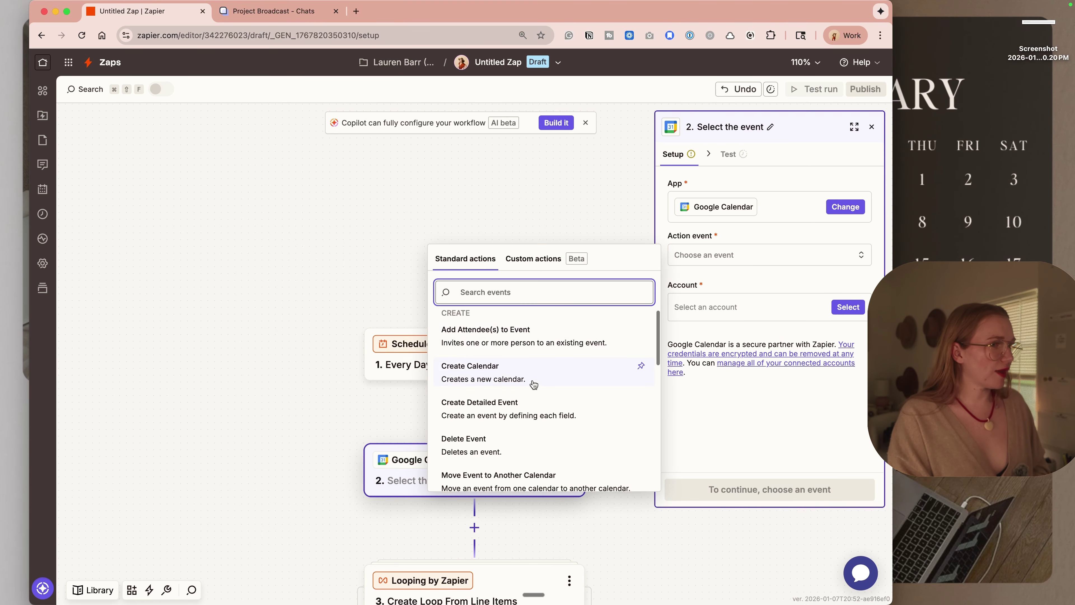
scroll(533, 383, down, 4)
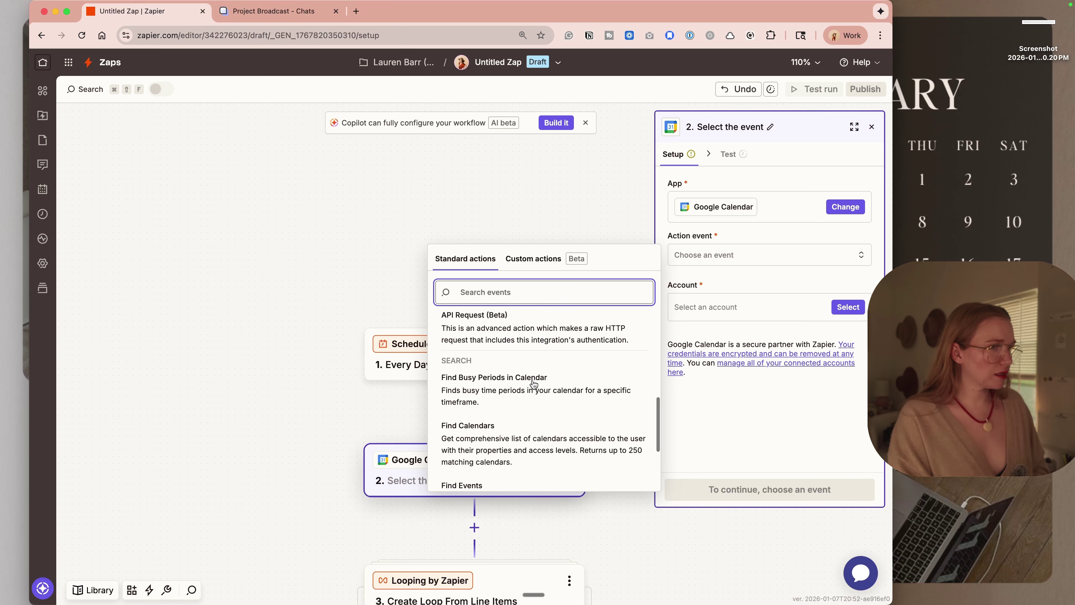
scroll(533, 383, down, 2)
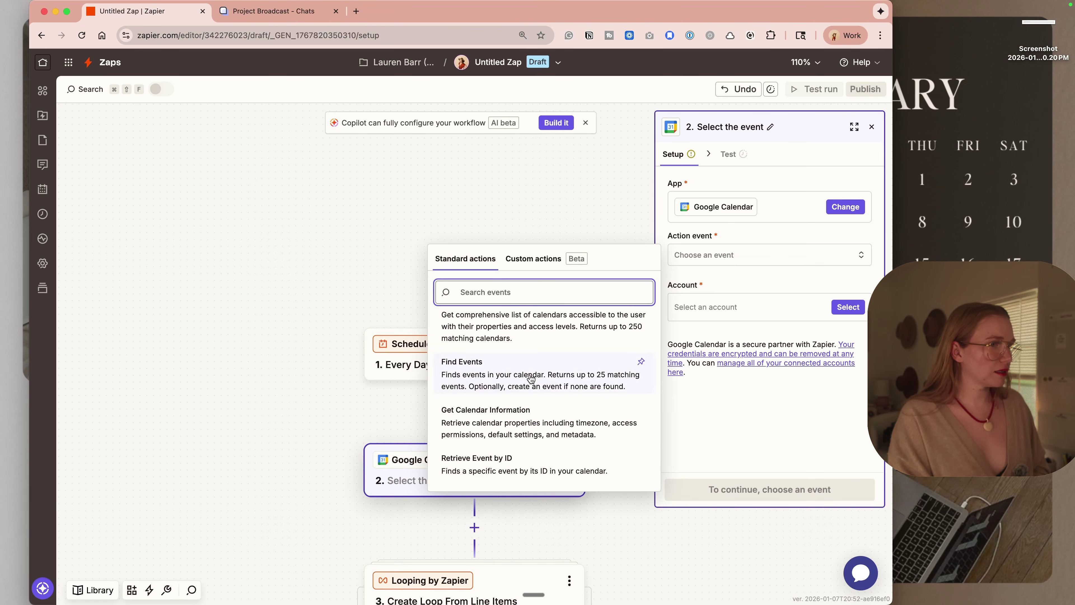
click(531, 379)
Step: Assign the Smarter Creative Google Calendar account to the Find Events step and proceed to its configuration
click(726, 316)
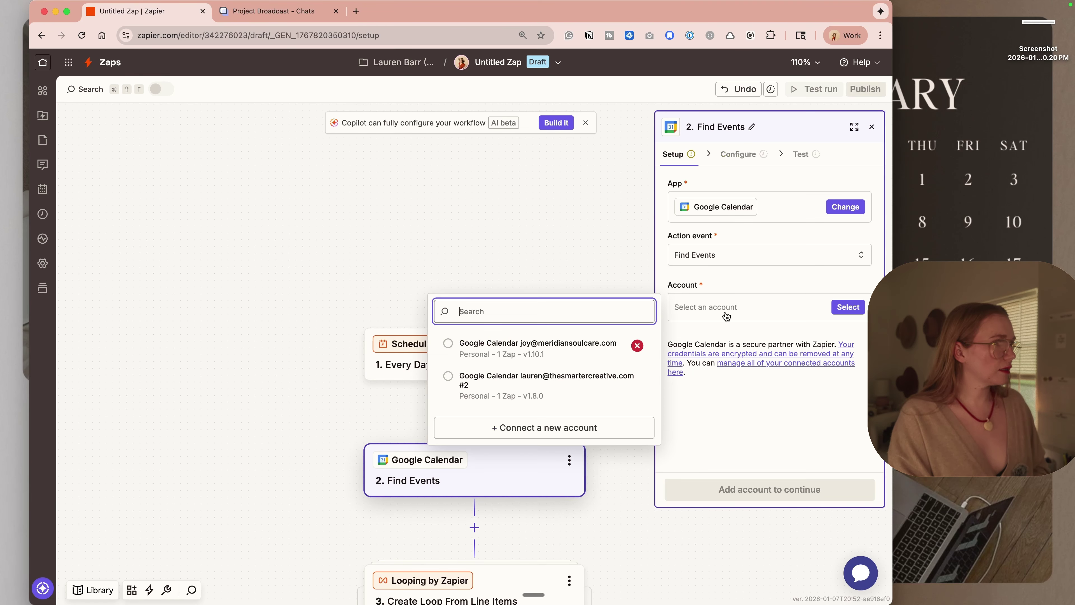
click(549, 391)
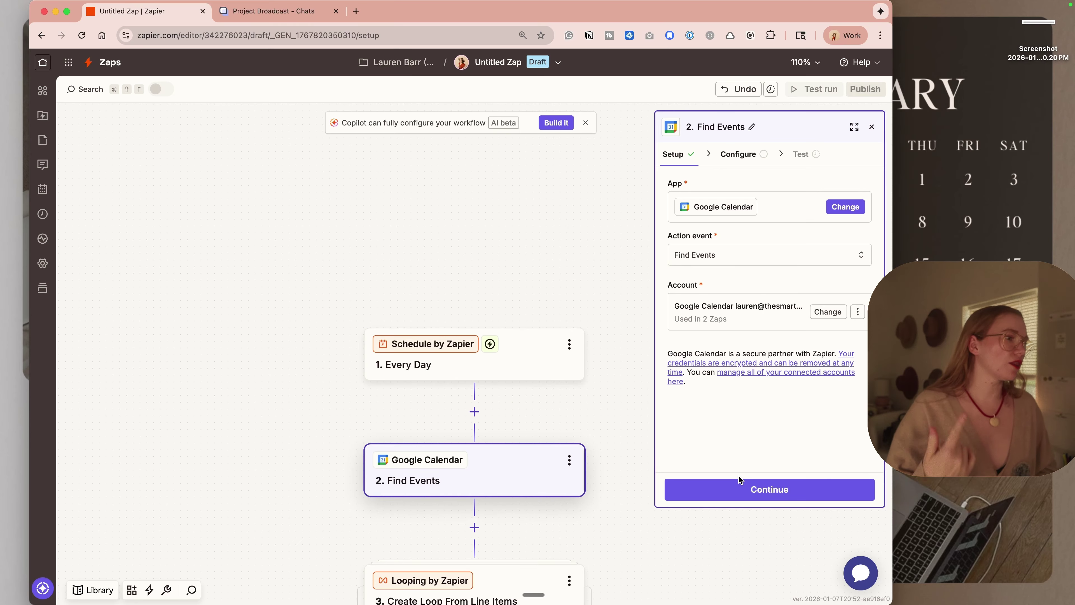
click(741, 487)
Step: Insert a Formatter by Zapier step between the trigger and Find Events with the Date / Time event, and proceed to its configuration
click(474, 412)
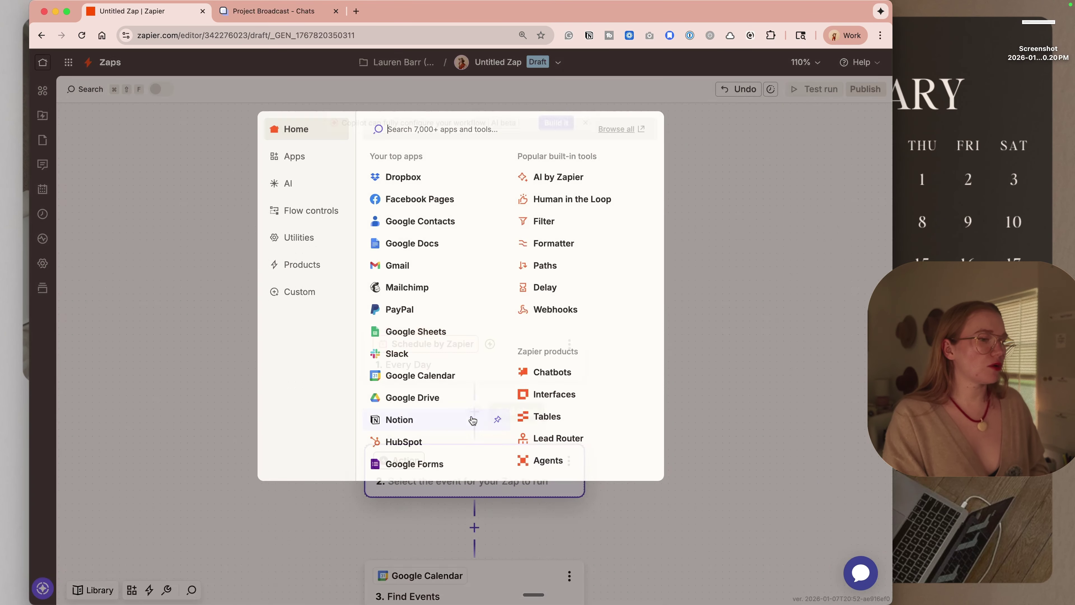
click(551, 244)
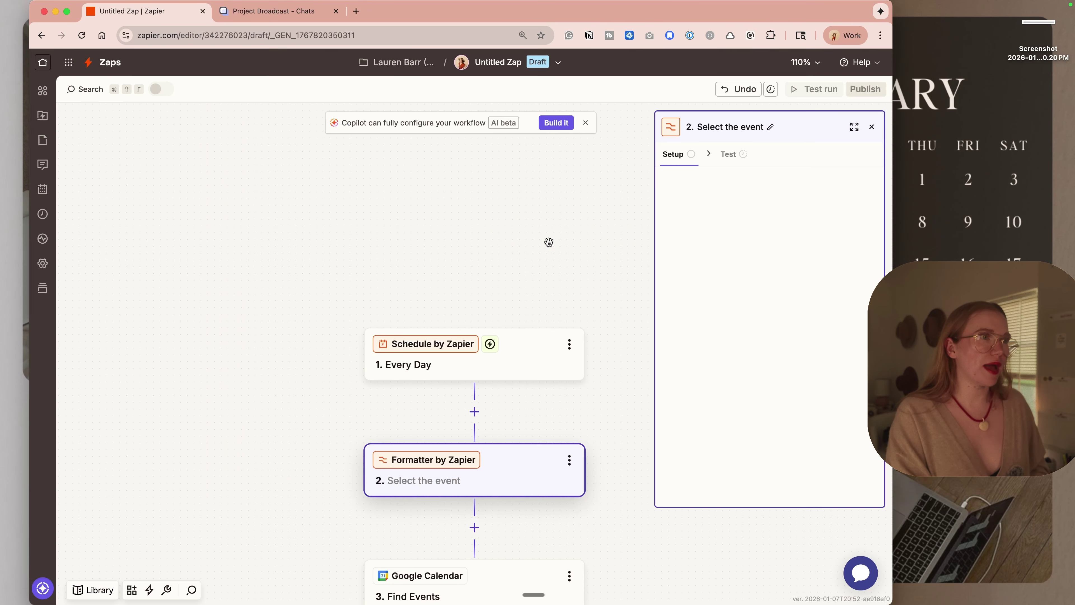
click(730, 255)
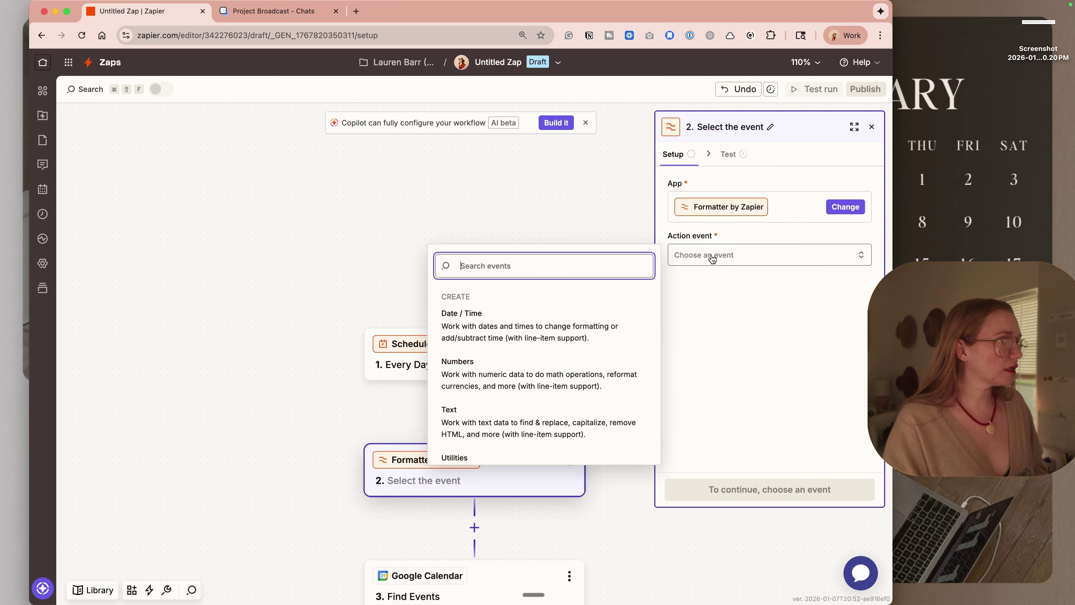
click(516, 324)
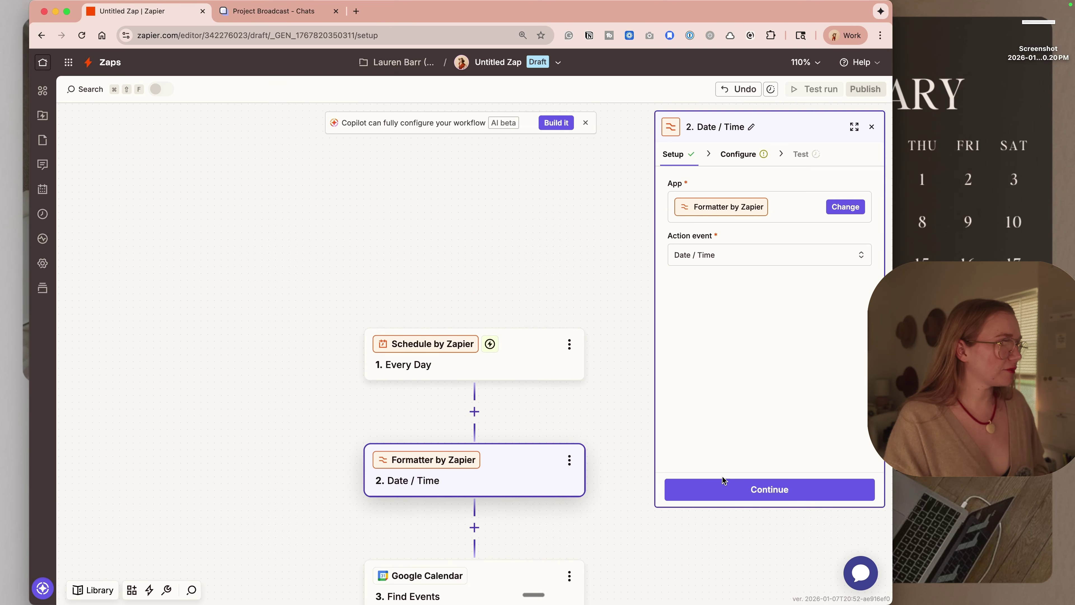
click(724, 489)
Step: Configure the Date / Time step with the Format transform, the input "today" and the output format MMMM DD YYYY
click(742, 200)
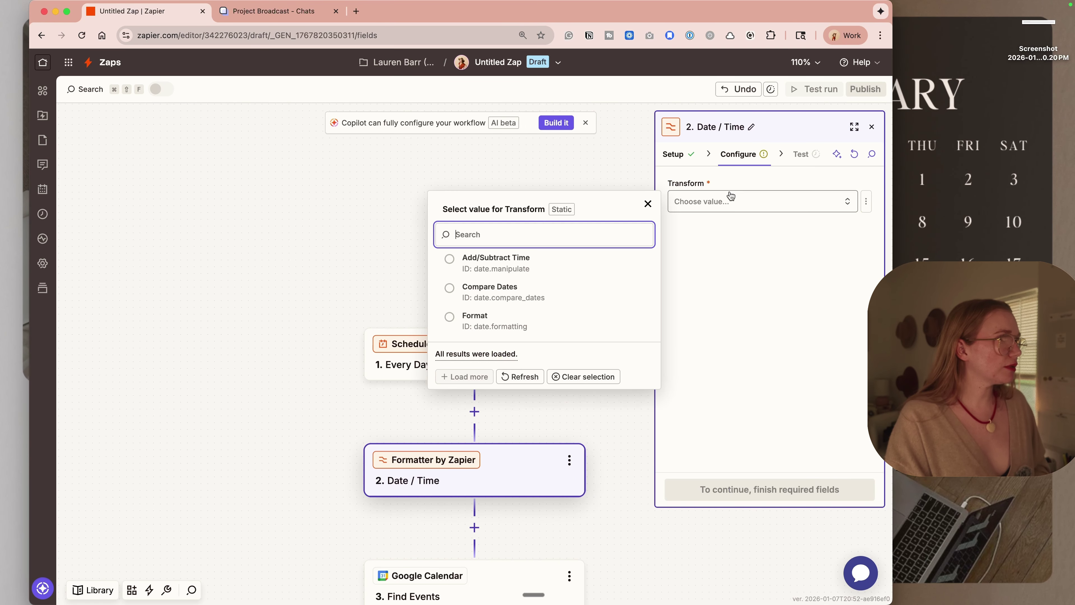
click(503, 322)
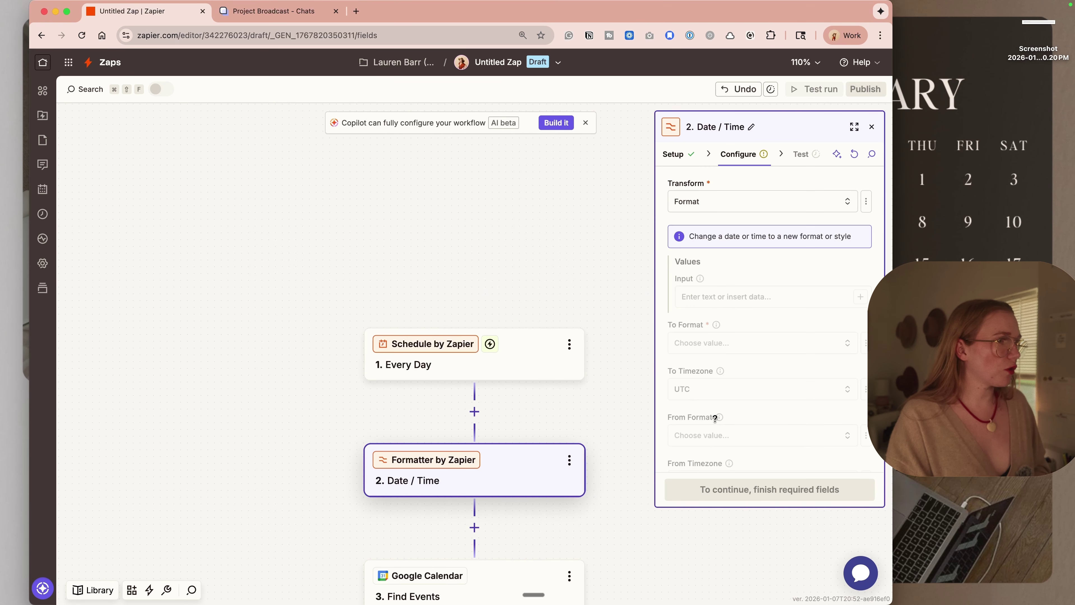
click(723, 297)
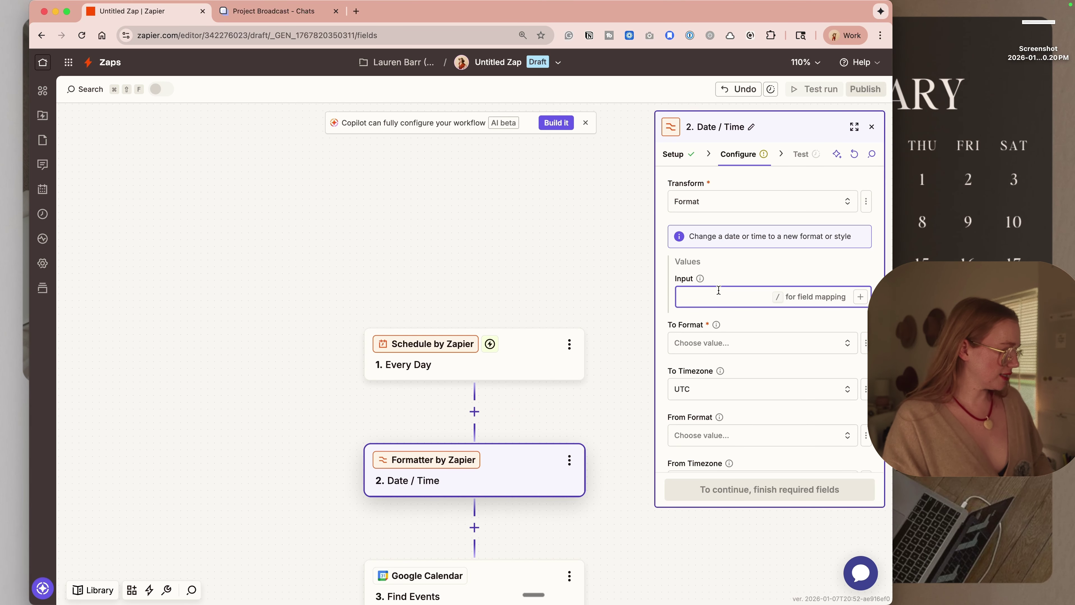
text(today)
click(722, 342)
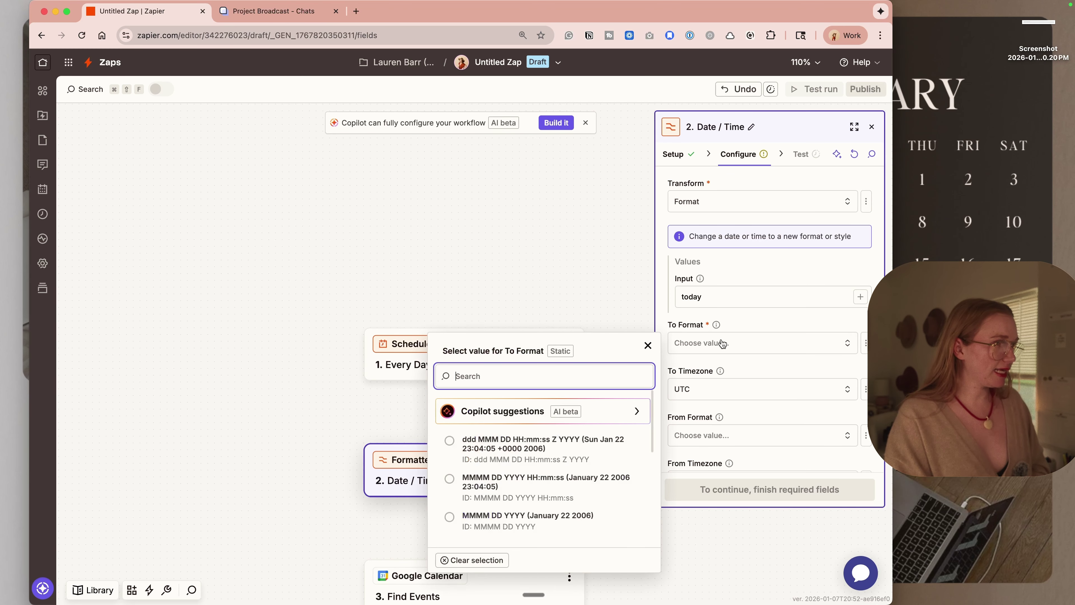
click(559, 515)
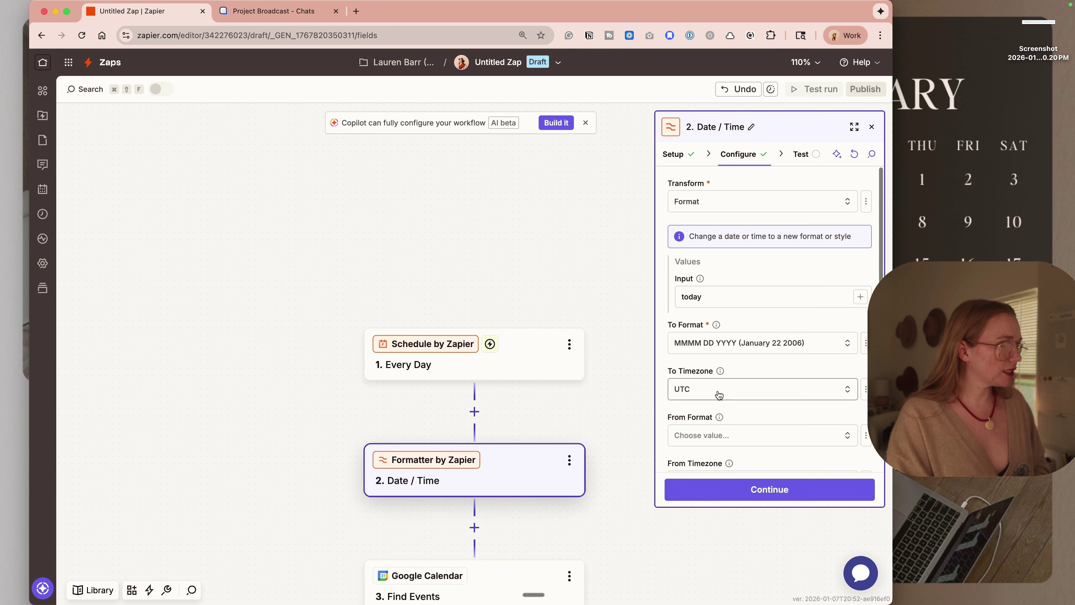
Step: Set both the To Timezone and the From Timezone of the Date / Time step to US/Eastern
scroll(720, 390, down, 2)
click(714, 347)
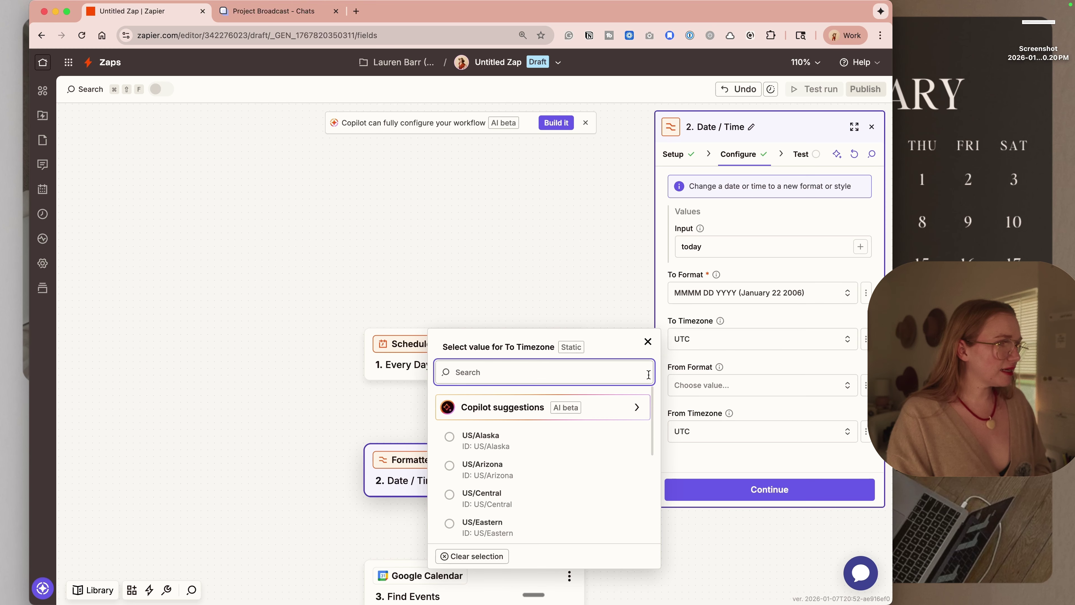
click(546, 528)
click(712, 386)
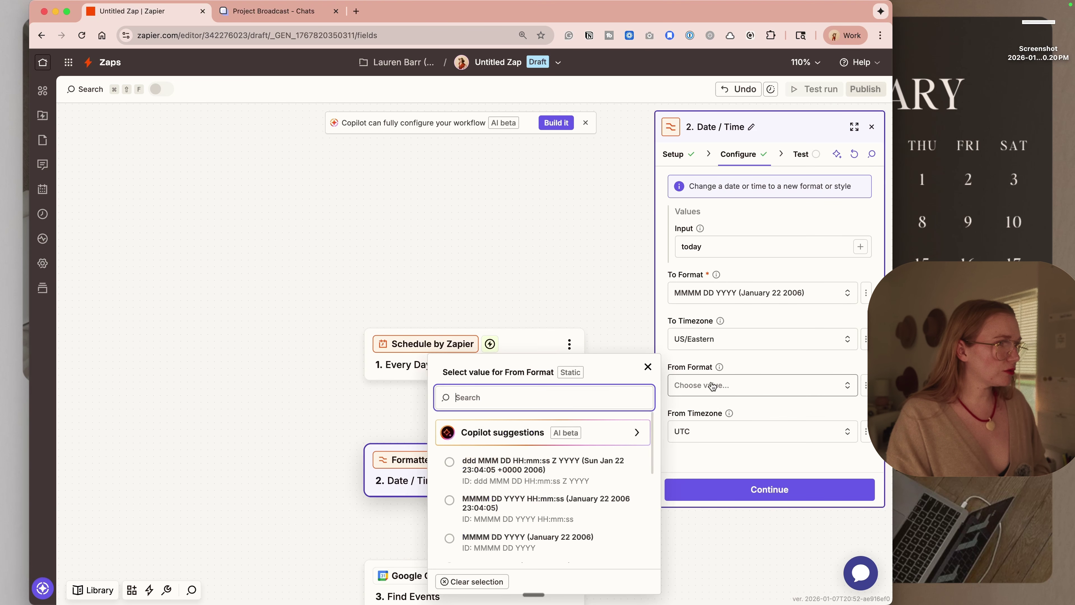
scroll(566, 543, down, 5)
scroll(584, 527, up, 5)
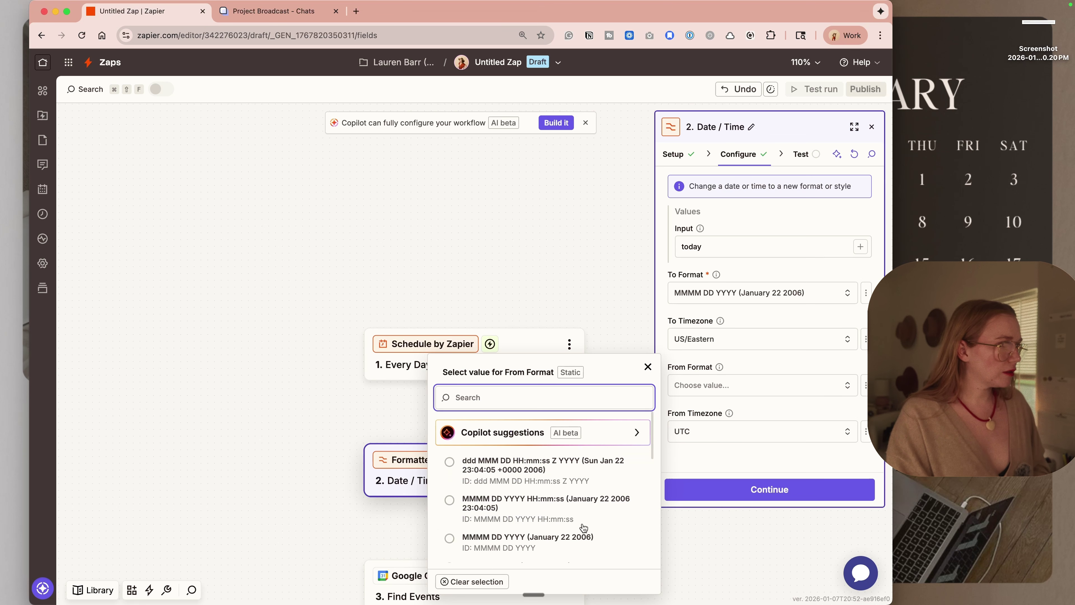
click(728, 438)
click(551, 546)
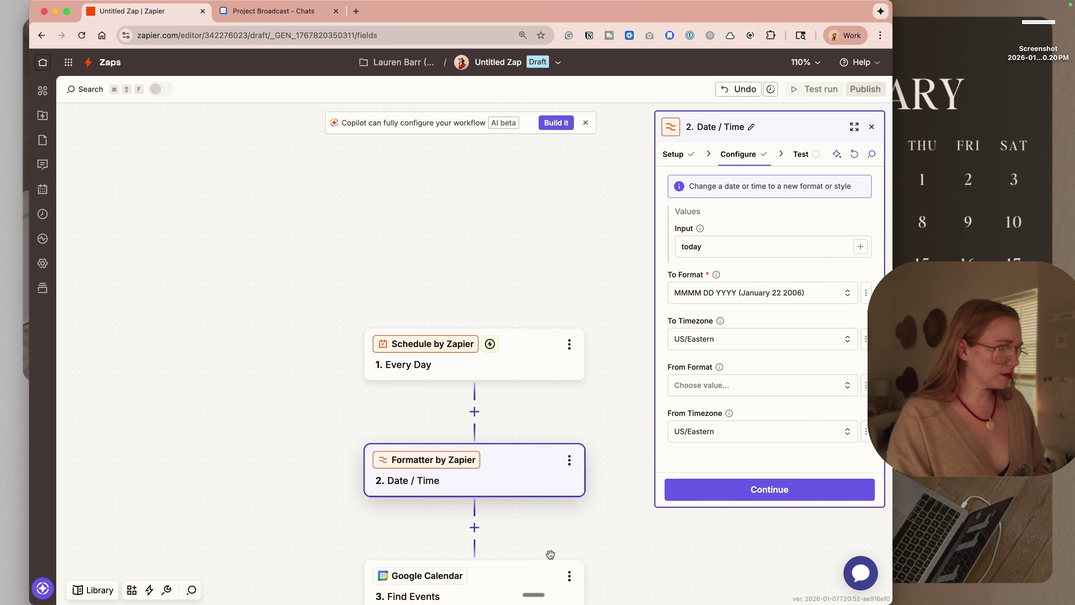
Step: Continue to the test stage of the Date / Time step and run its test
click(736, 490)
click(733, 495)
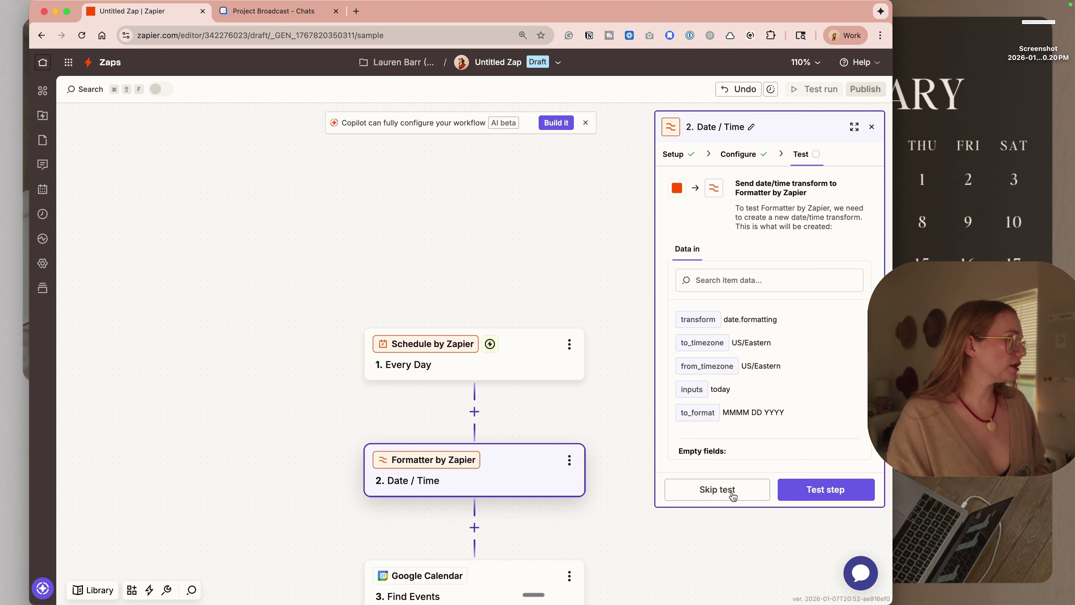
click(741, 492)
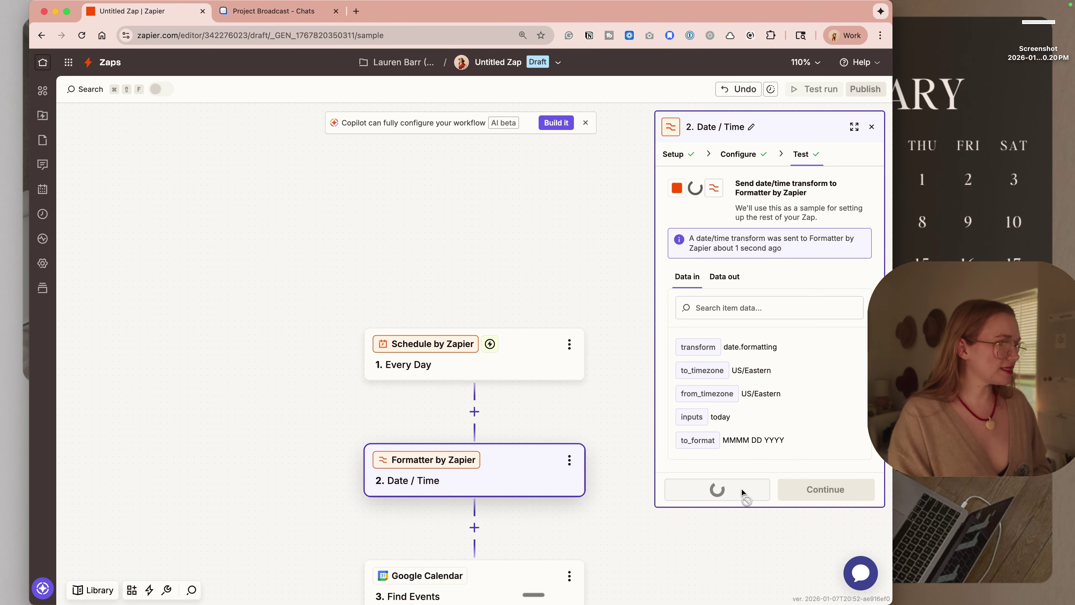
Step: Set the calendar of the Find Events step to TSC -- Events and review its Start Time Before field
scroll(593, 421, down, 3)
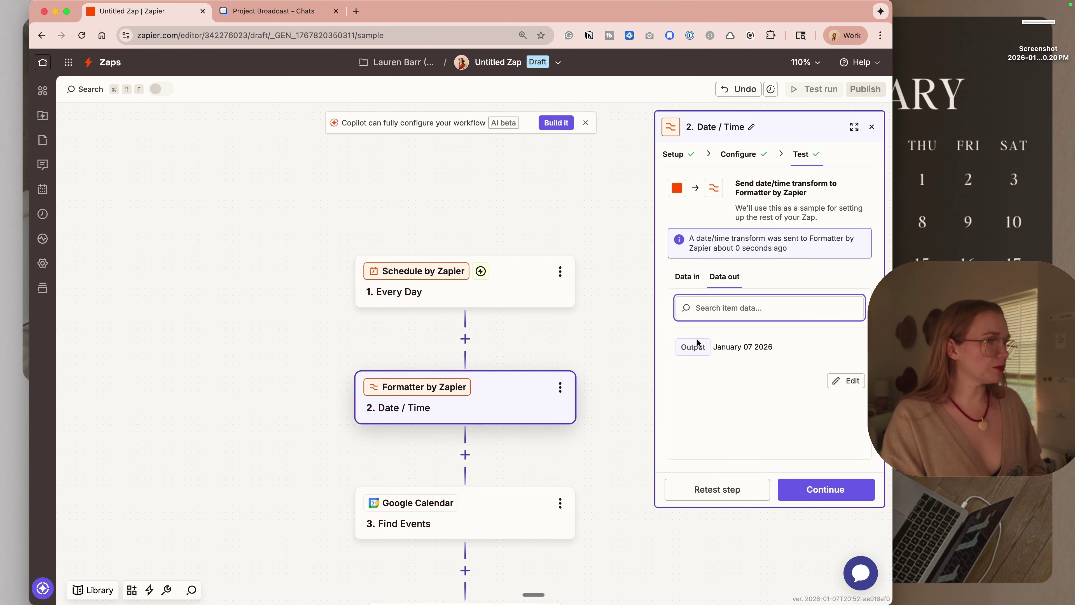
click(485, 516)
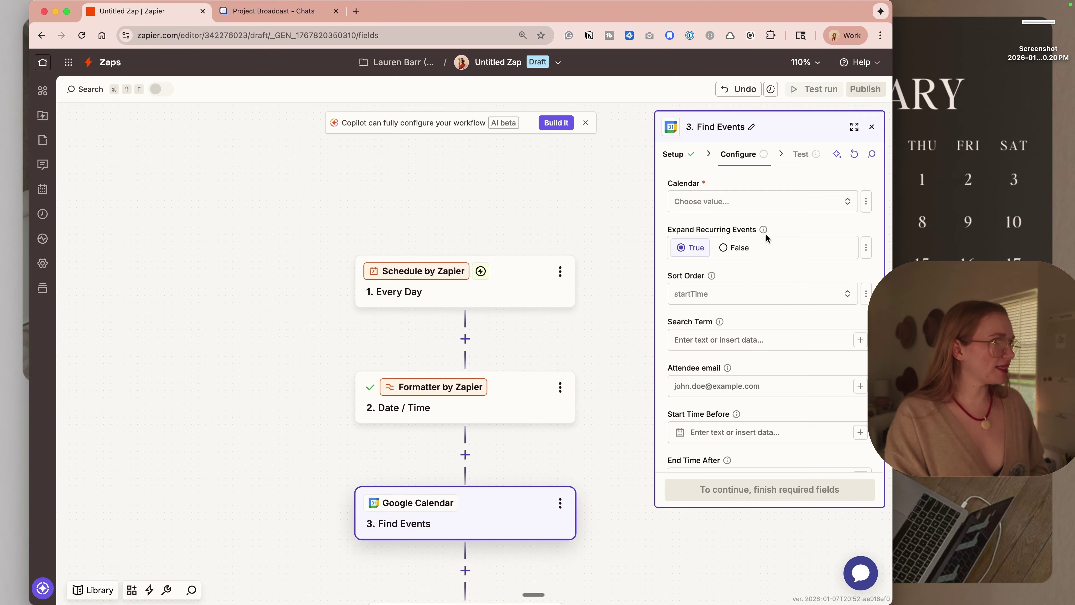
click(761, 201)
click(540, 306)
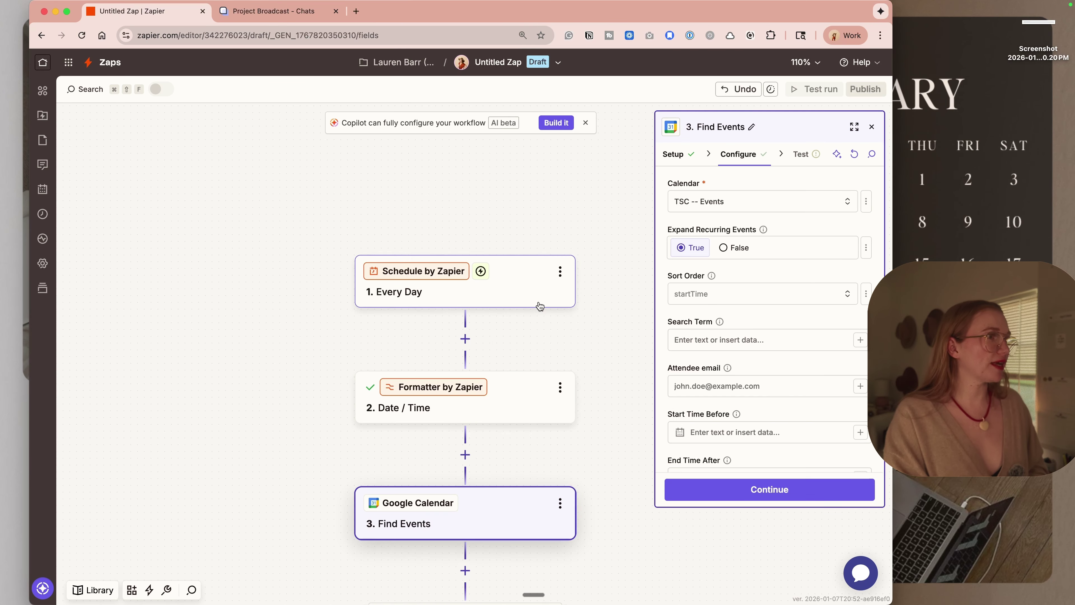
scroll(752, 300, down, 2)
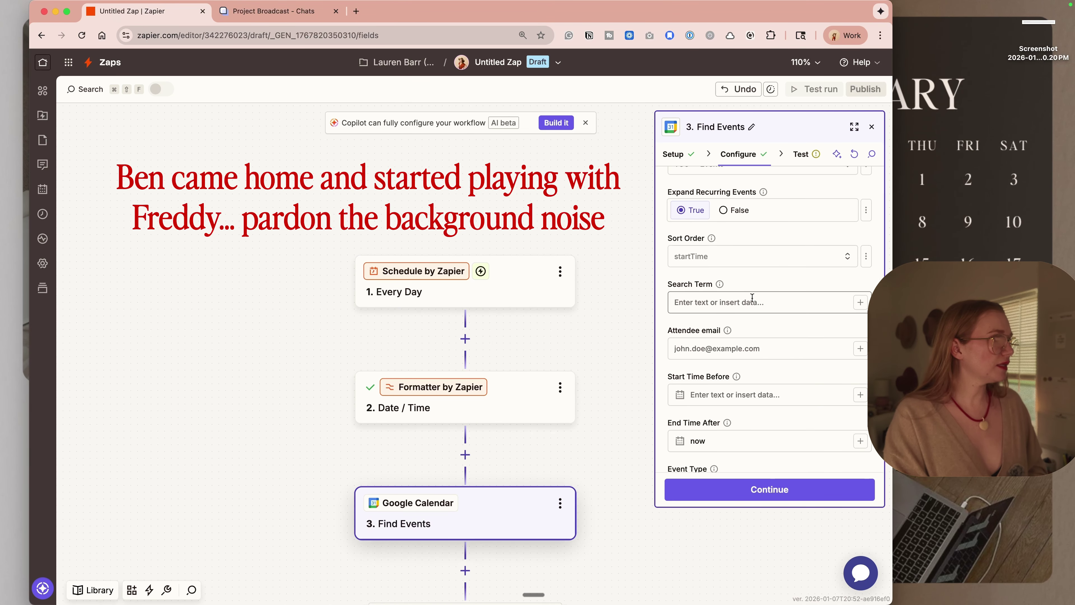
scroll(752, 297, down, 4)
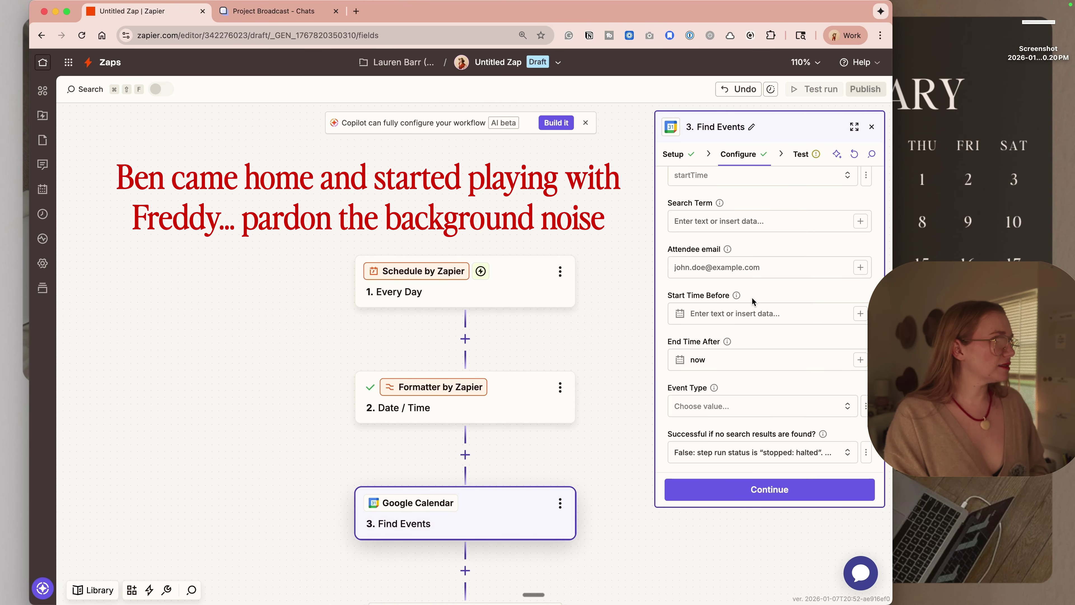
scroll(752, 301, up, 1)
click(742, 321)
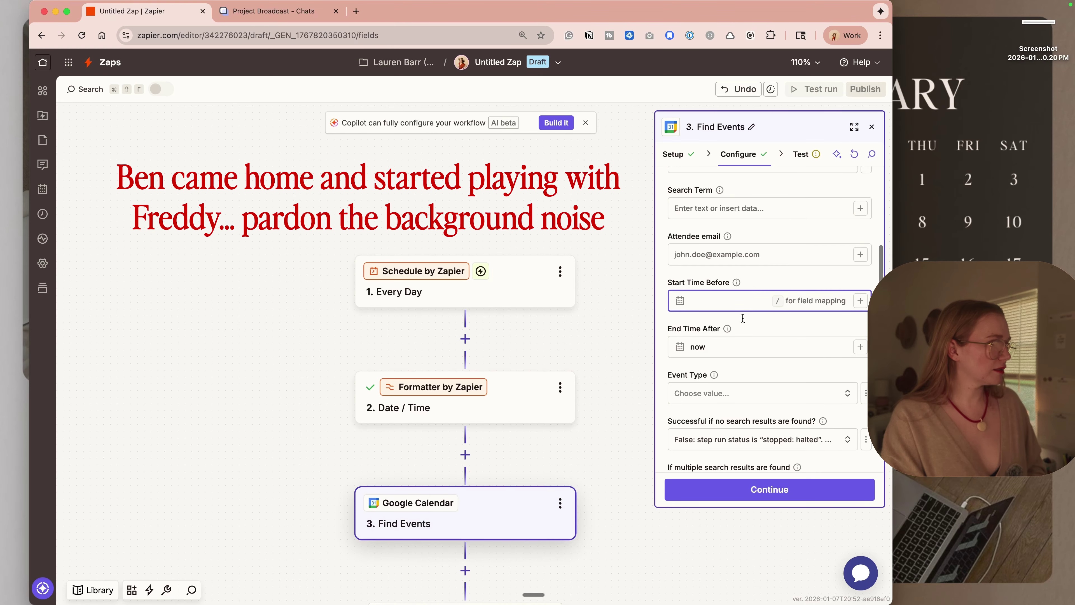
scroll(742, 318, down, 2)
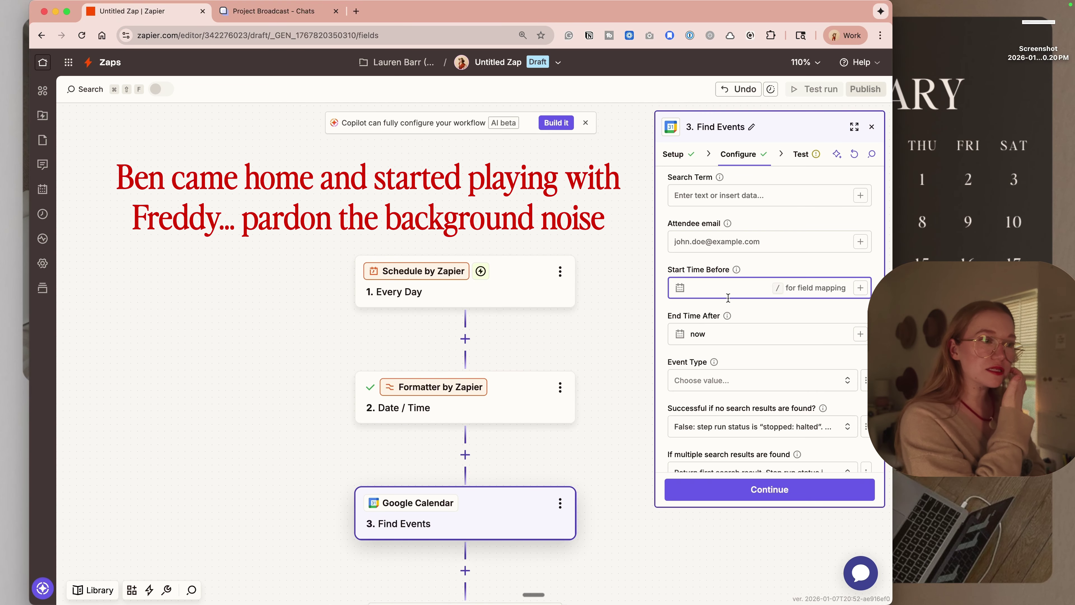
Step: Change the input of the Formatter Date / Time step to "today at 6p" and proceed to its test
click(494, 373)
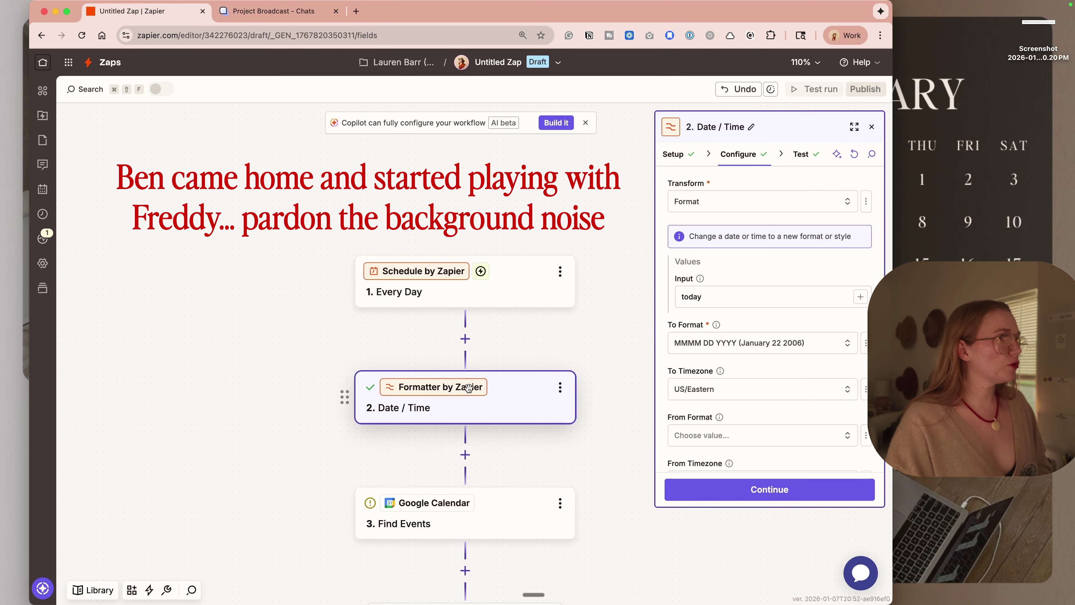
click(773, 301)
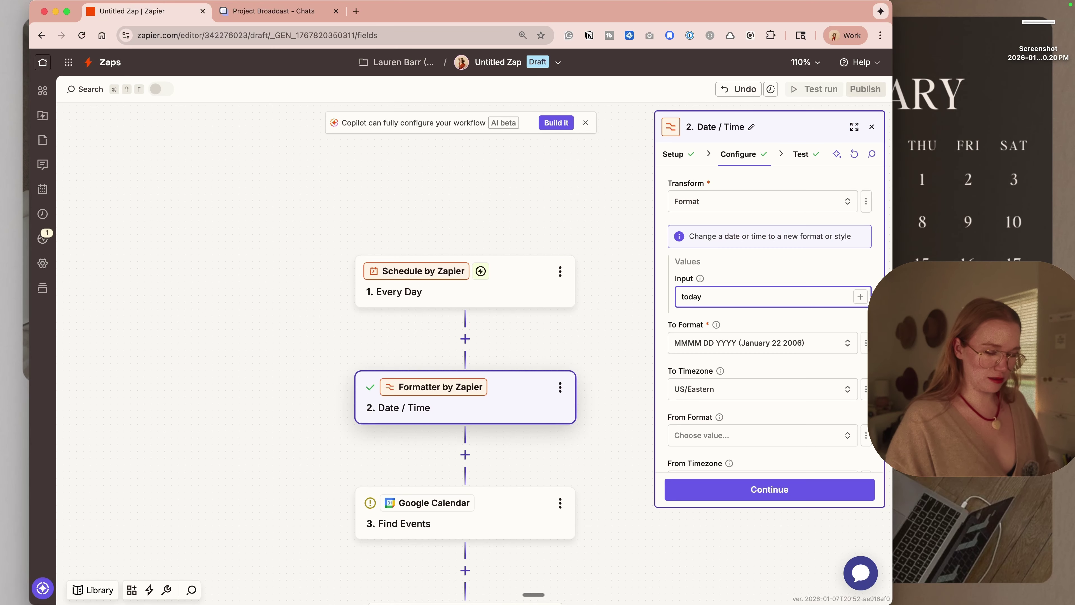
text(at 6p)
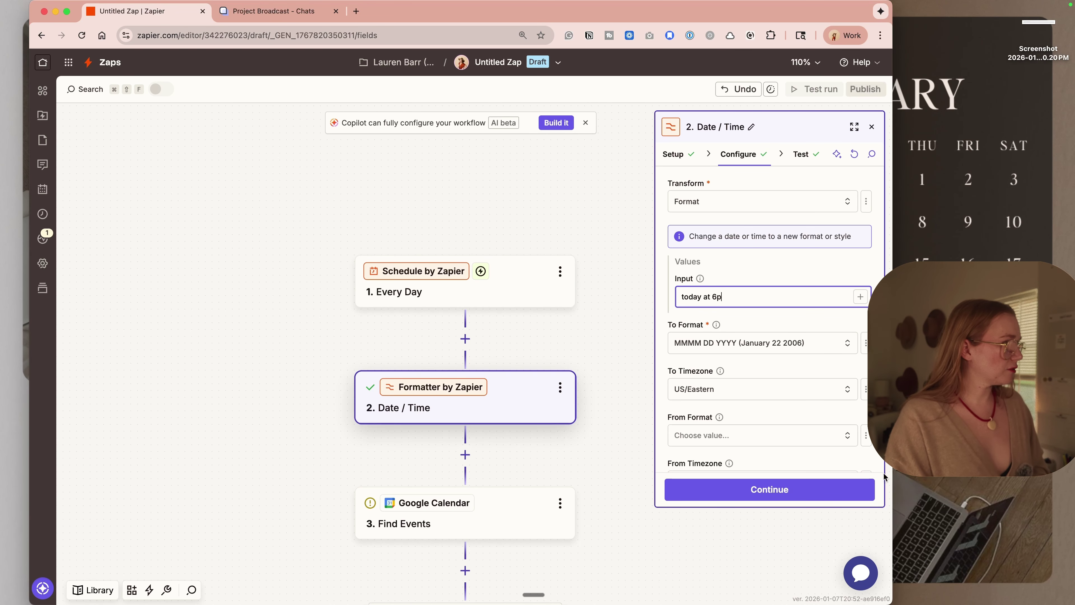
click(825, 491)
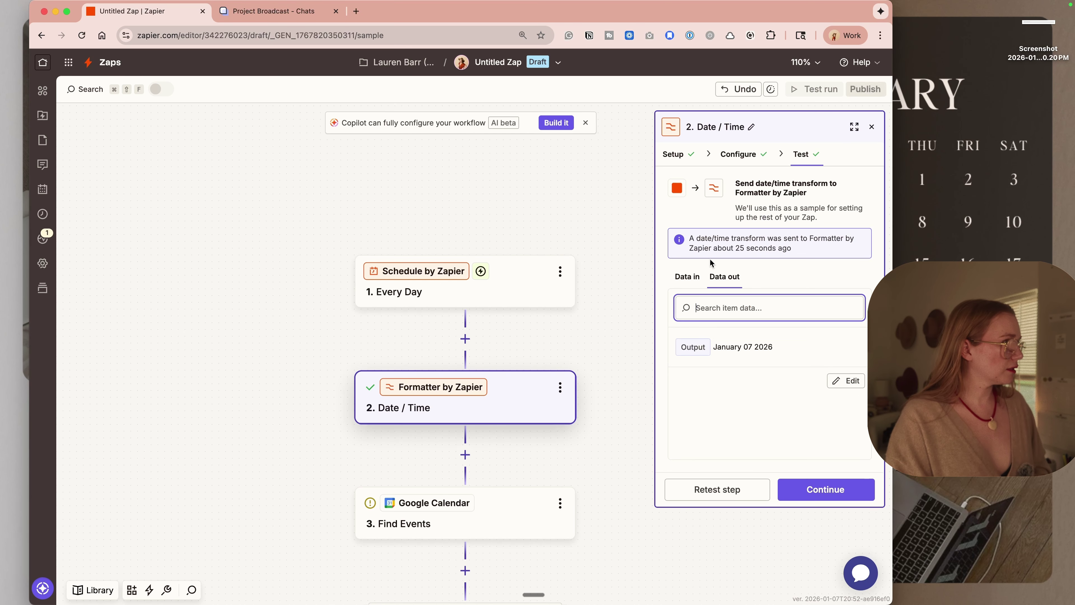
Step: Set the Date / Time step's To Format to ddd MMM DD HH:mm:ss Z YYYY and rerun its test
click(739, 154)
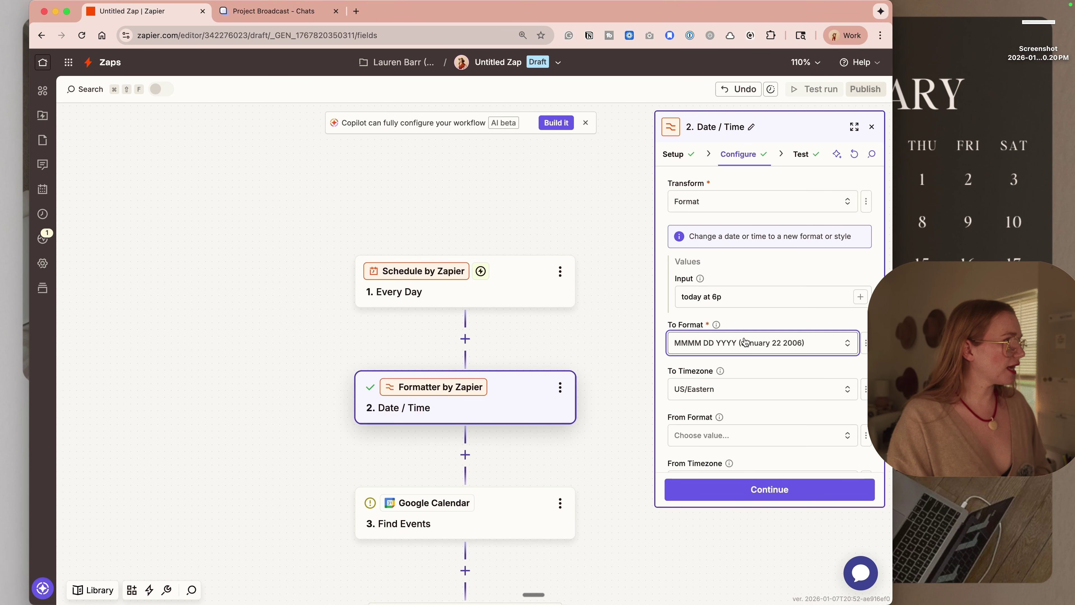
click(746, 342)
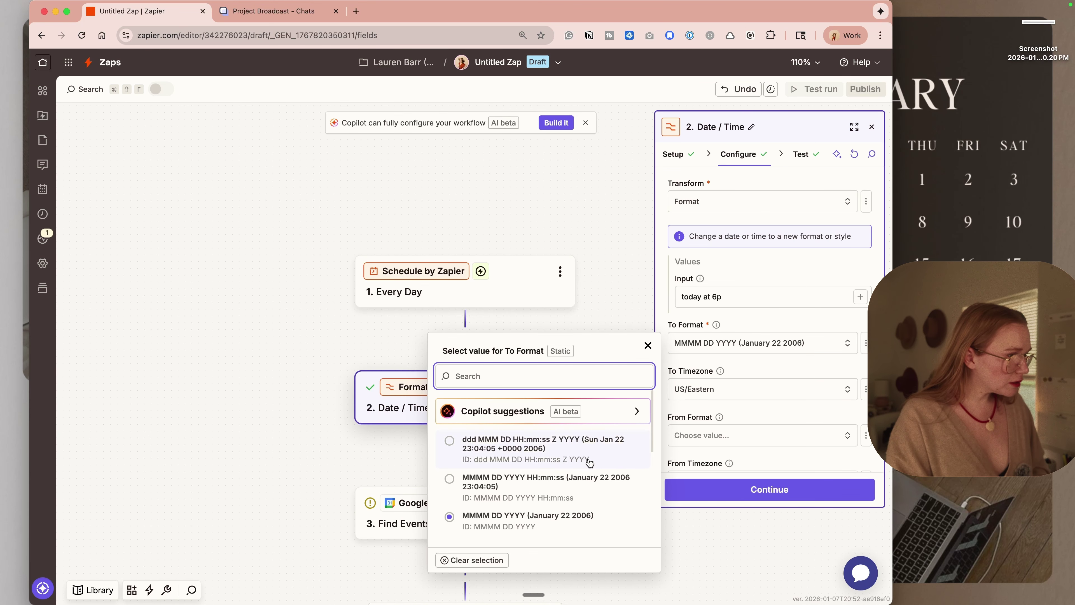
scroll(590, 462, down, 1)
click(584, 451)
click(769, 493)
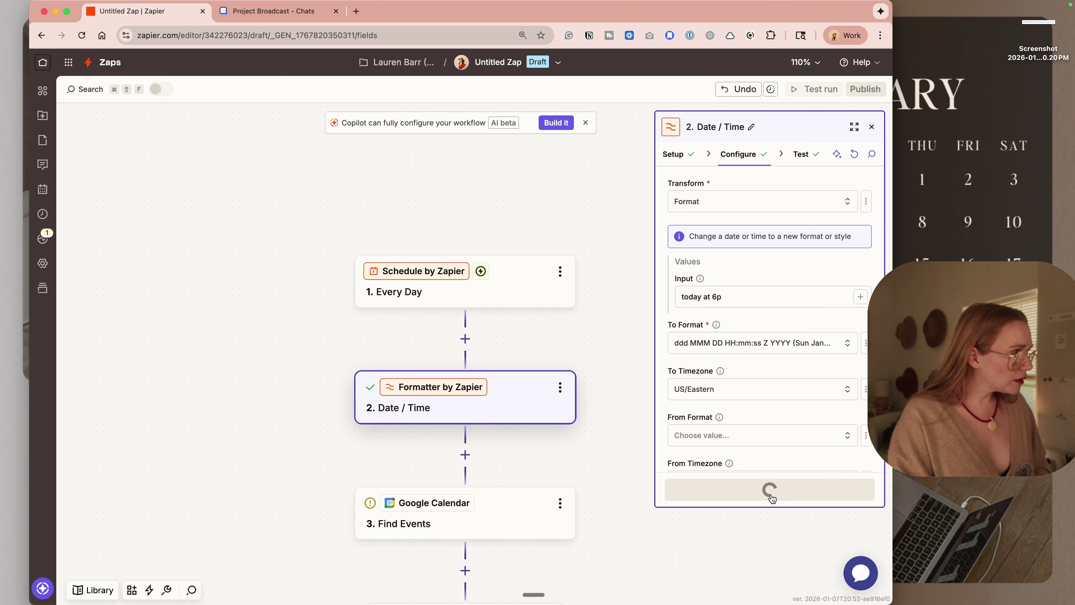
Step: Map the Date / Time step's Output to Start Time Before in the Find Events step
click(459, 436)
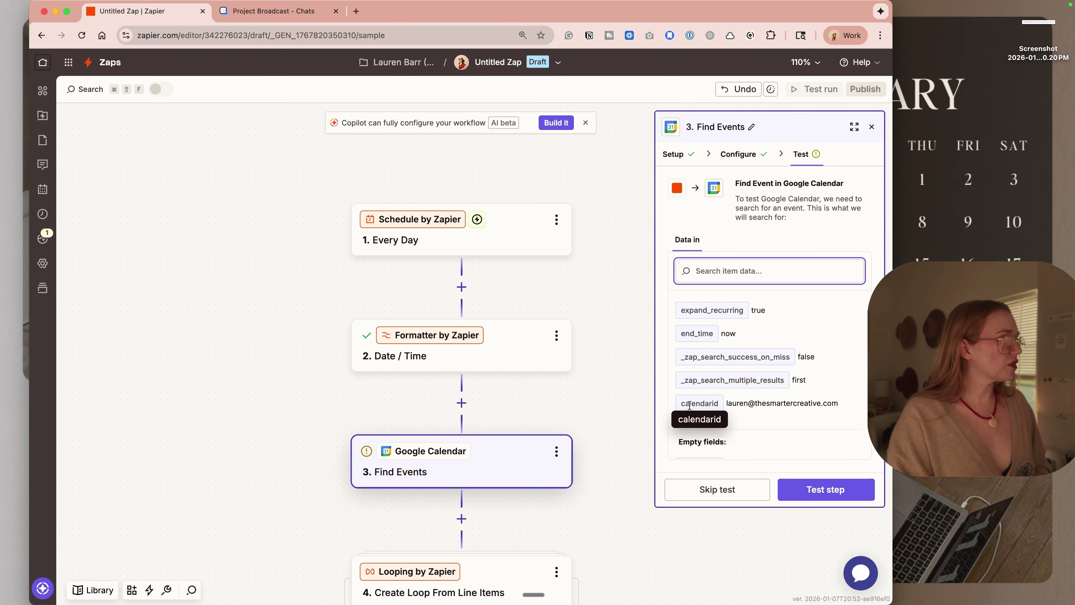
click(738, 154)
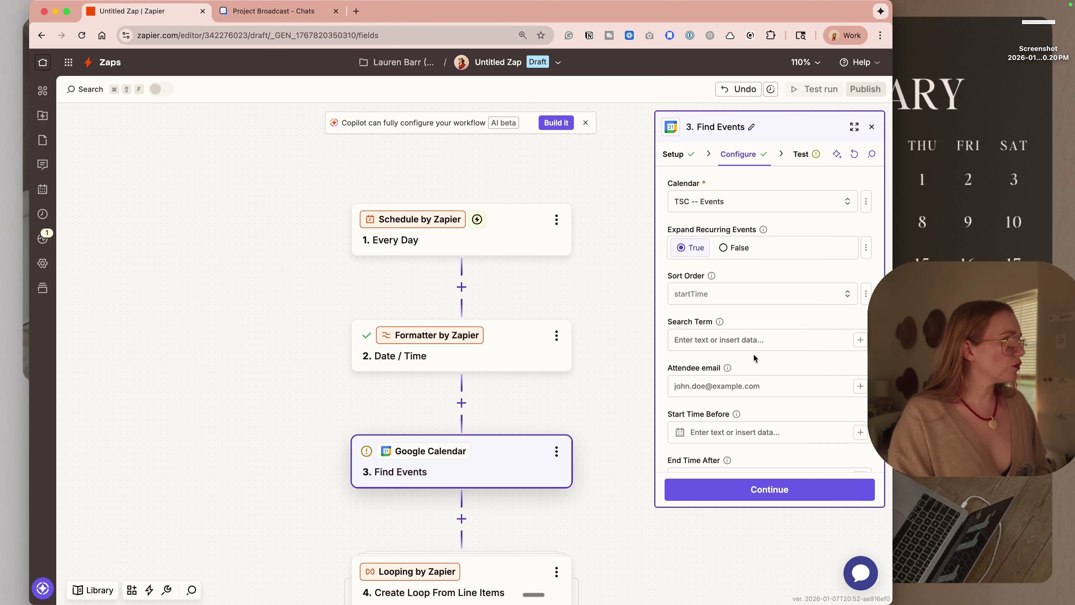
scroll(755, 358, down, 5)
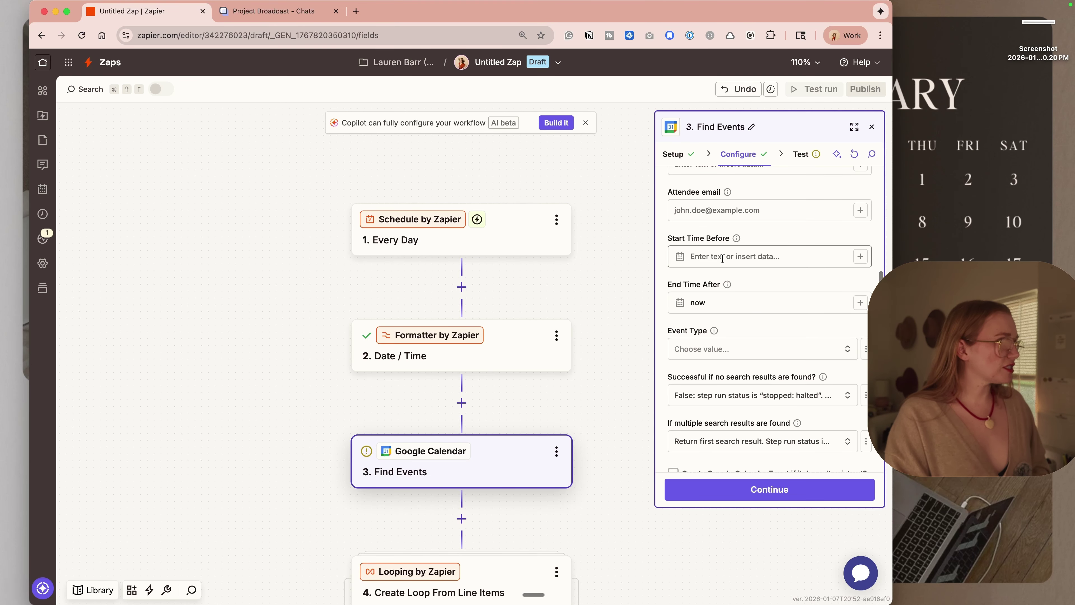
click(722, 258)
text(/)
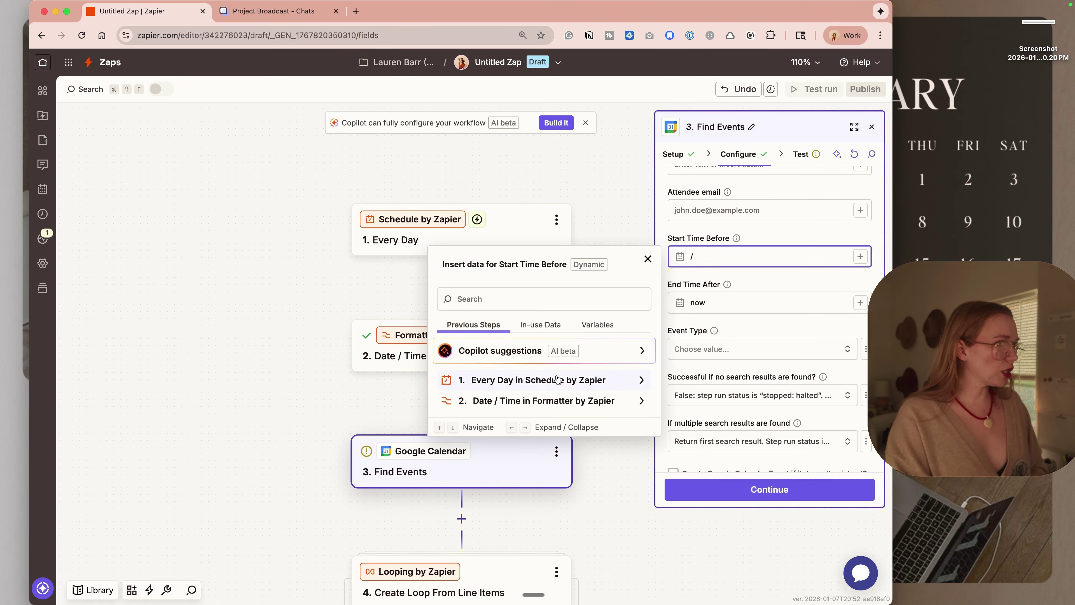
click(532, 408)
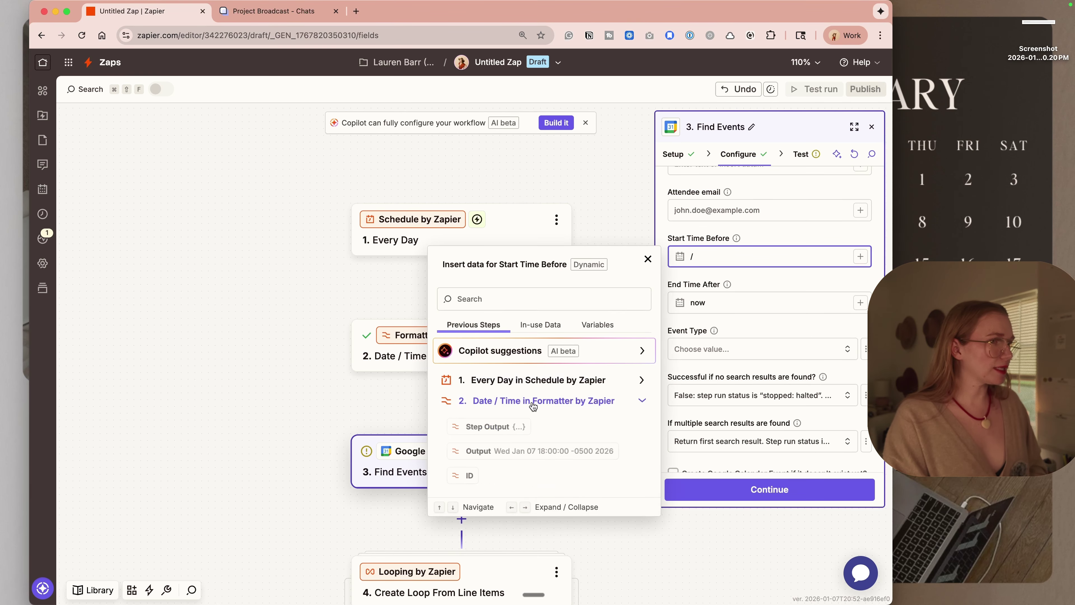
click(532, 452)
Step: Make Find Events return all results as line items when multiple search results are found, and continue to its test stage
click(795, 326)
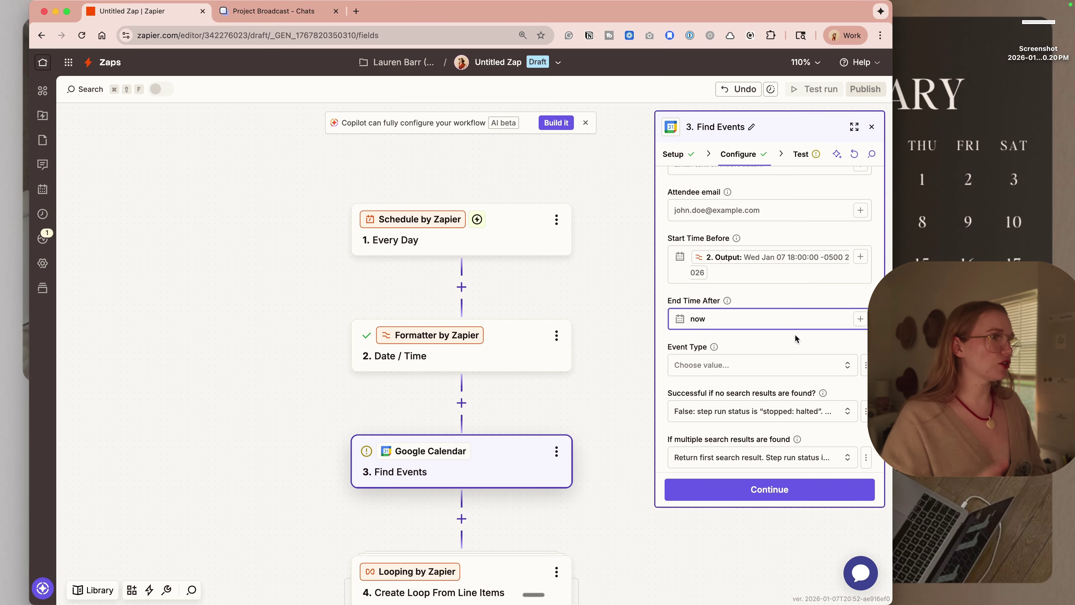
scroll(787, 378, down, 2)
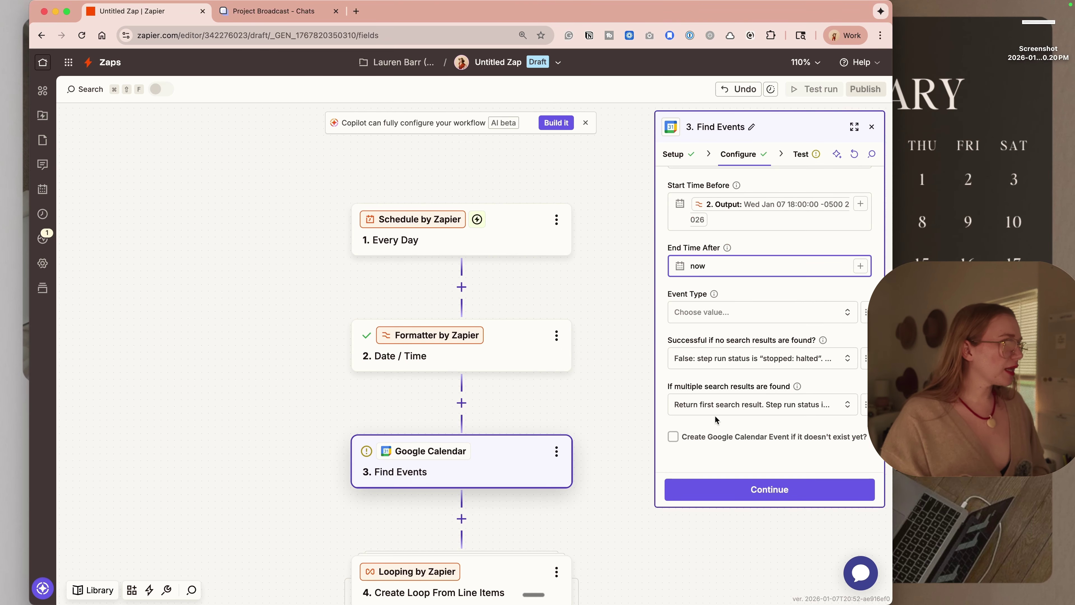
click(734, 409)
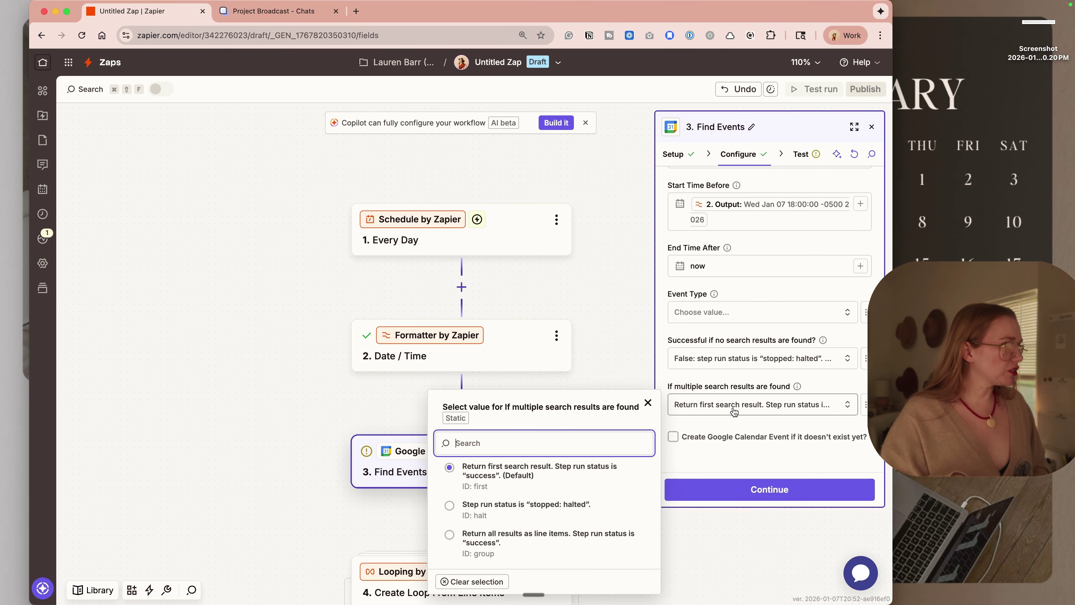
click(560, 538)
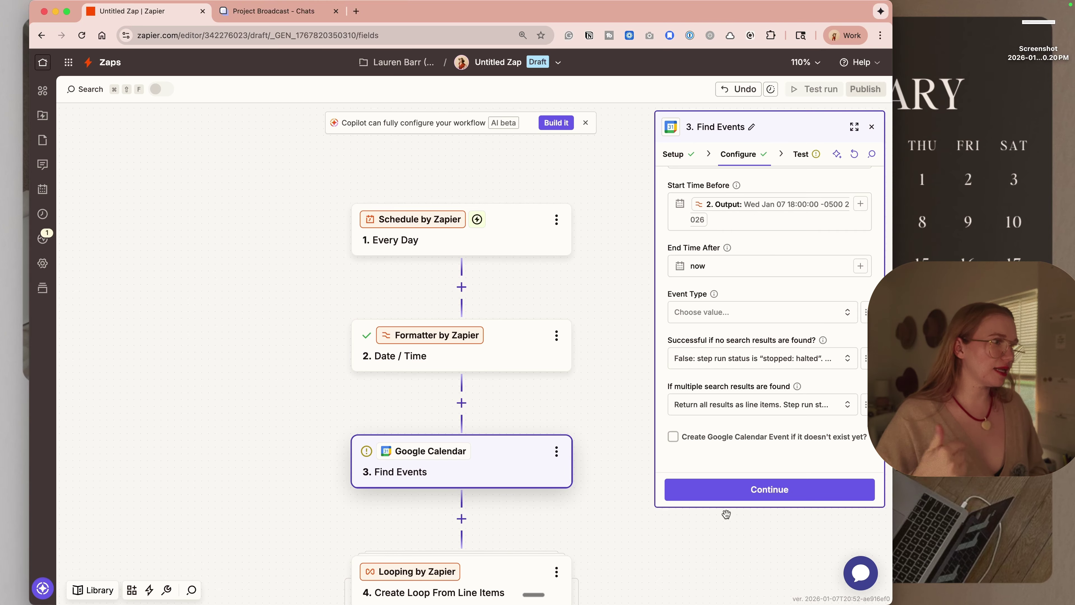
click(762, 496)
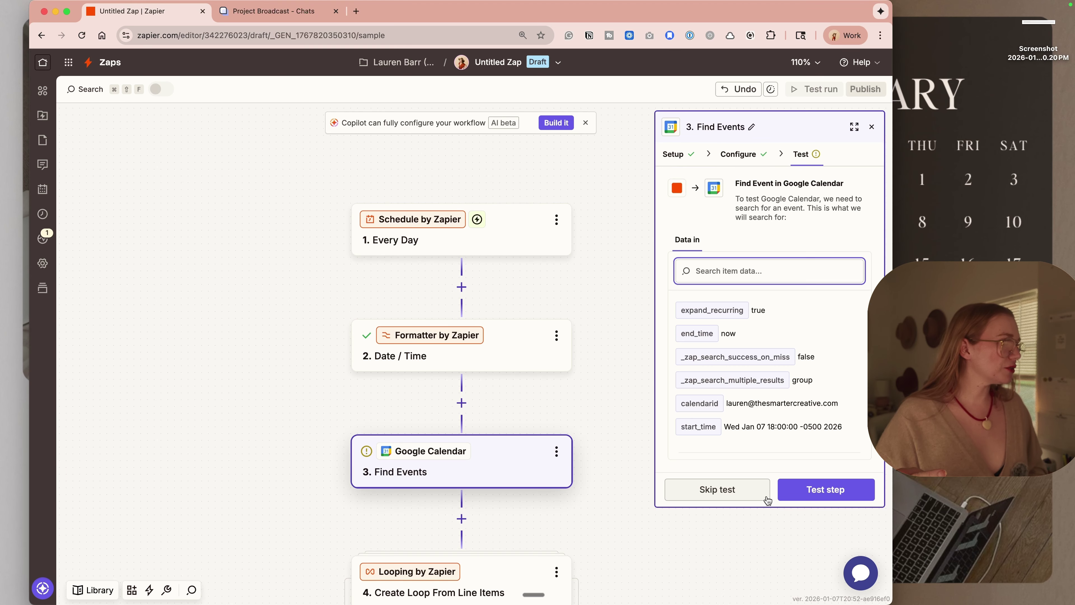
Step: Test the Find Events step and review the data sent to the calendar search
click(809, 491)
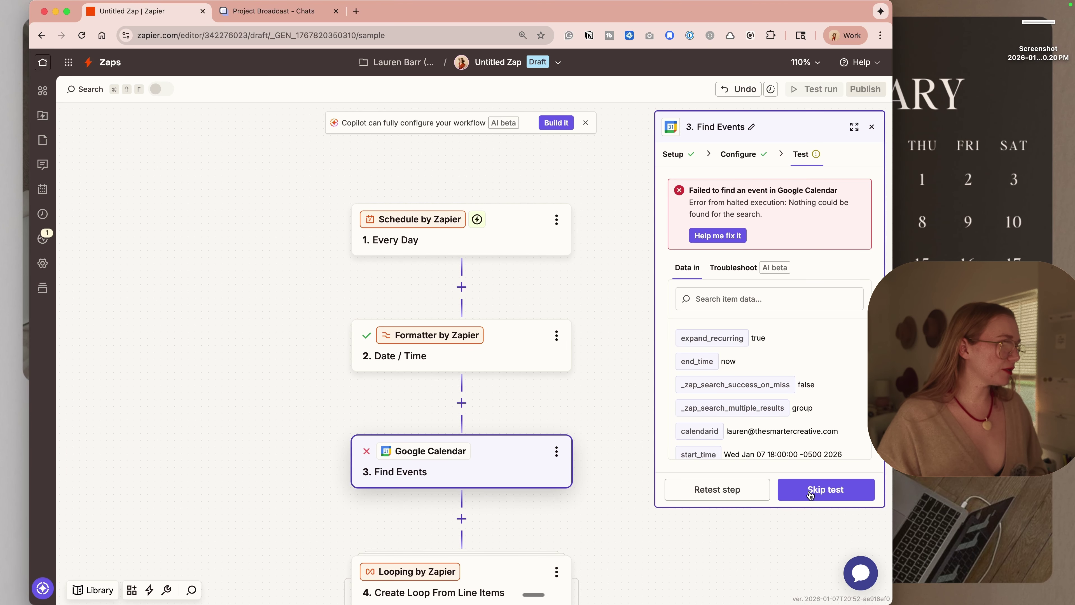
scroll(807, 403, down, 5)
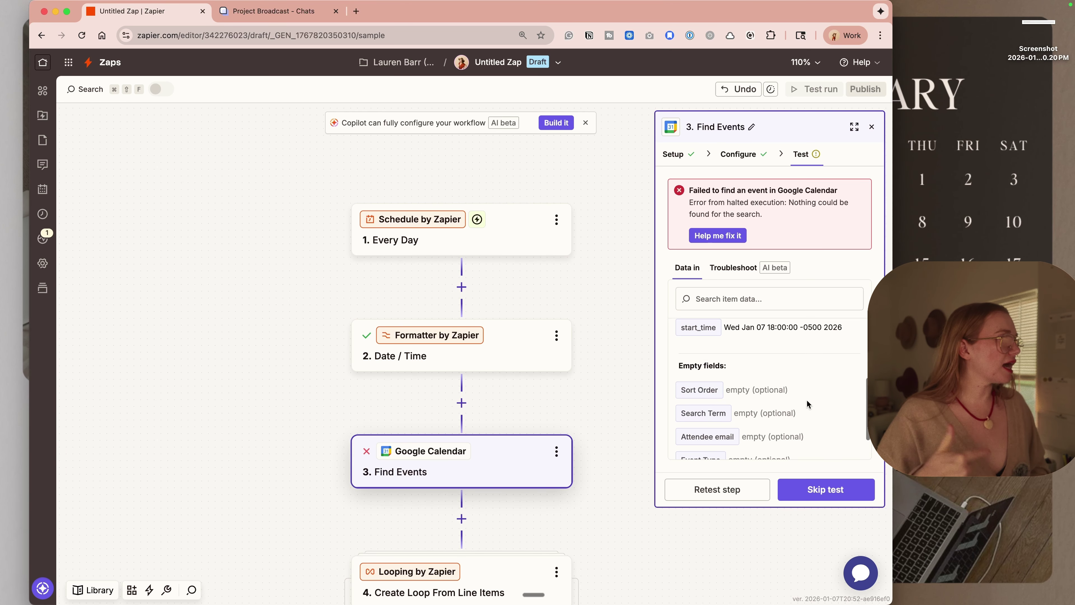
scroll(807, 401, up, 3)
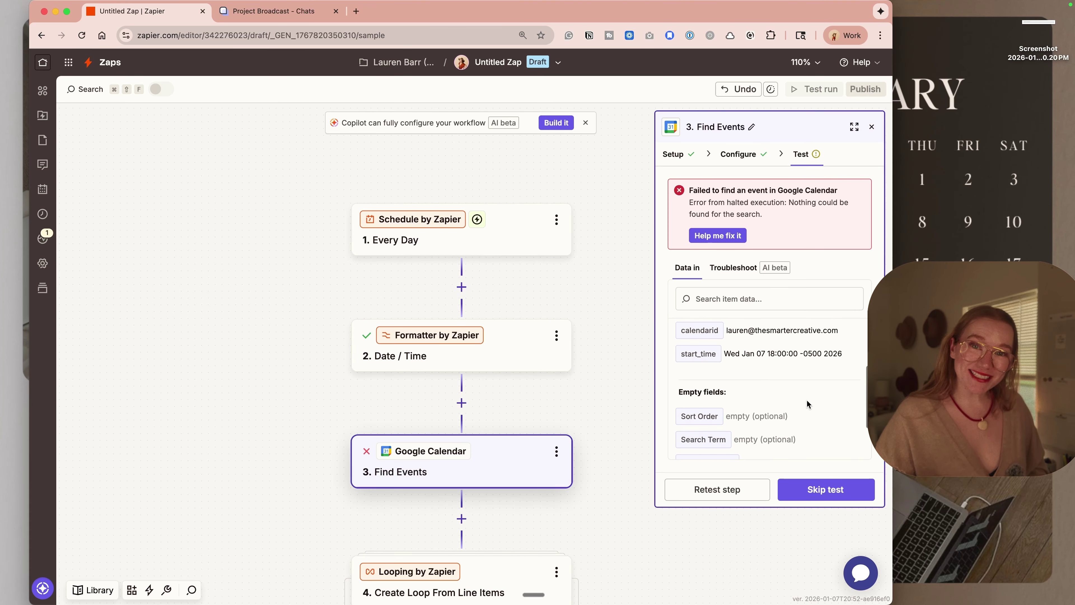
scroll(806, 399, up, 2)
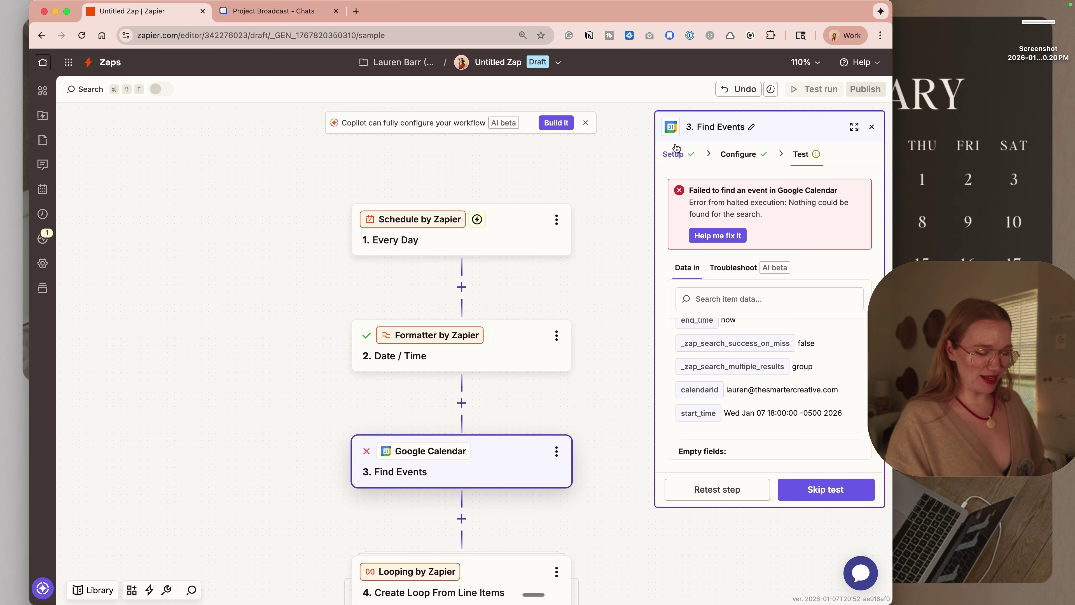
Step: Open Google Calendar in a new browser tab and switch back to the Zap editor
key(super+t)
text(cal)
key(Return)
key(ctrl+Tab)
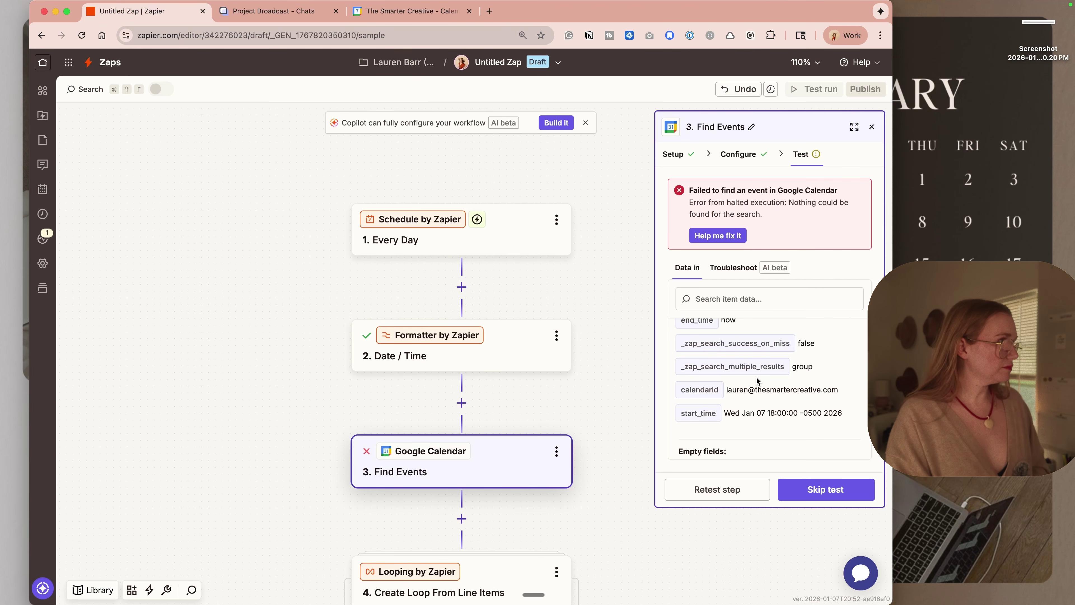
Step: Retest the Find Events step and review the event data it returns
scroll(756, 416, down, 3)
click(743, 495)
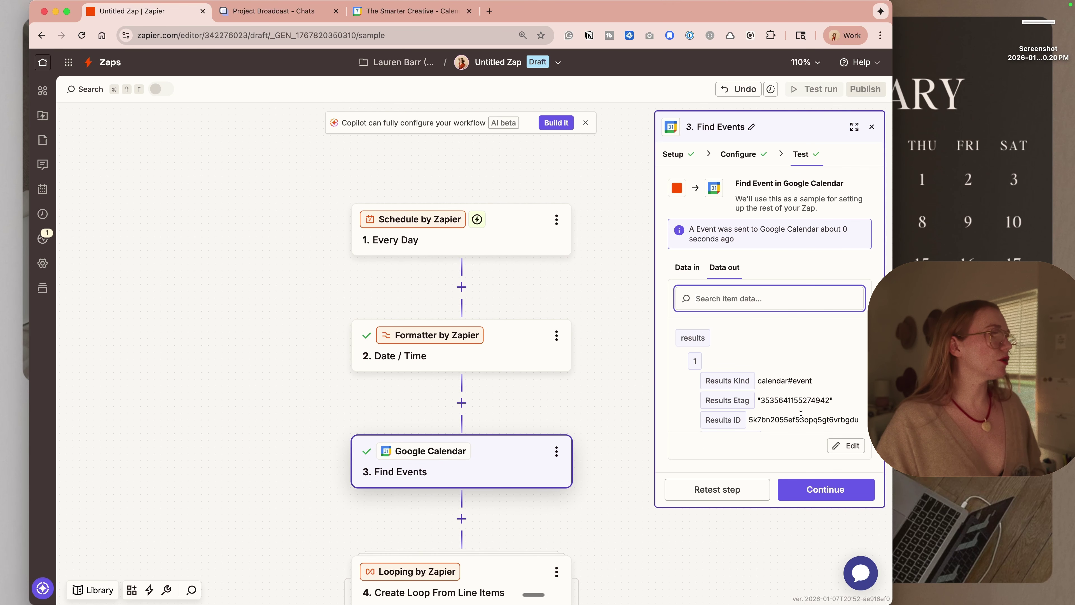
scroll(801, 415, down, 2)
Step: Set up the empty action inside the loop as Formatter by Zapier with the Text event and proceed to its configuration
scroll(514, 446, down, 5)
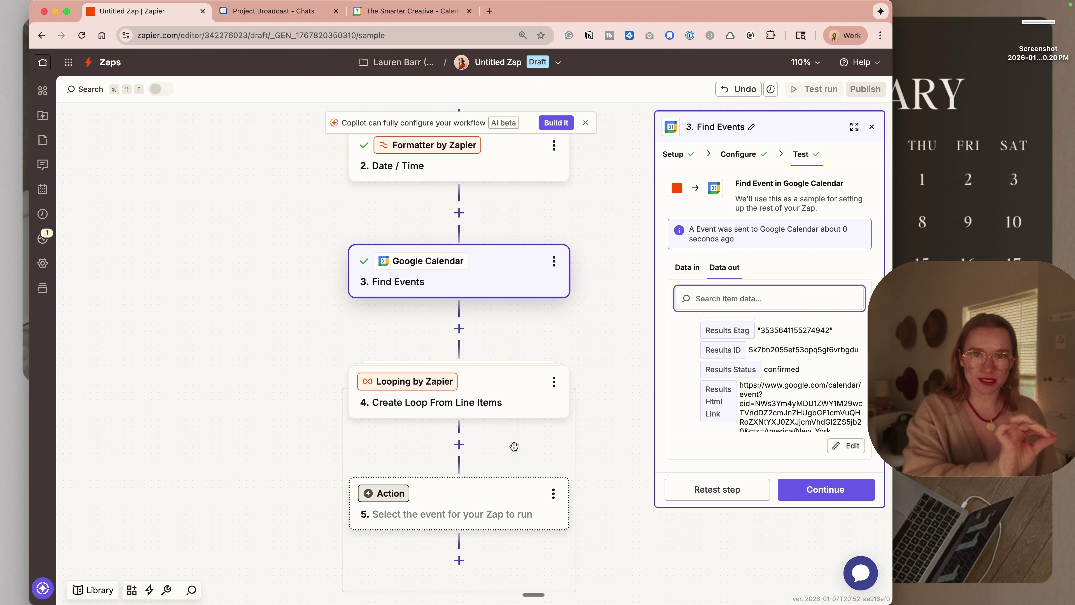
scroll(514, 446, down, 3)
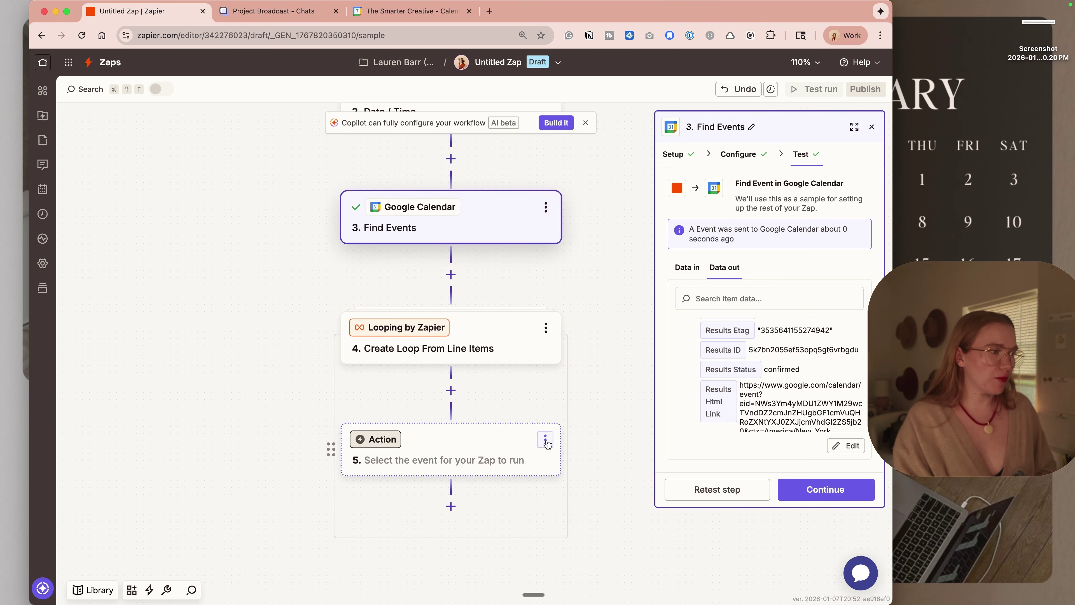
click(464, 454)
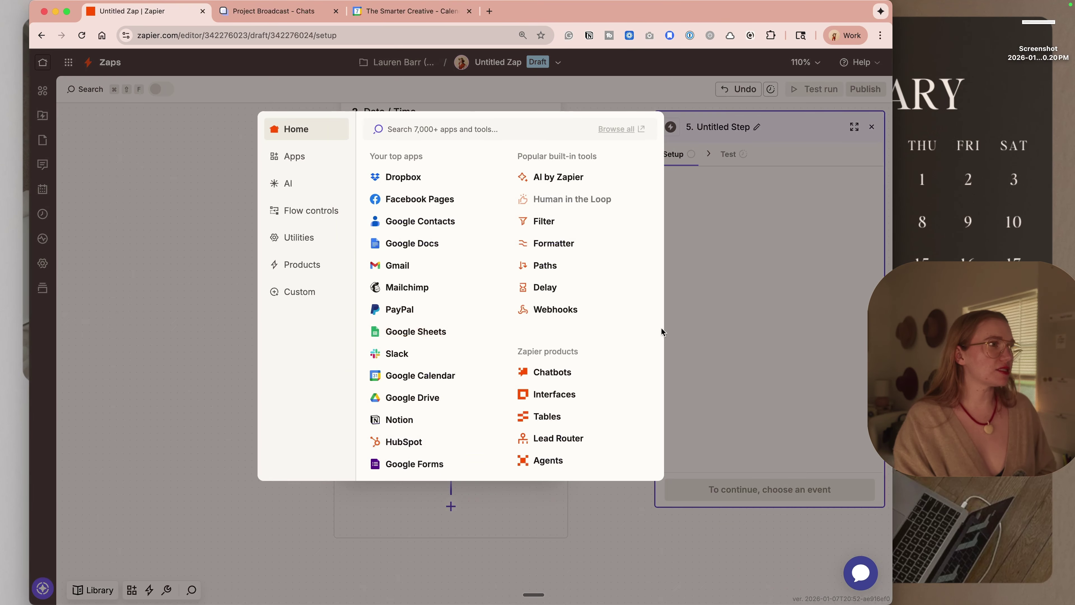
click(565, 253)
click(740, 257)
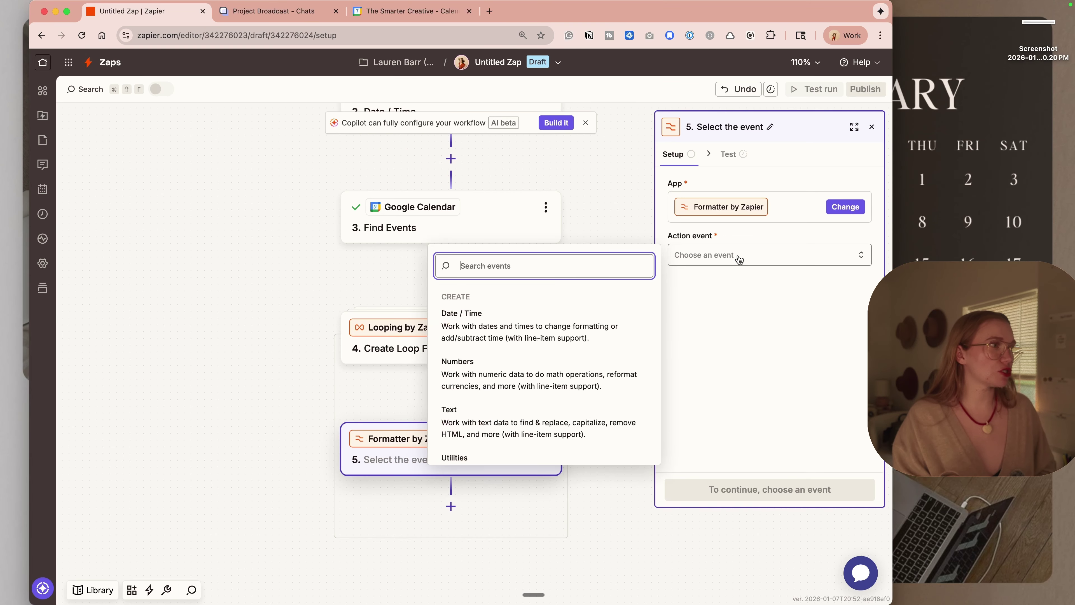
click(548, 427)
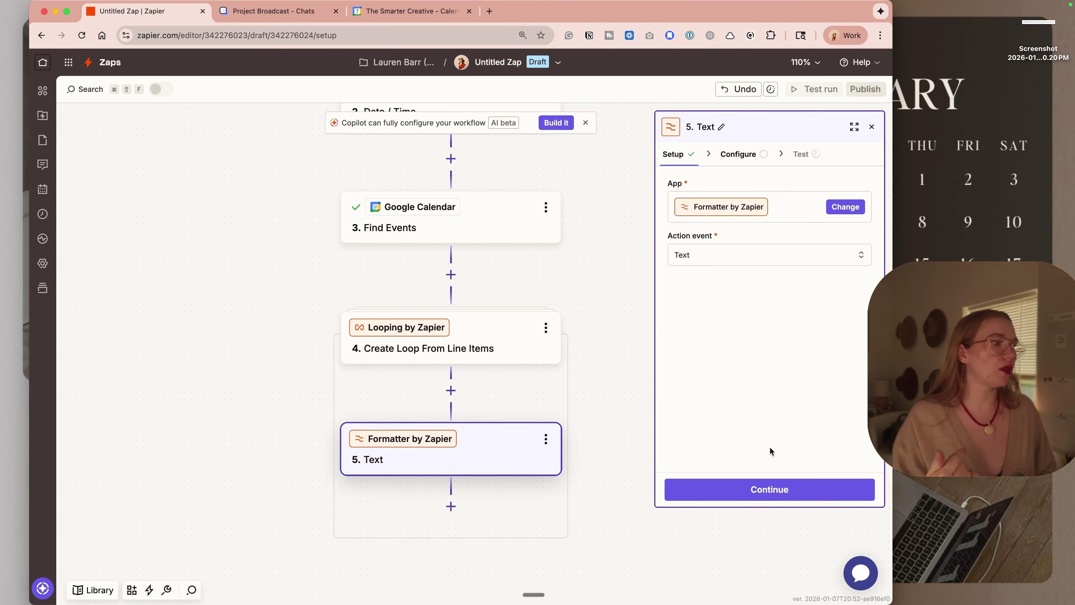
click(777, 483)
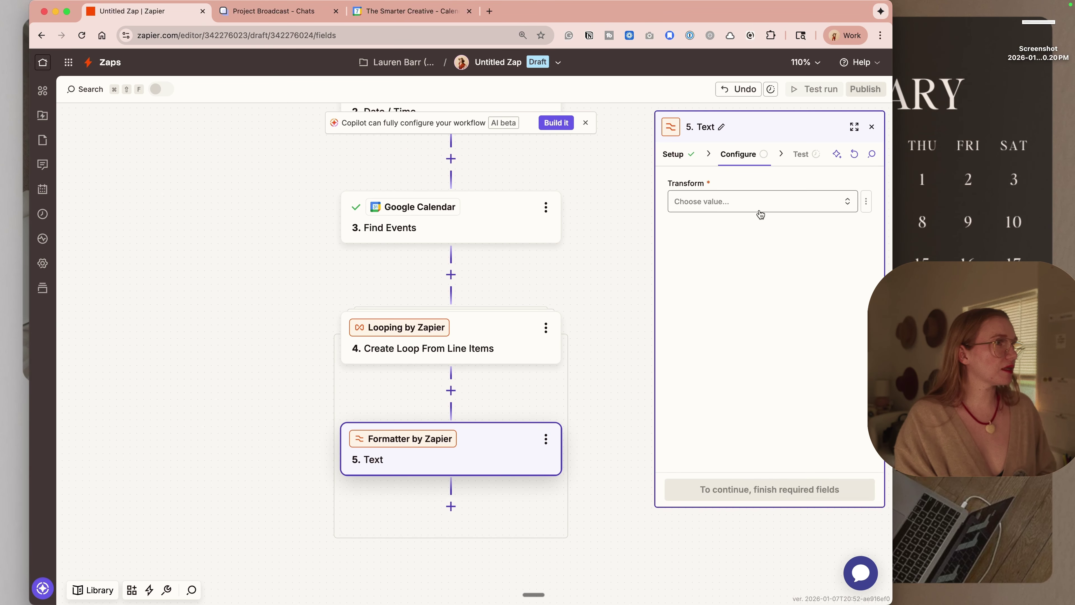
Step: Set the Text step's Transform to Extract Phone Number
click(760, 202)
text(pho)
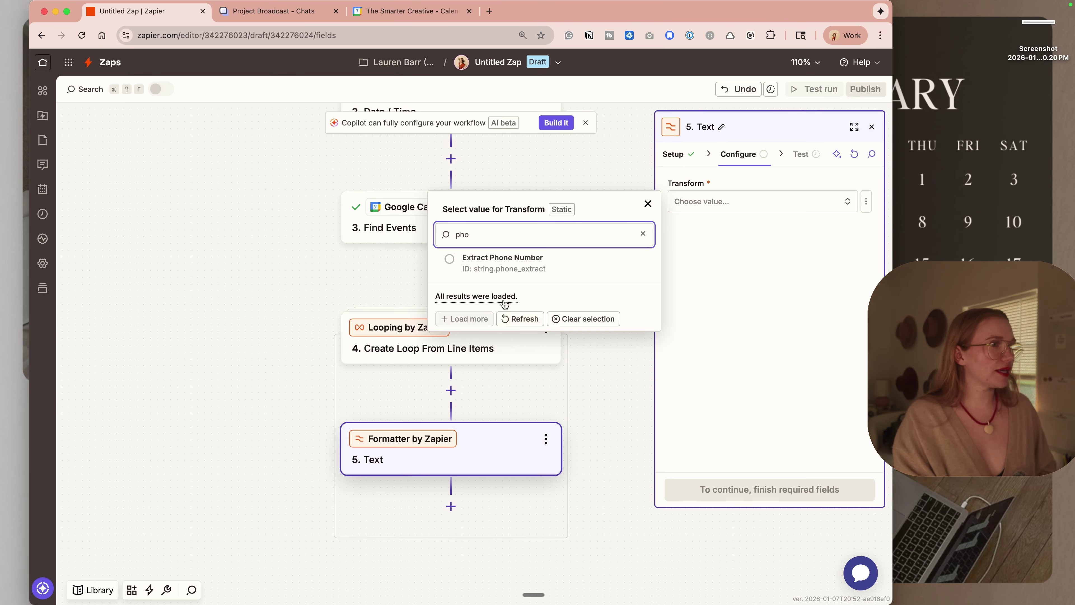
click(510, 266)
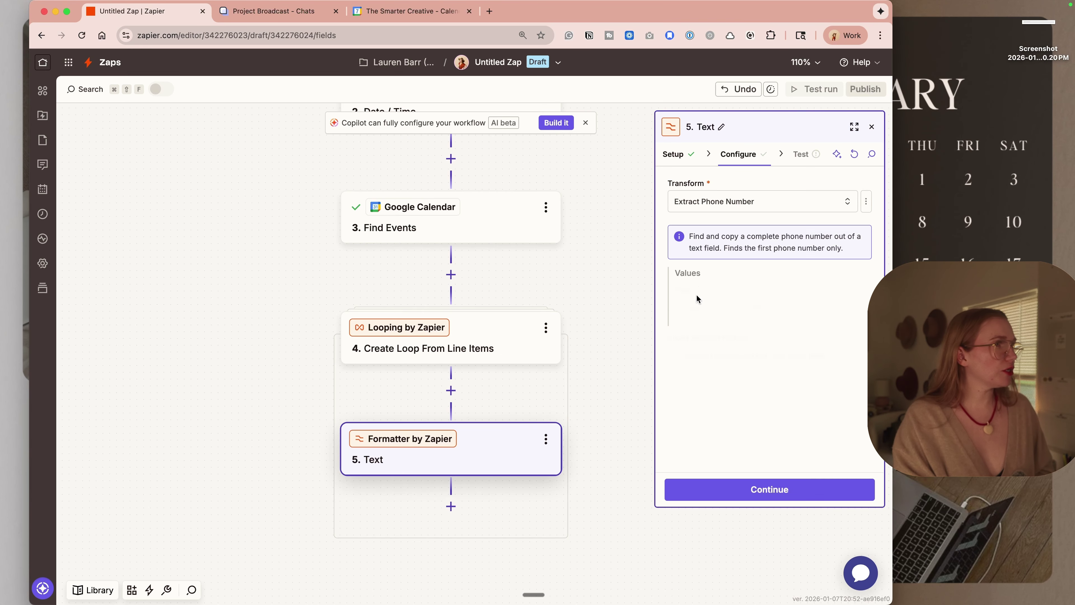
Step: Map Results Description from Find Events to the Text step's Input and test the step
click(739, 309)
text(/)
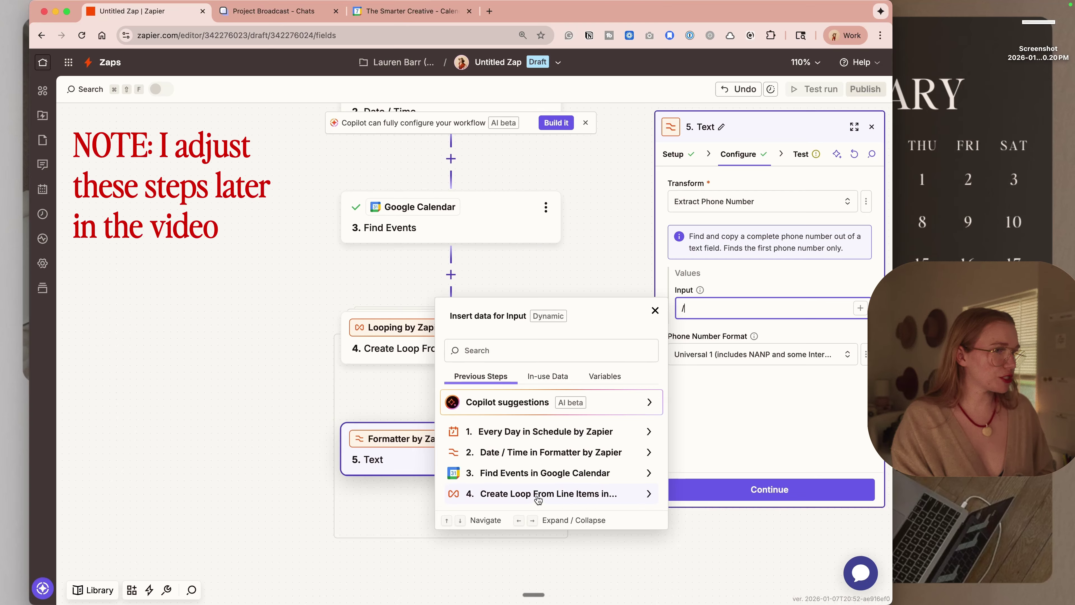
click(541, 474)
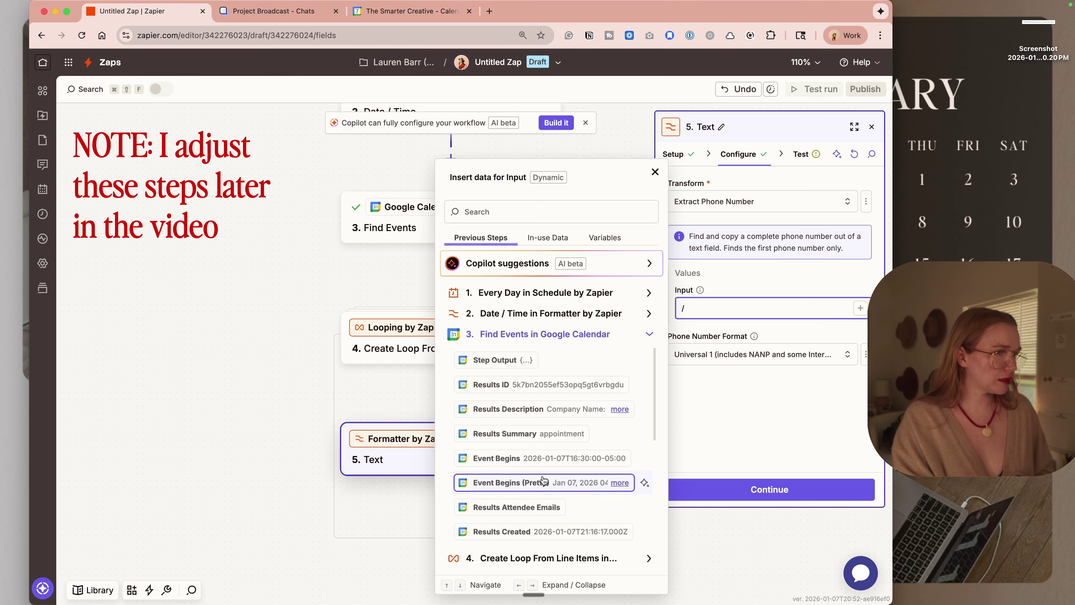
click(537, 409)
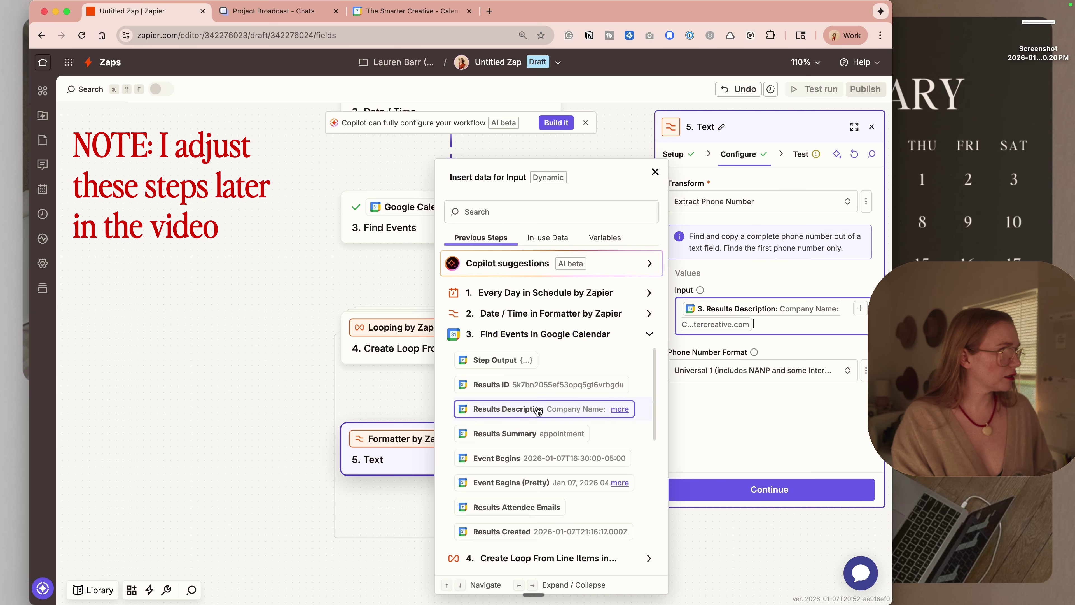
click(749, 490)
click(830, 491)
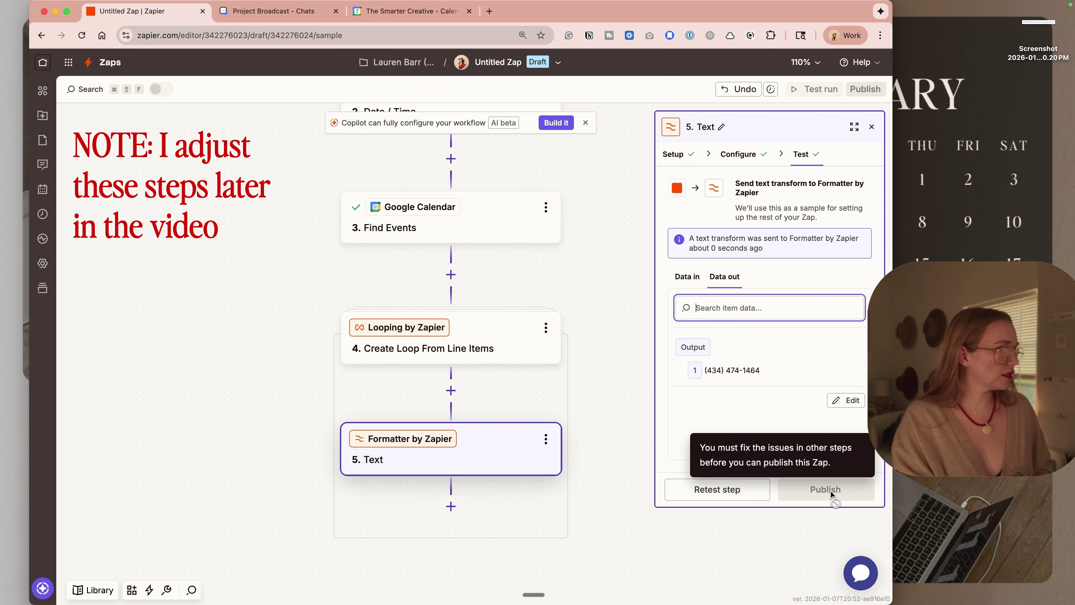
Step: Add a Filter step inside the loop below the Formatter Text step and open its field selection
click(451, 506)
click(572, 222)
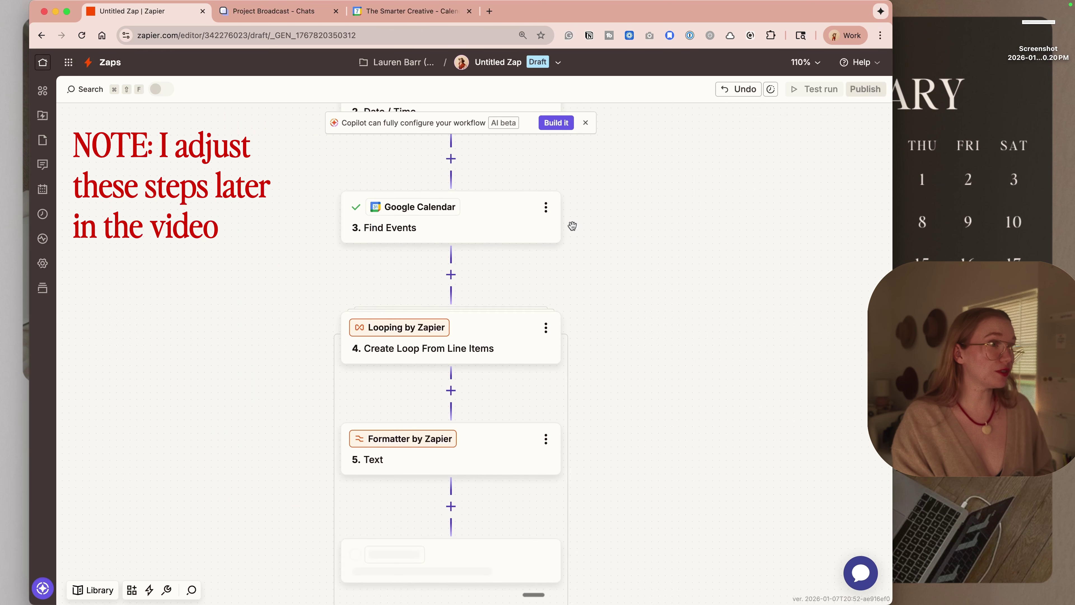
click(717, 201)
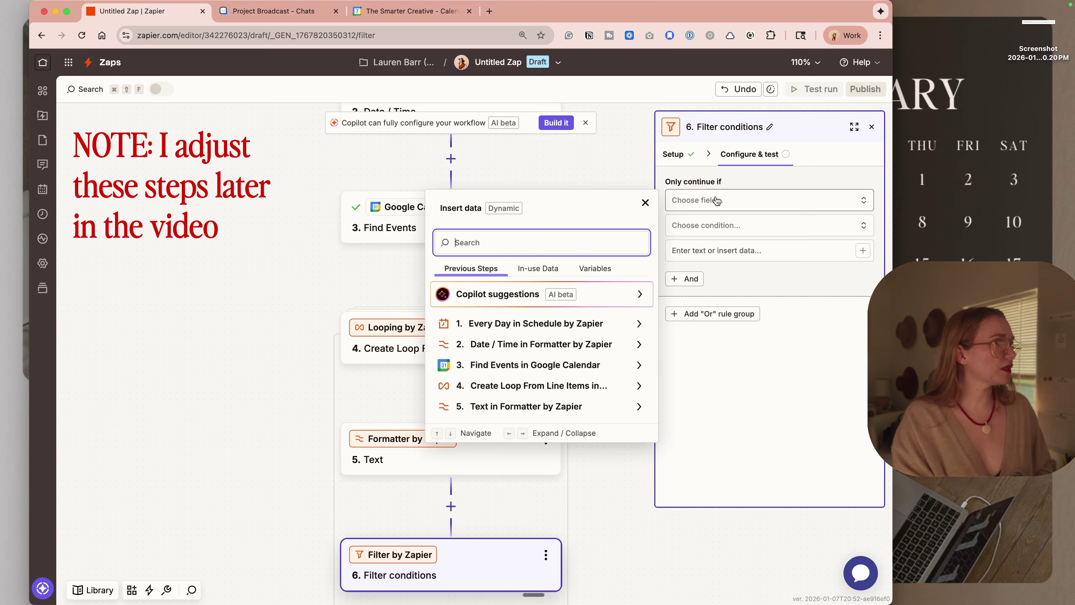
Step: Check the description of Wednesday's 4:30 – 5:30pm appointment in Google Calendar and return to the Zap editor
key(super+3)
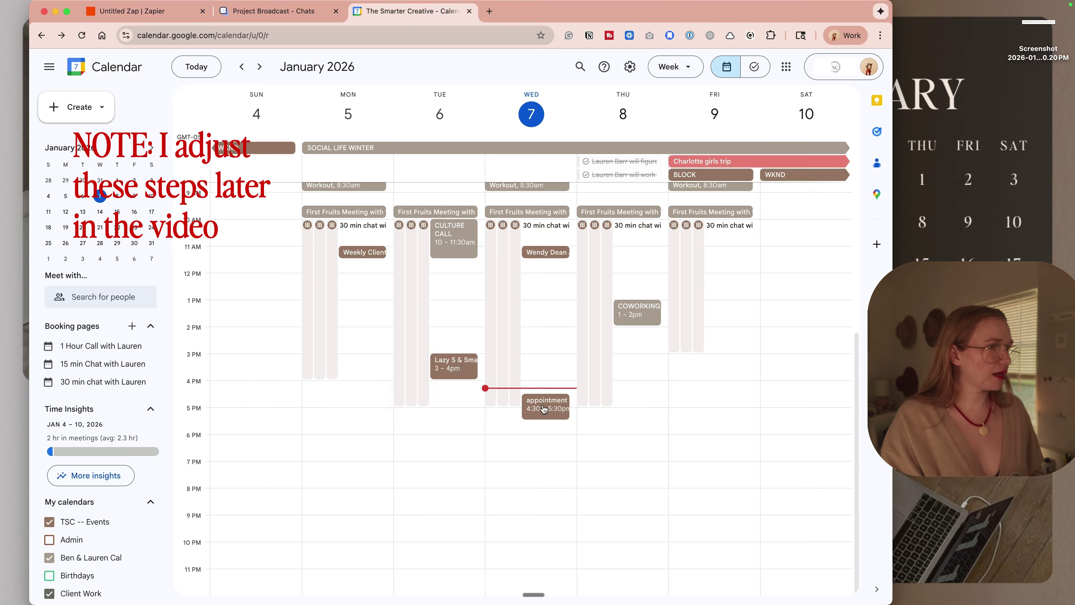
click(545, 408)
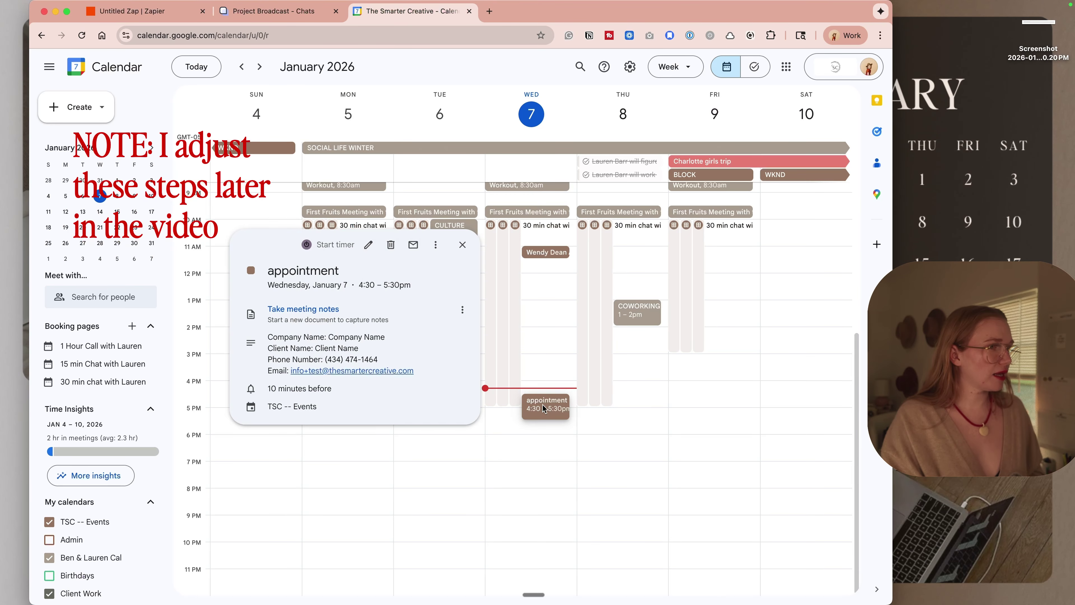
click(368, 244)
key(super+1)
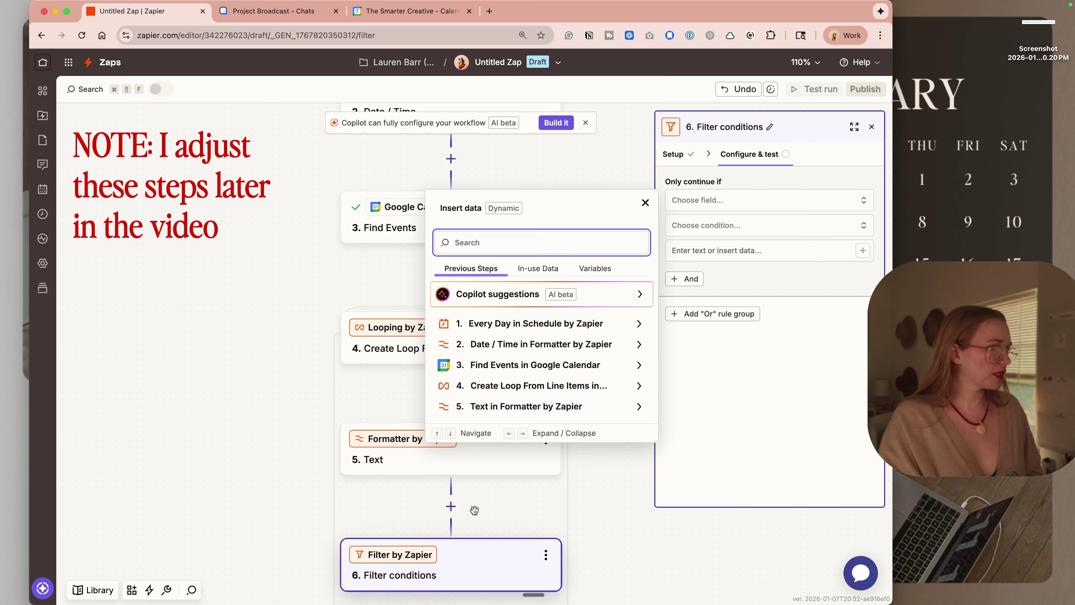
Step: Set the filter to continue only if the Output of the Formatter Text step Exists
click(456, 560)
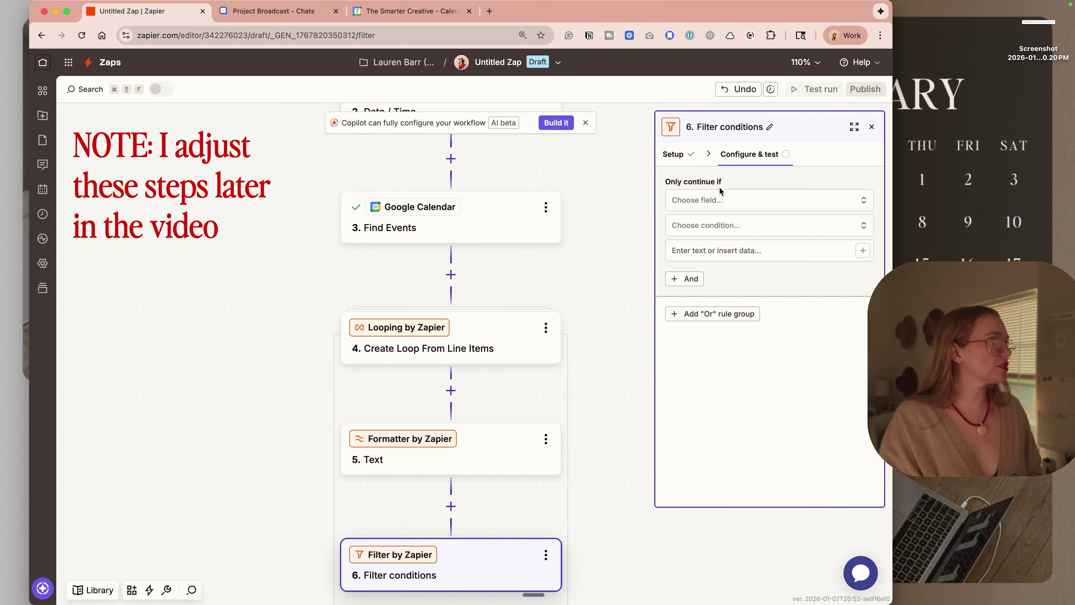
click(719, 199)
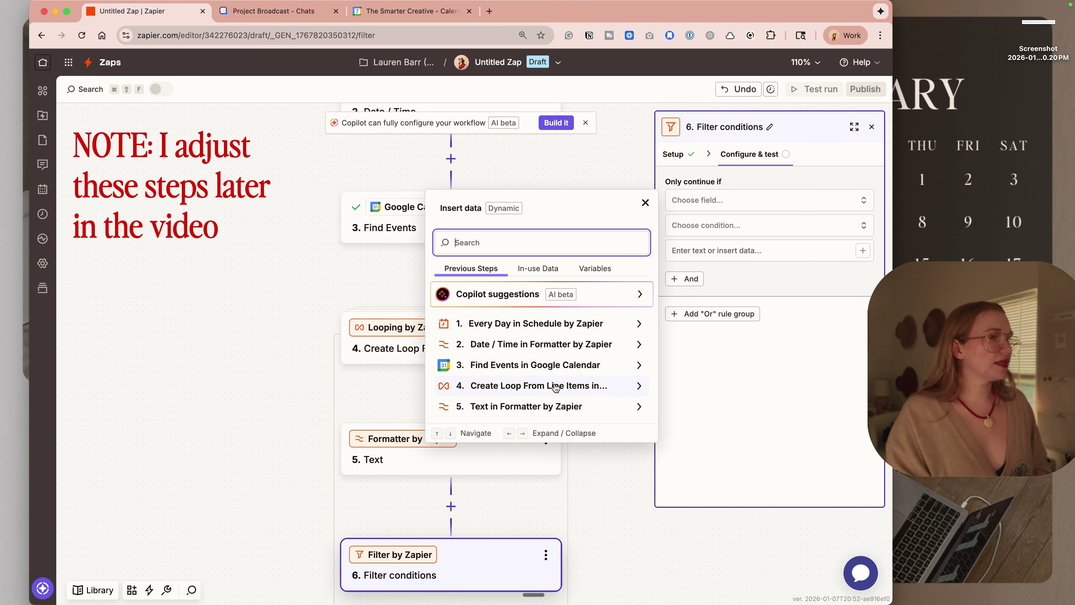
click(549, 408)
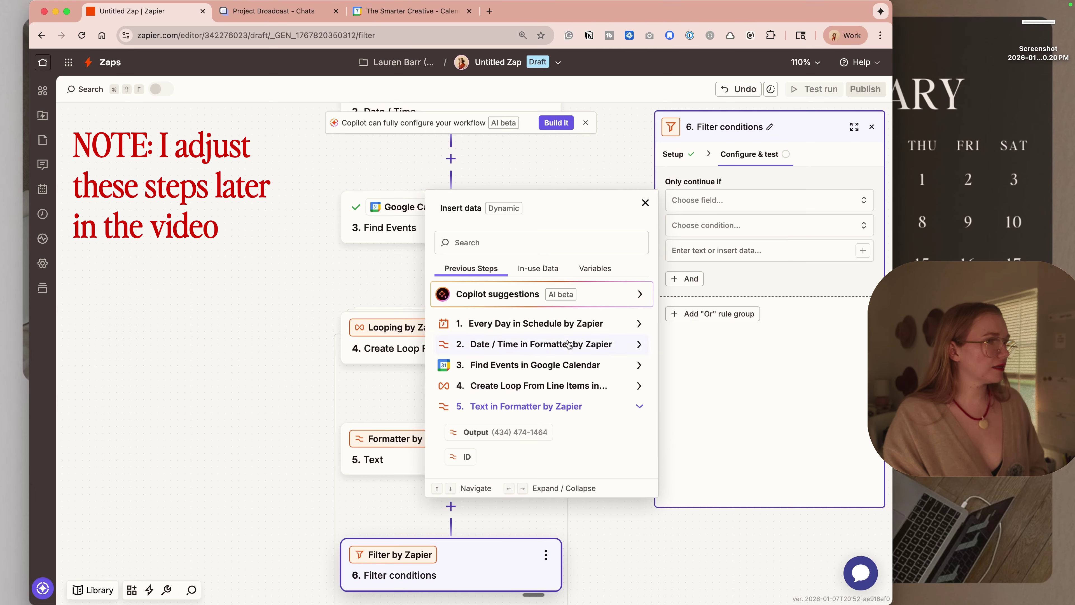
click(508, 432)
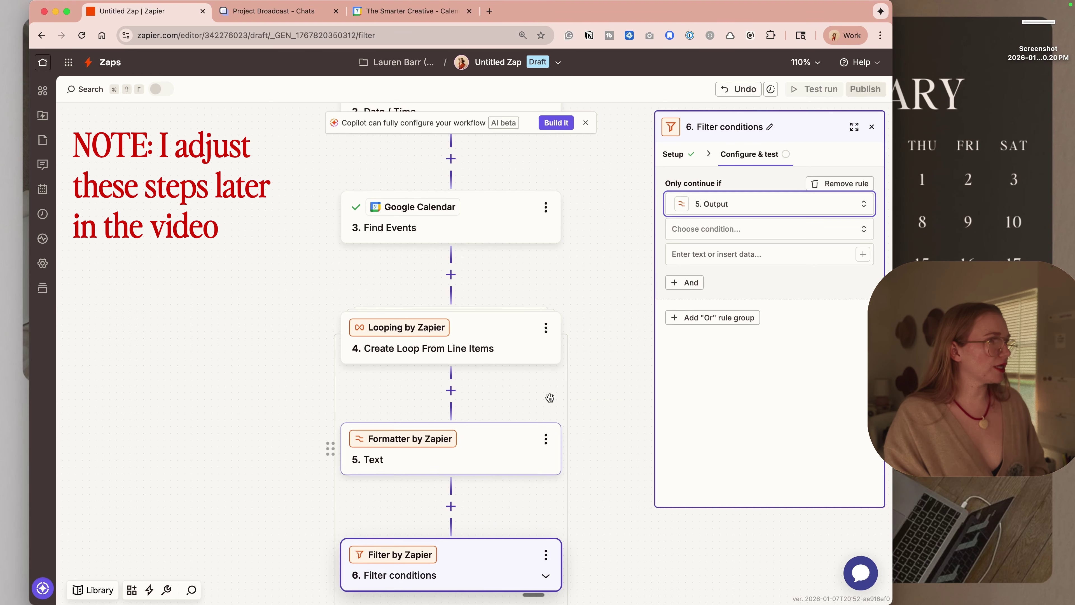
click(707, 233)
scroll(723, 342, down, 5)
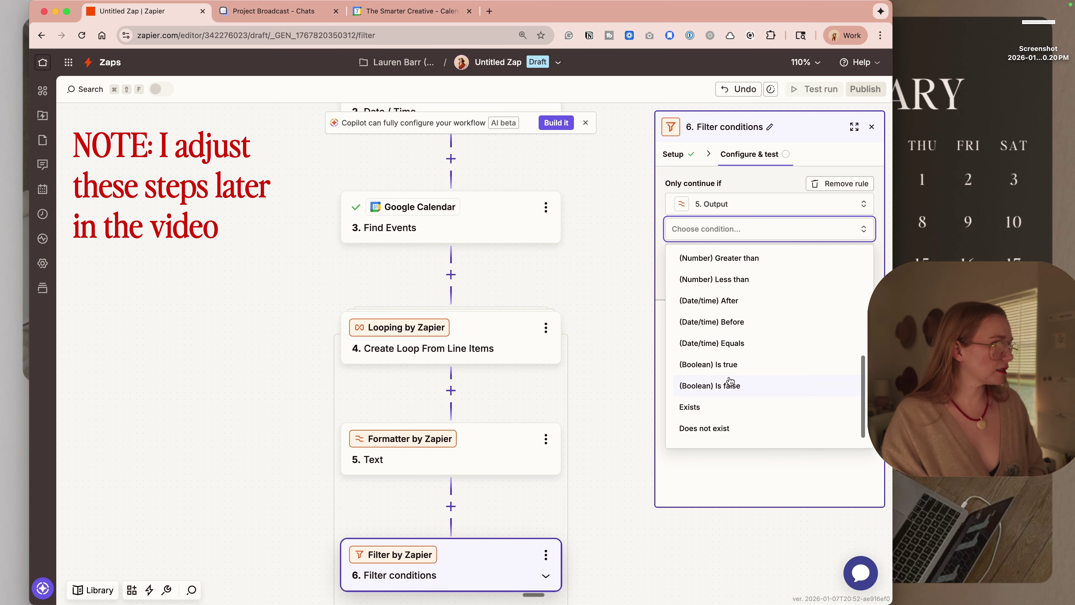
click(728, 413)
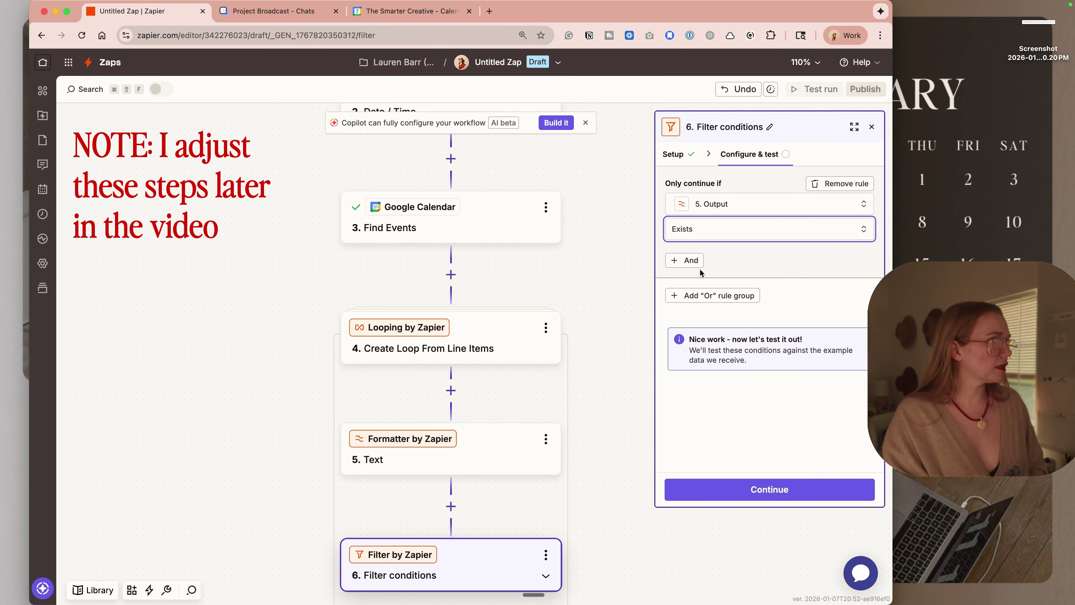
Step: Add an And rule requiring Results Description from Find Events to satisfy (Text) Contains "Client Name:"
click(694, 261)
click(714, 279)
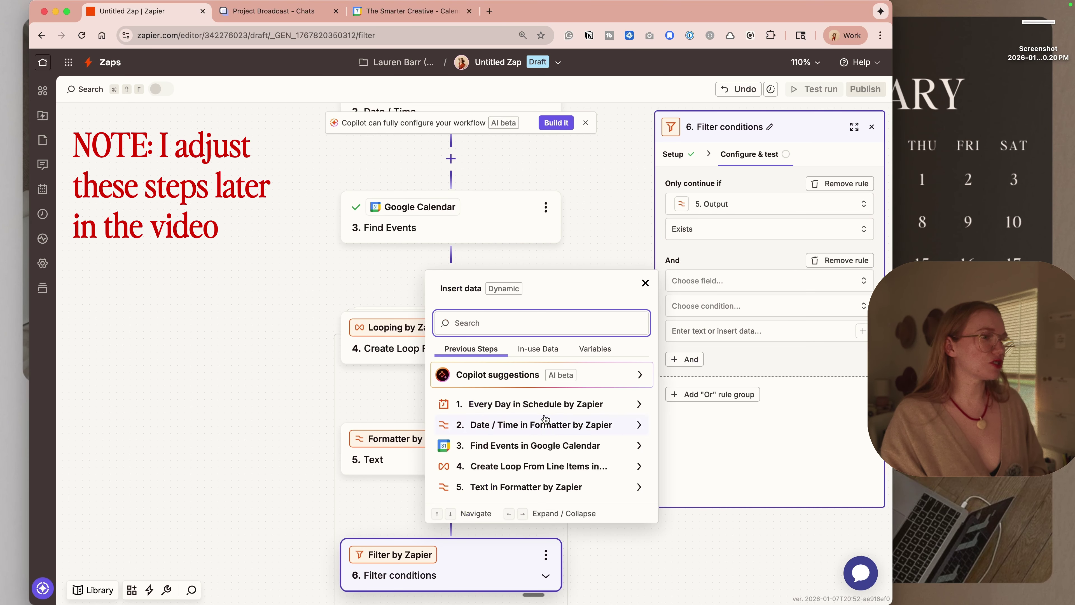
click(522, 443)
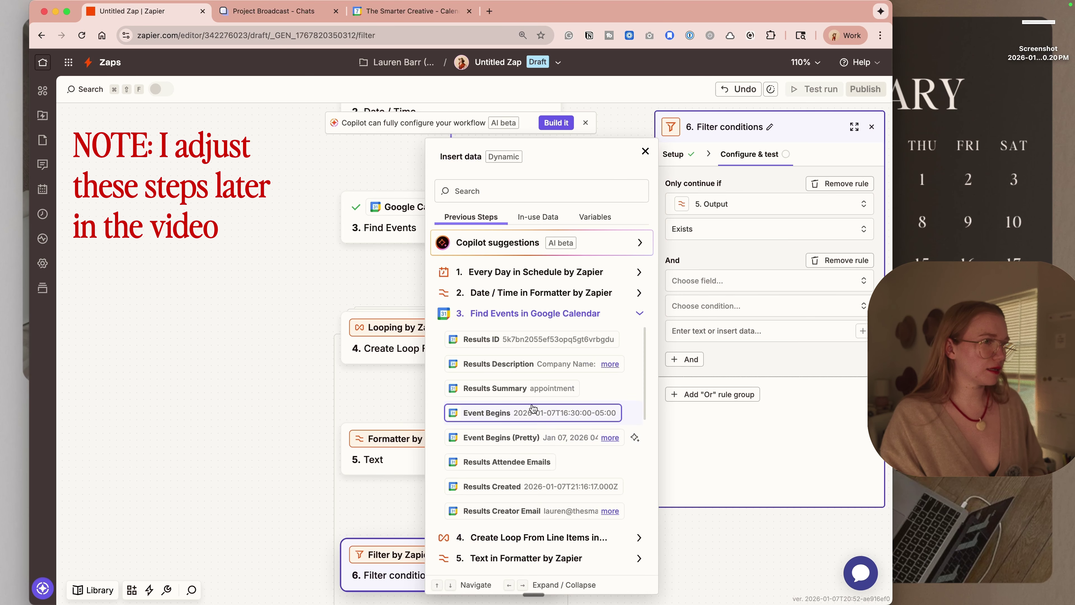
click(523, 365)
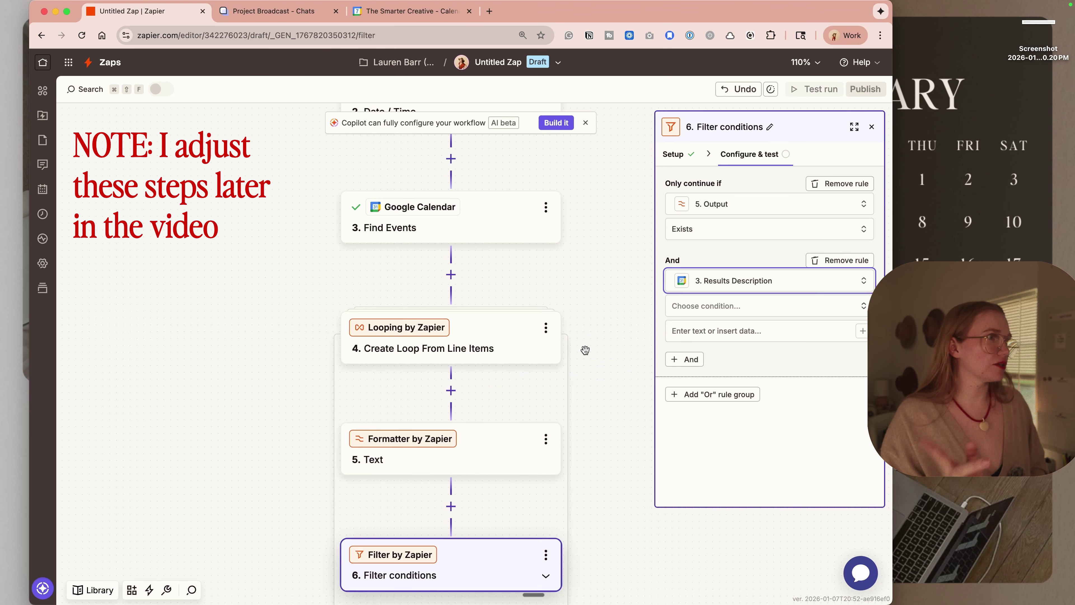
click(719, 314)
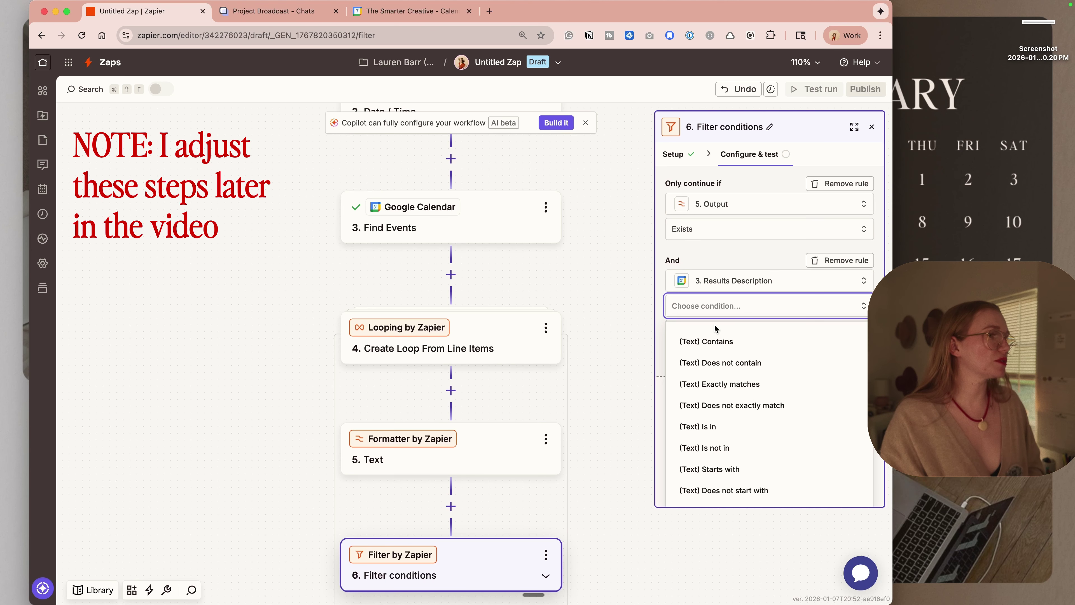
click(711, 342)
click(716, 332)
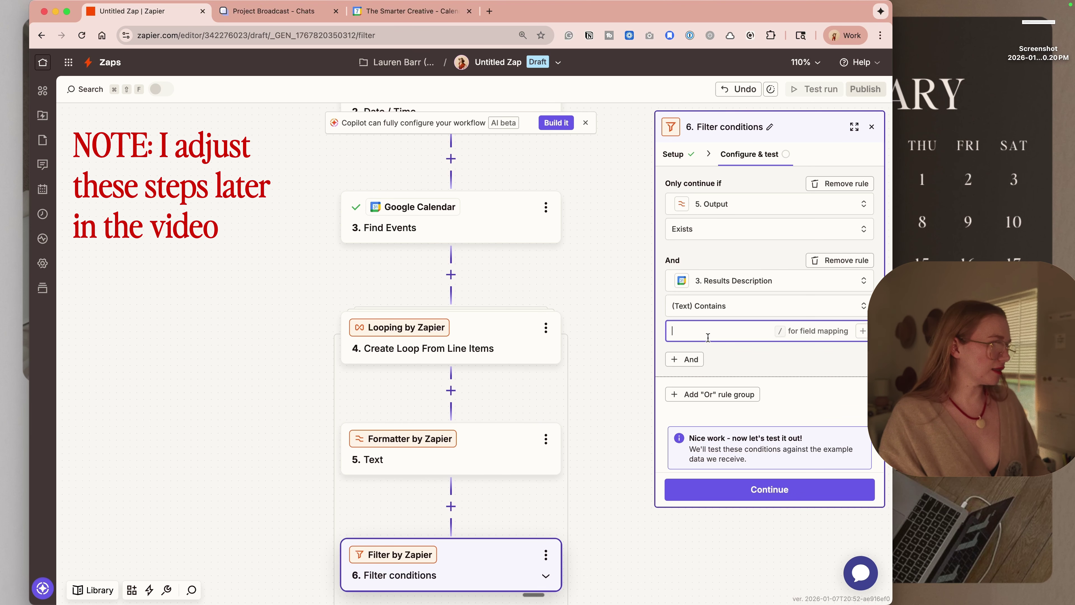
text(Client Name:)
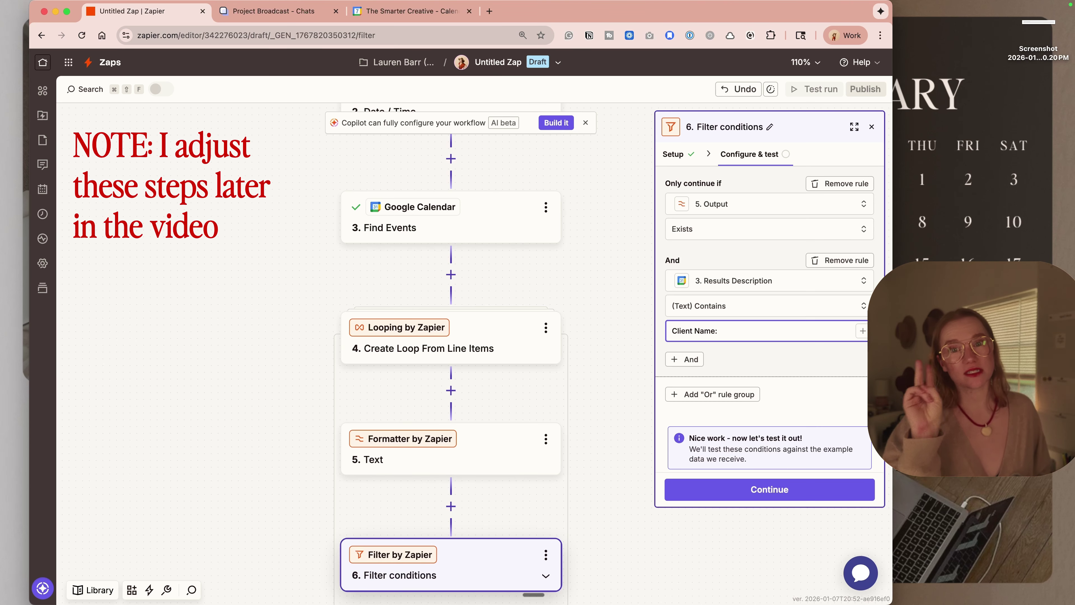
Step: Test the filter conditions, and retest the Google Calendar Find Events step to check its refreshed output data
click(769, 483)
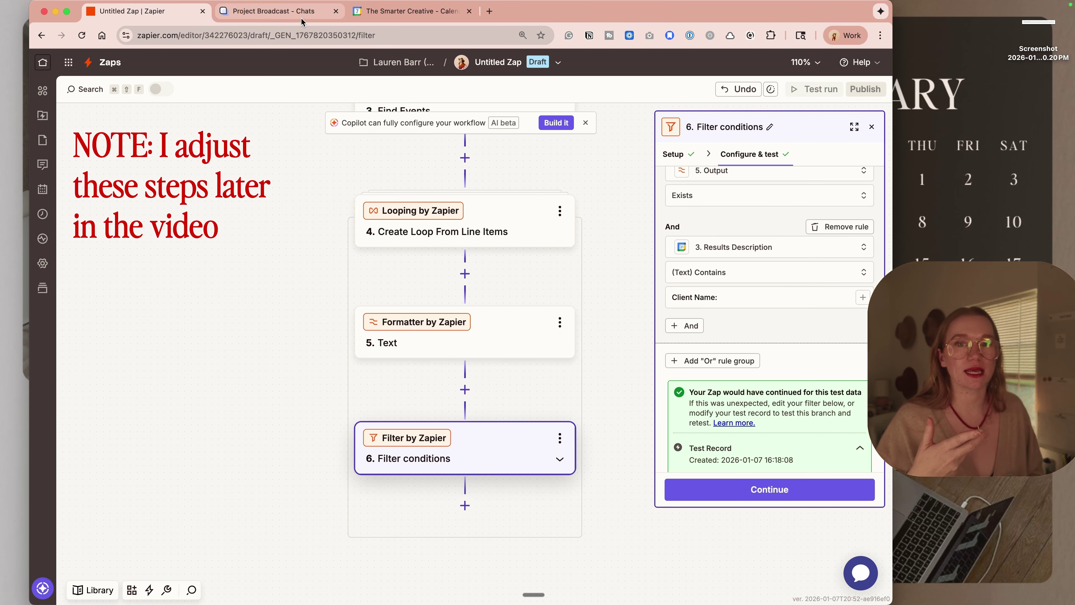
scroll(371, 189, up, 8)
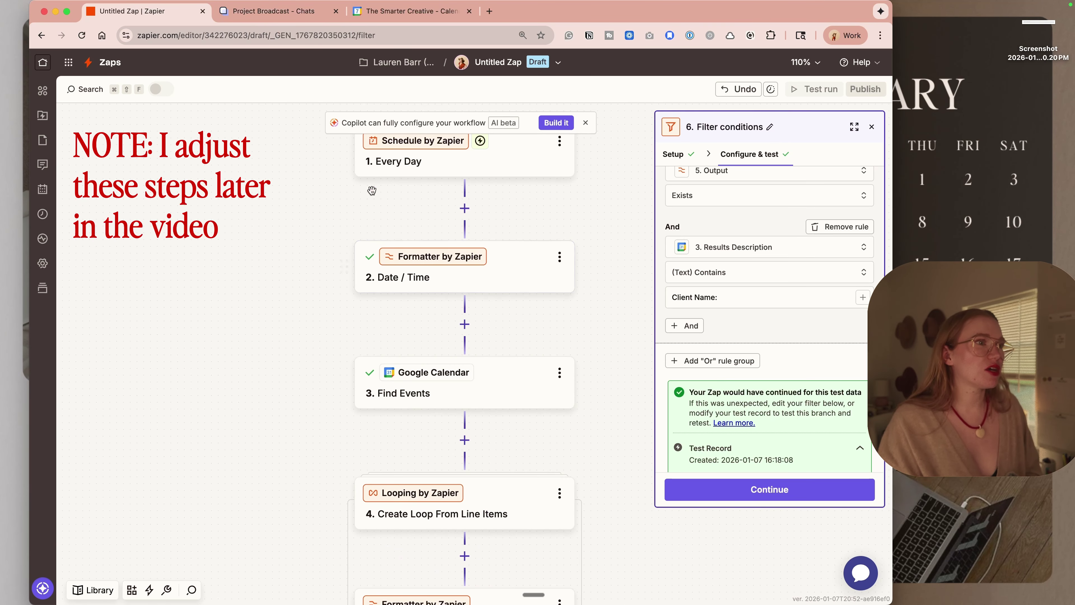
scroll(371, 190, down, 4)
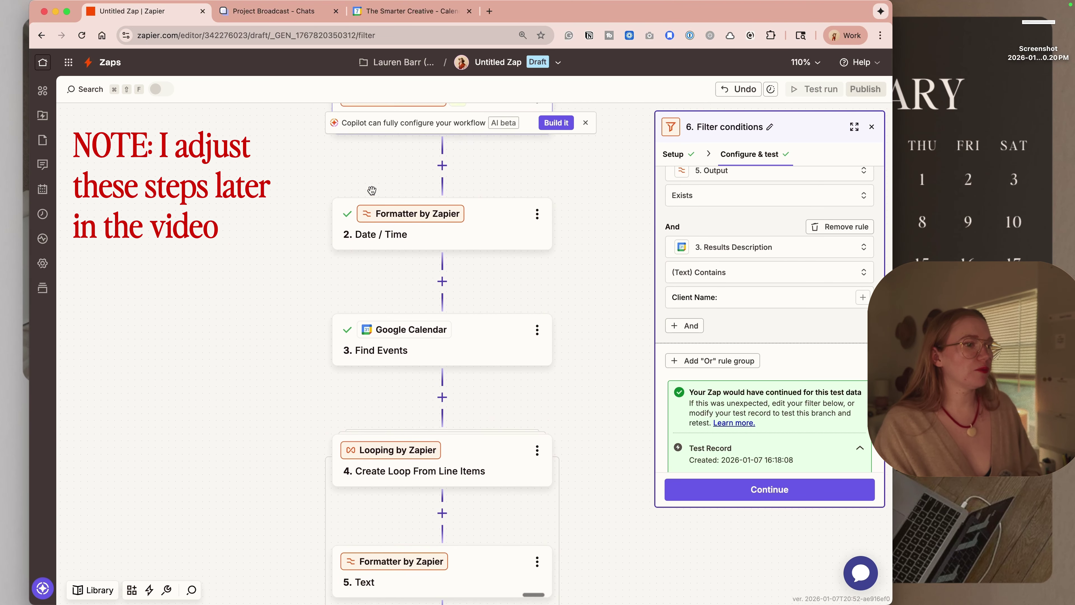
click(506, 357)
click(774, 486)
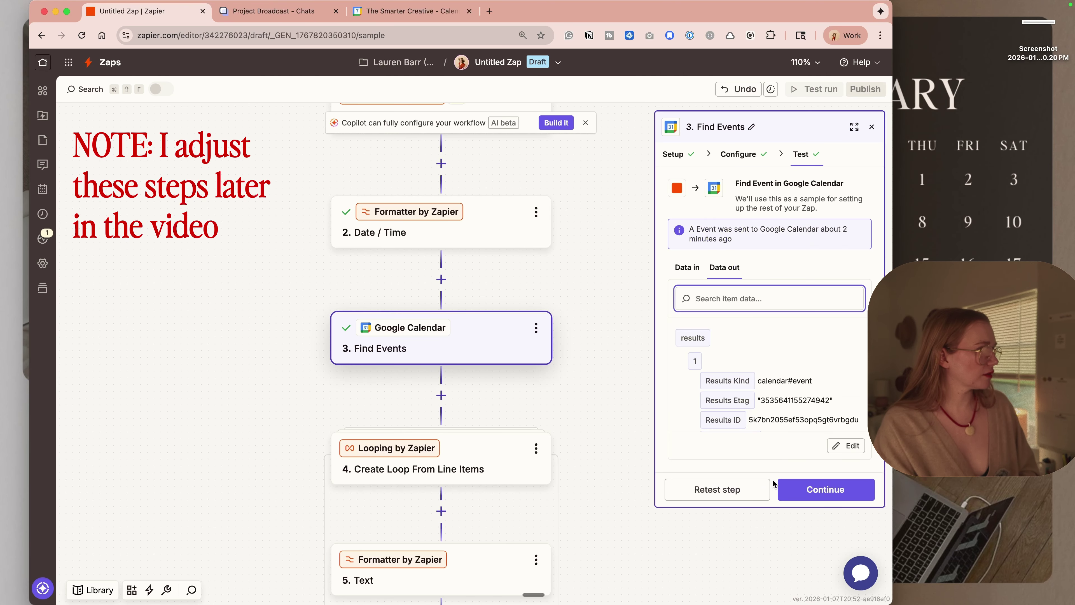
click(758, 489)
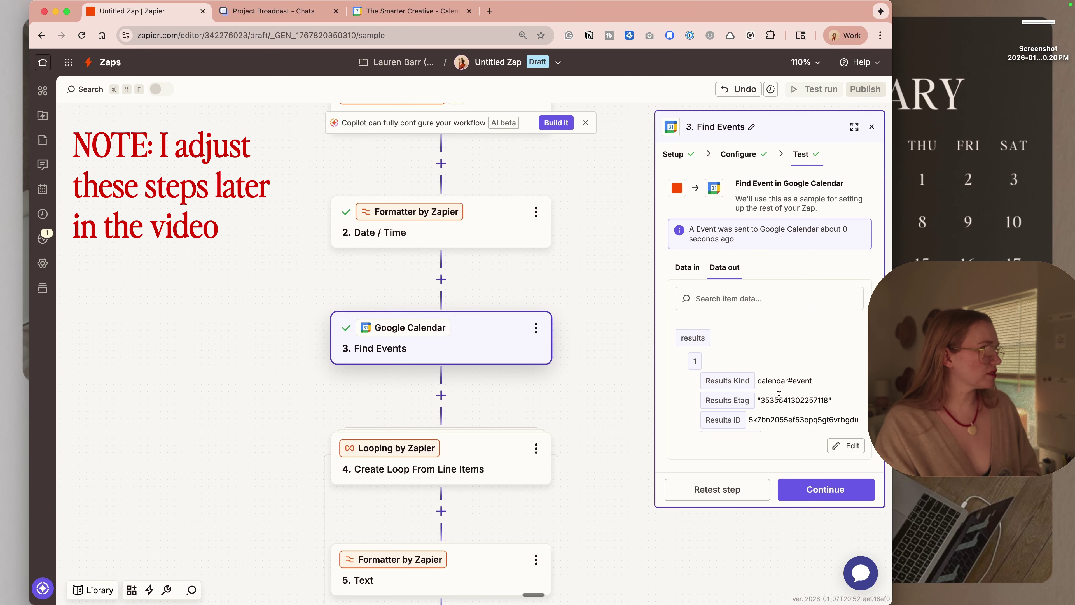
scroll(780, 398, down, 3)
scroll(533, 436, down, 5)
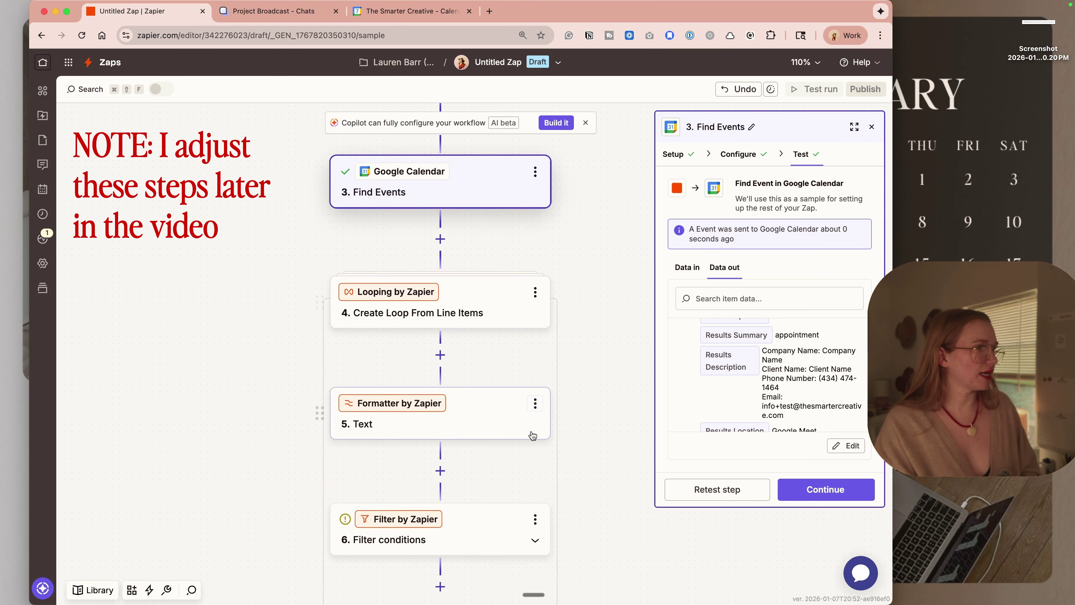
Step: Add a Project Broadcast Send Message action below the filter, using the Project Broadcast account rather than Project Broadcast #2 M4K
click(438, 506)
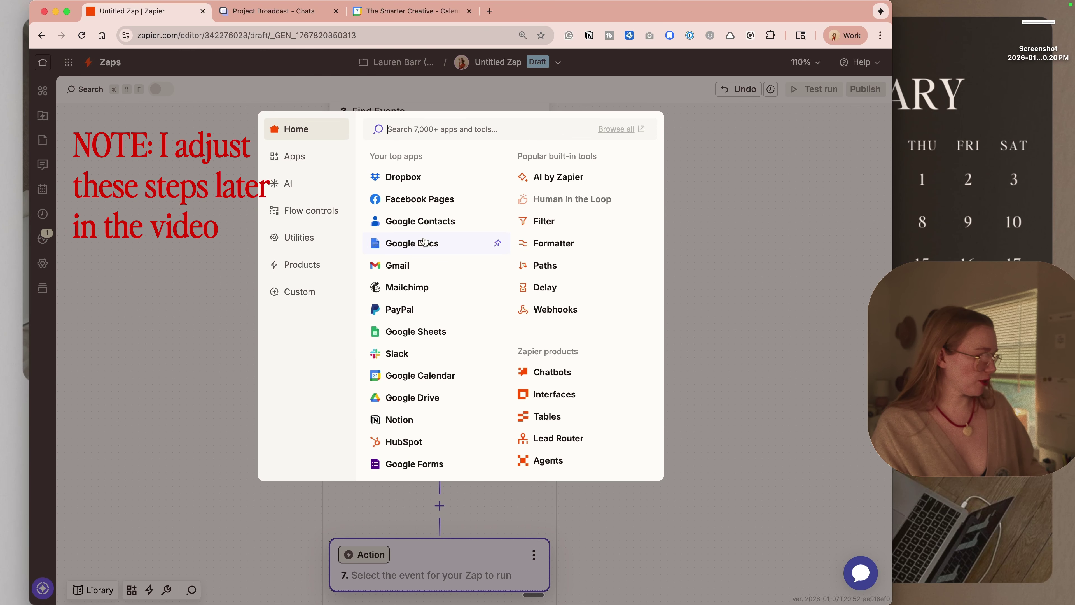
text(proje)
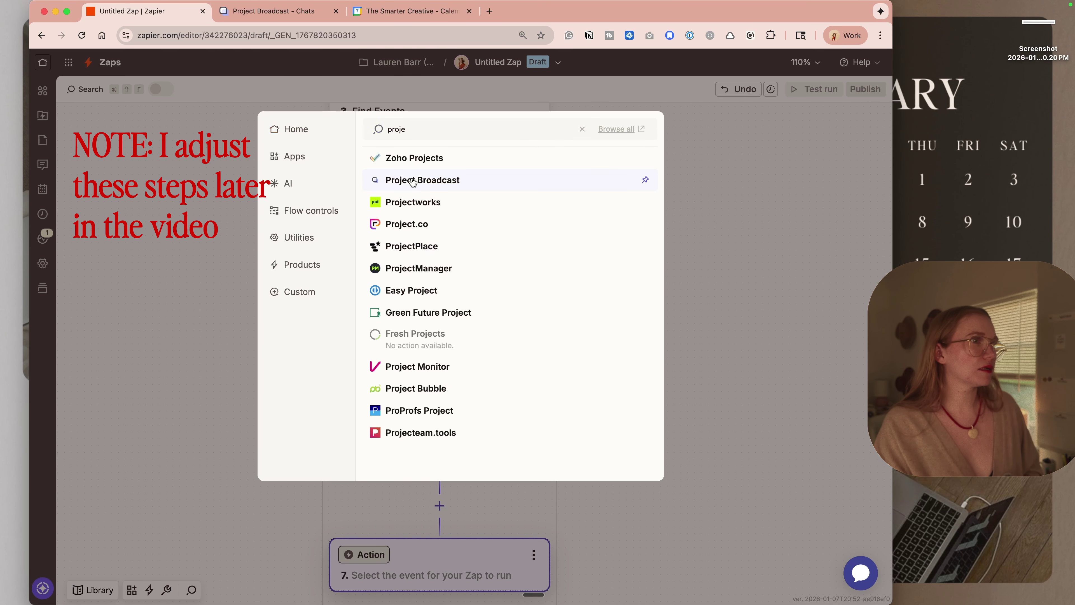
click(413, 181)
click(713, 254)
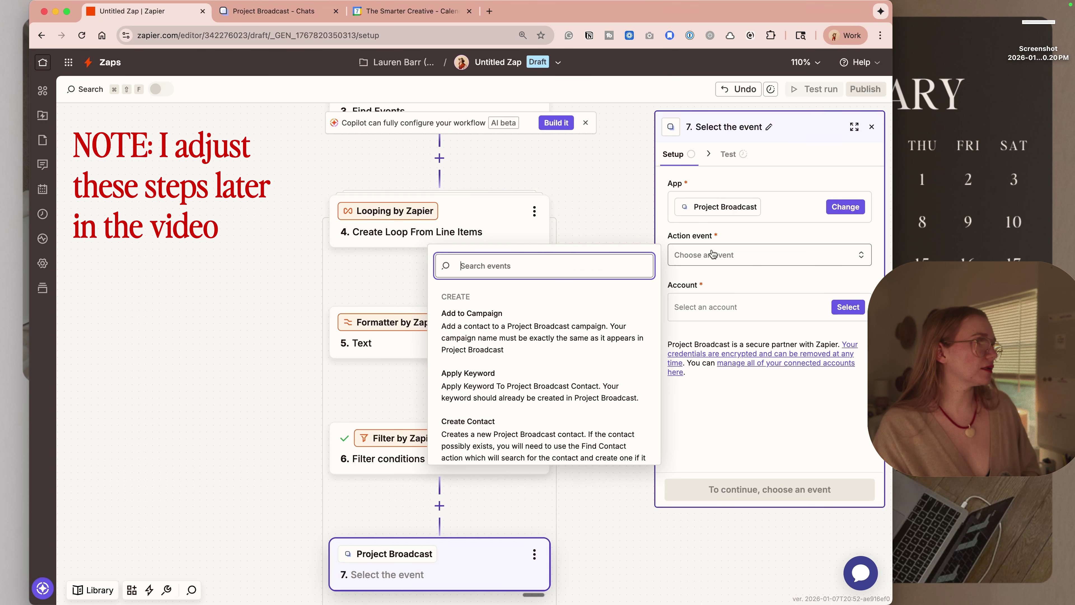
text(send)
click(560, 331)
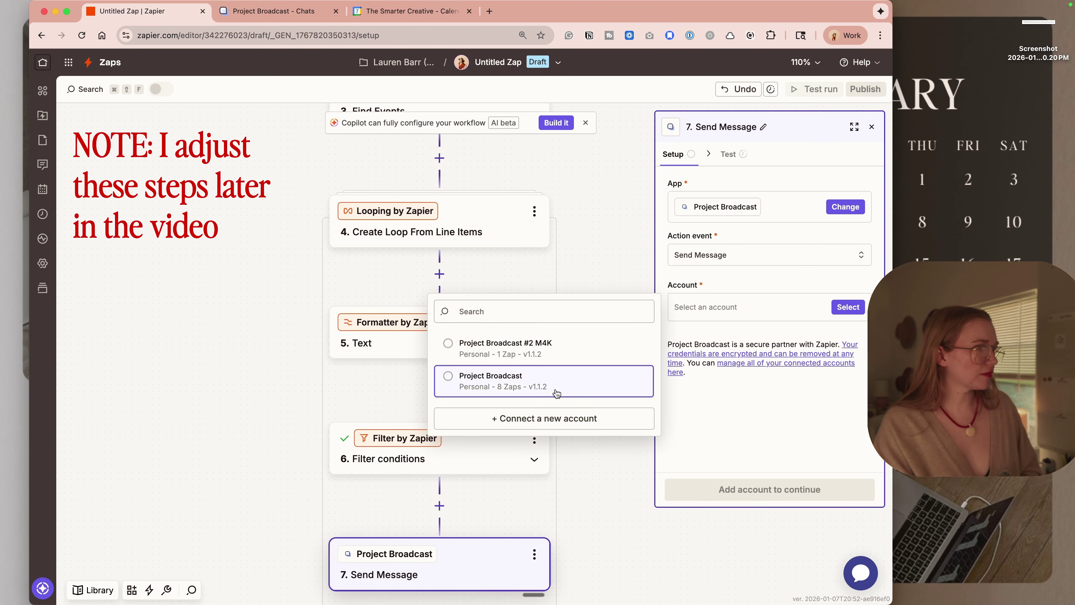
click(556, 394)
click(719, 497)
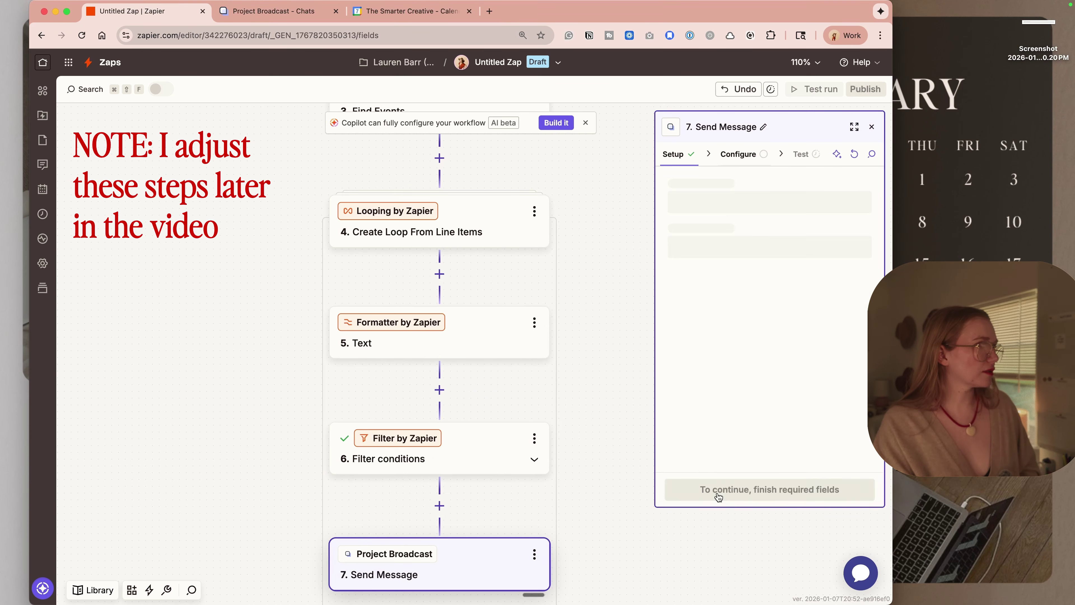
Step: Map the Send Message step's Contact Id or Phone Number to the Output of the Formatter Text step
click(704, 197)
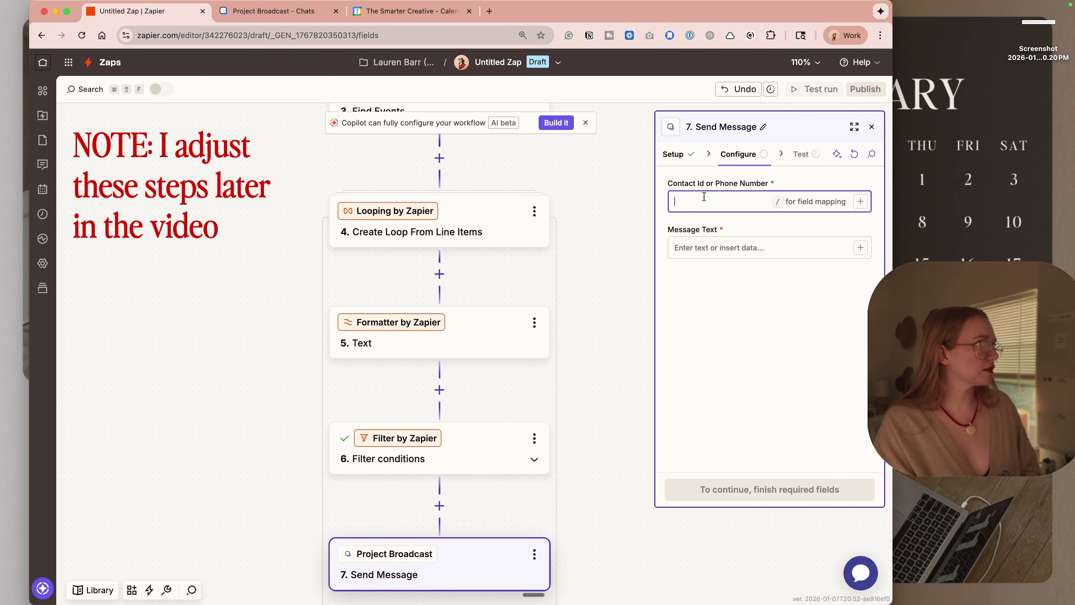
text(/)
click(529, 418)
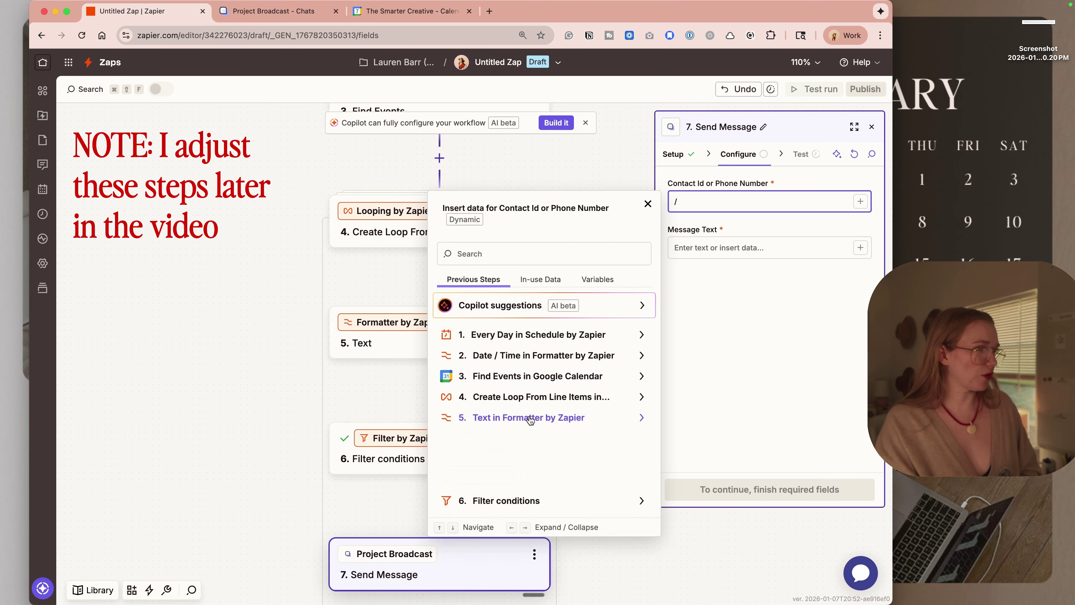
click(516, 471)
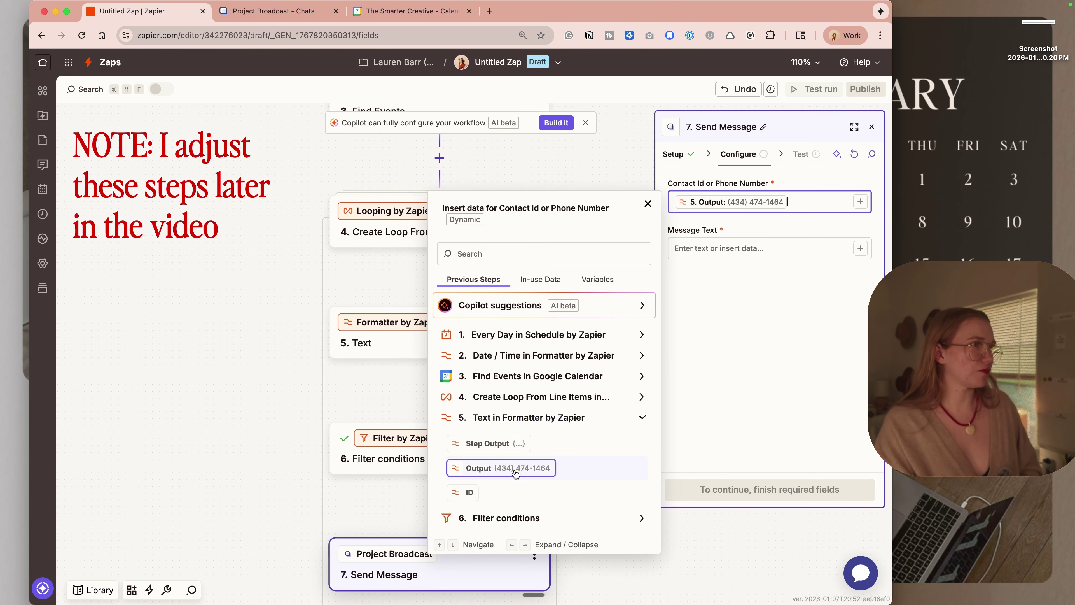
Step: Write a message starting with "Hey" that introduces the sender from the Smarter Creative and gives today's meeting time using Results Start Time Pretty, followed by ET
click(747, 247)
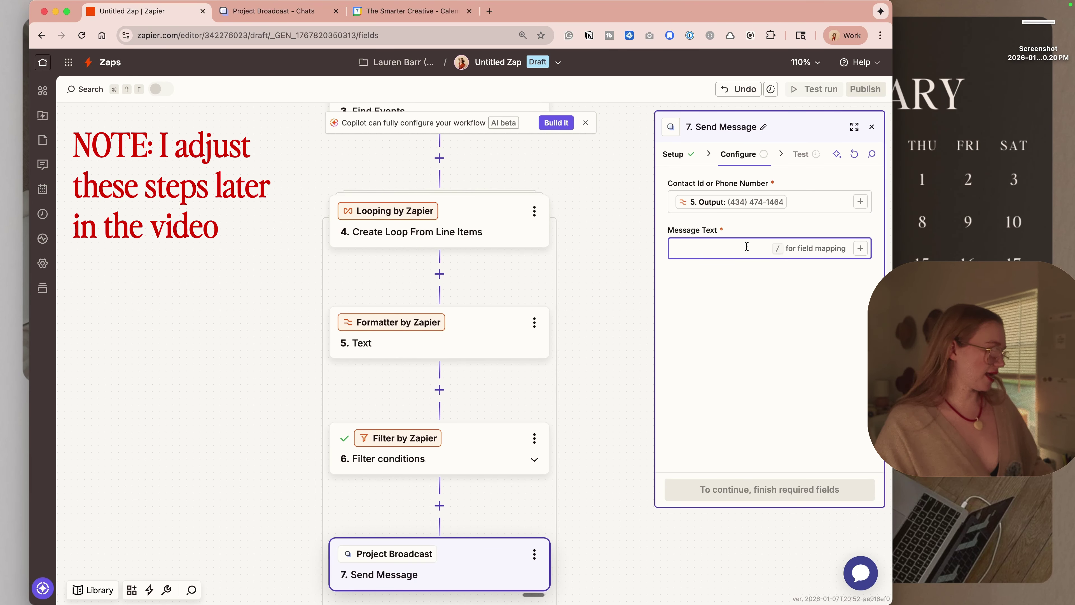
text(Looking forward to)
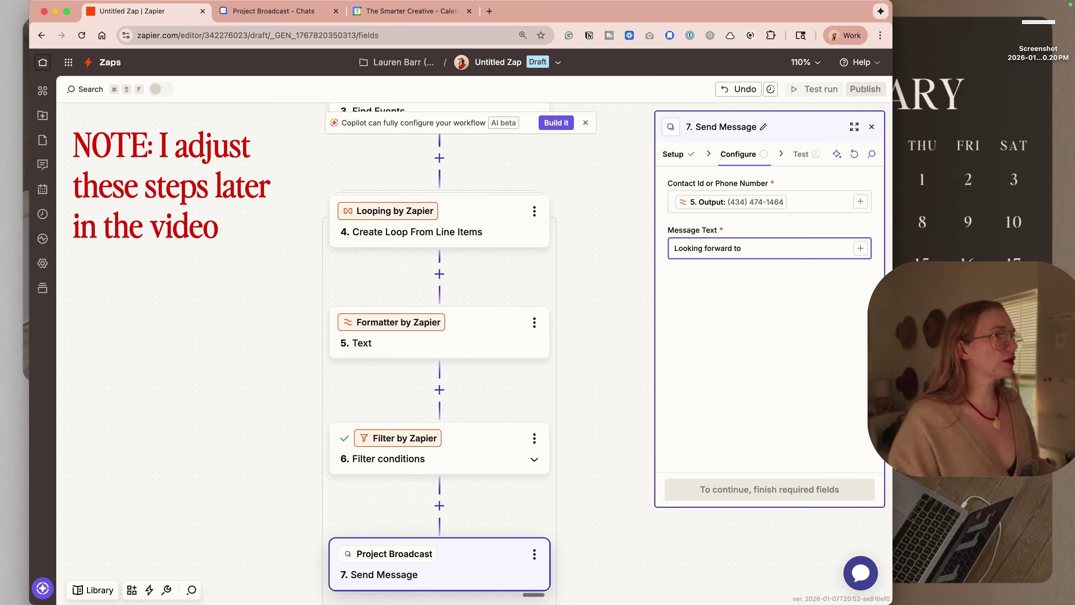
key(super+a)
text(Hey)
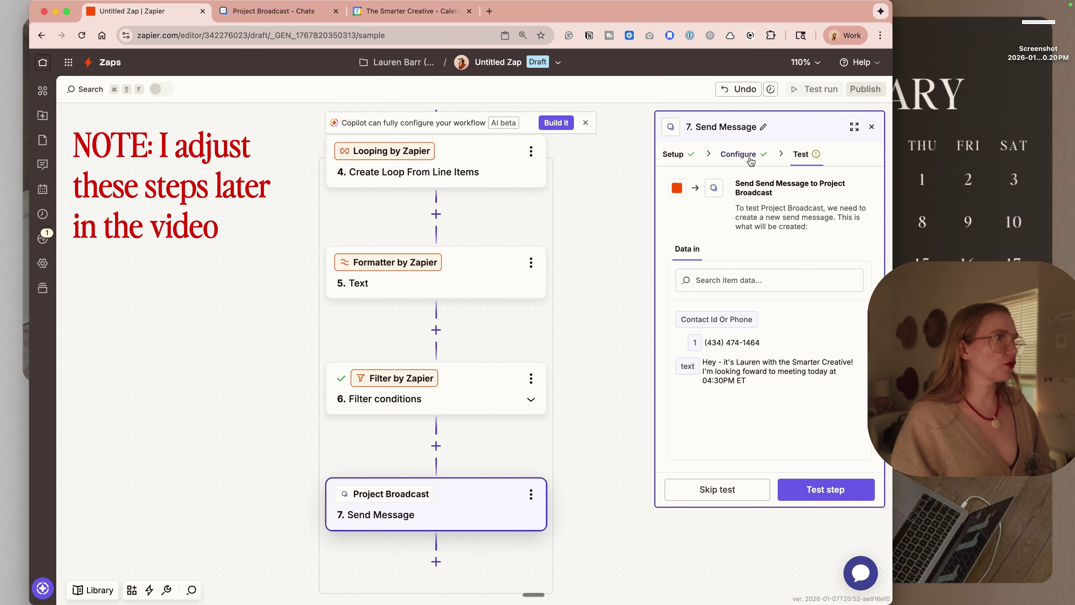
Step: Append Results Location from Find Events and "If you need to reschedule, just let me know. Looking forward to chatting! 🫶" to the message
click(739, 154)
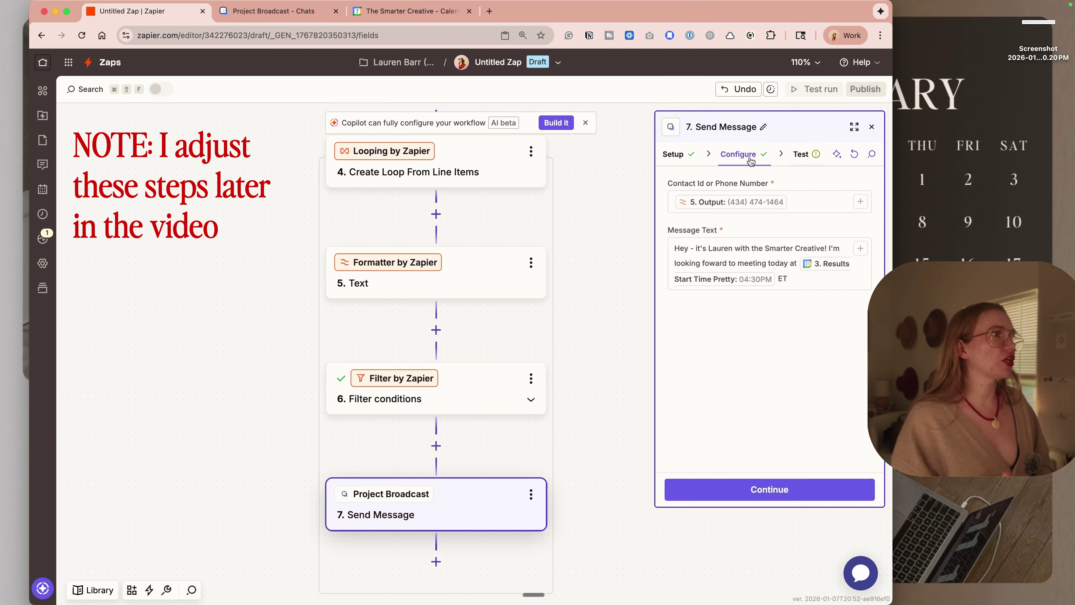
click(815, 278)
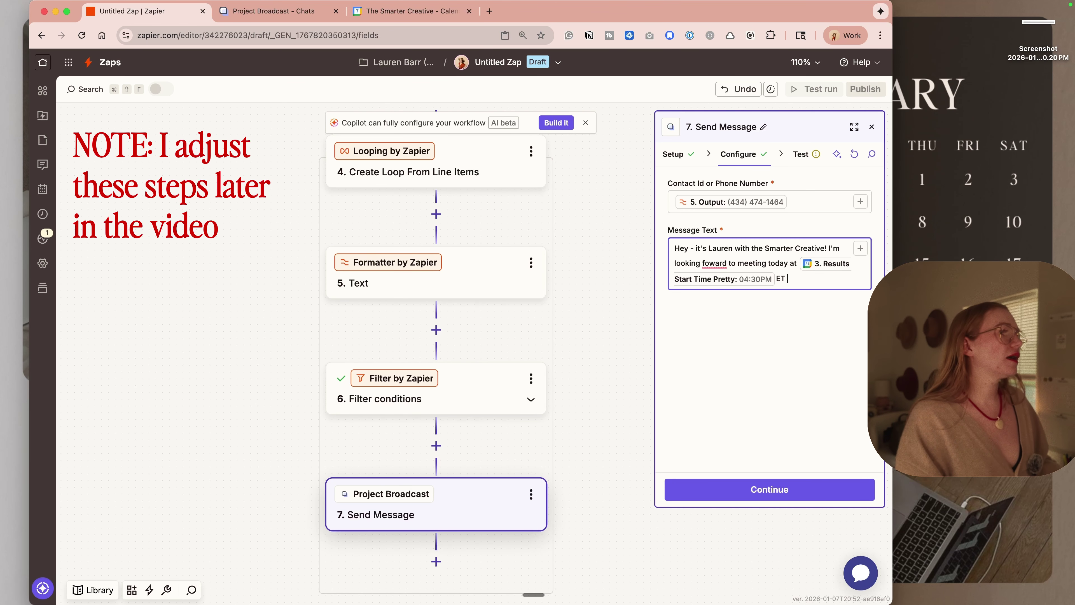
text(at /)
click(565, 413)
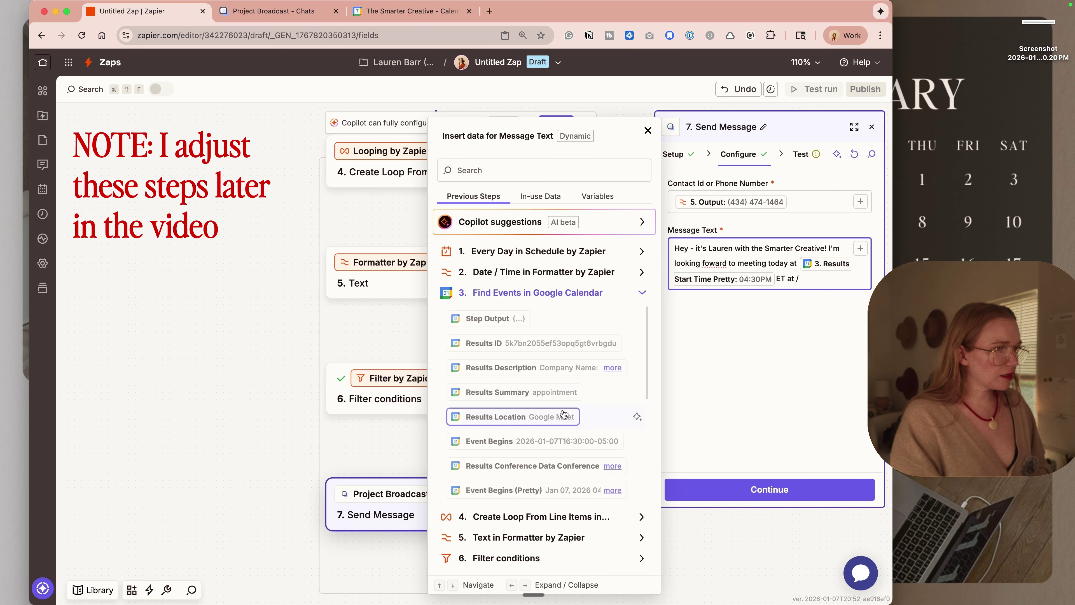
click(522, 417)
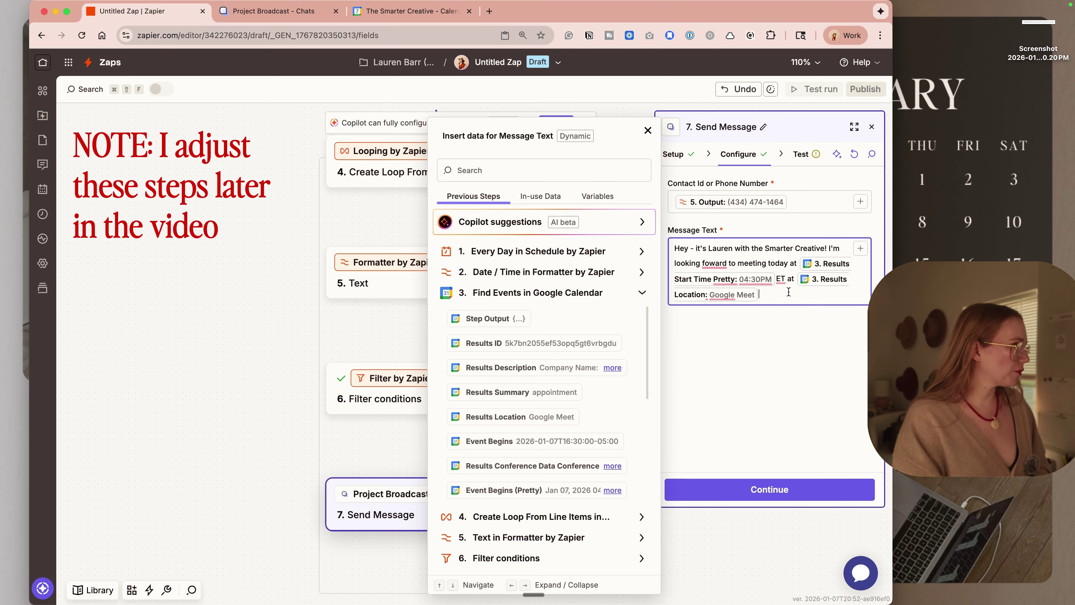
double_click(790, 279)
text(via)
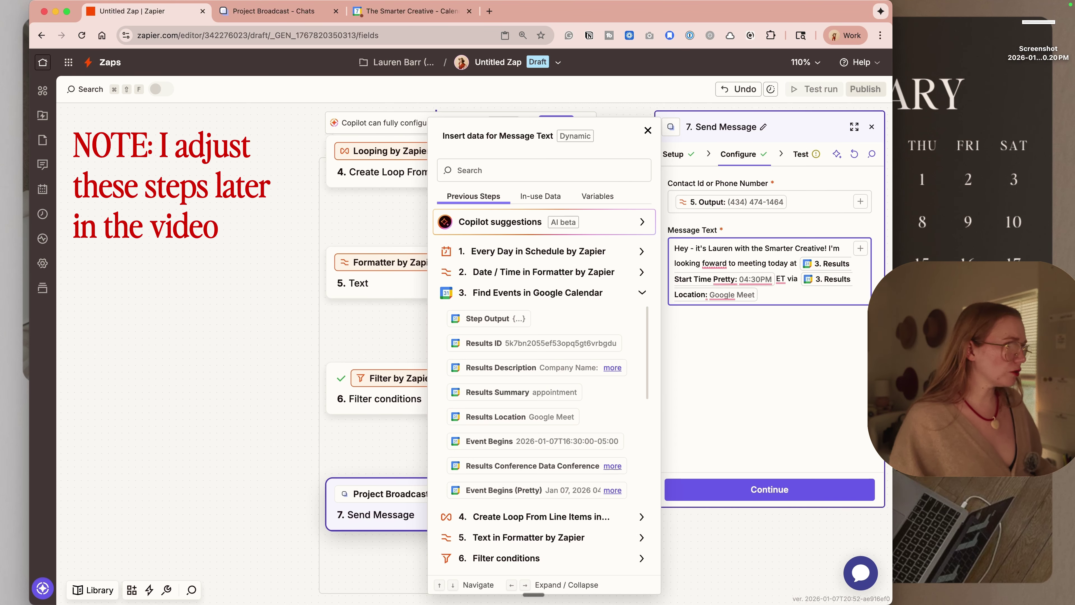
text(. Check your)
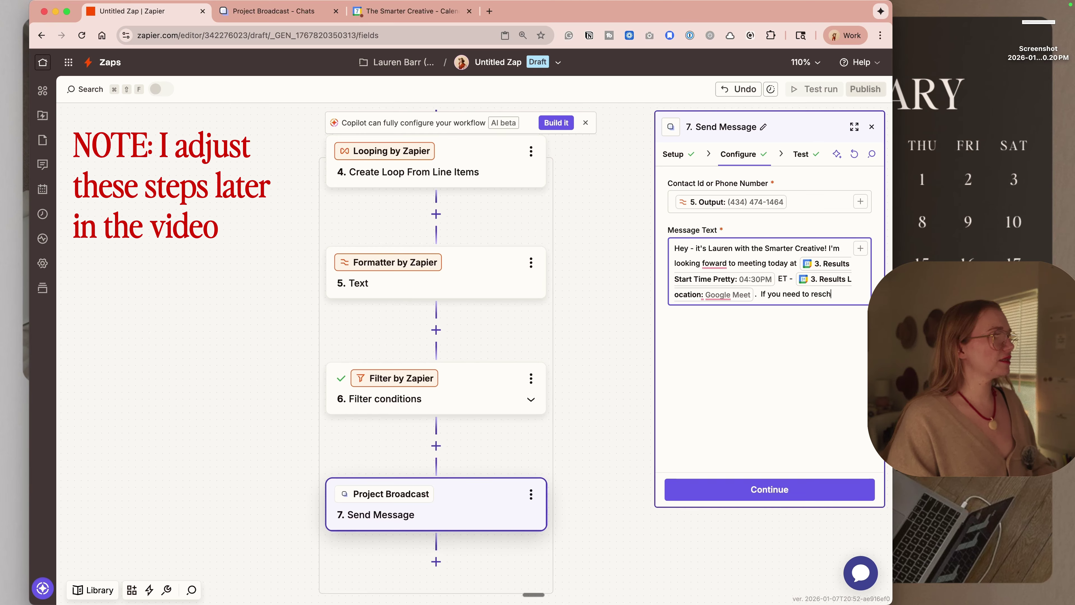
text(, just let me know. Looking forward to chatting! 🫶)
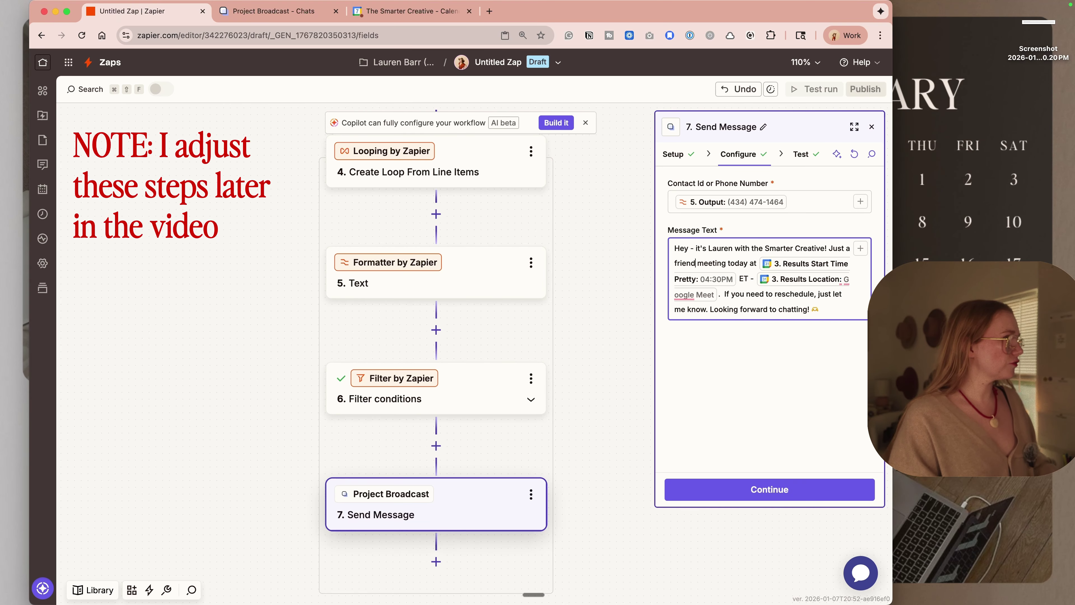
Step: Reword the message's second sentence to read "Just a friendly reminder that we have a meeting scheduled for today at" before the start time
text(;y)
key(BackSpace)
key(BackSpace)
text(y reminder t)
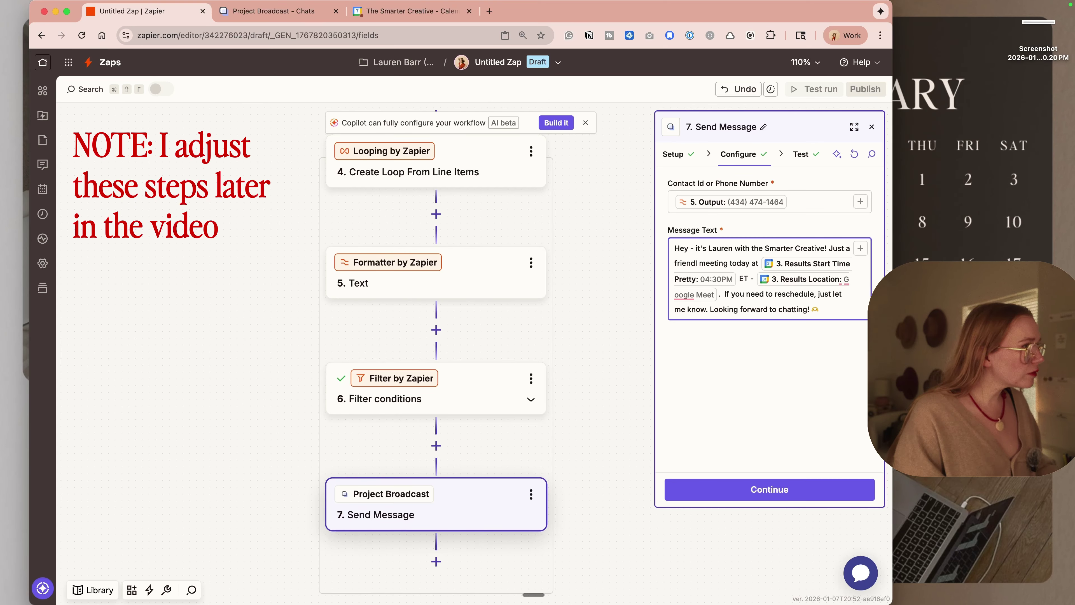
text(hat we have a)
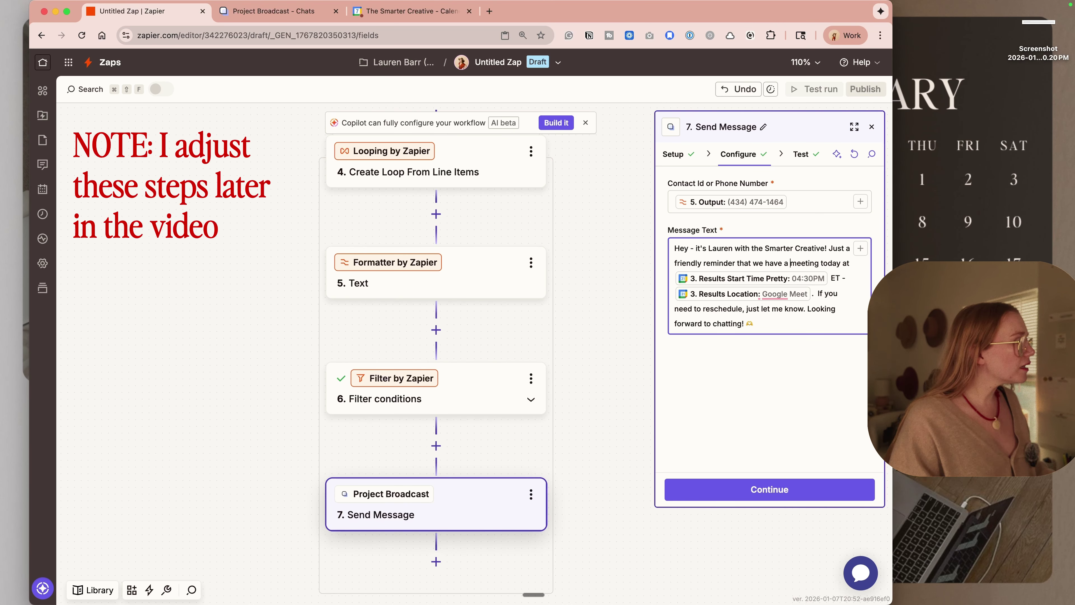
text( meeting sch)
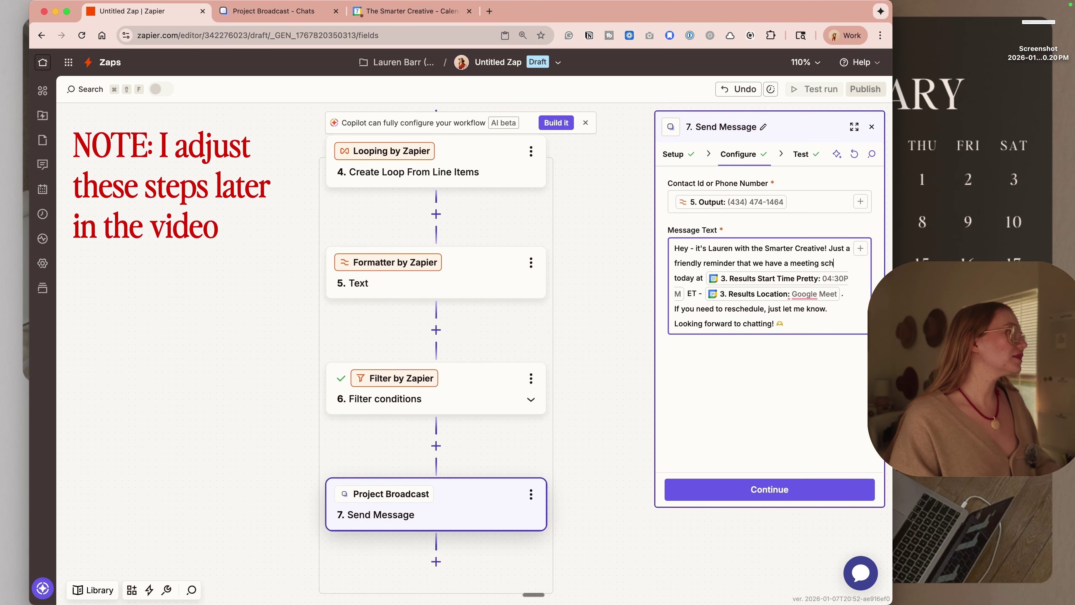
text(eduled for)
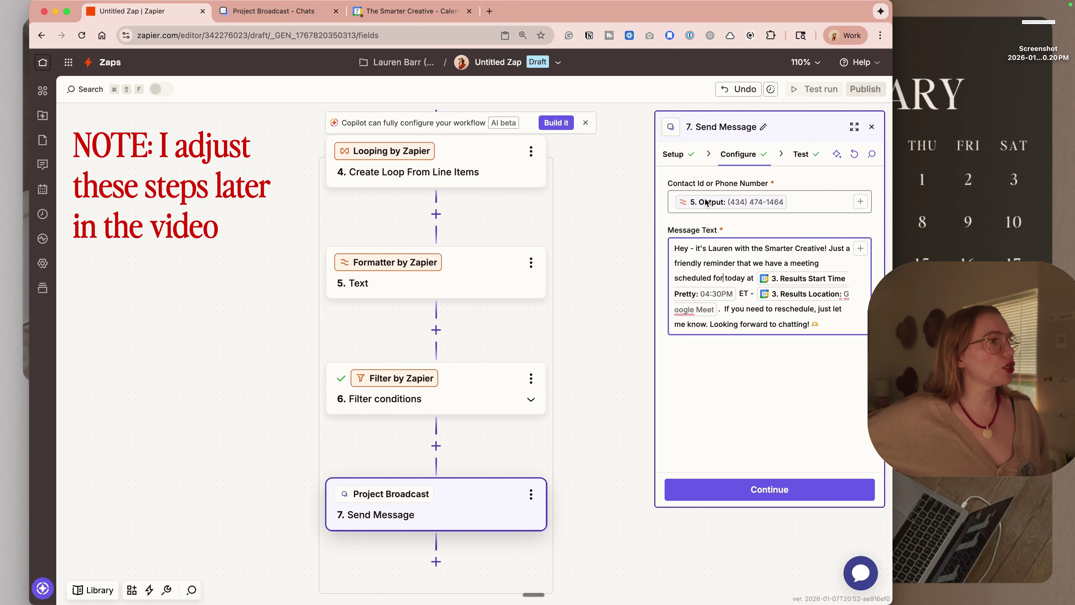
Step: Insert a Project Broadcast Find Contact step between the filter and the Send Message step, and proceed to its configuration
click(436, 445)
text(proj)
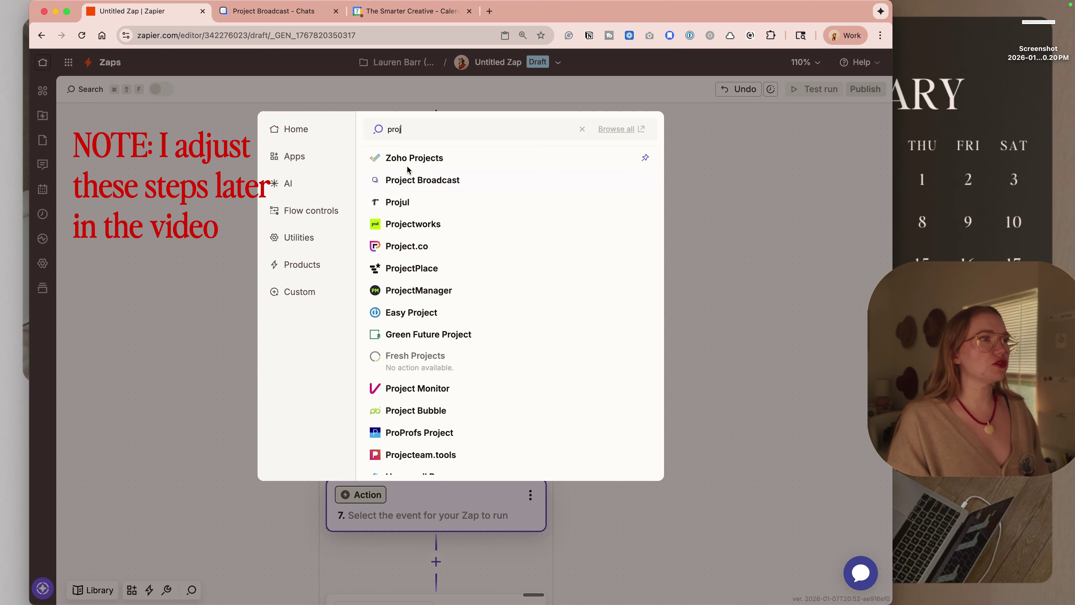
click(410, 182)
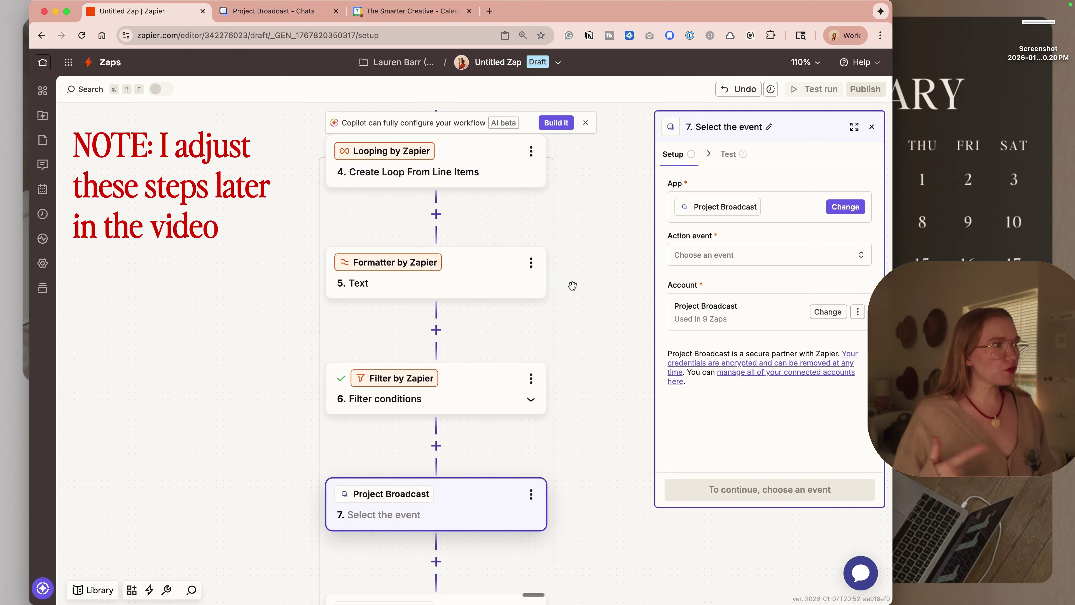
click(700, 256)
text(find)
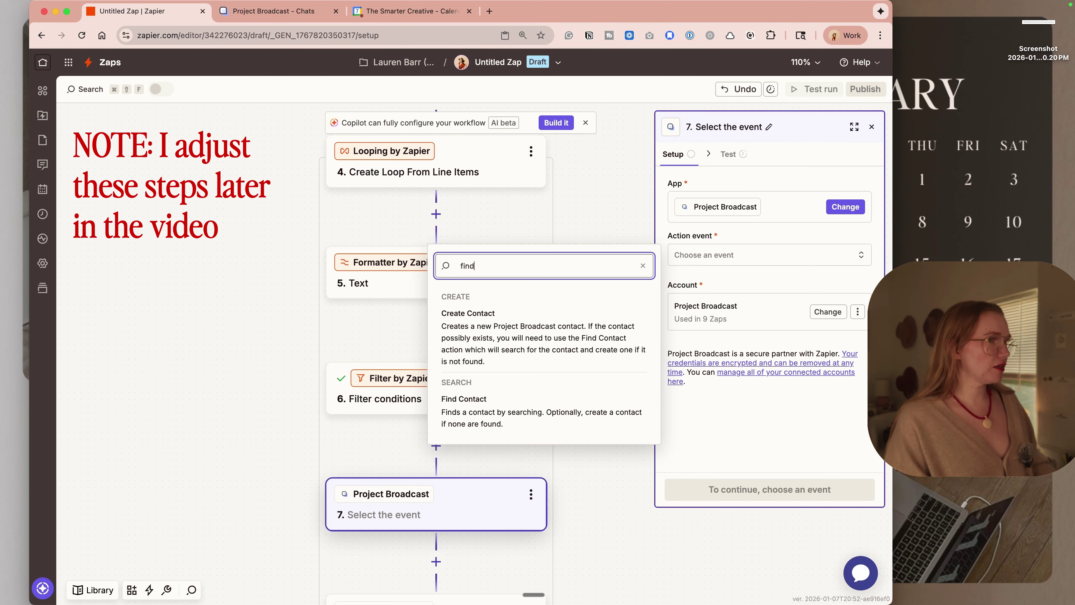
click(463, 417)
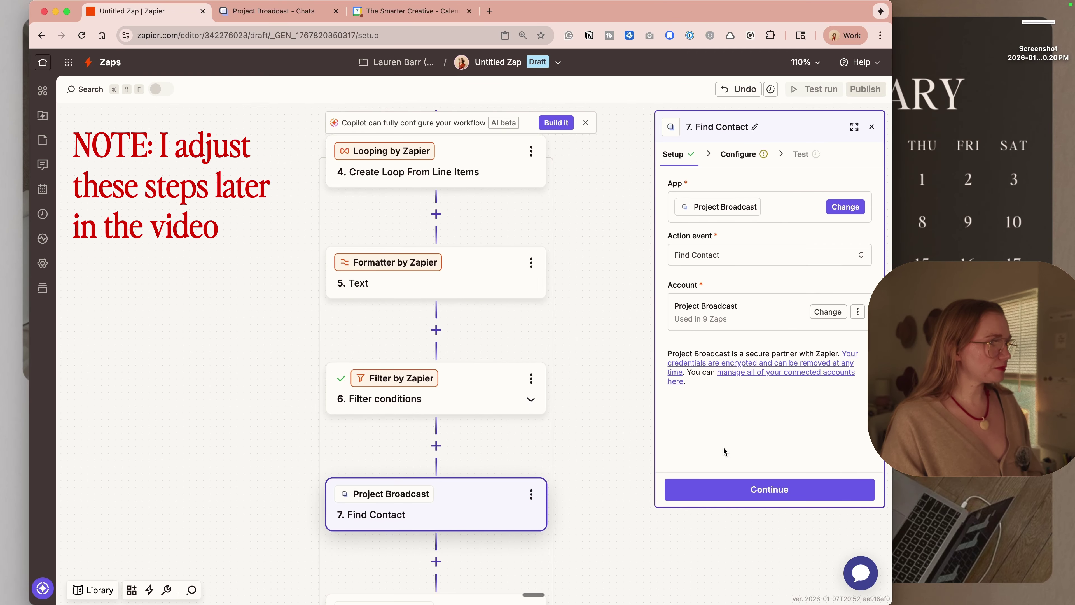
click(735, 489)
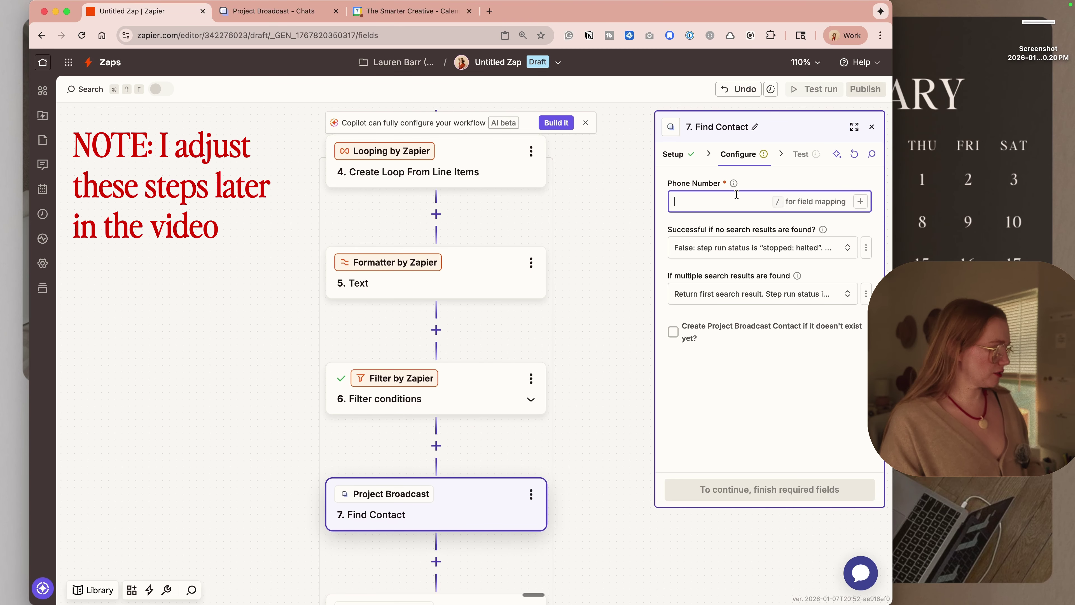
Step: Map the Find Contact step's Phone Number to the Output of the Formatter Text step
text(/)
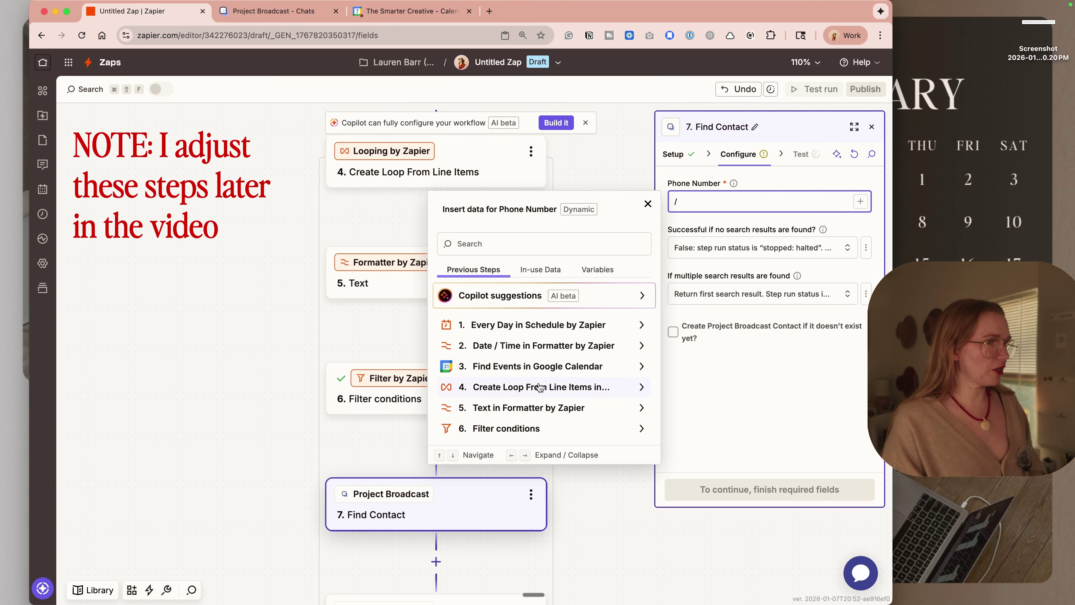
click(531, 408)
click(521, 458)
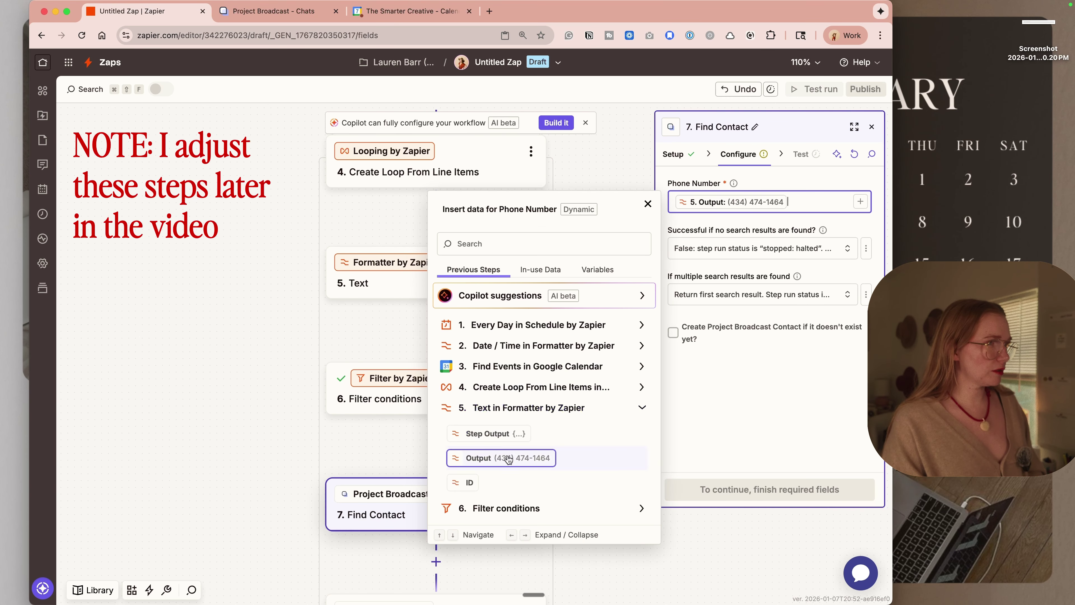
Step: Test the Find Contact step with its phone number mapping and continue to the Send Message step
click(781, 389)
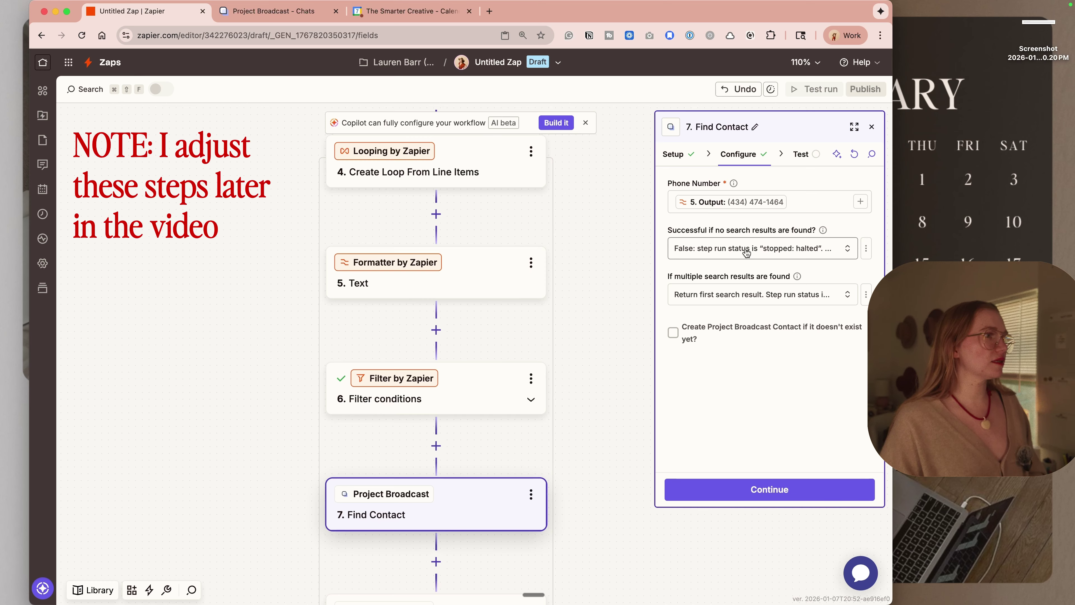
click(740, 480)
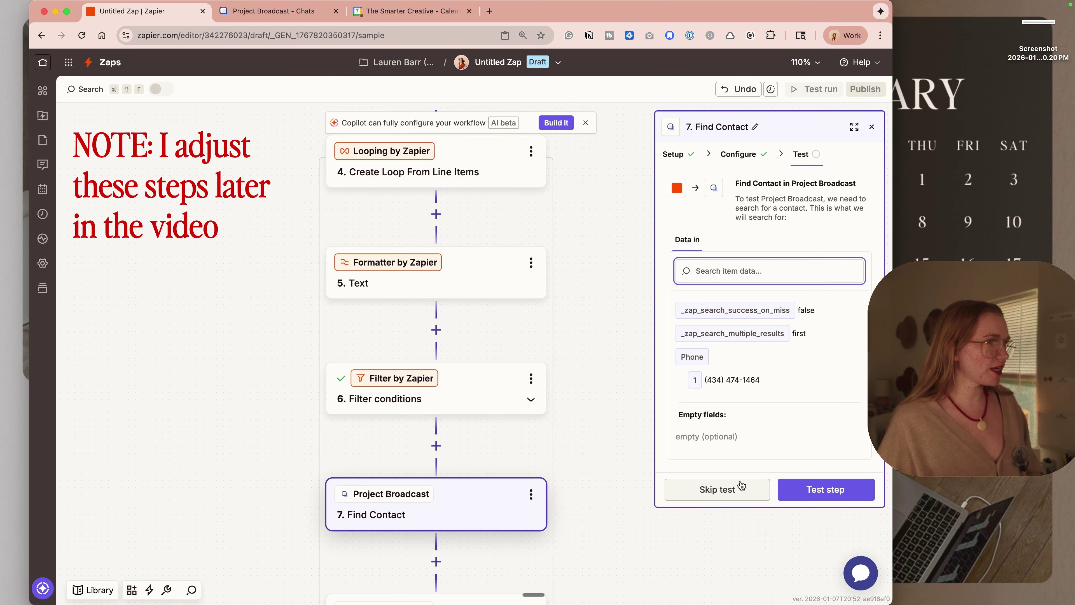
click(806, 496)
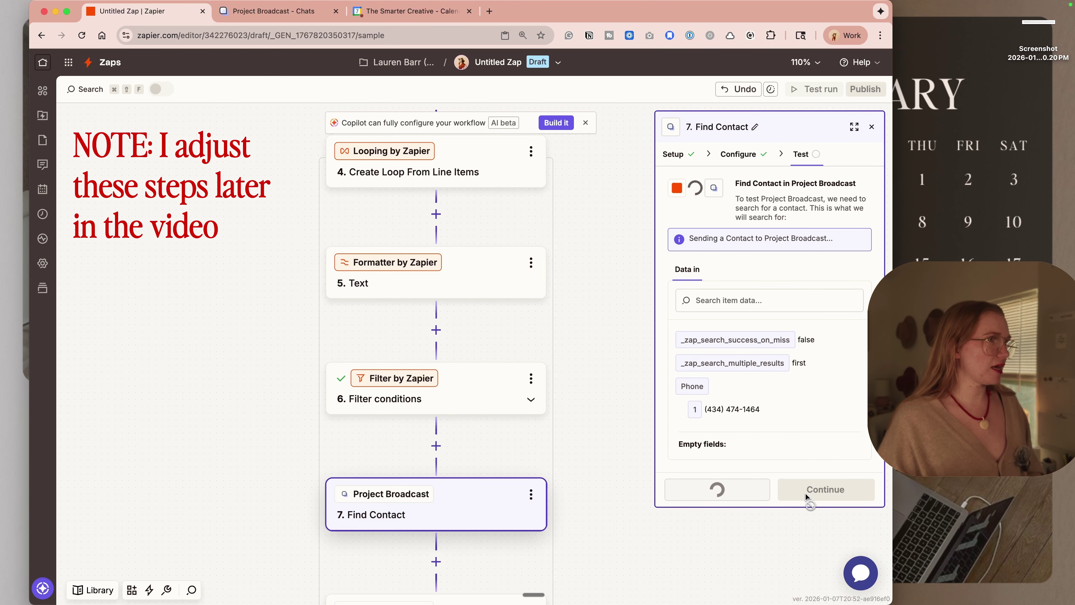
click(807, 494)
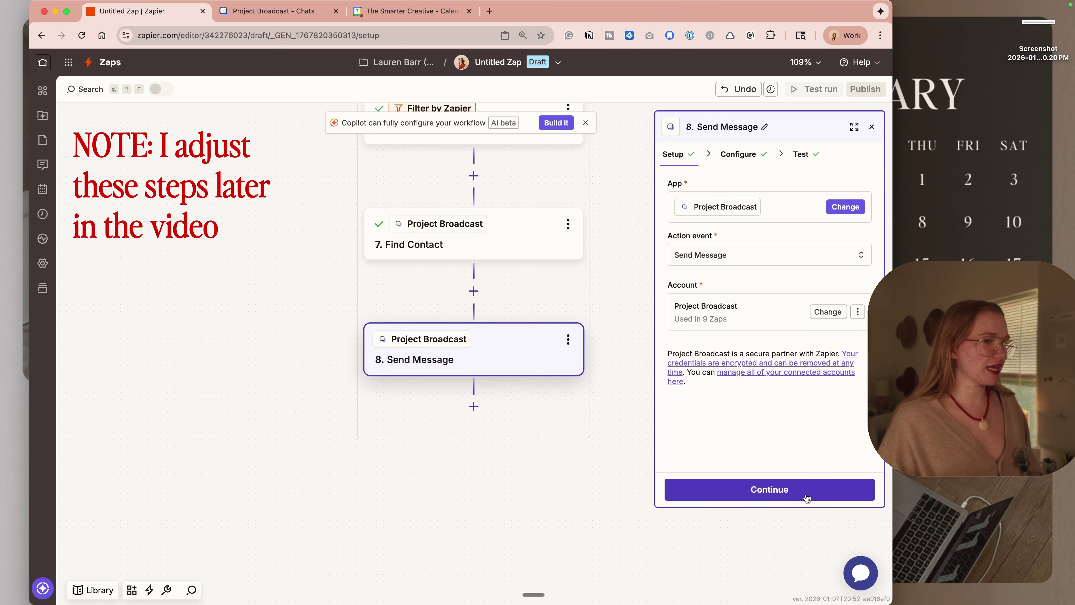
Step: Replace the Send Message step's Contact Id or Phone Number with the Contact Id from Find Contact
click(738, 163)
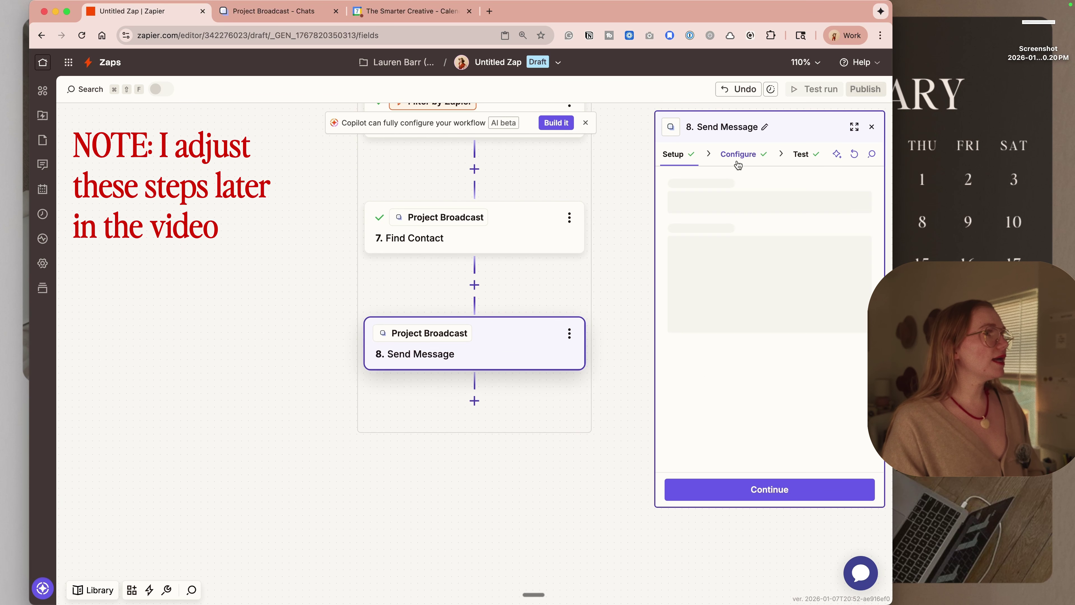
click(795, 200)
key(BackSpace)
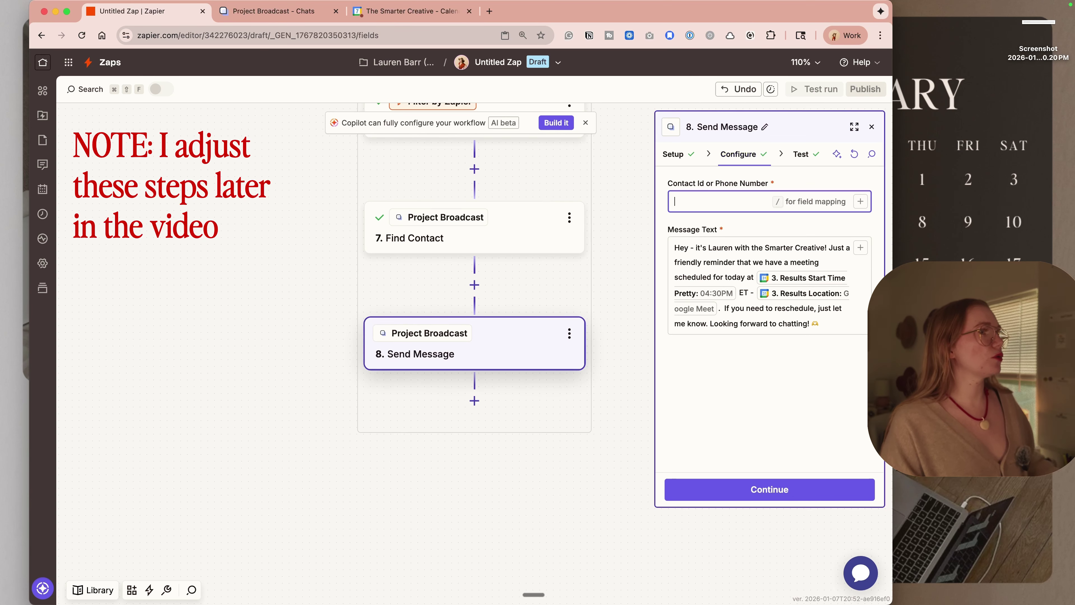
text(/)
click(529, 459)
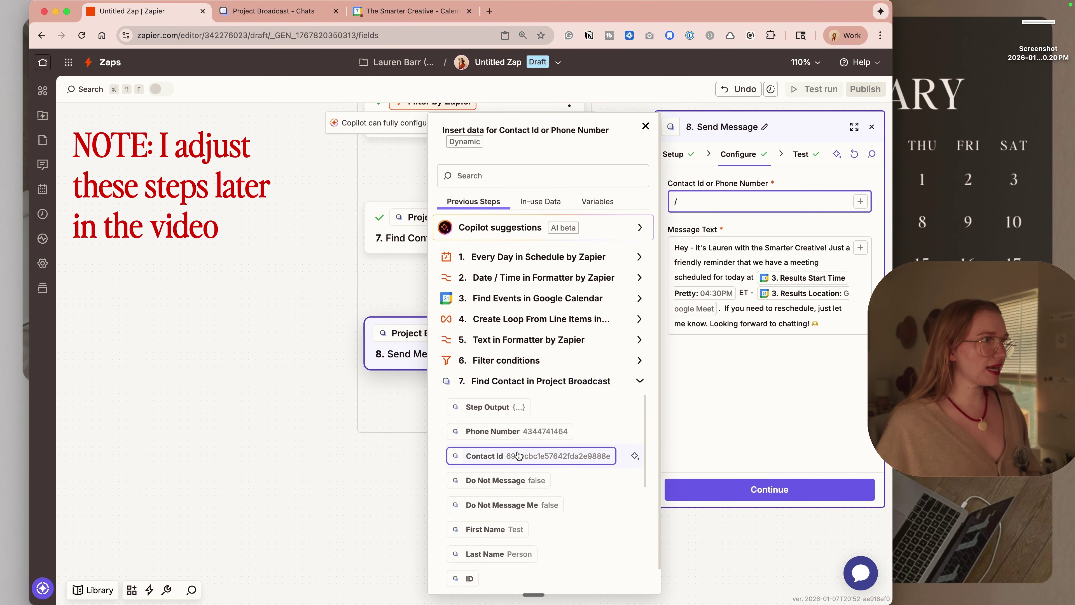
click(519, 458)
click(758, 392)
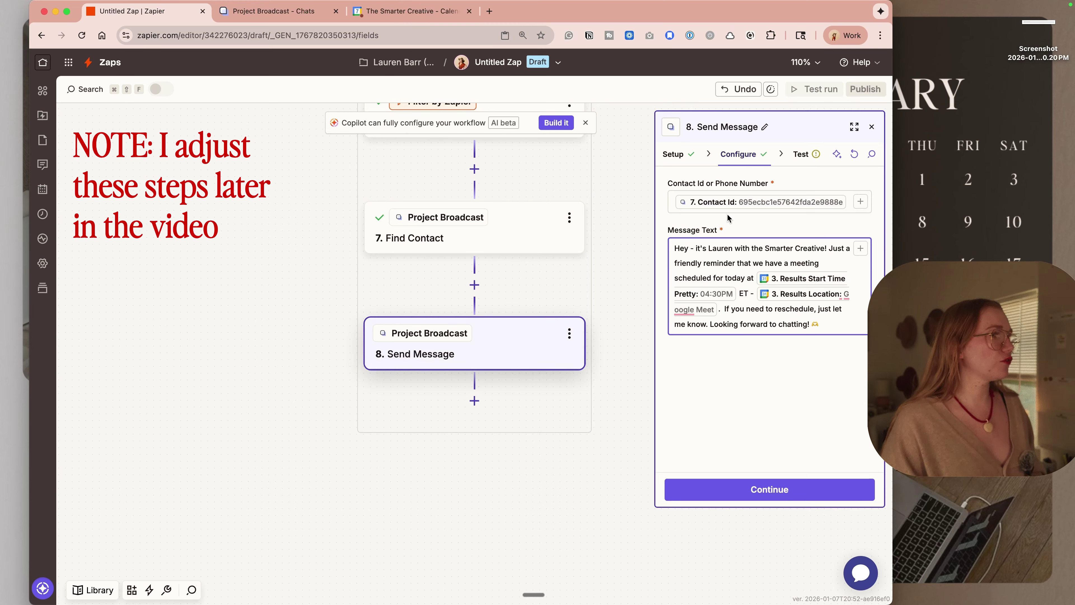
Step: Insert First Name from Find Contact after "Hey" in the Send Message step's message text
text(/)
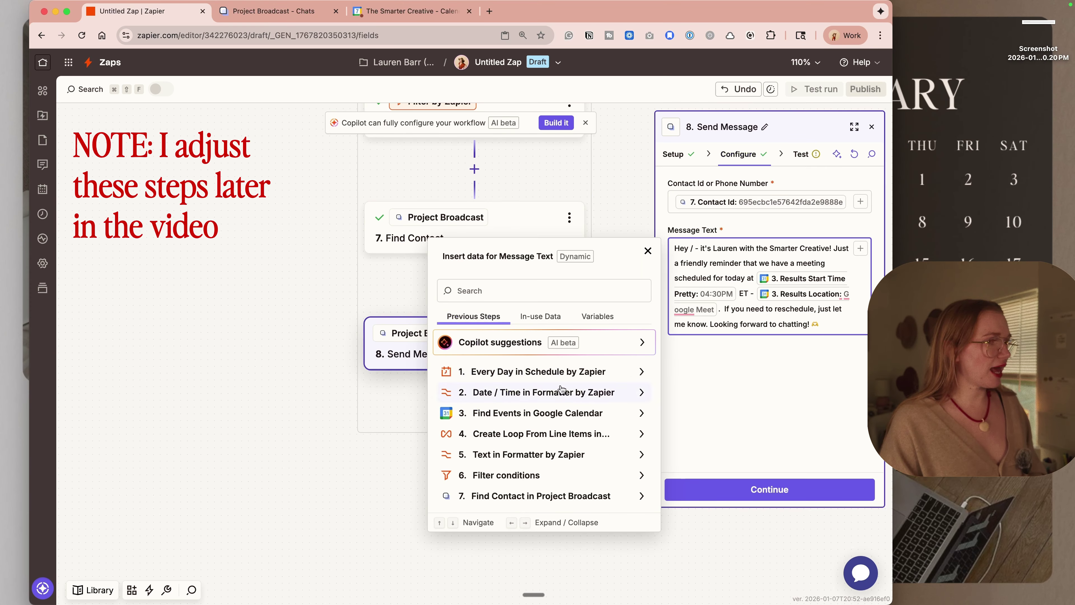
click(494, 497)
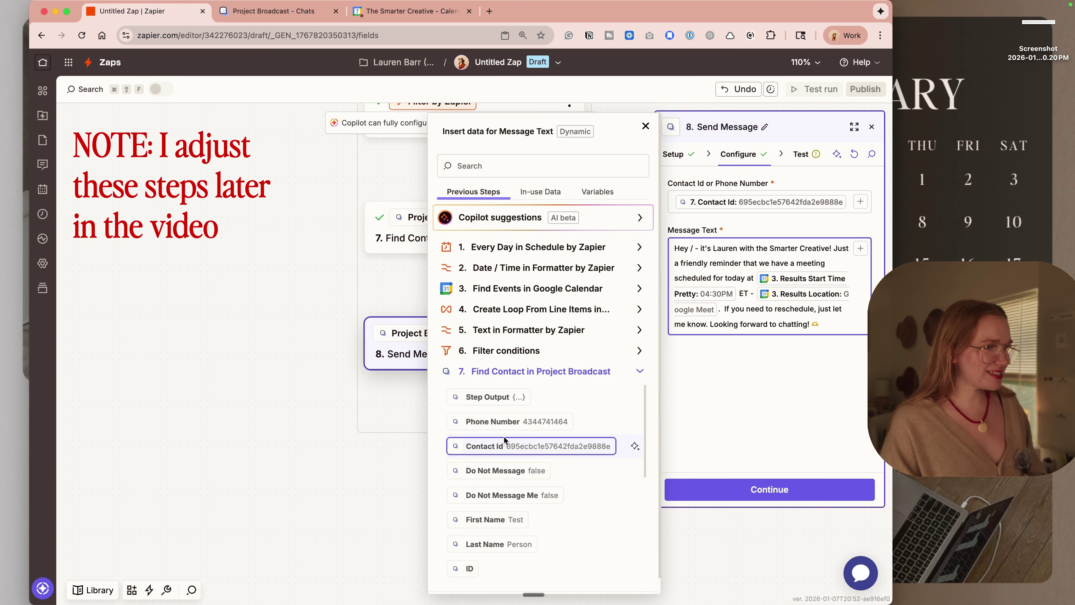
scroll(504, 436, down, 3)
click(494, 424)
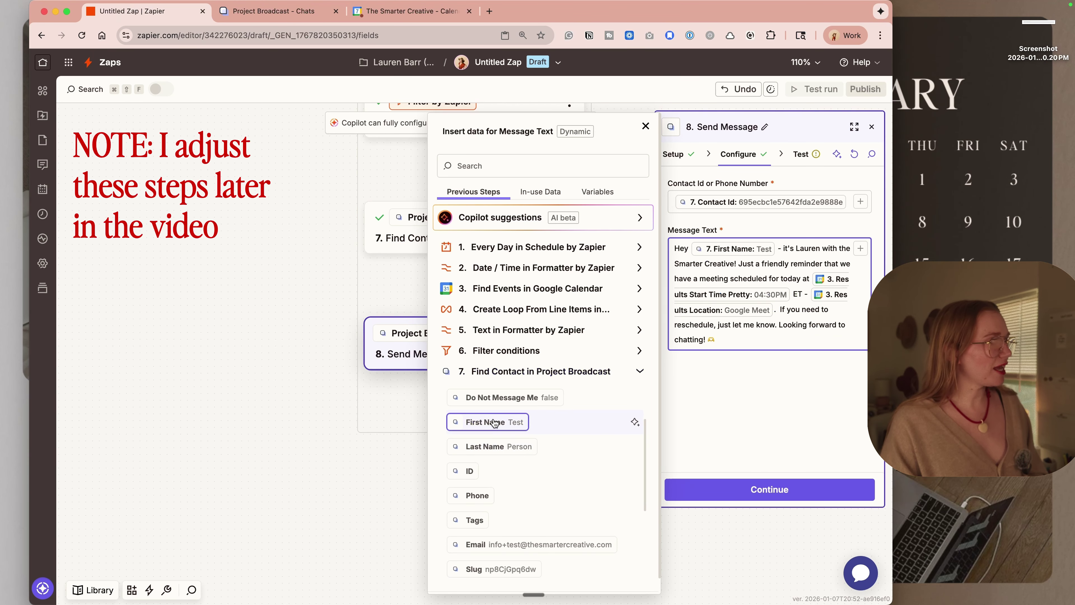
Step: Test the Send Message step and check the received text in the Project Broadcast chat
click(789, 485)
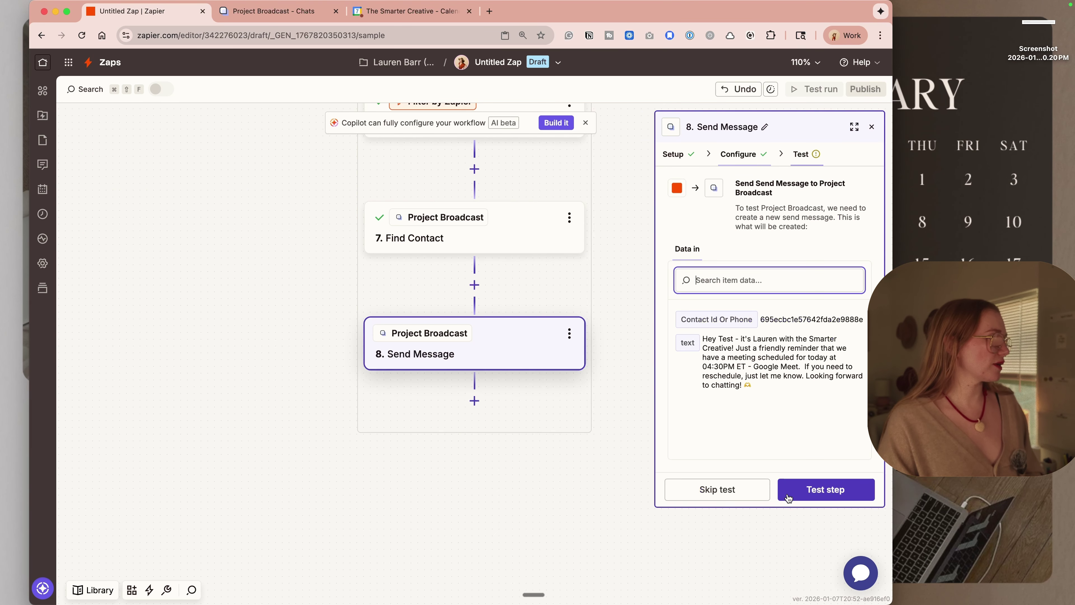
click(802, 486)
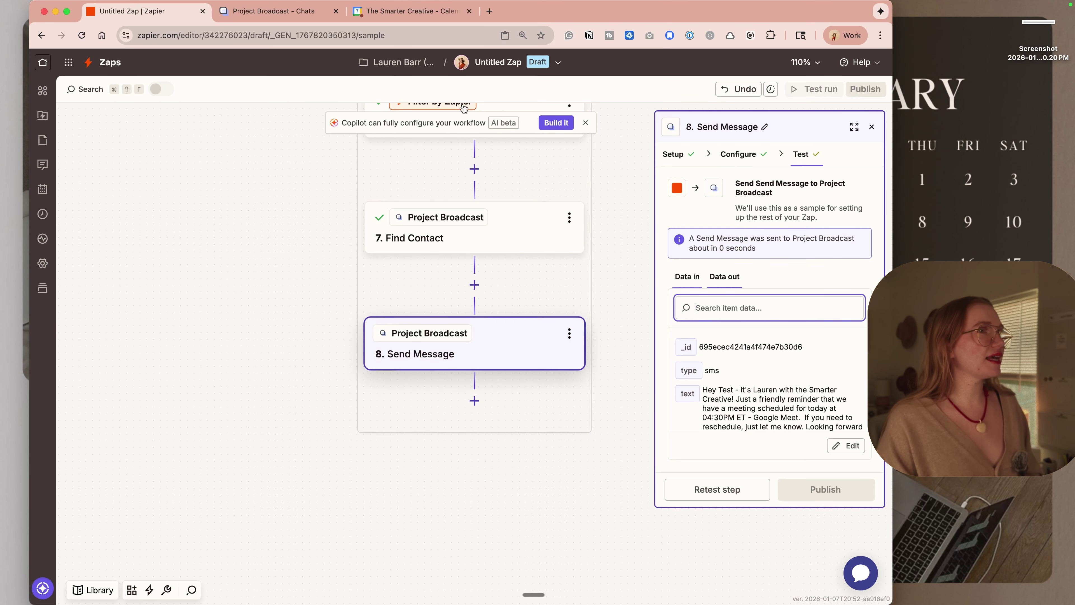
click(279, 15)
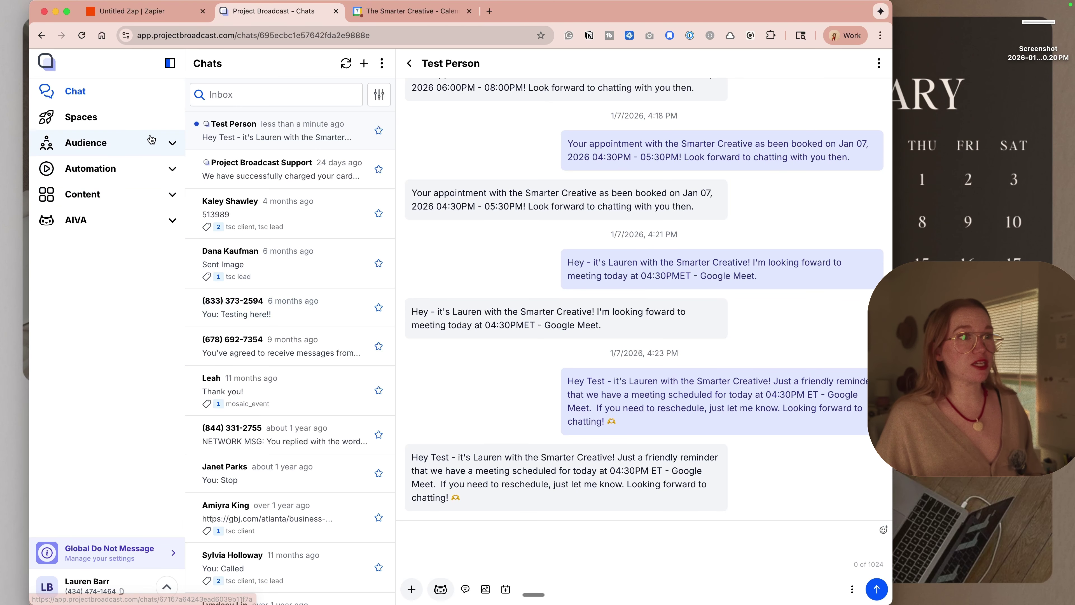
click(94, 13)
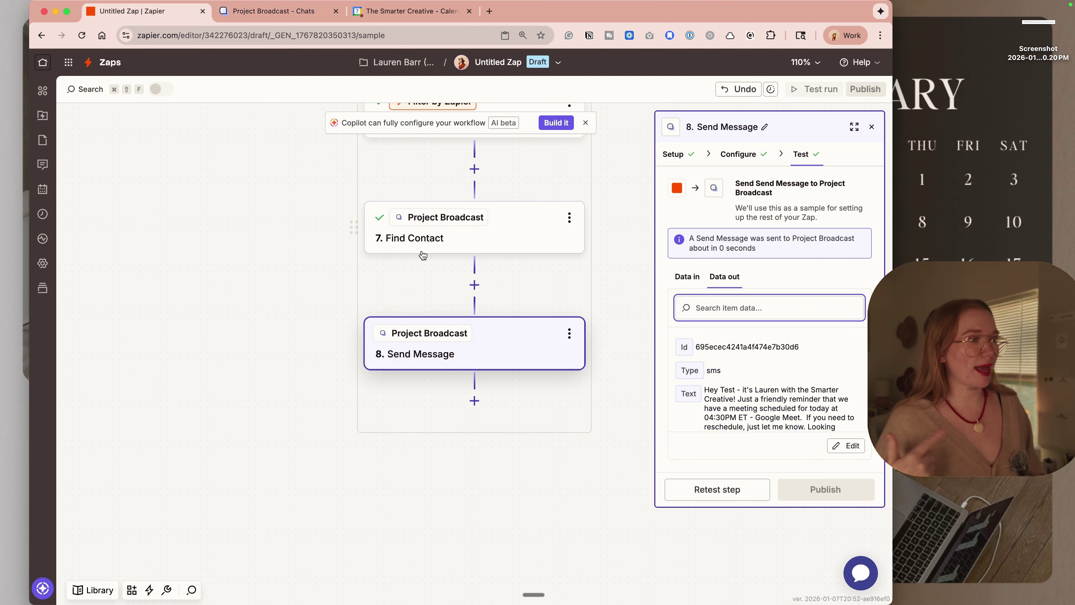
Step: Review the whole Zap, examining the Find Events configuration and the Formatter Text step's configuration and test output
scroll(576, 348, down, 5)
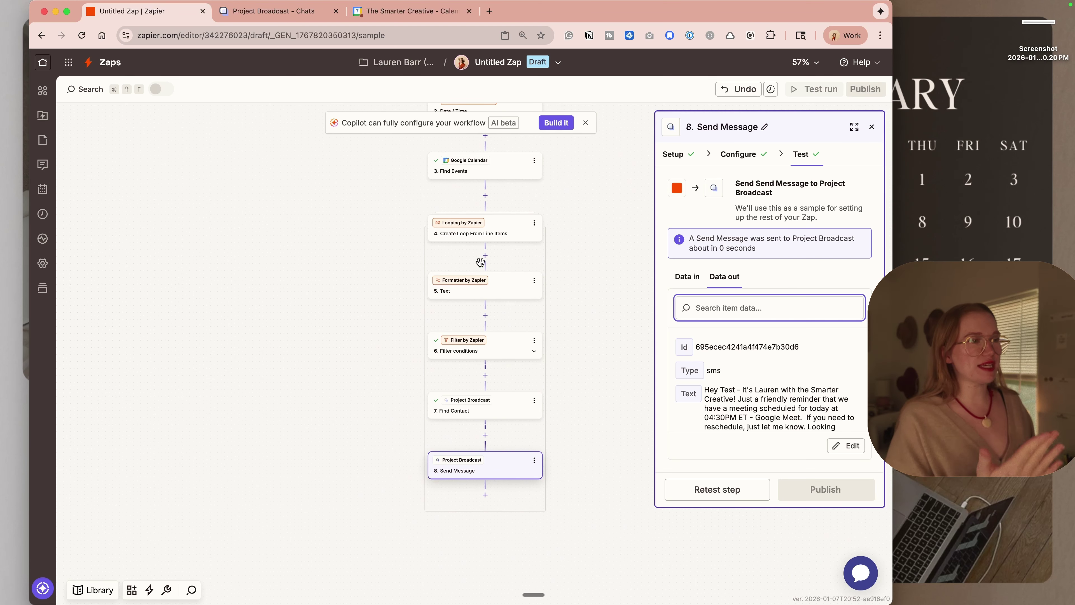
scroll(489, 194, up, 2)
scroll(489, 195, up, 2)
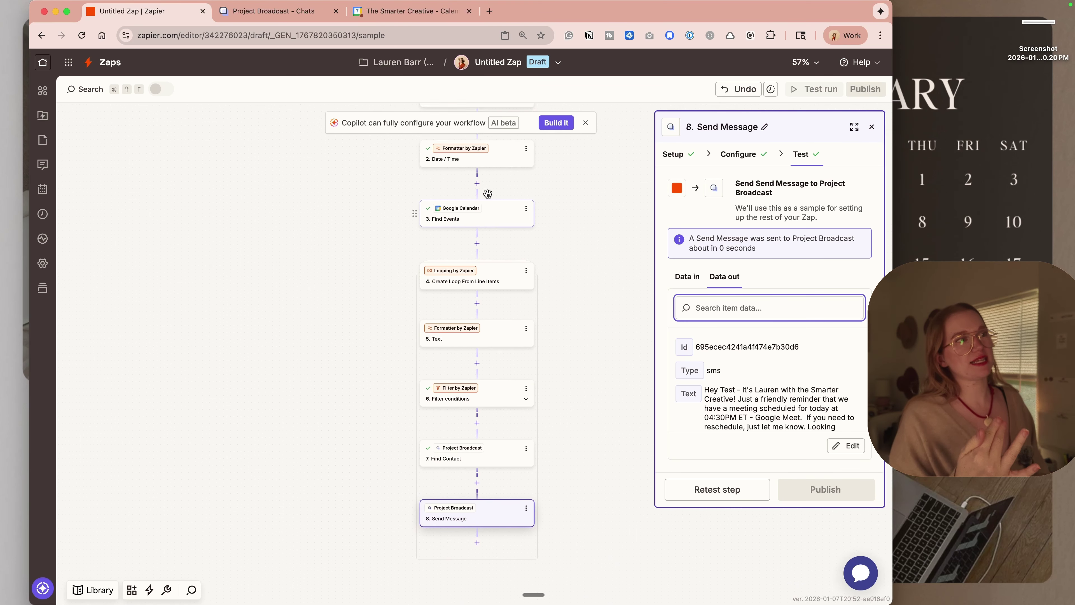
click(493, 229)
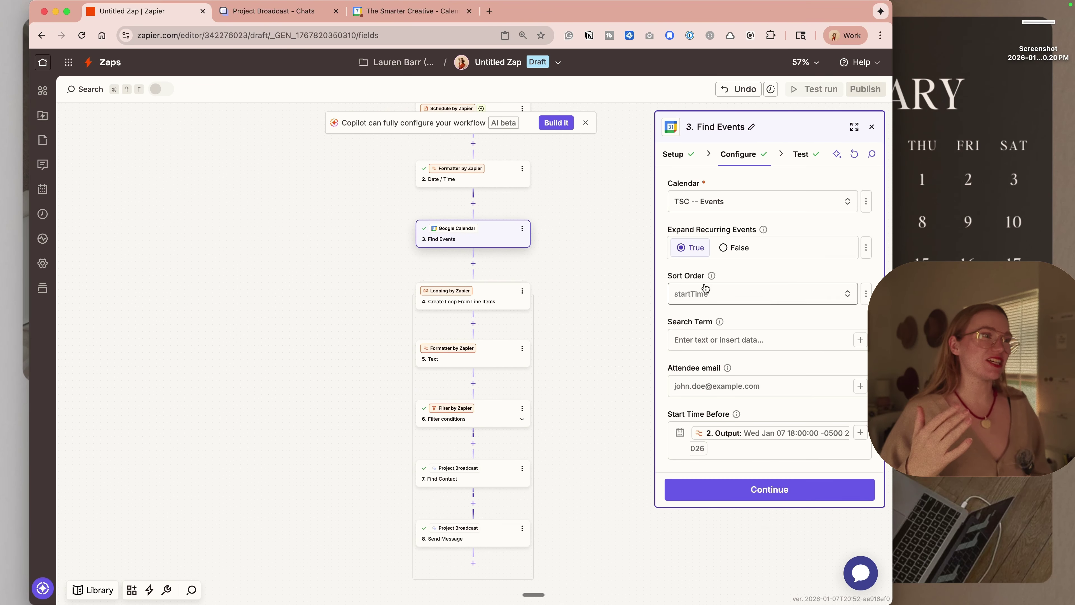
click(469, 359)
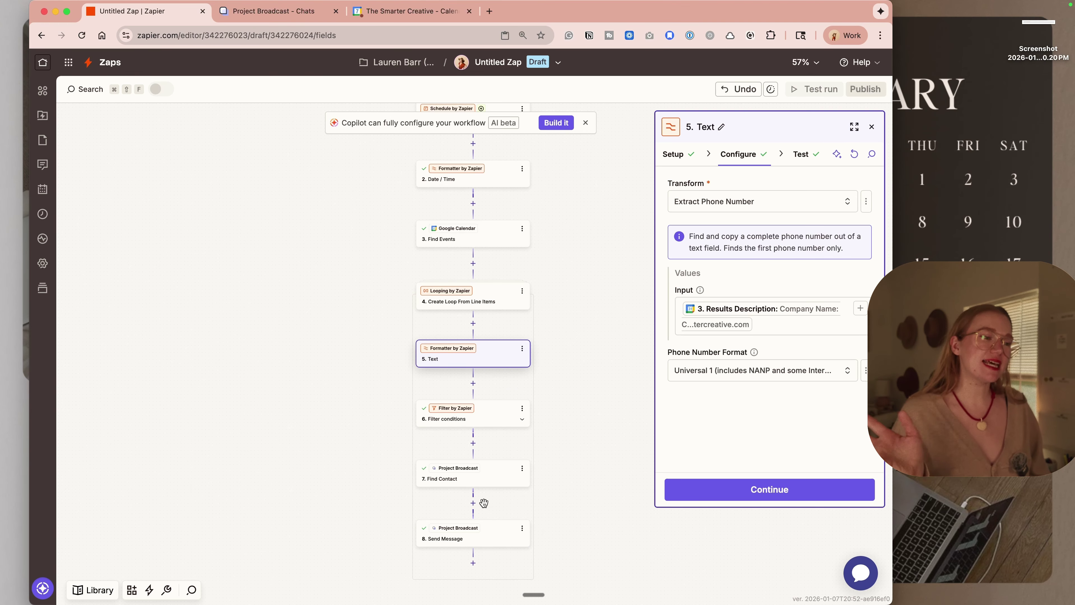
scroll(504, 374, up, 4)
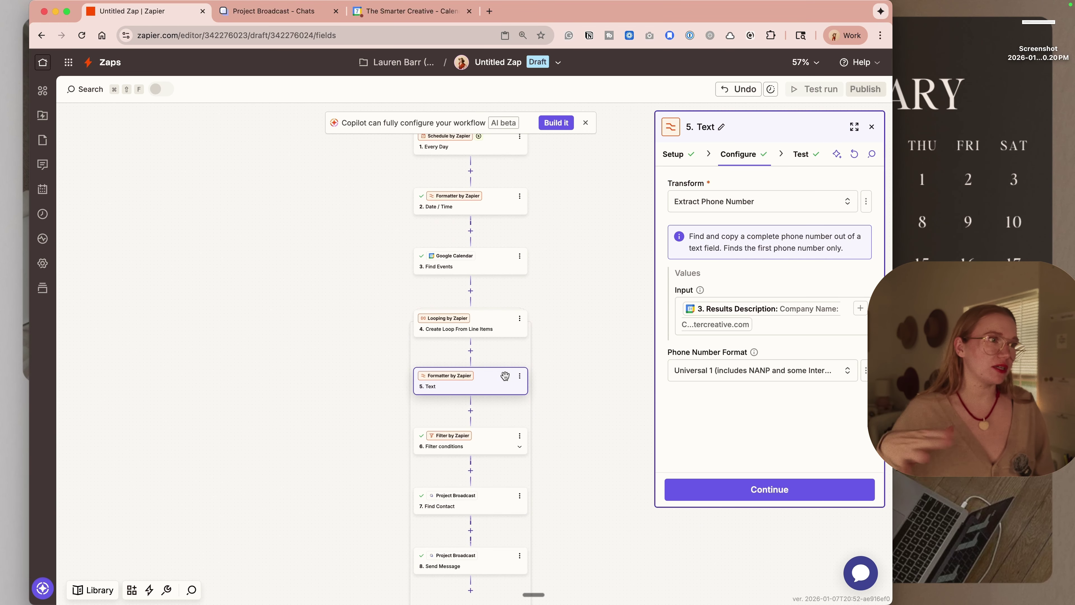
scroll(505, 376, down, 2)
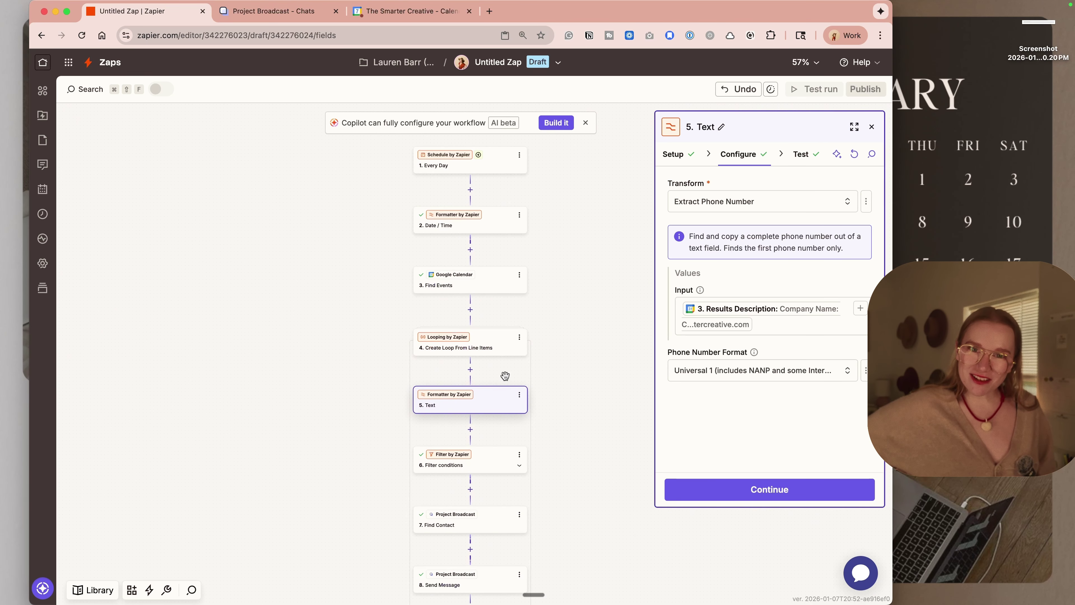
scroll(586, 314, down, 1)
scroll(587, 314, left, 1)
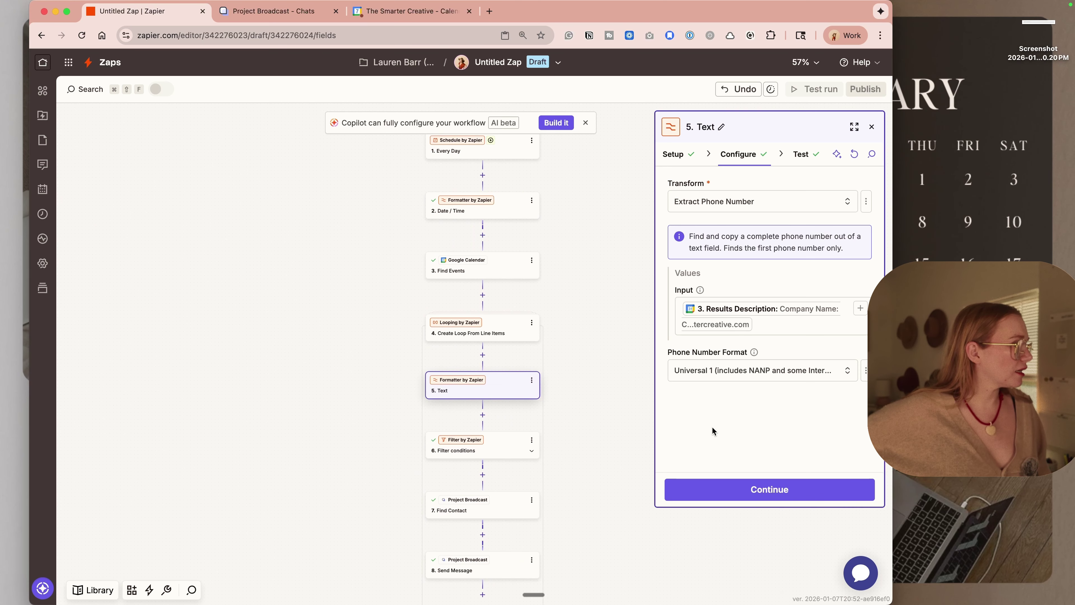
click(719, 490)
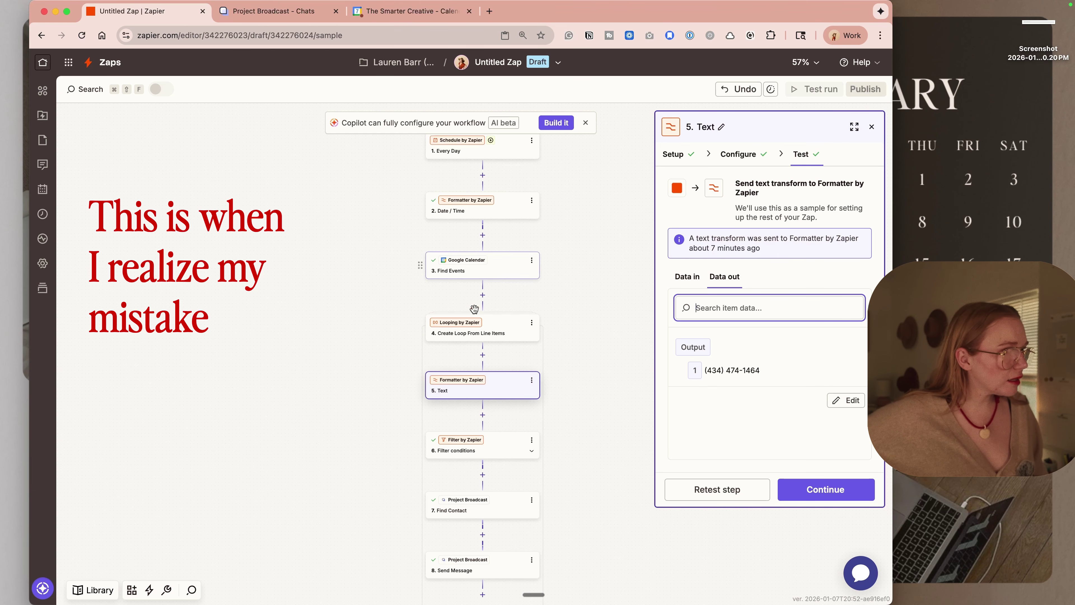
scroll(493, 339, down, 5)
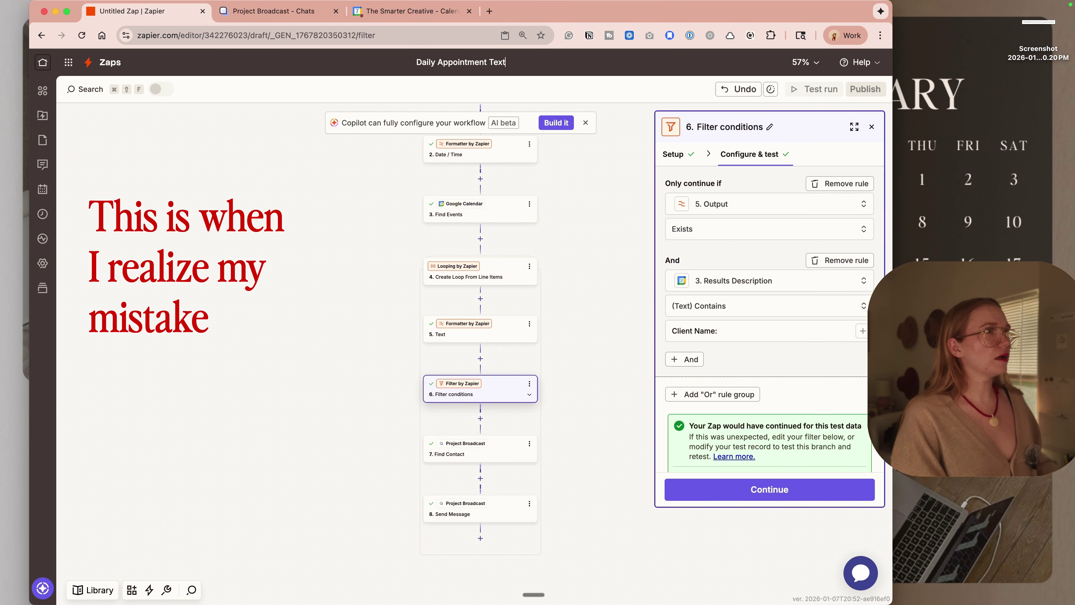
Step: In Create Loop From Line Items, add the value "event description" mapped to Results Description from Find Events
click(495, 272)
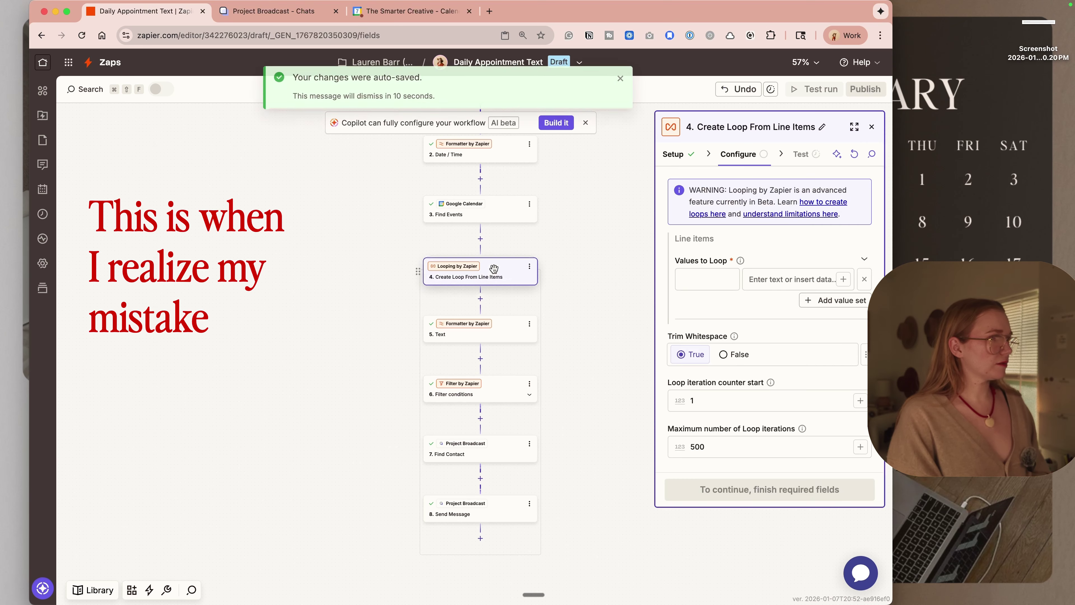
click(707, 281)
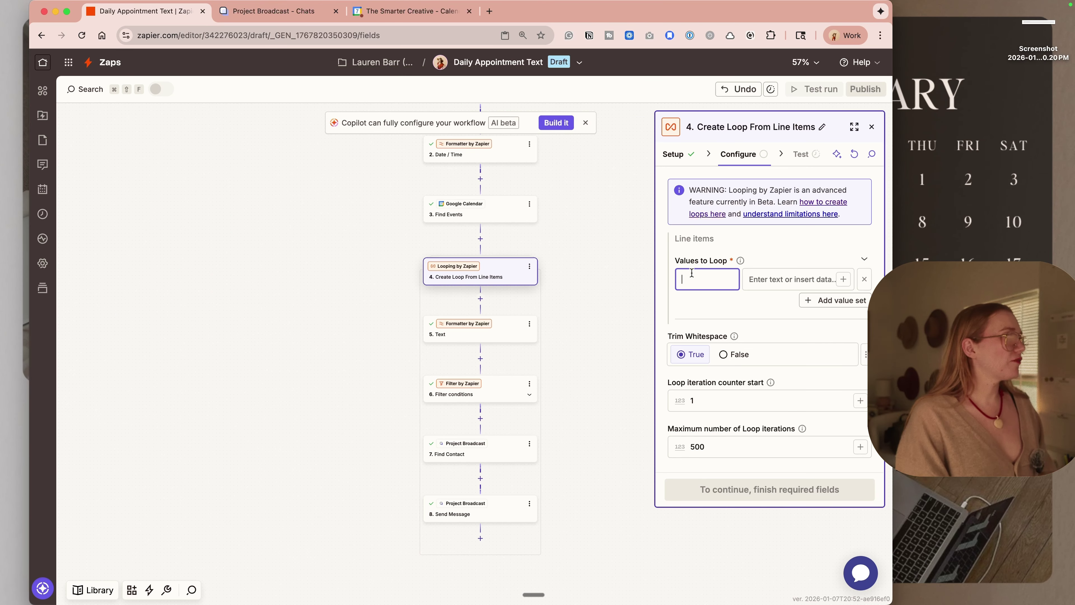
text(/)
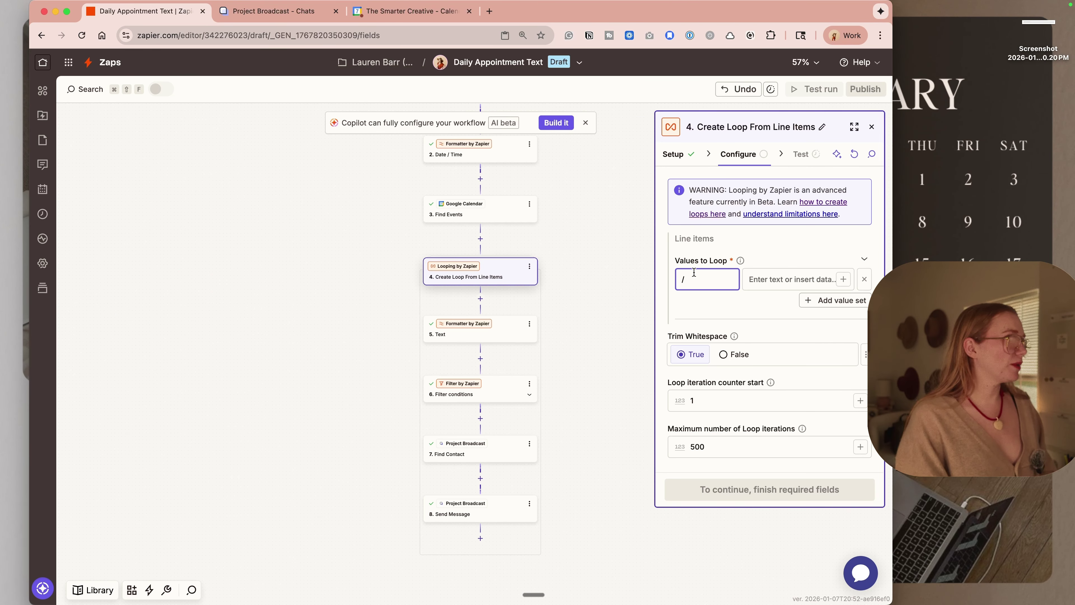
key(BackSpace)
text(events)
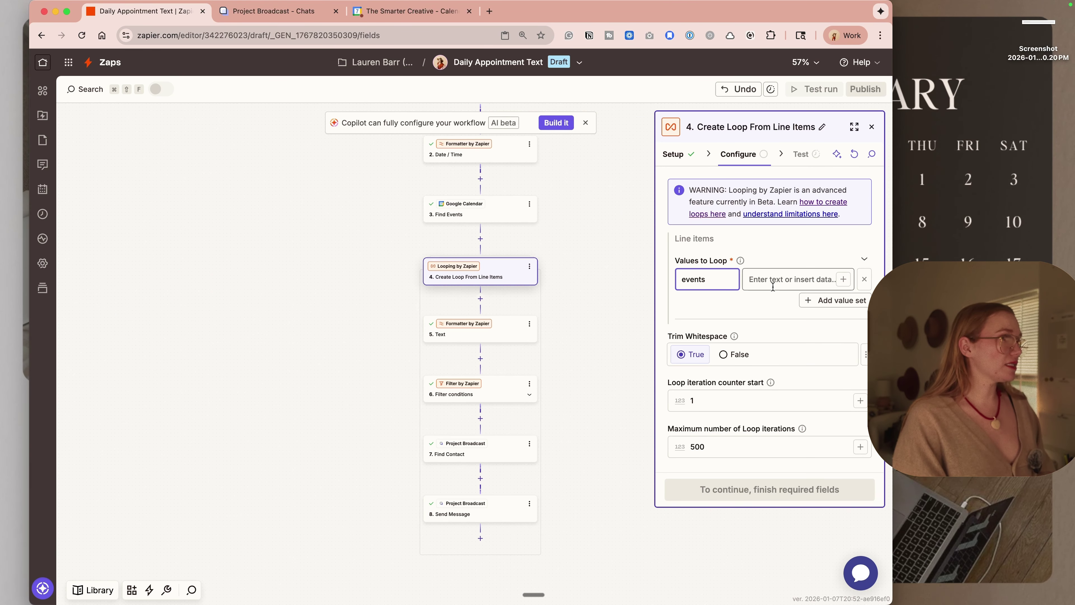
key(Tab)
text(/)
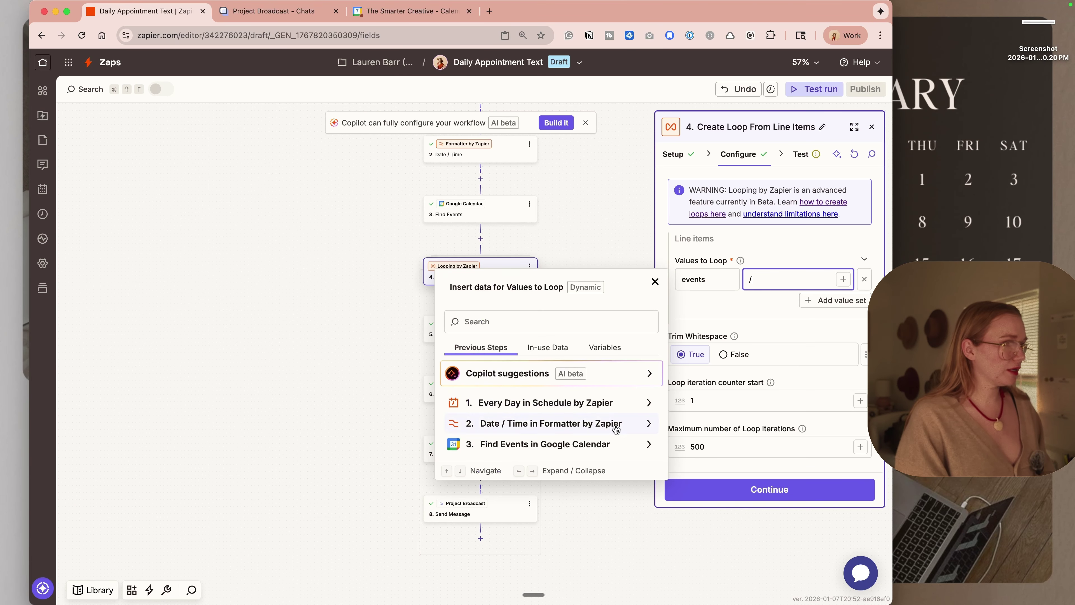
click(588, 442)
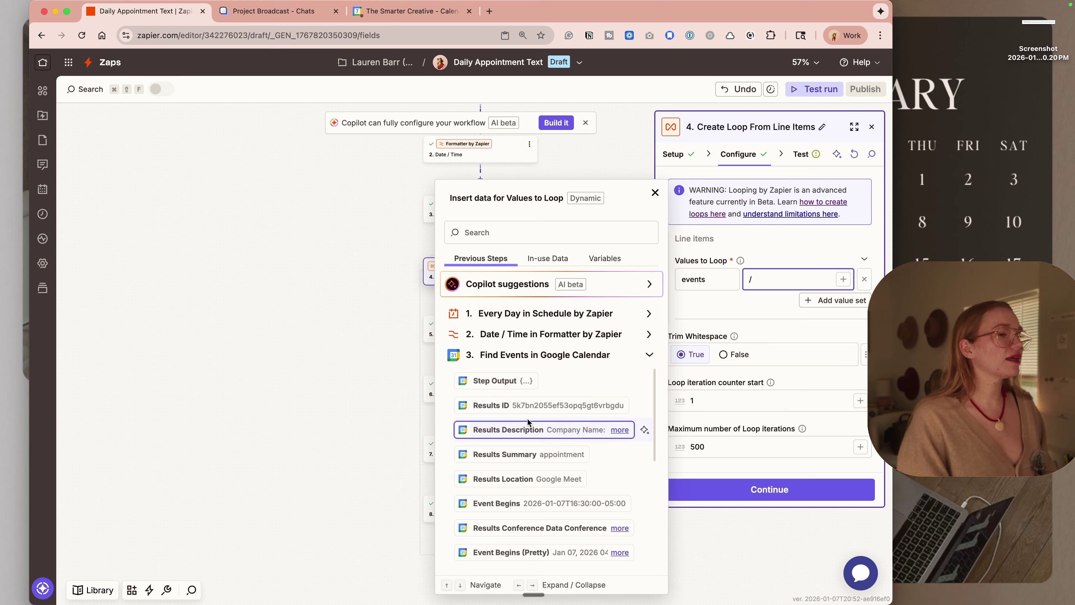
click(522, 430)
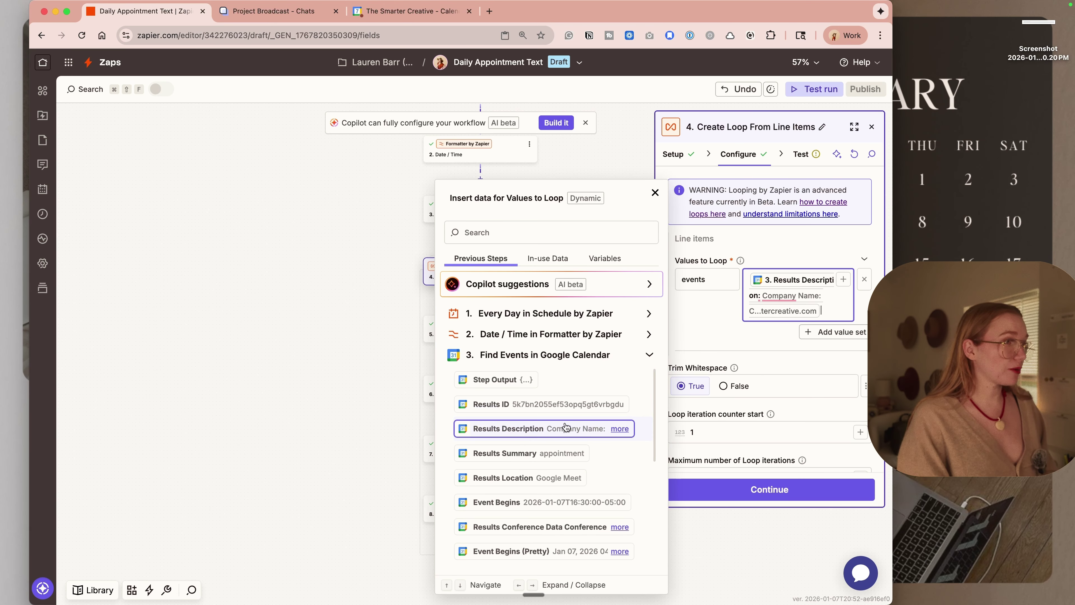
Step: Add a second loop value set named "start date" mapped to Results Start Time Pretty from Find Events
click(832, 331)
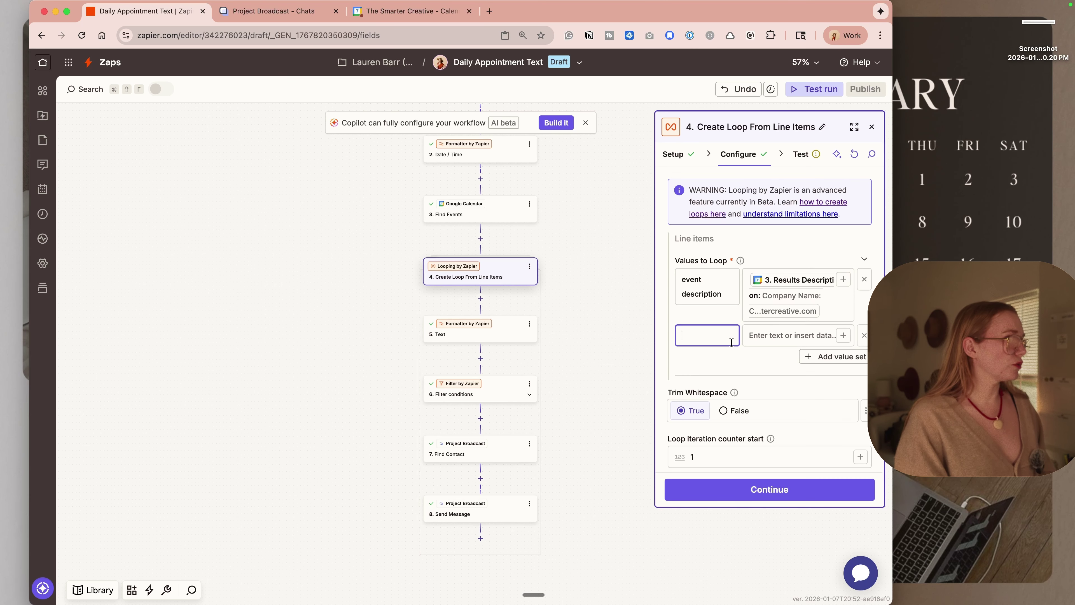
text(s)
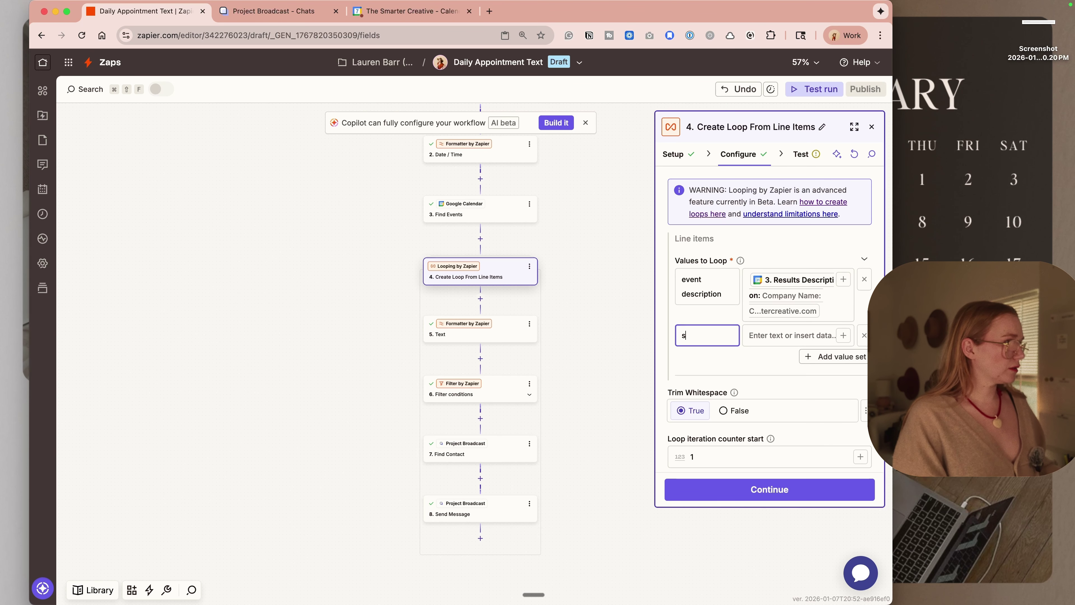
text(tart date)
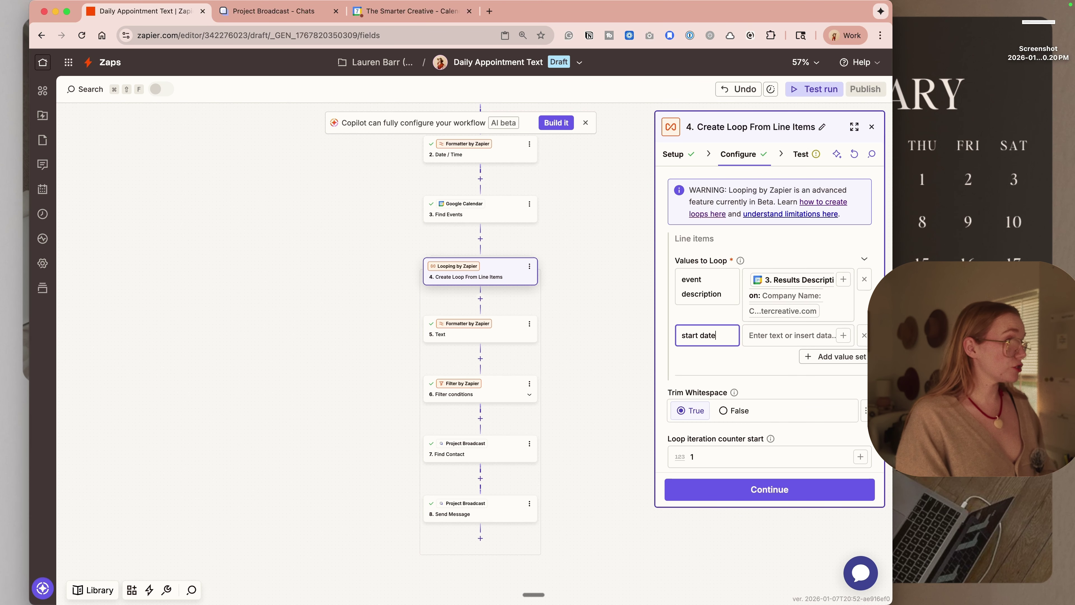
key(Tab)
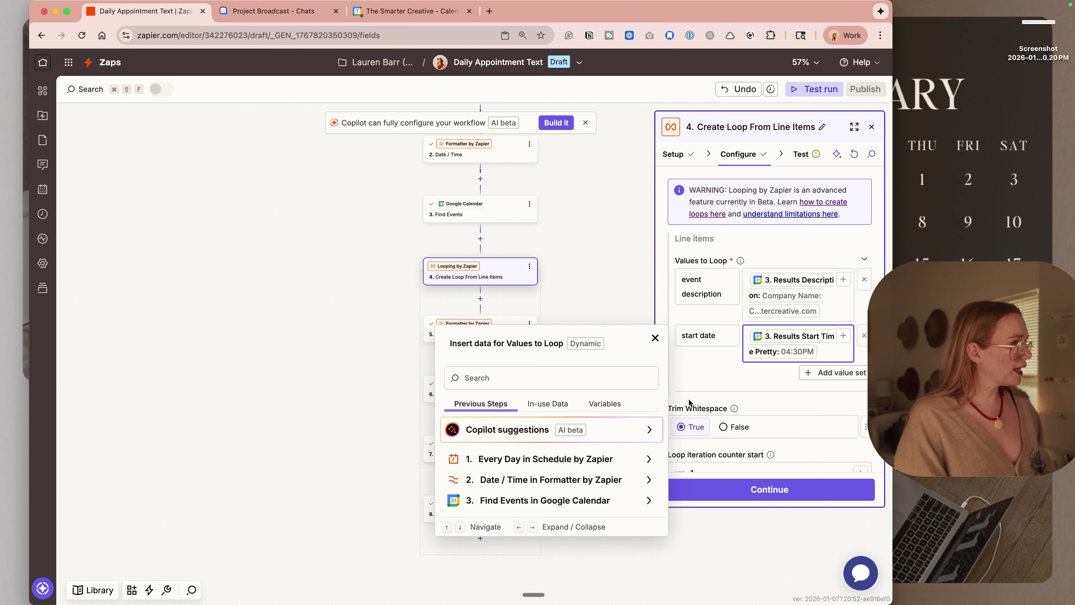
Step: Remove the Results Description mapping from the Formatter Text step's Input and open the Create Loop From Line Items data
click(725, 373)
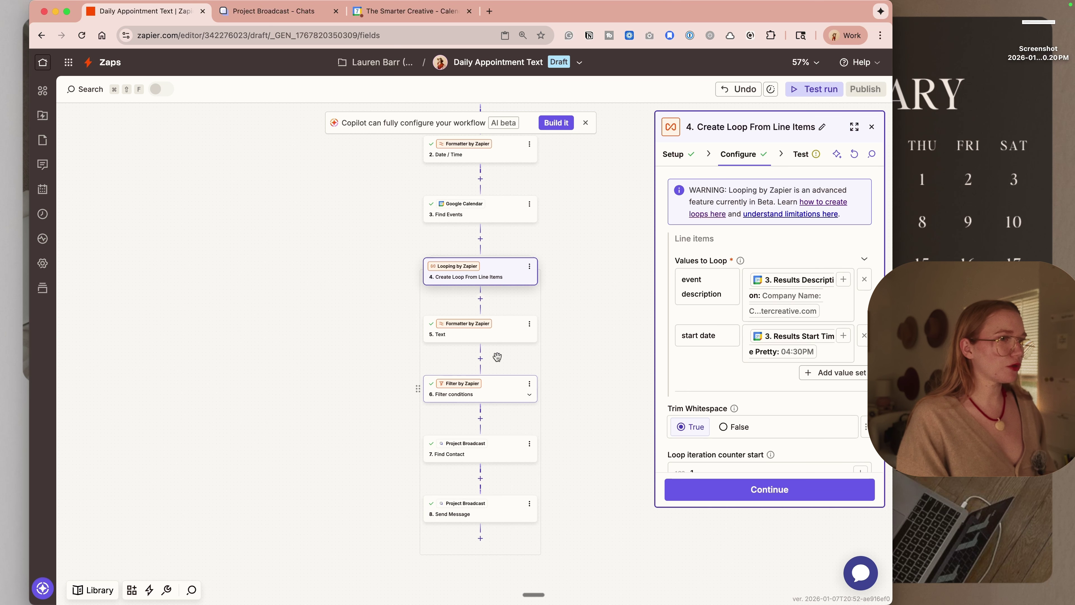
click(493, 325)
click(809, 316)
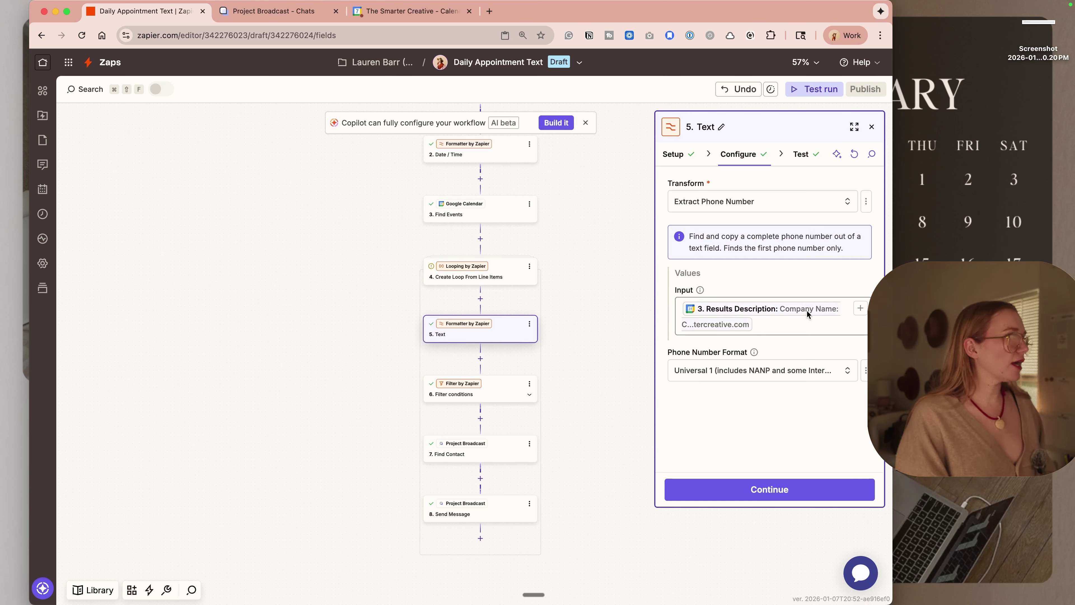
key(BackSpace)
text(/)
click(616, 491)
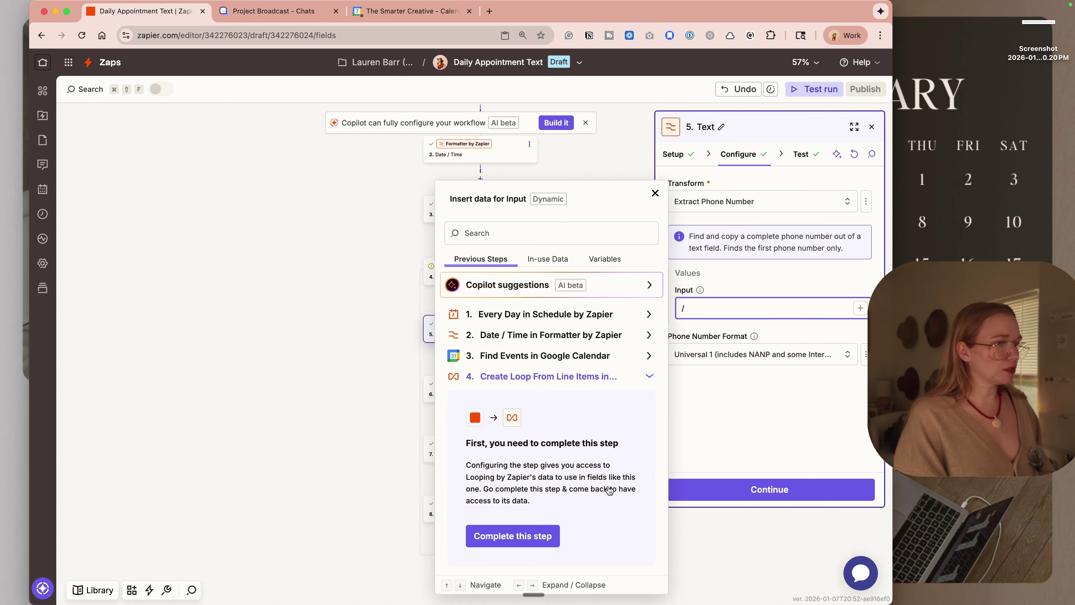
Step: Test the Create Loop From Line Items step with its event description and start date values
click(347, 422)
click(497, 281)
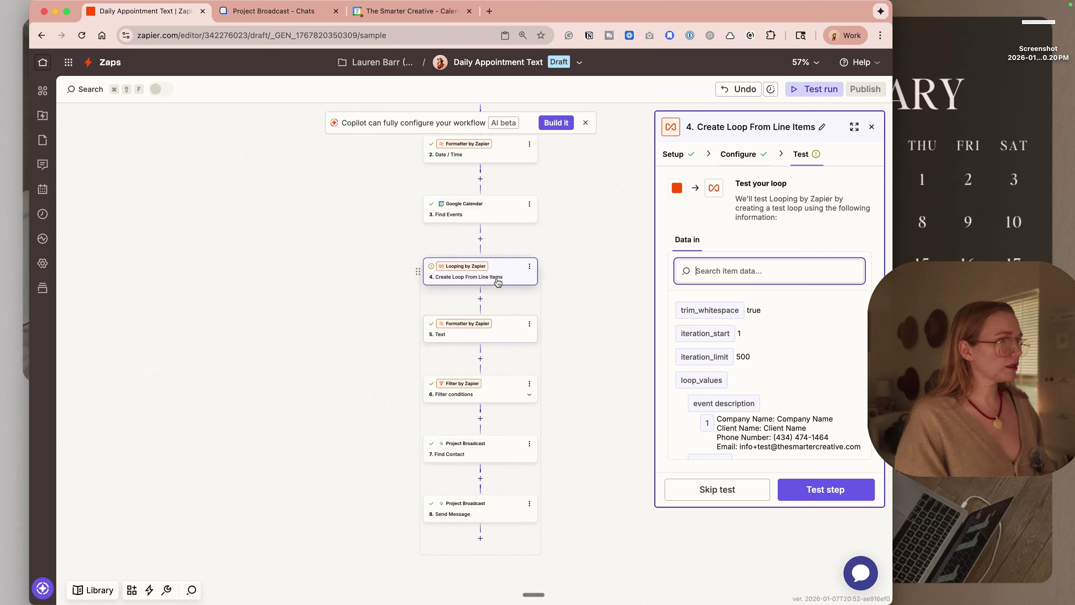
click(793, 492)
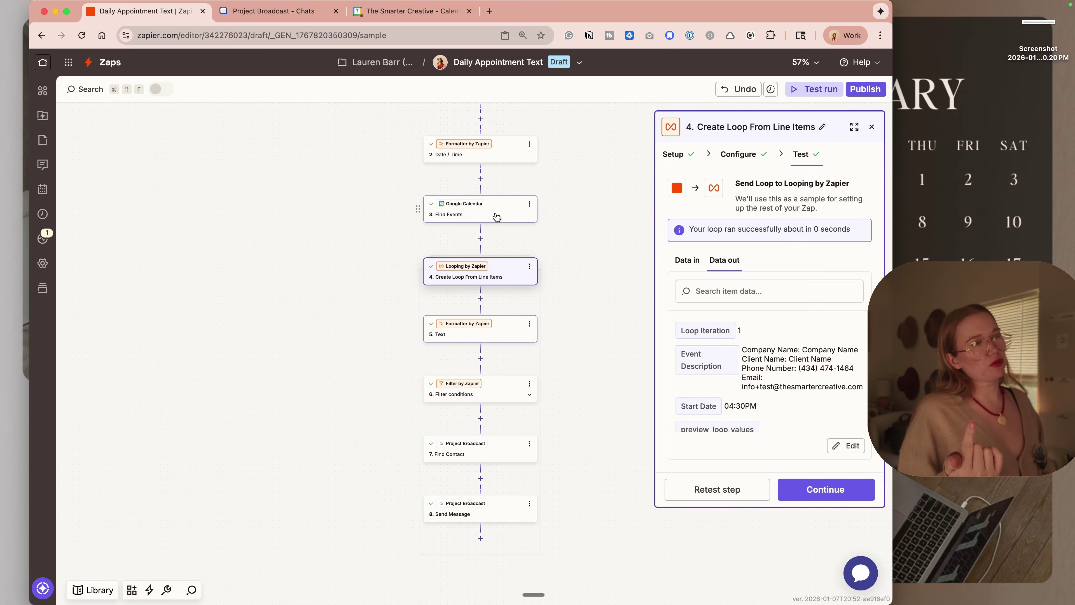
Step: Map the Formatter Text step's Input to Event Description from Create Loop From Line Items and retest the step
click(496, 334)
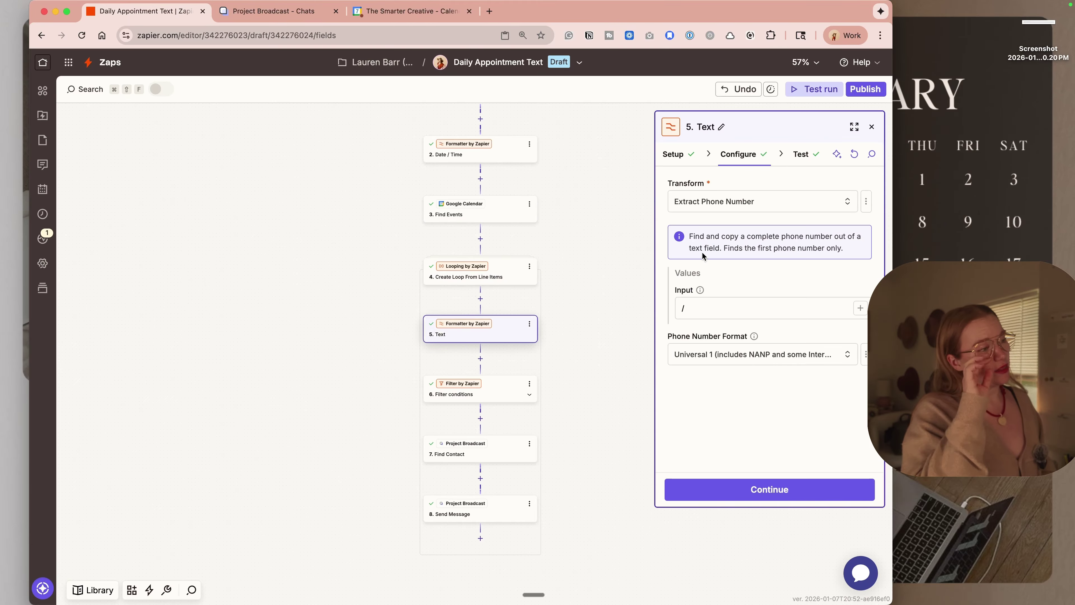
click(719, 309)
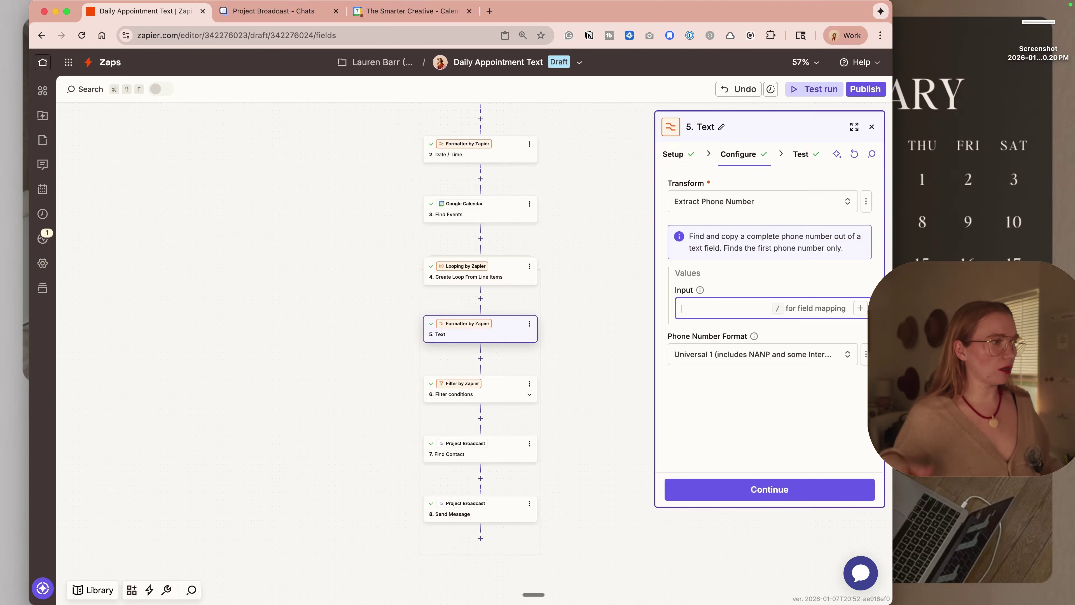
text(/)
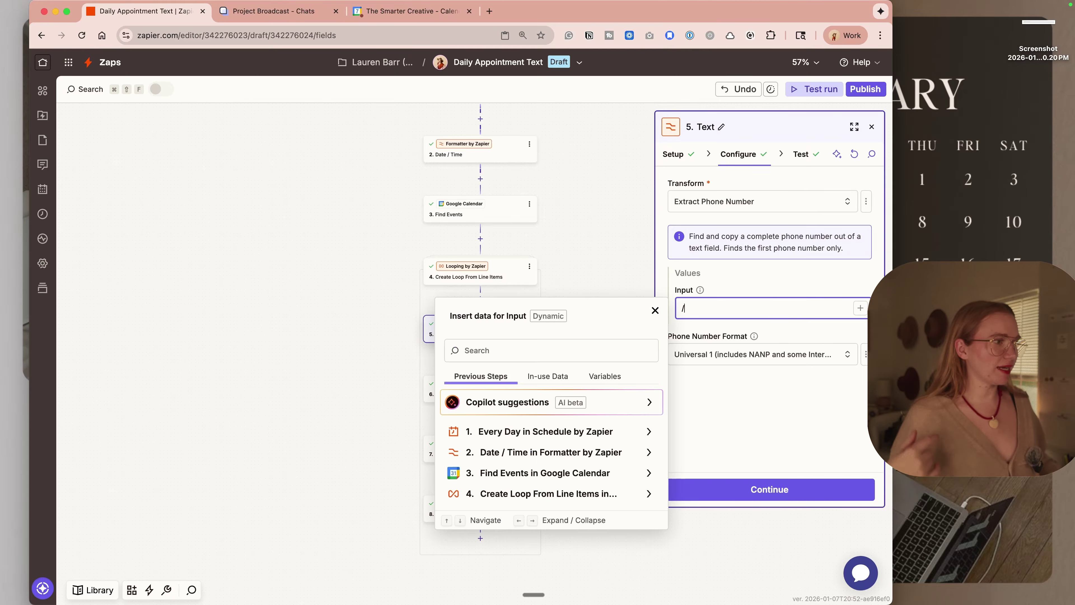
click(506, 494)
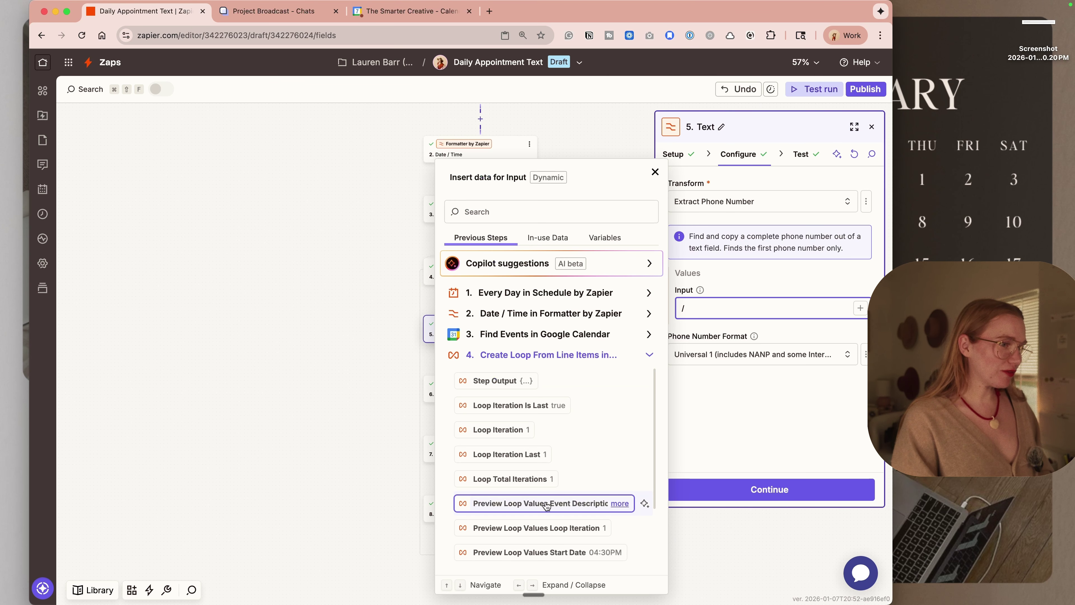
scroll(546, 505, down, 3)
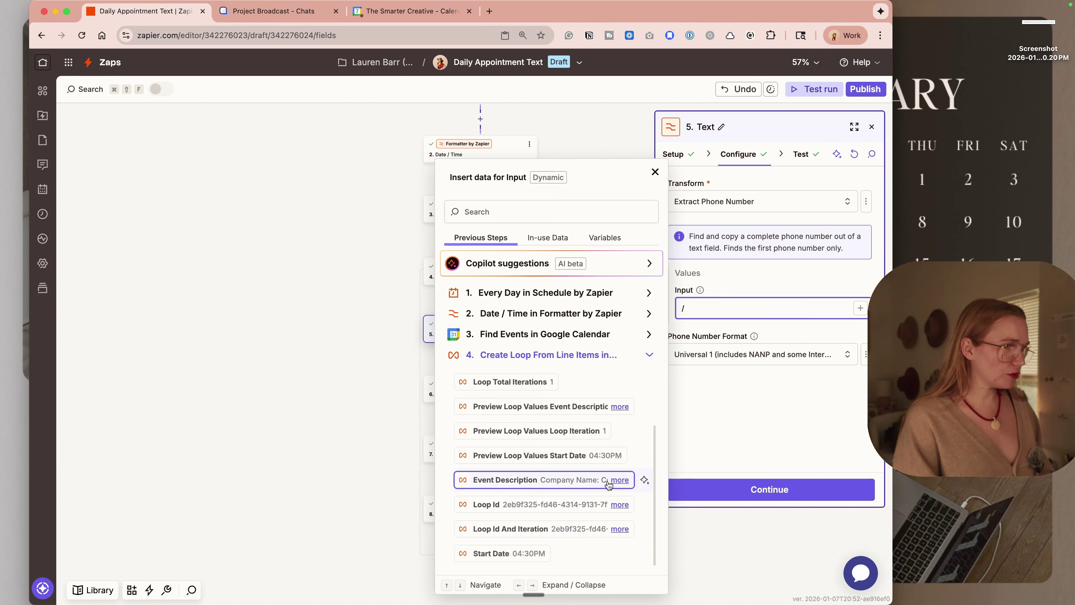
click(617, 482)
click(759, 424)
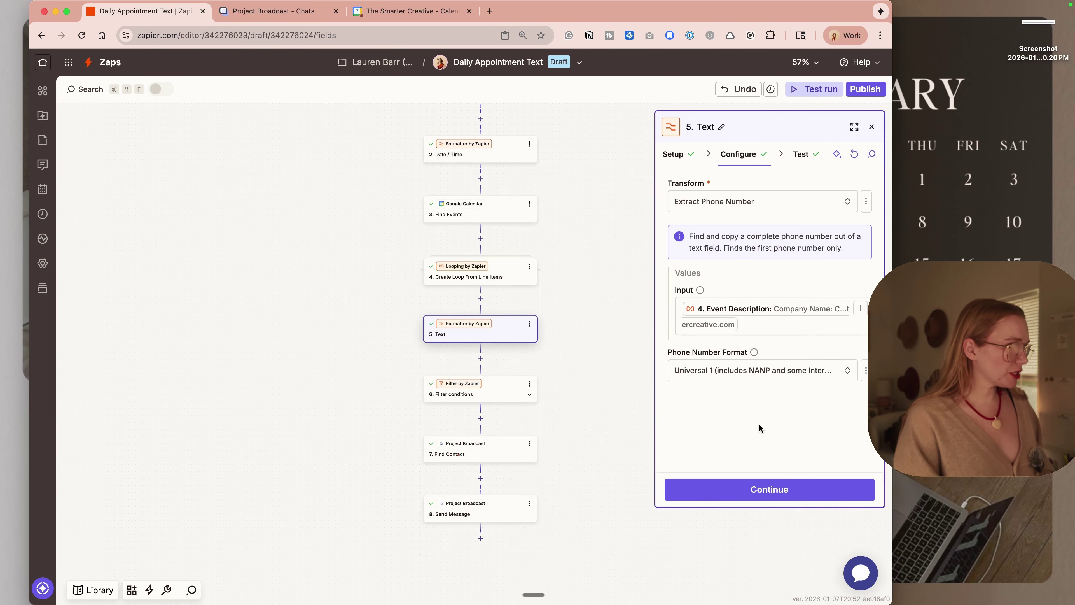
click(749, 486)
click(749, 485)
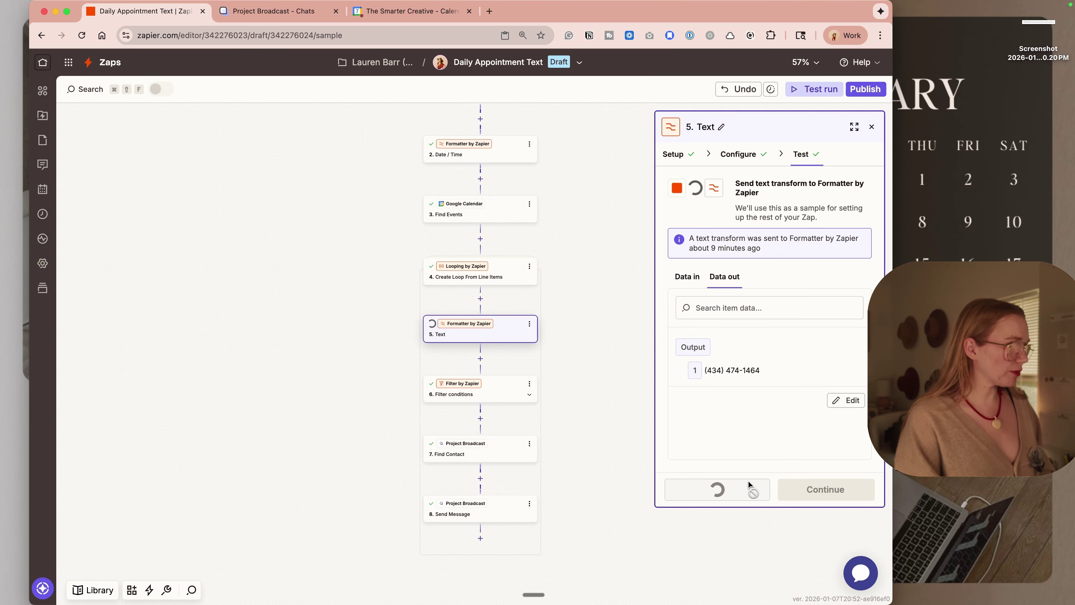
click(781, 491)
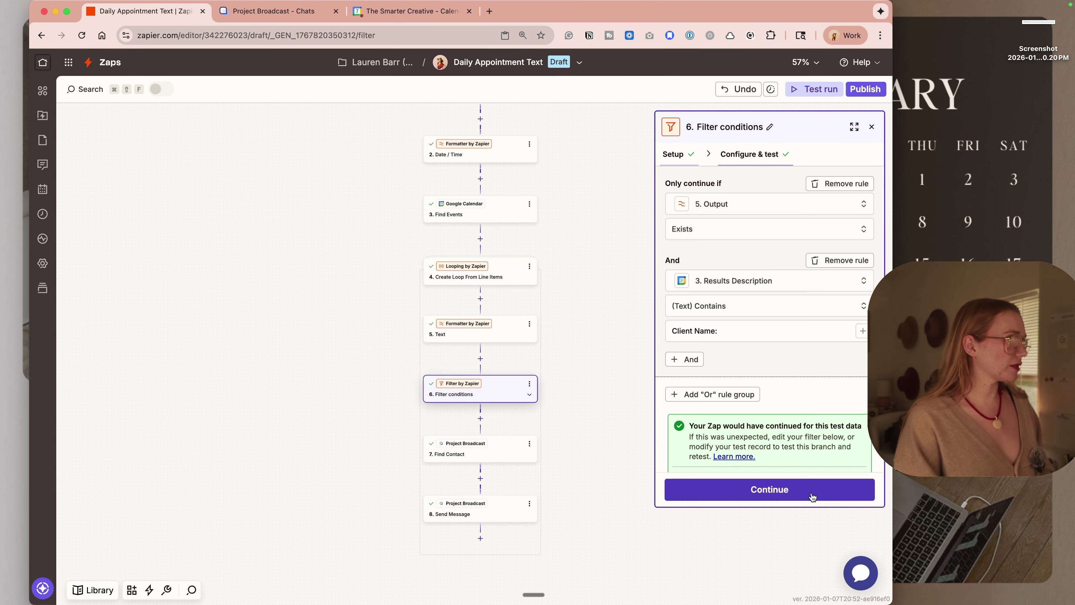
Step: Set the second filter rule's field to Event Description from Create Loop From Line Items and run the filter check
click(756, 284)
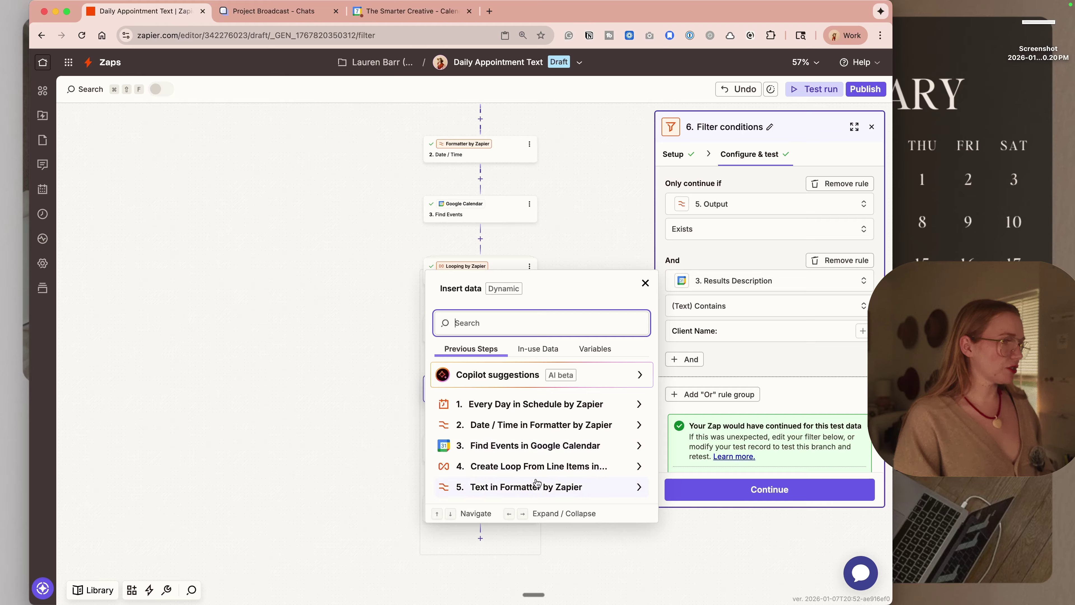
click(528, 470)
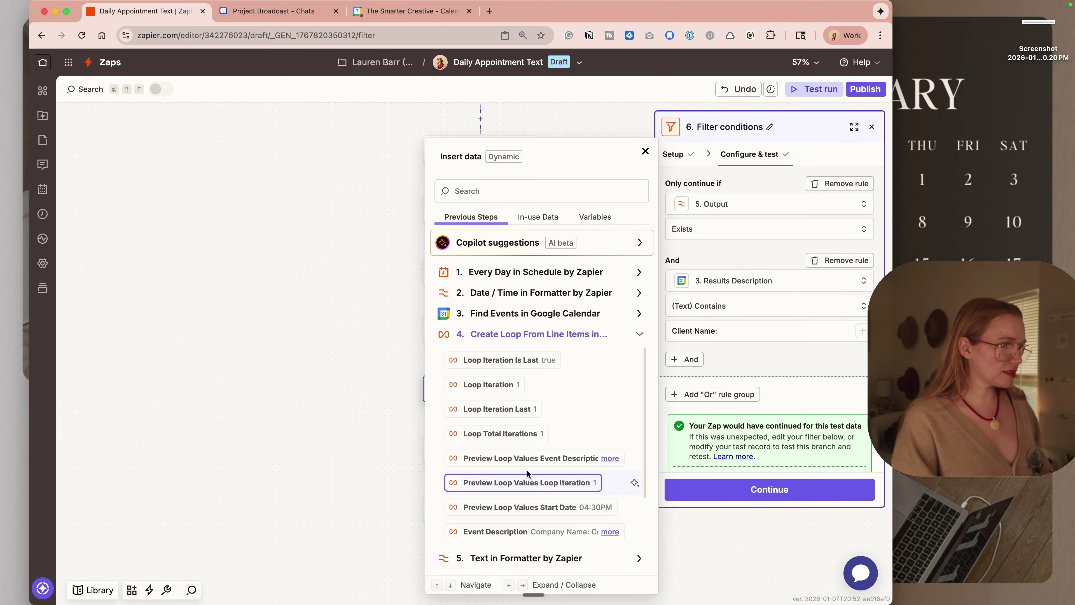
scroll(527, 482, down, 2)
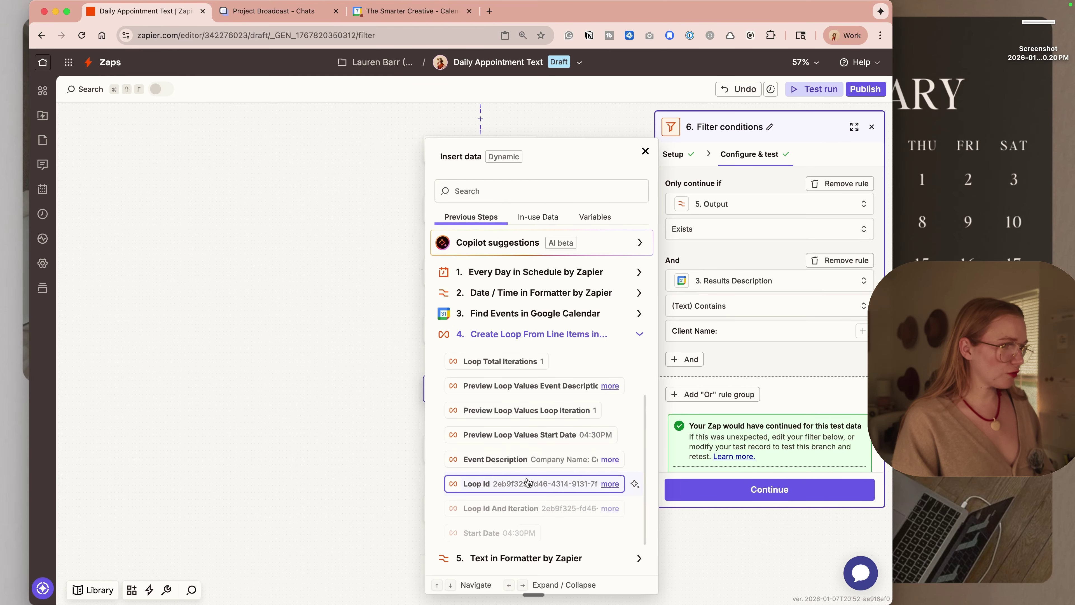
click(525, 461)
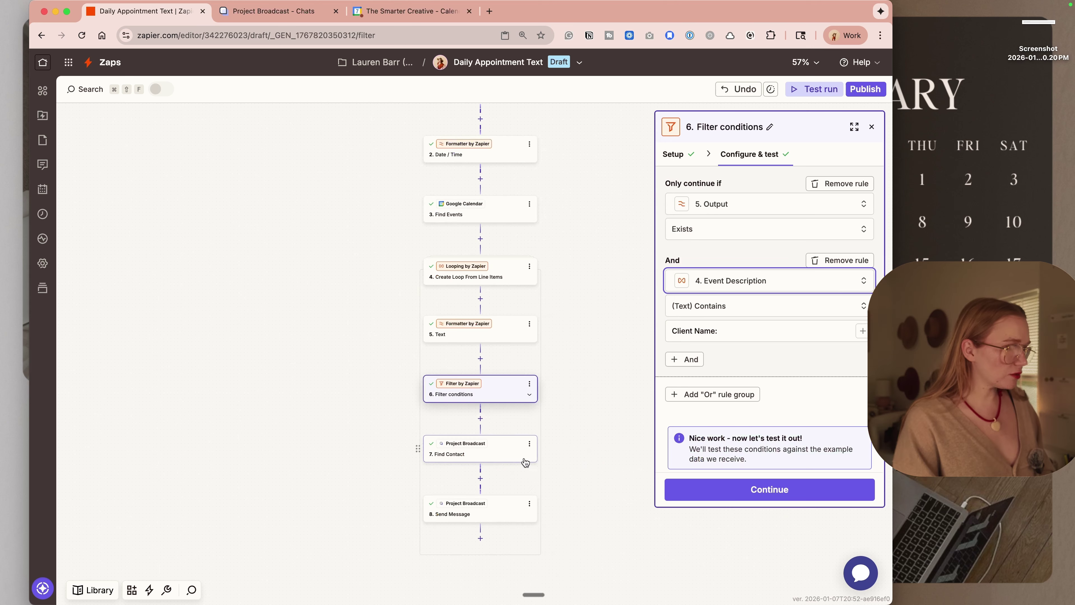
click(764, 485)
click(763, 485)
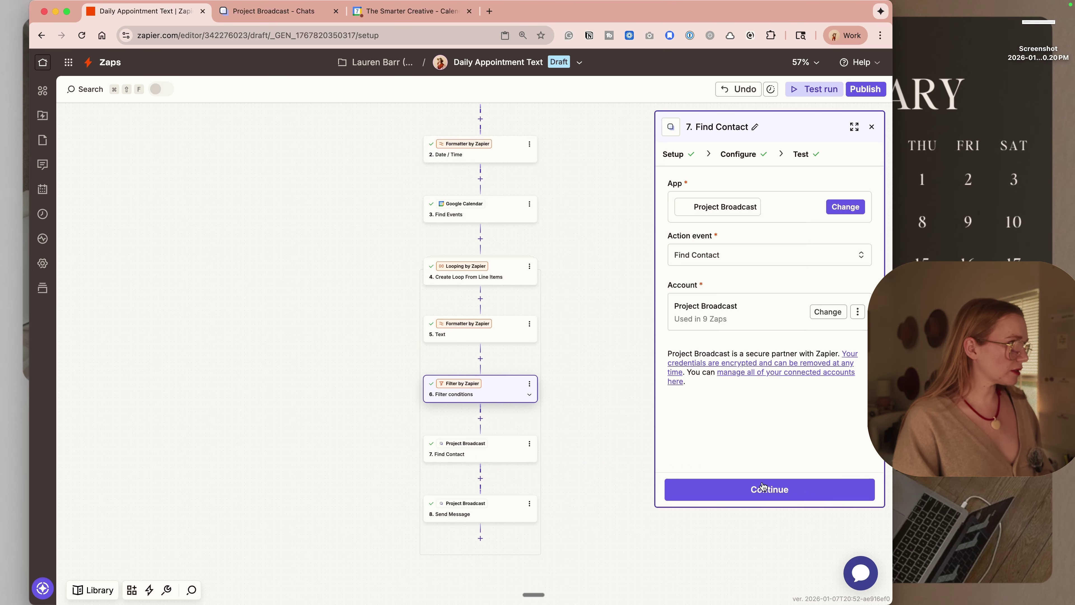
Step: In the Send Message text, replace Results Start Time Pretty with Start Date from Create Loop From Line Items
click(763, 487)
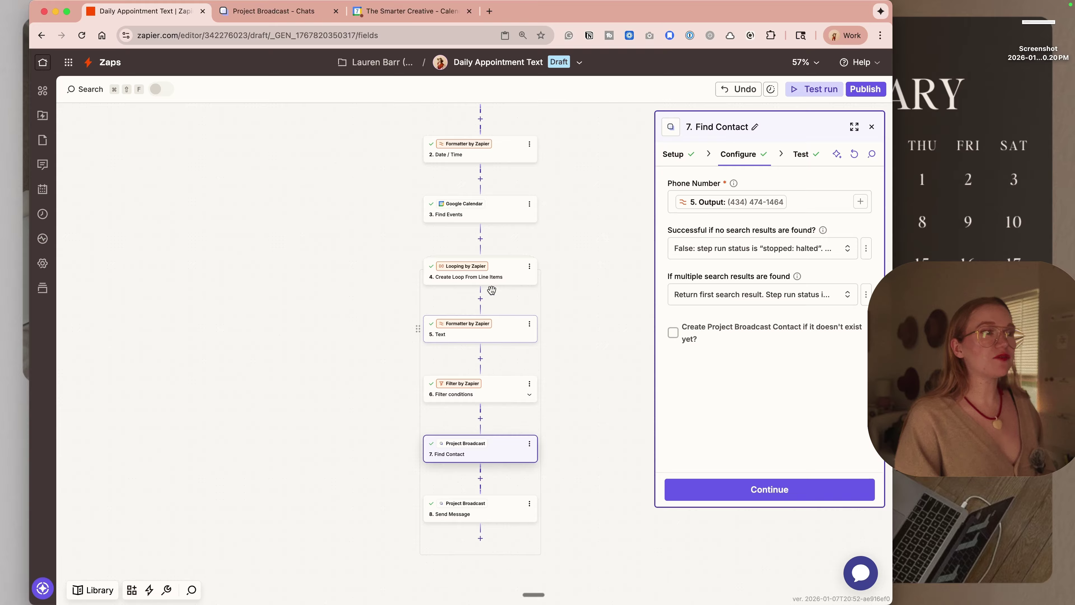
click(740, 489)
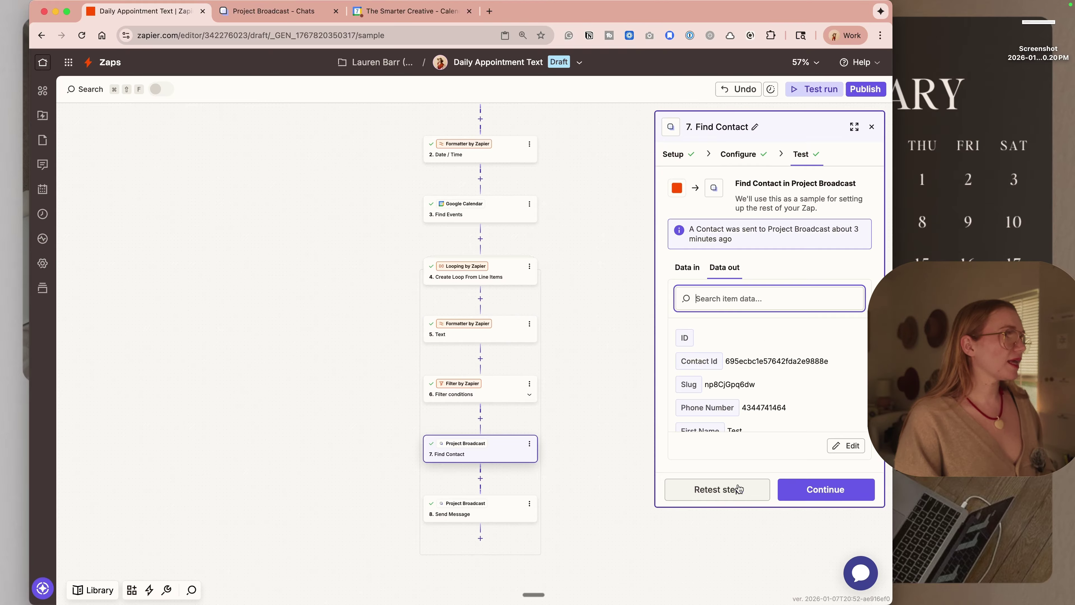
click(800, 490)
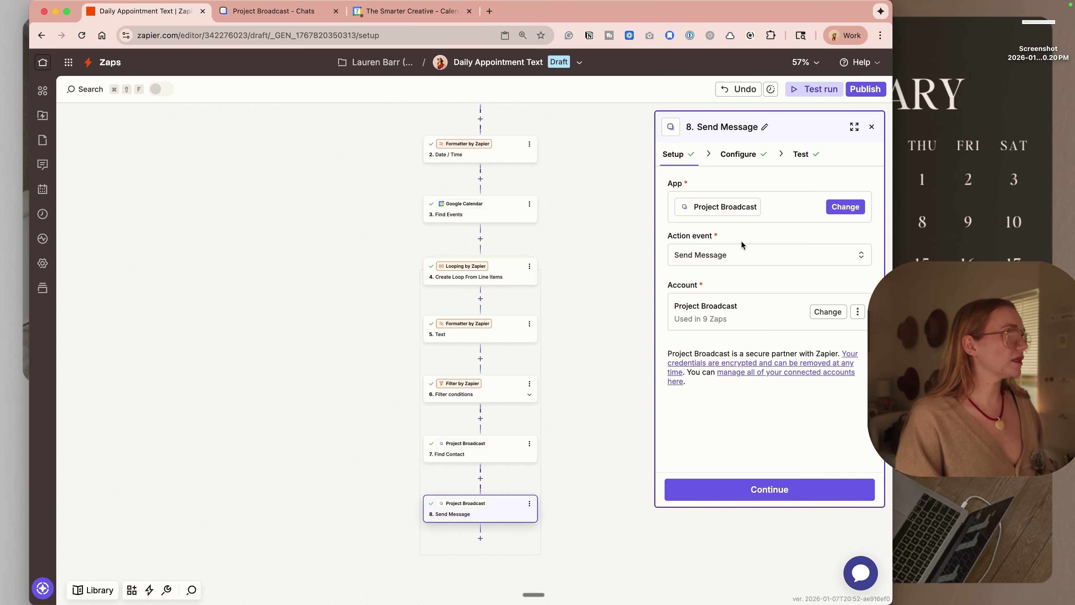
click(744, 163)
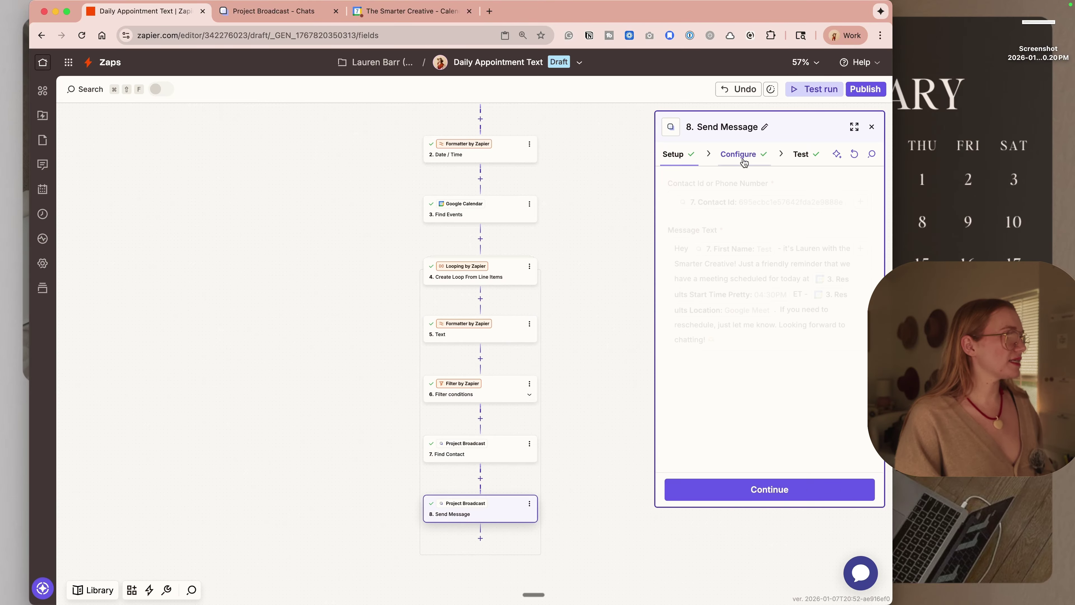
click(785, 294)
key(BackSpace)
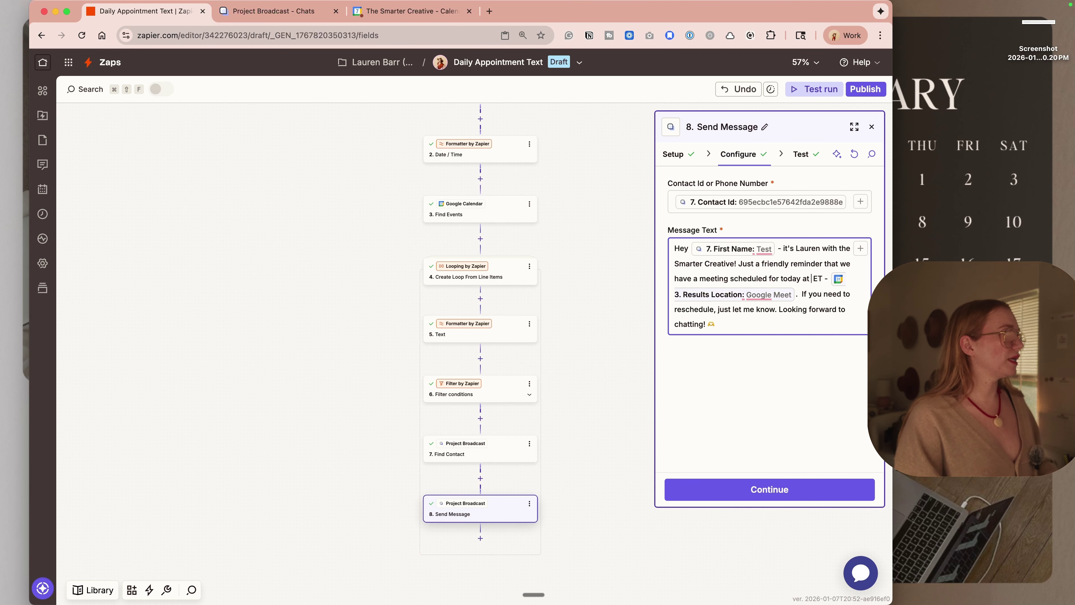
text(/)
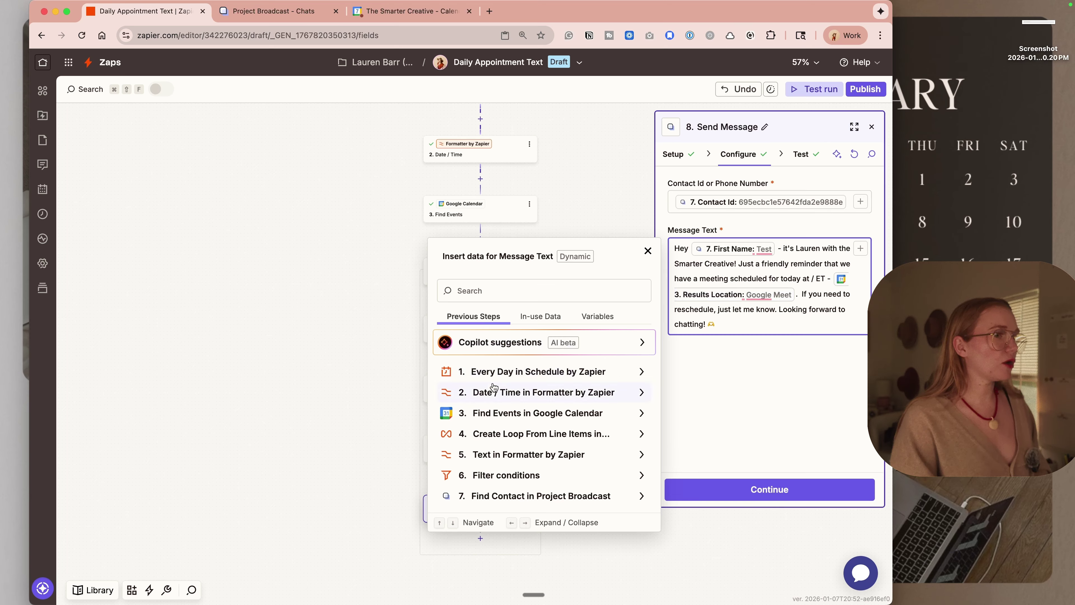
click(518, 441)
scroll(484, 468, down, 3)
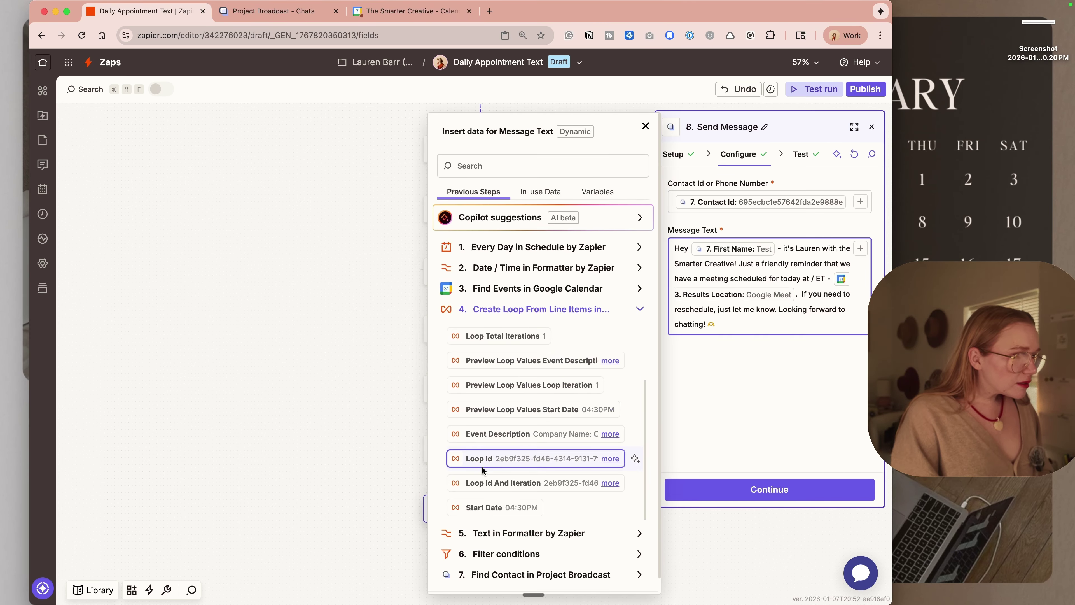
click(483, 507)
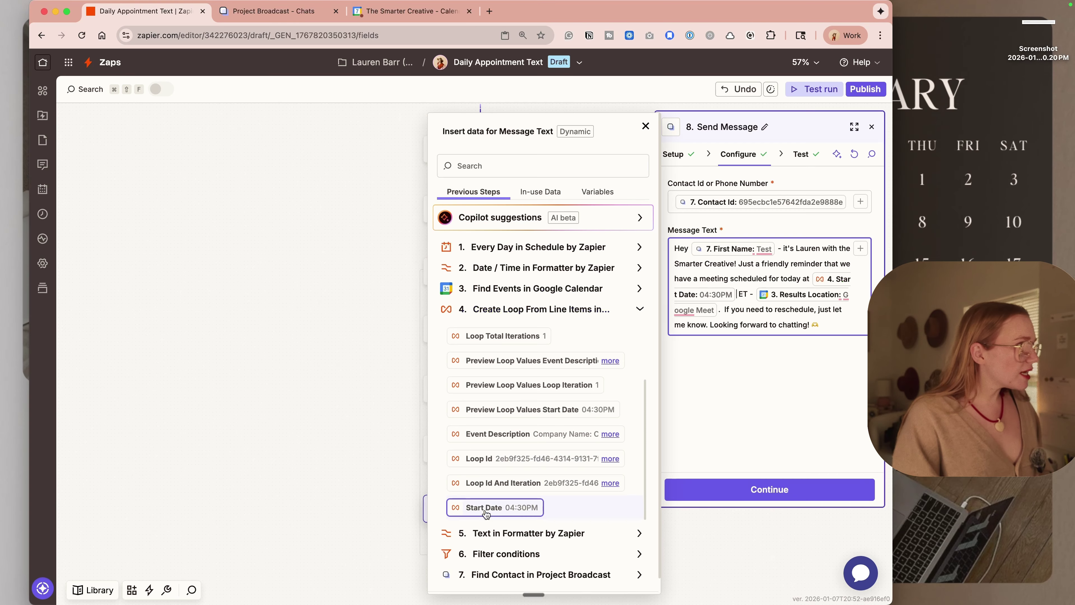
click(751, 398)
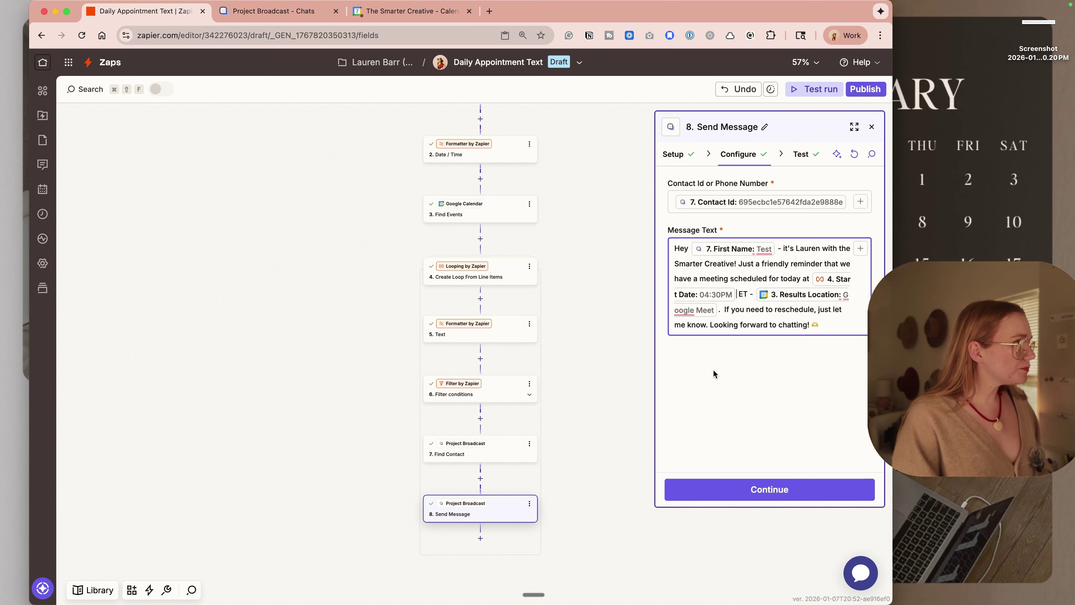
Step: Add a third loop value set named "location" mapped to Results Location from Find Events and test the loop
click(487, 275)
click(846, 371)
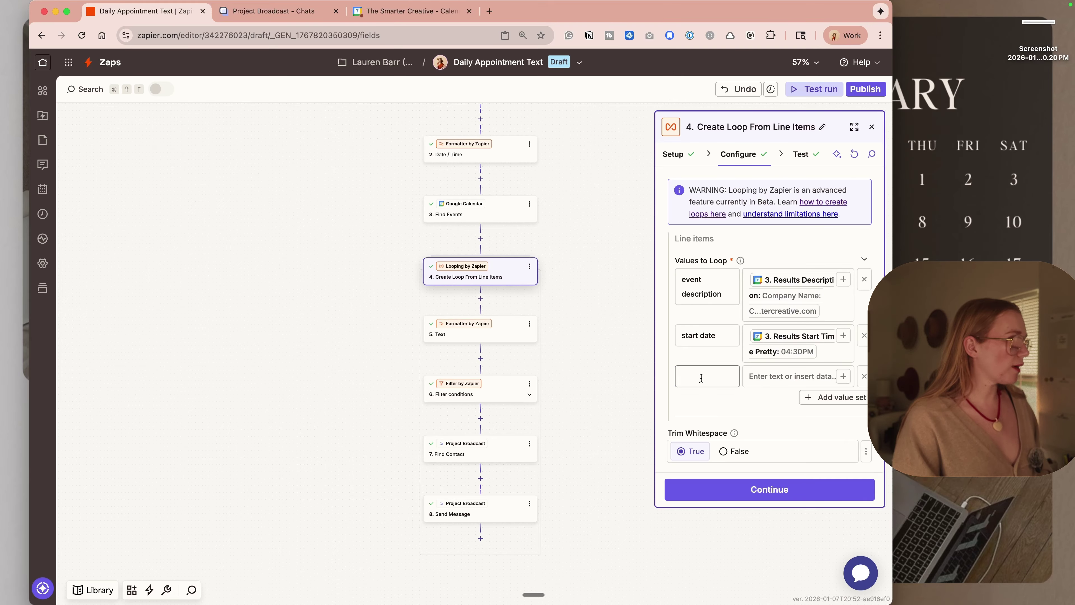
text(location)
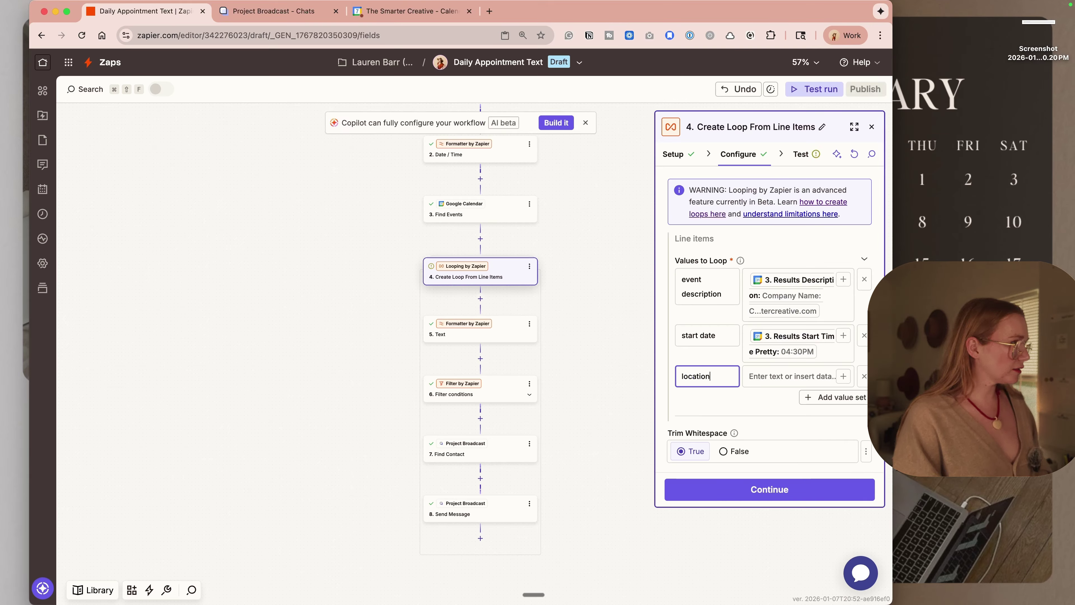
key(Tab)
text(/loca)
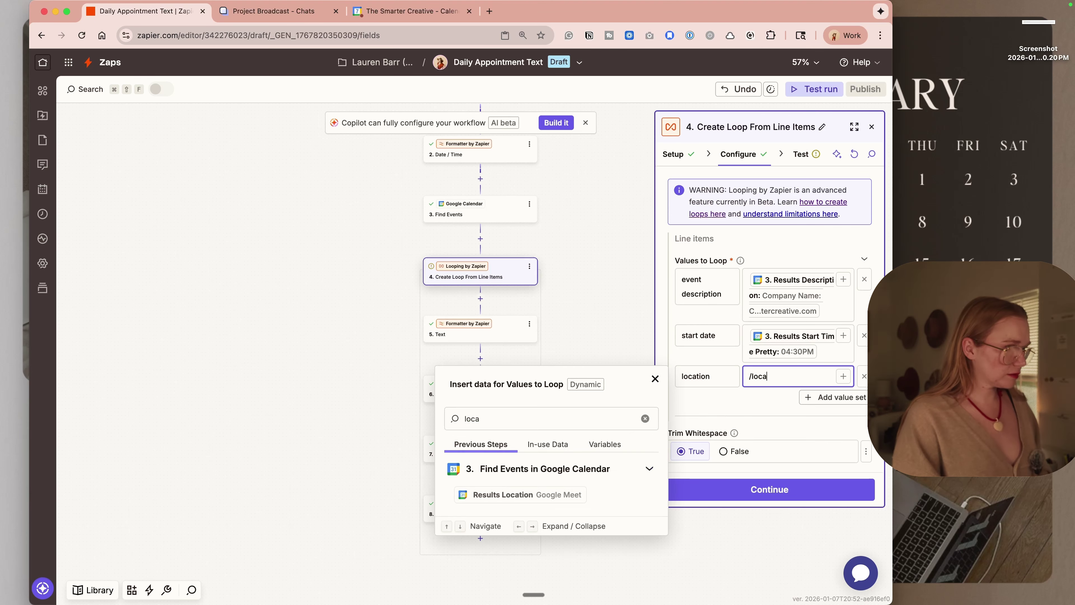
click(553, 492)
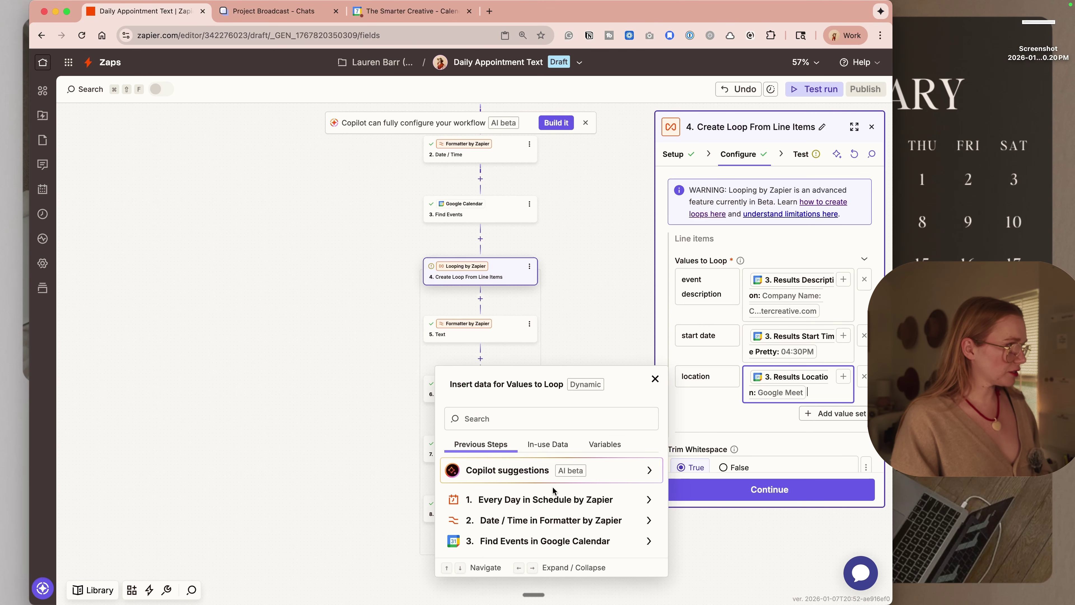
click(743, 490)
click(793, 490)
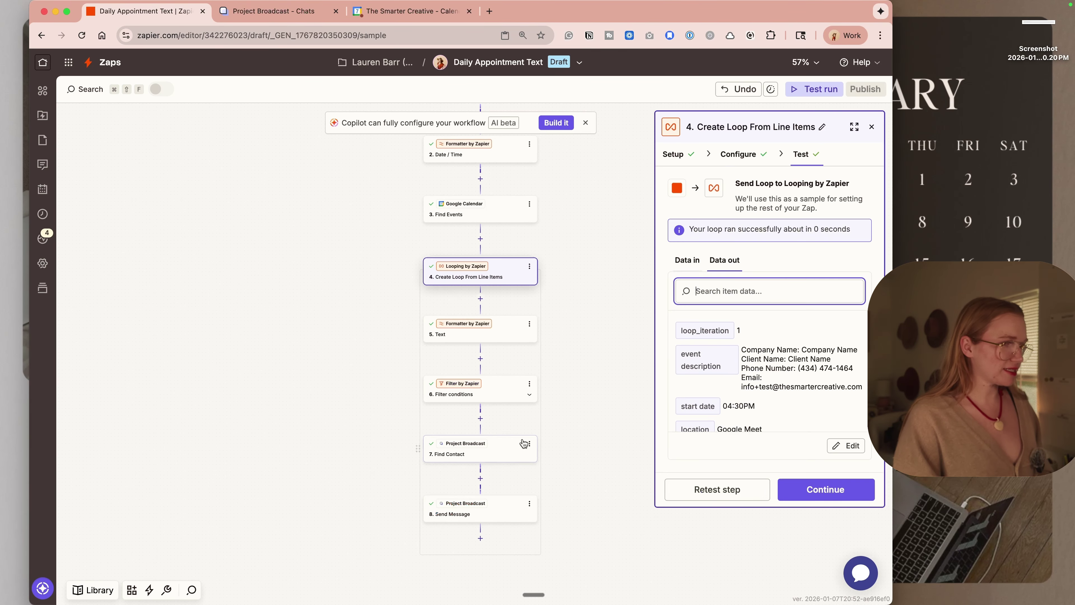
Step: Replace Results Location in the Send Message text with Location from Create Loop From Line Items and publish the Zap
click(462, 516)
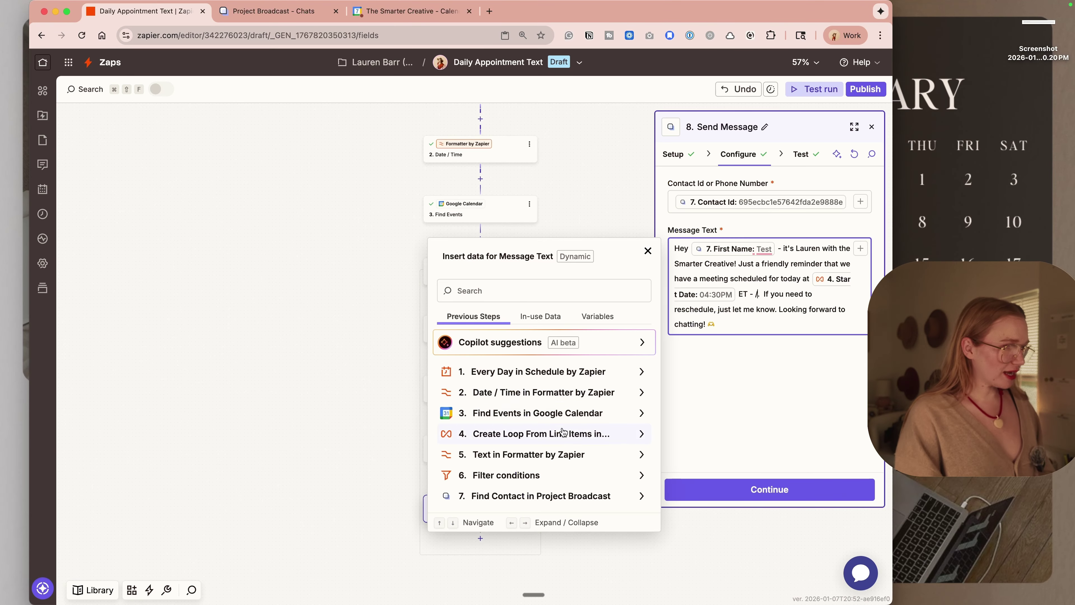
click(560, 434)
scroll(546, 487, down, 3)
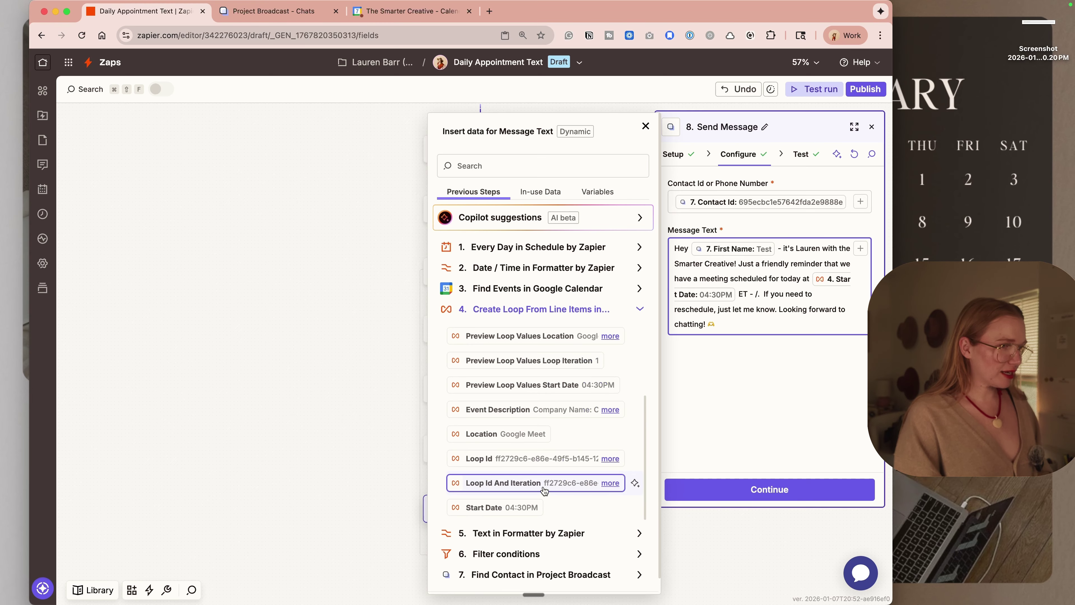
click(500, 434)
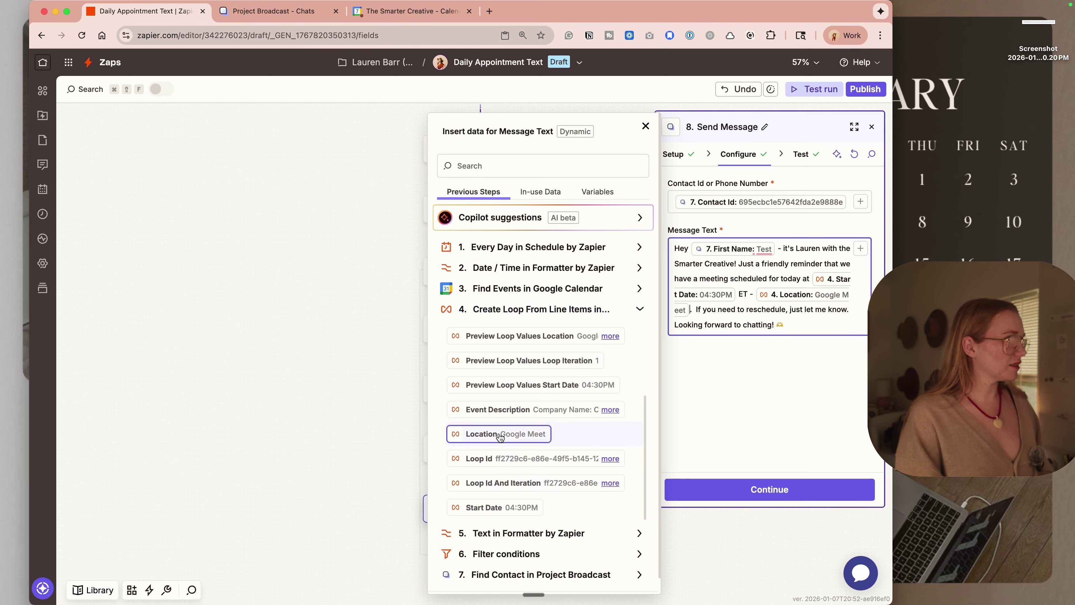
click(752, 402)
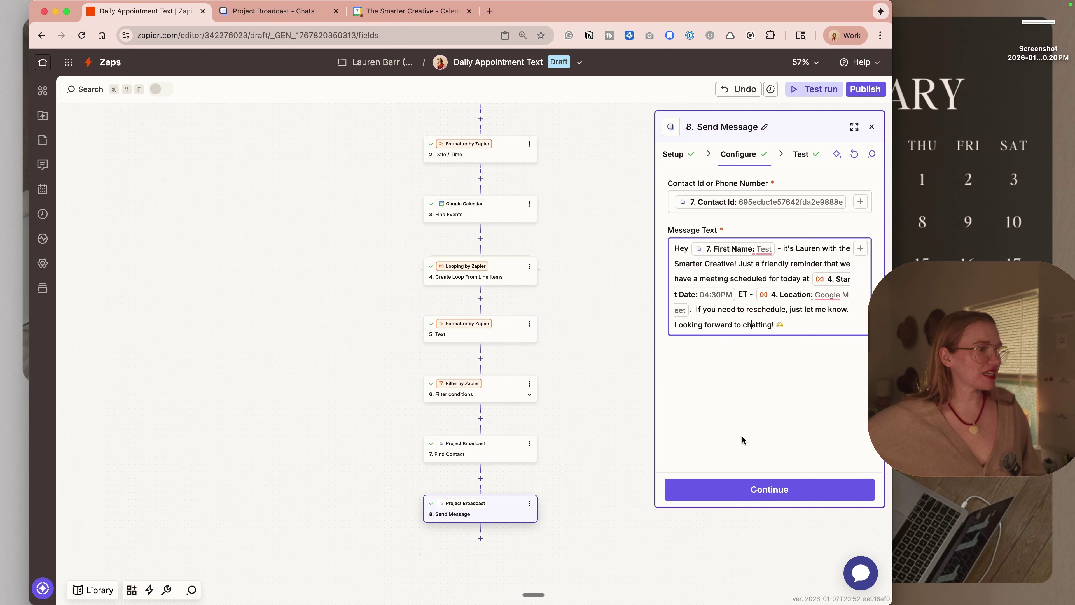
click(739, 487)
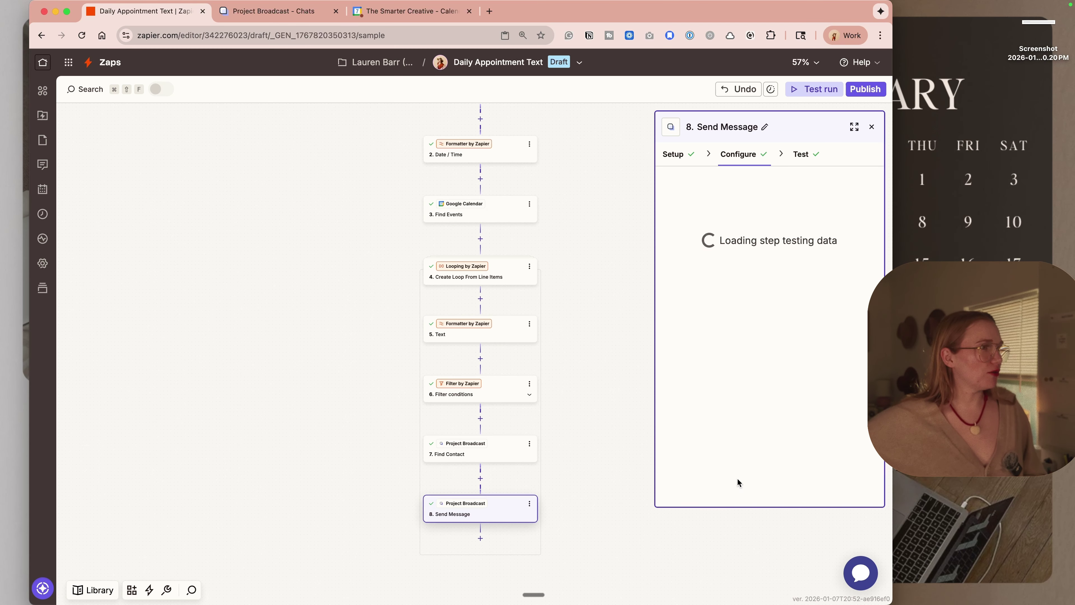
click(862, 98)
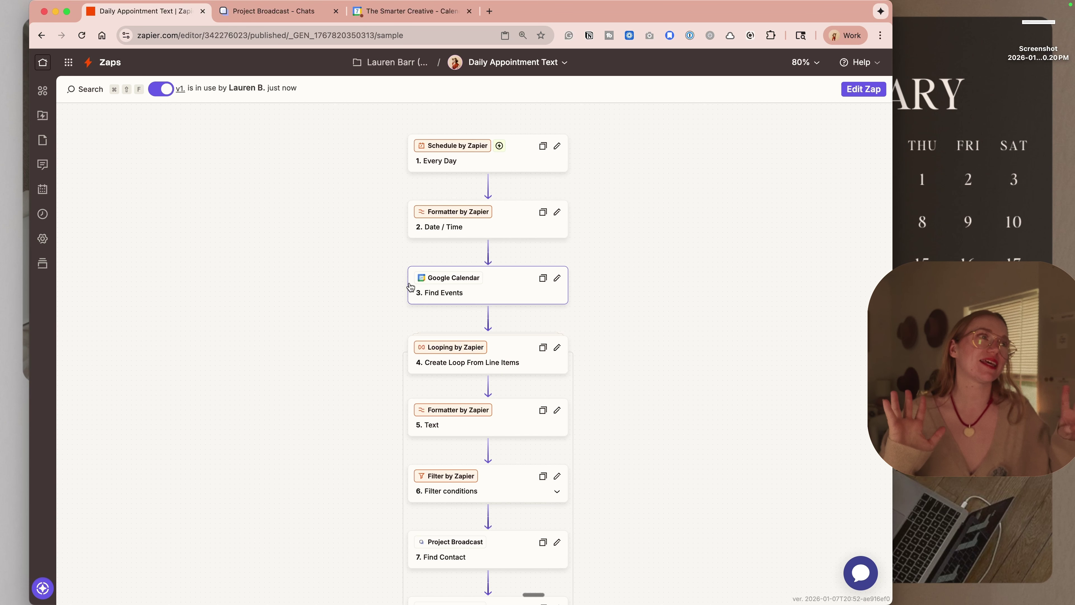